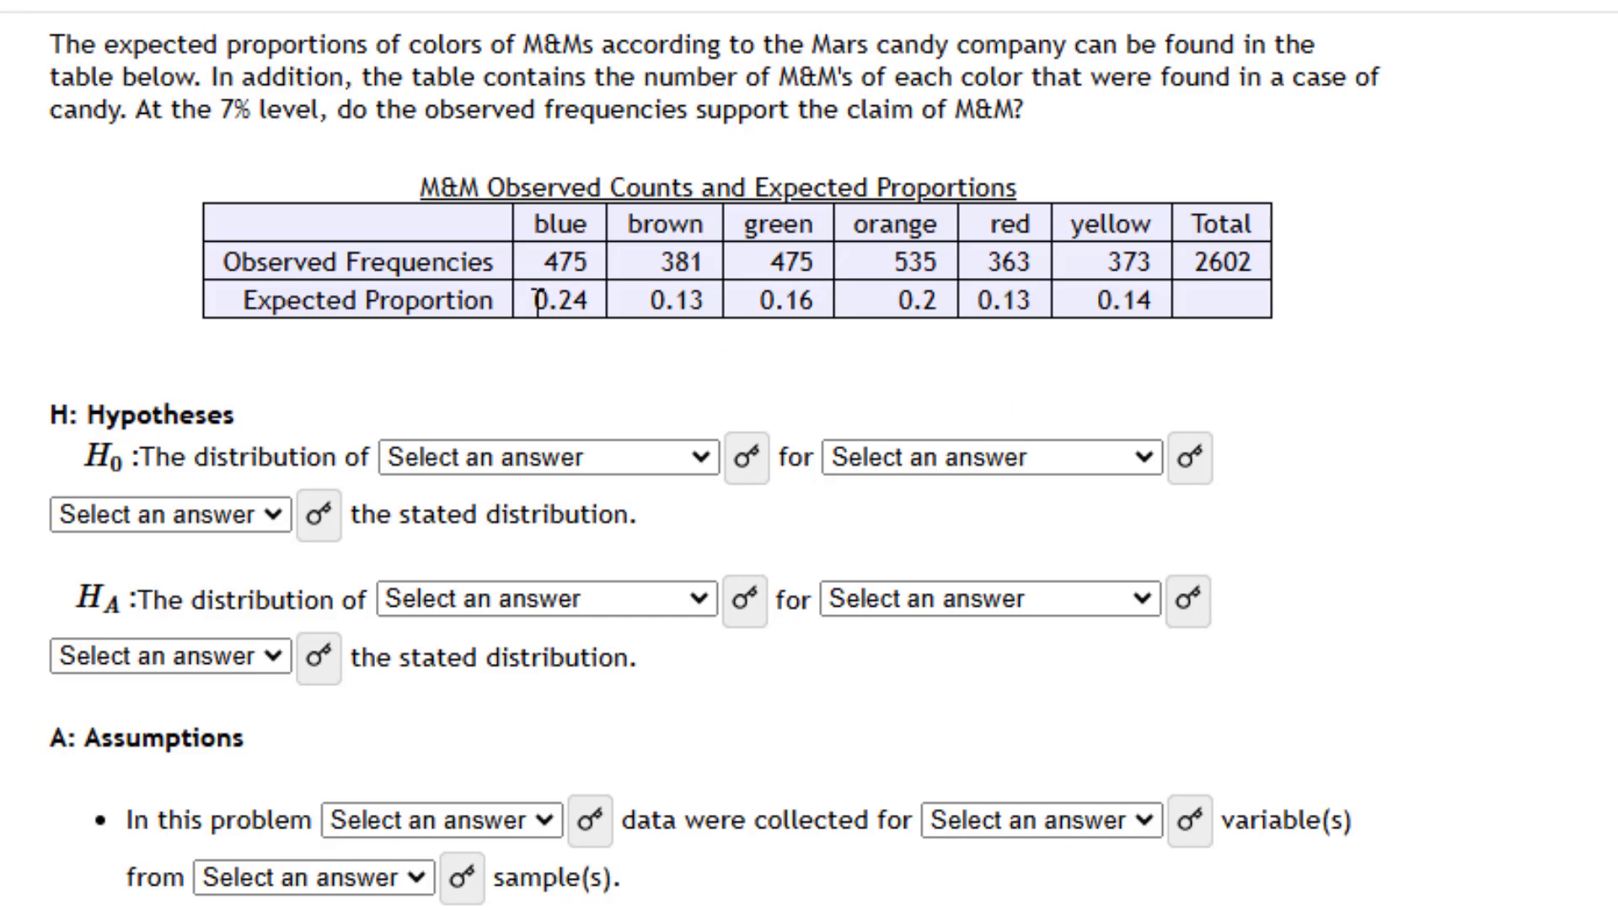
# Highlight the observed frequencies and expected proportions in the M&M table, plus the significance level in the problem text.
pyautogui.moveTo(530, 300); pyautogui.dragTo(1156, 305)
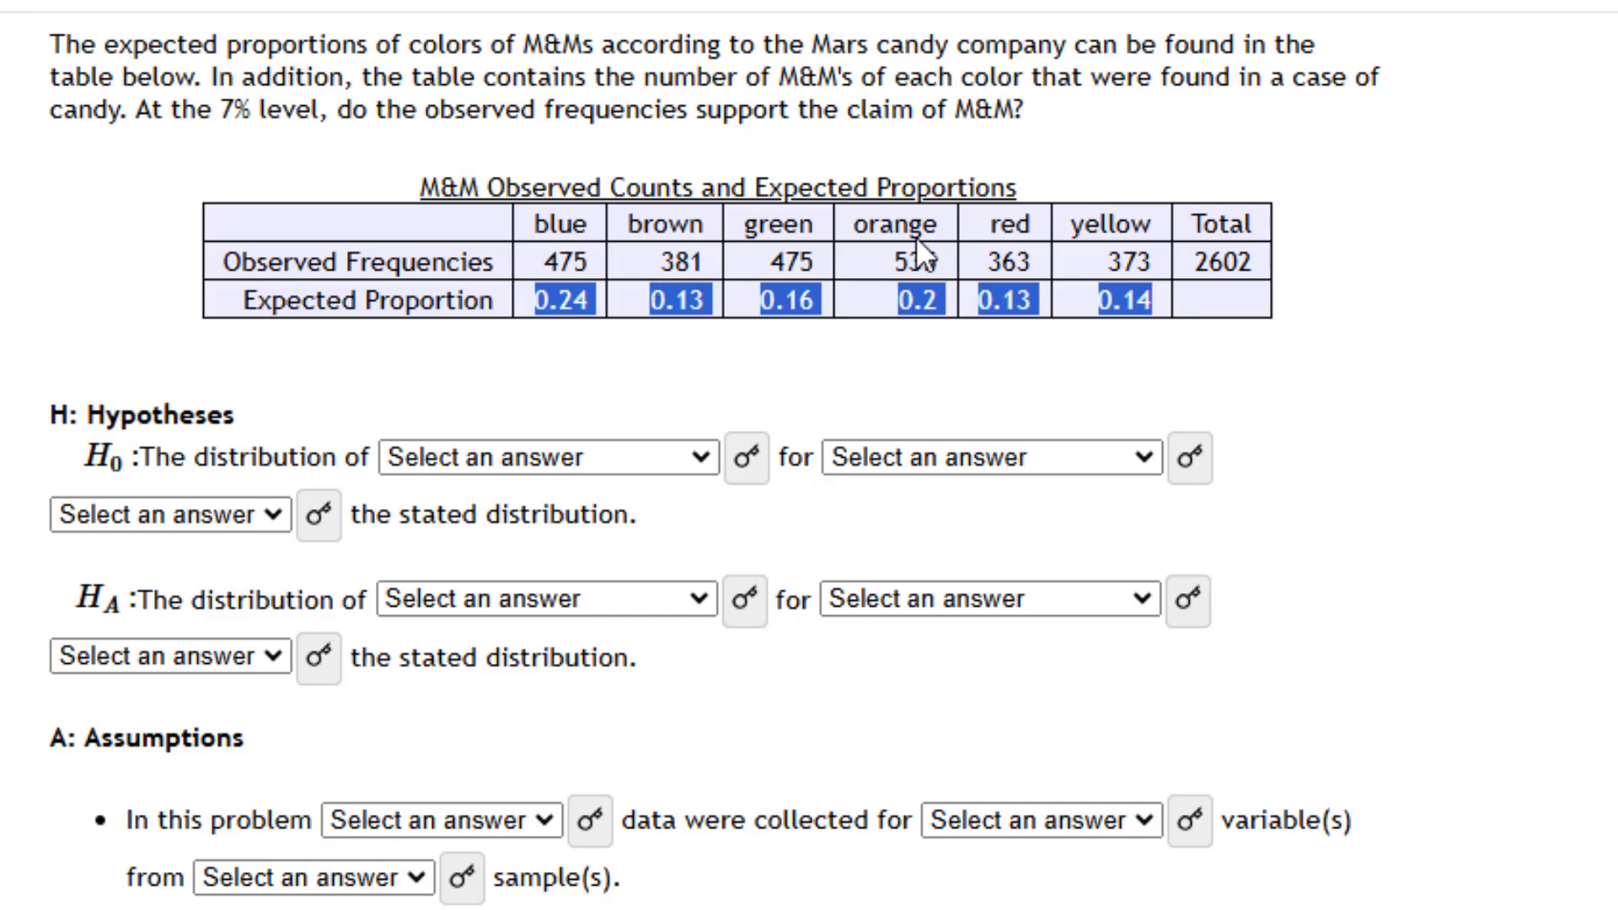
pyautogui.click(1272, 322)
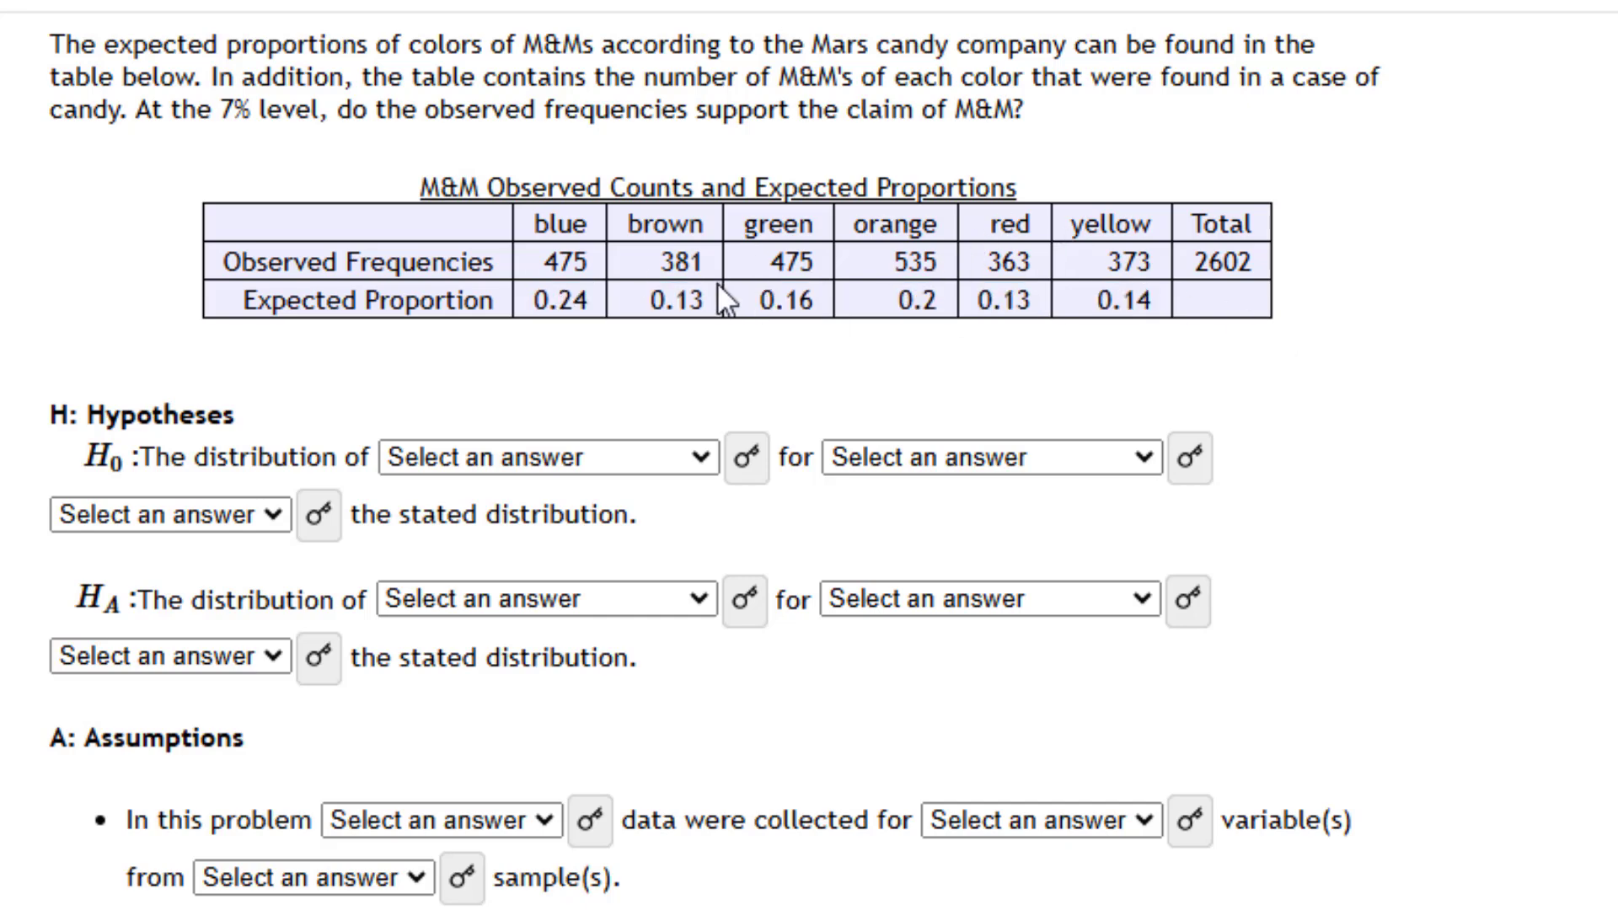
pyautogui.moveTo(538, 255); pyautogui.dragTo(1153, 258)
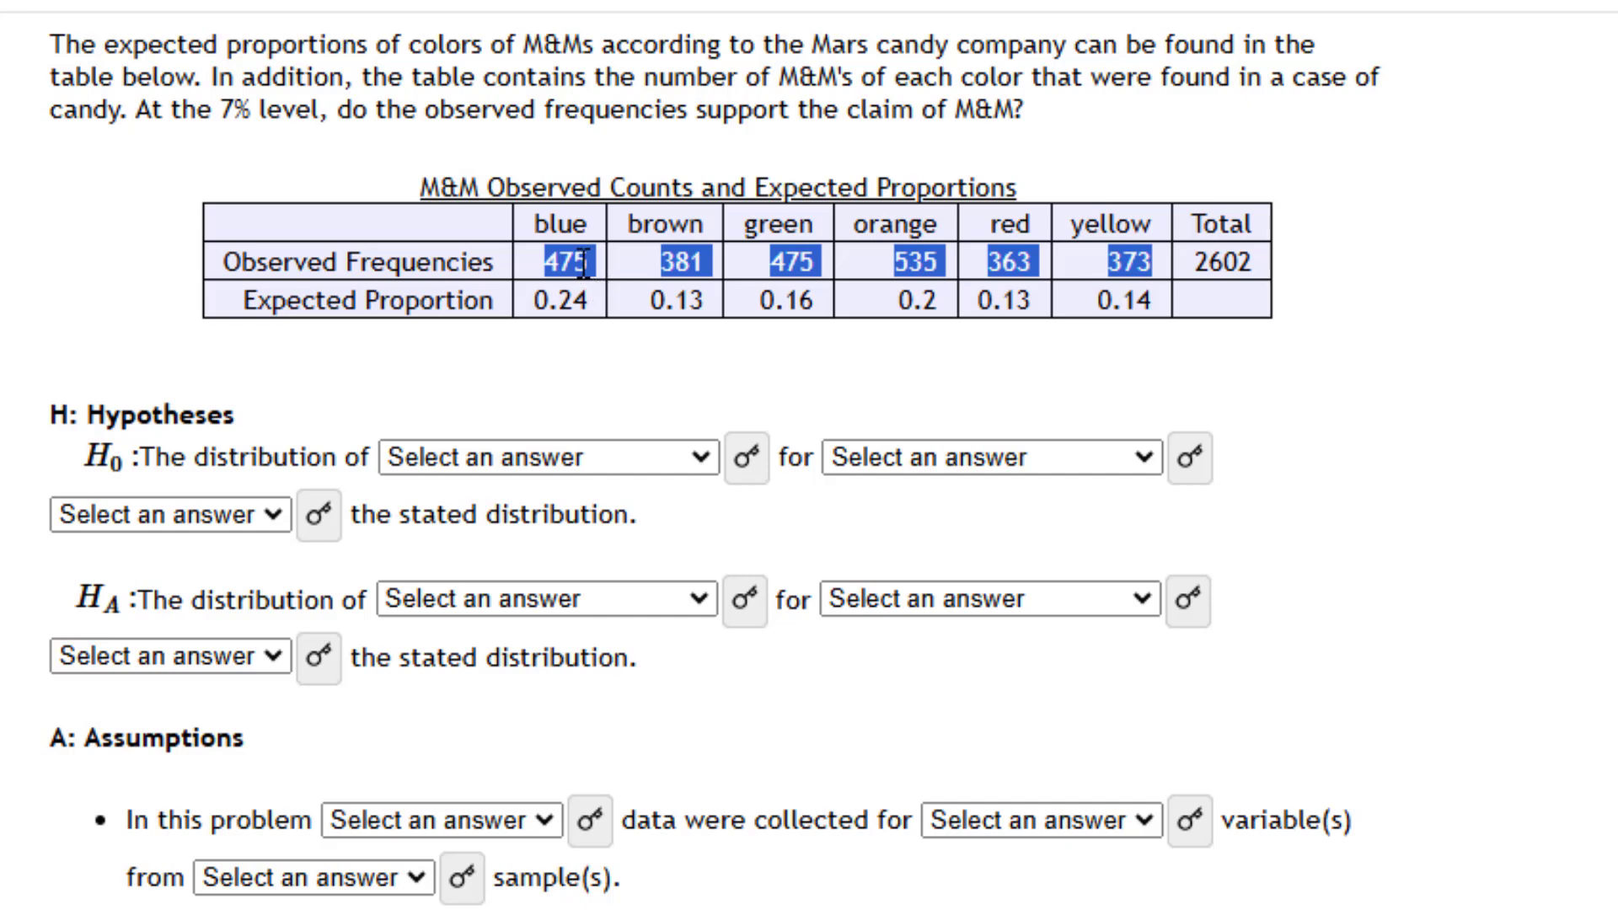
pyautogui.moveTo(533, 299); pyautogui.dragTo(1154, 297)
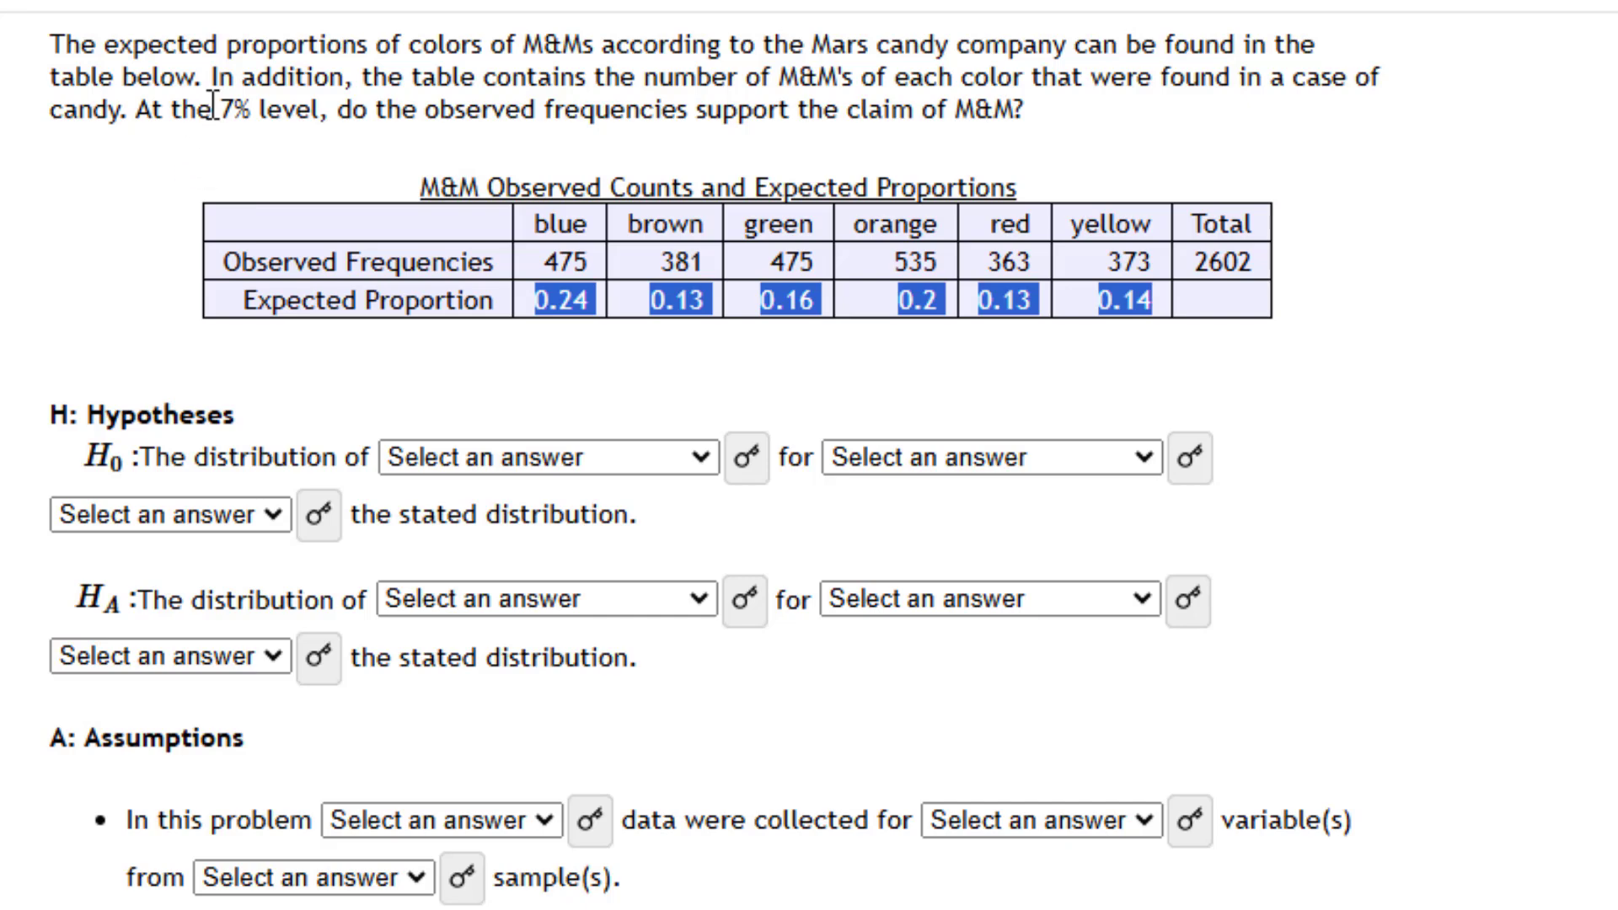
pyautogui.moveTo(217, 108); pyautogui.dragTo(341, 94)
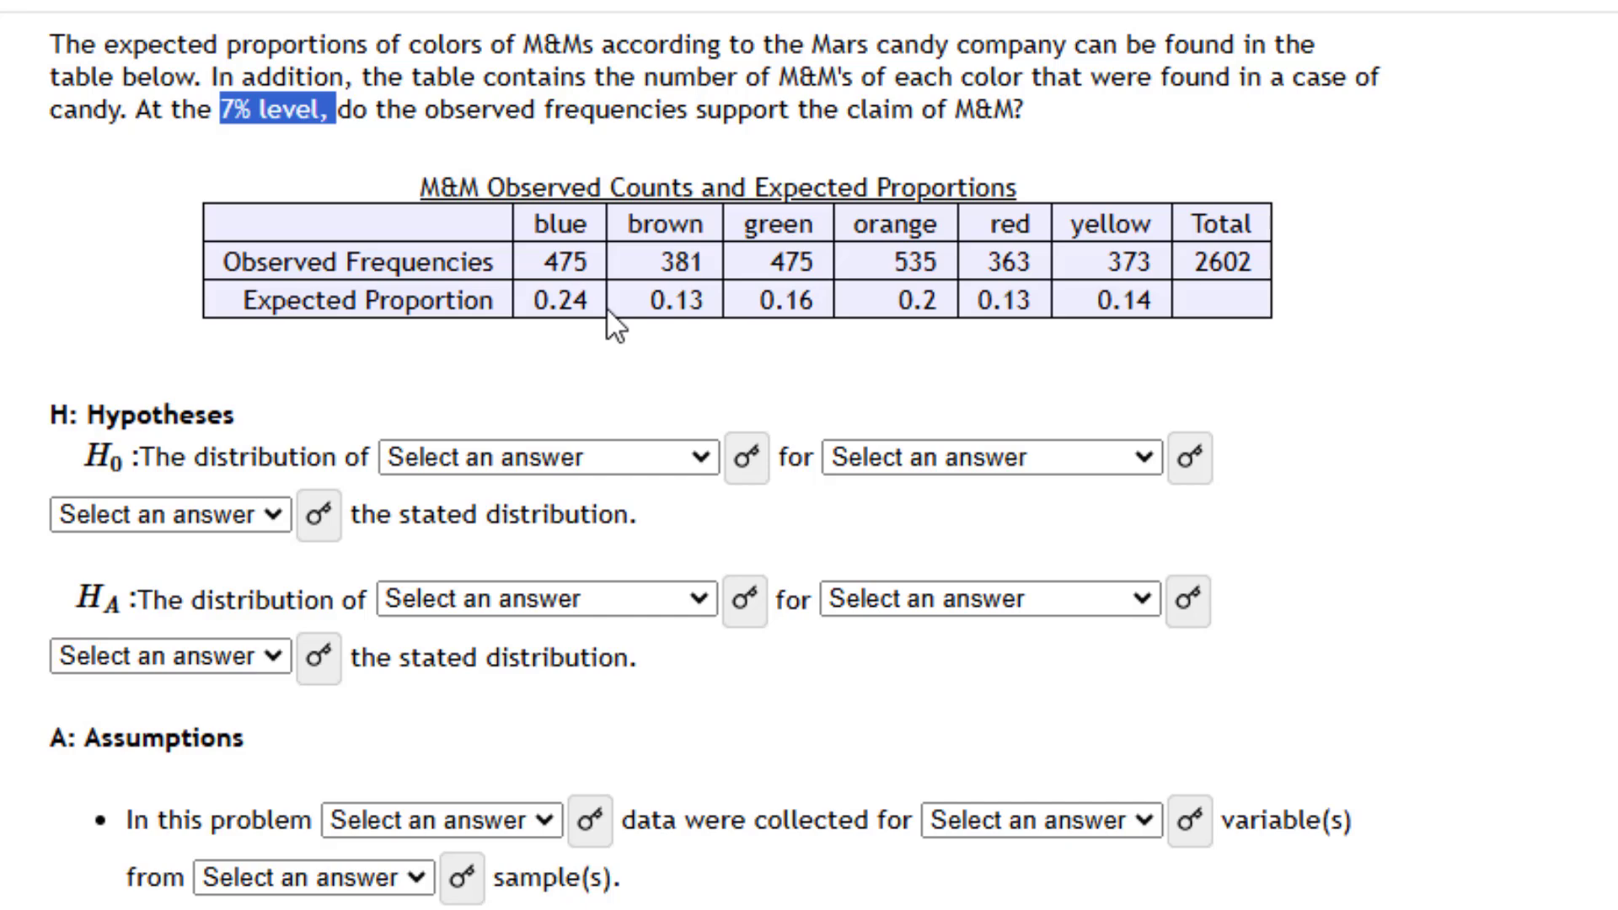
# Reveal the answers for all three blanks of the null hypothesis statement.
pyautogui.click(749, 456)
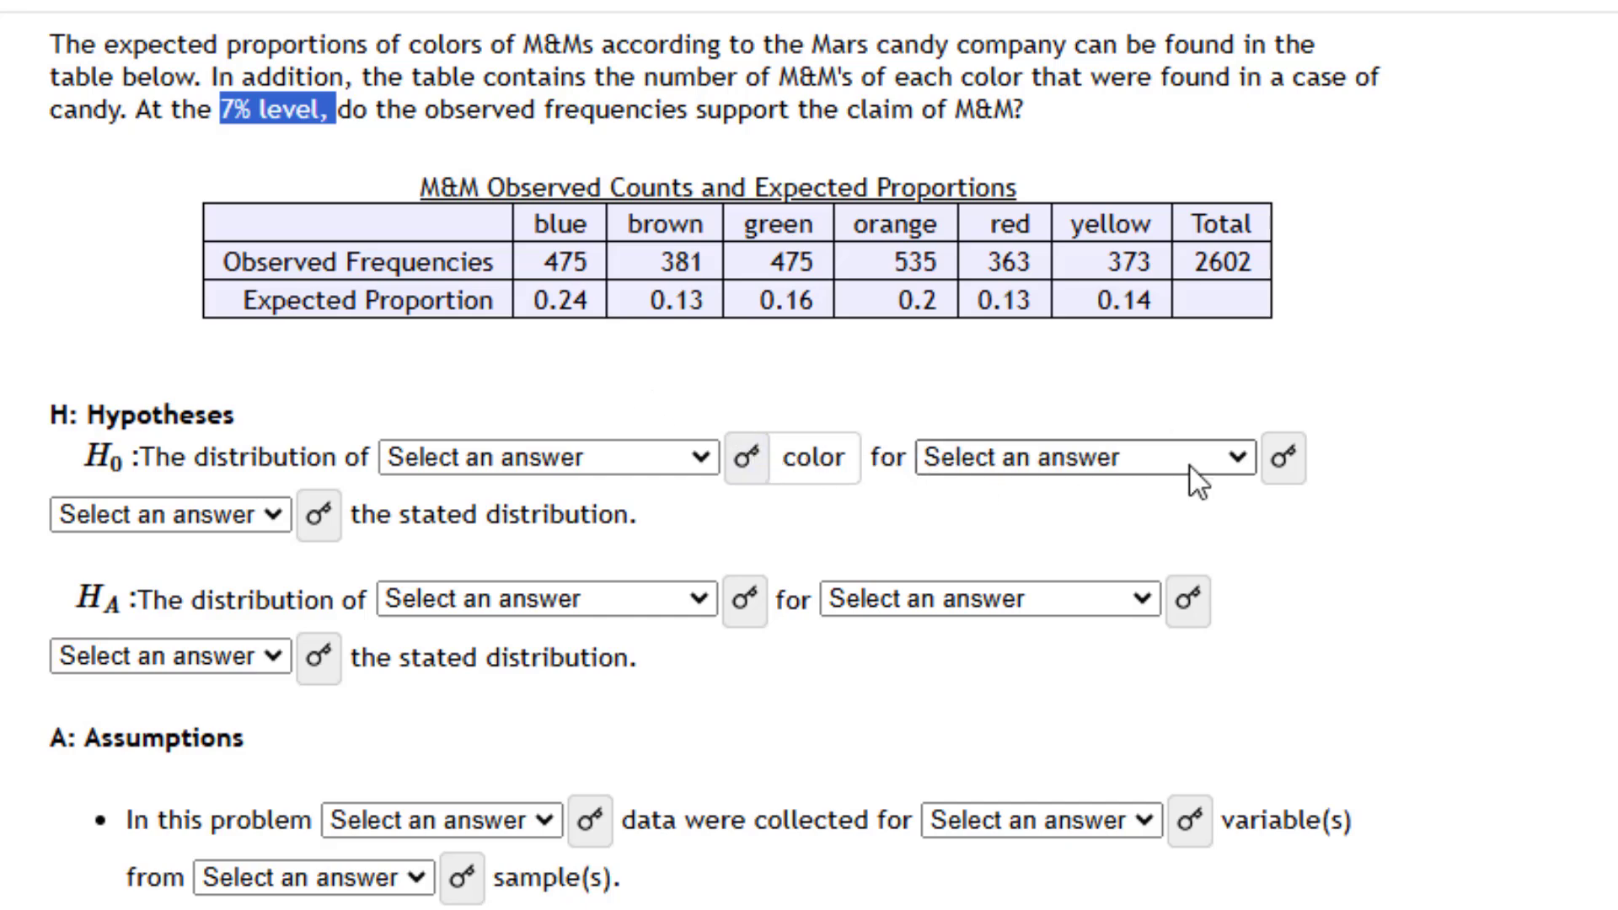
pyautogui.click(1284, 456)
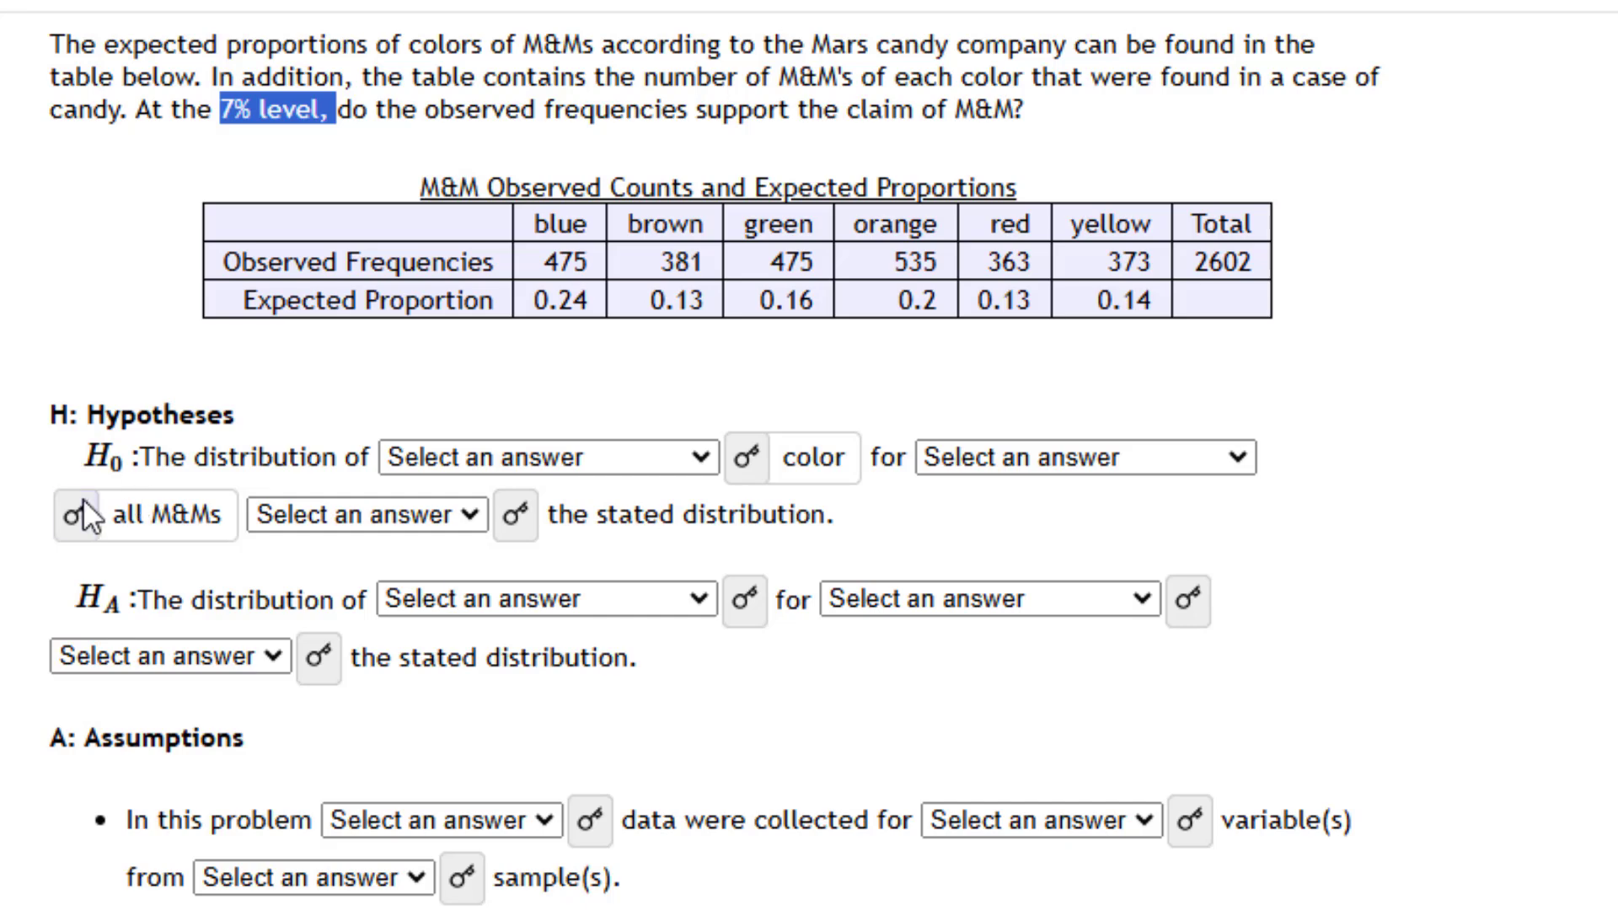
pyautogui.click(514, 514)
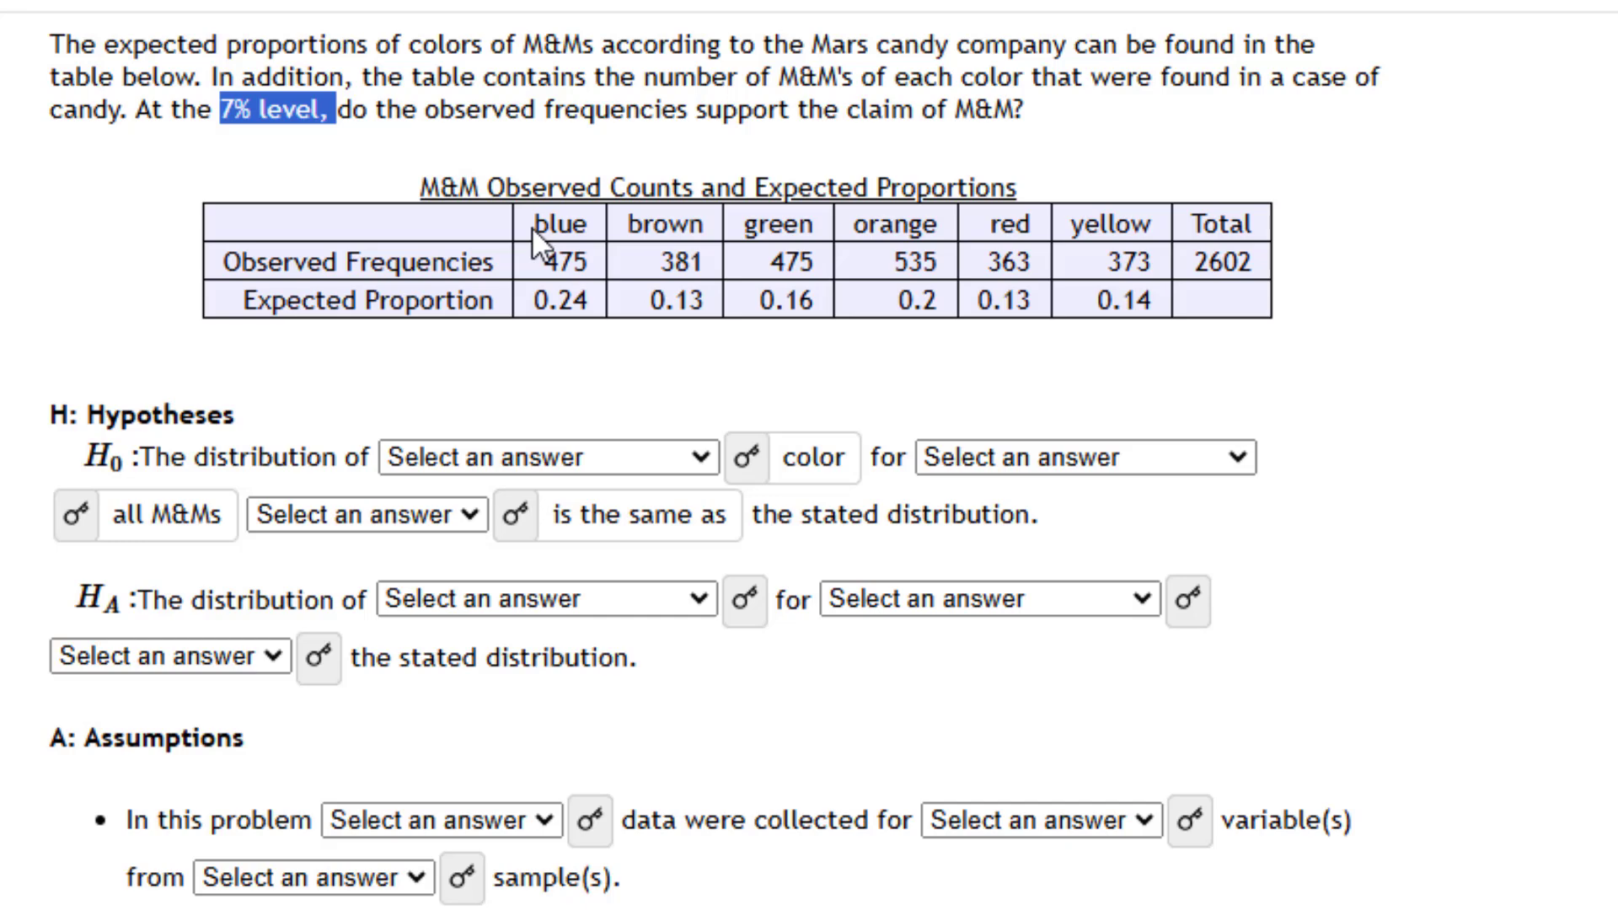
# Reveal the answers for all three blanks of the alternative hypothesis statement.
pyautogui.click(743, 599)
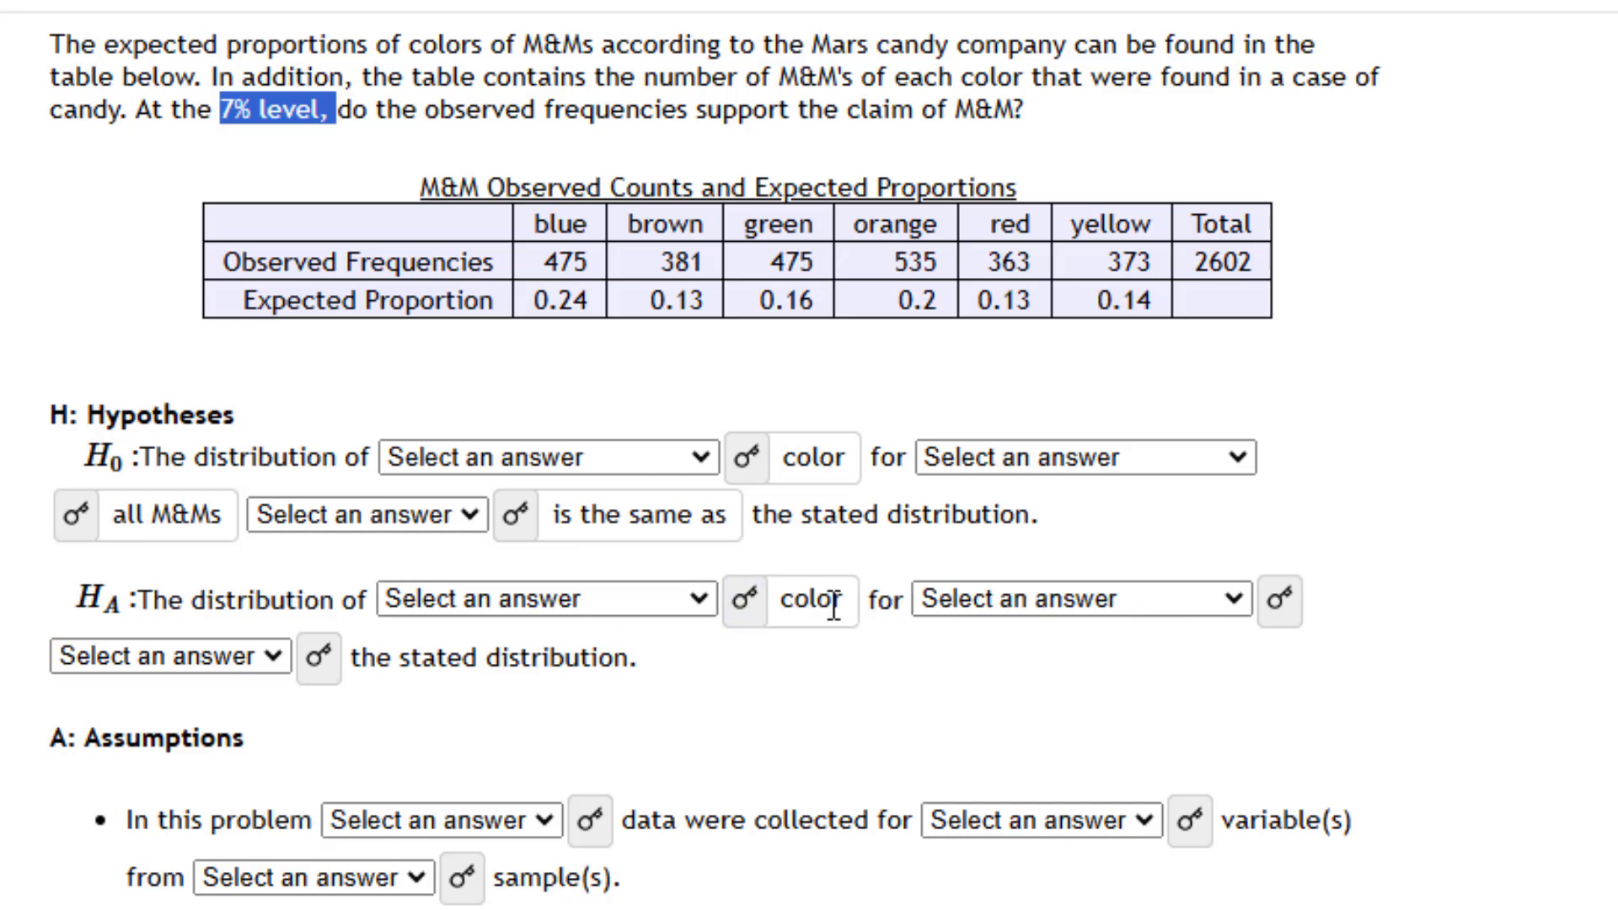
pyautogui.click(1278, 594)
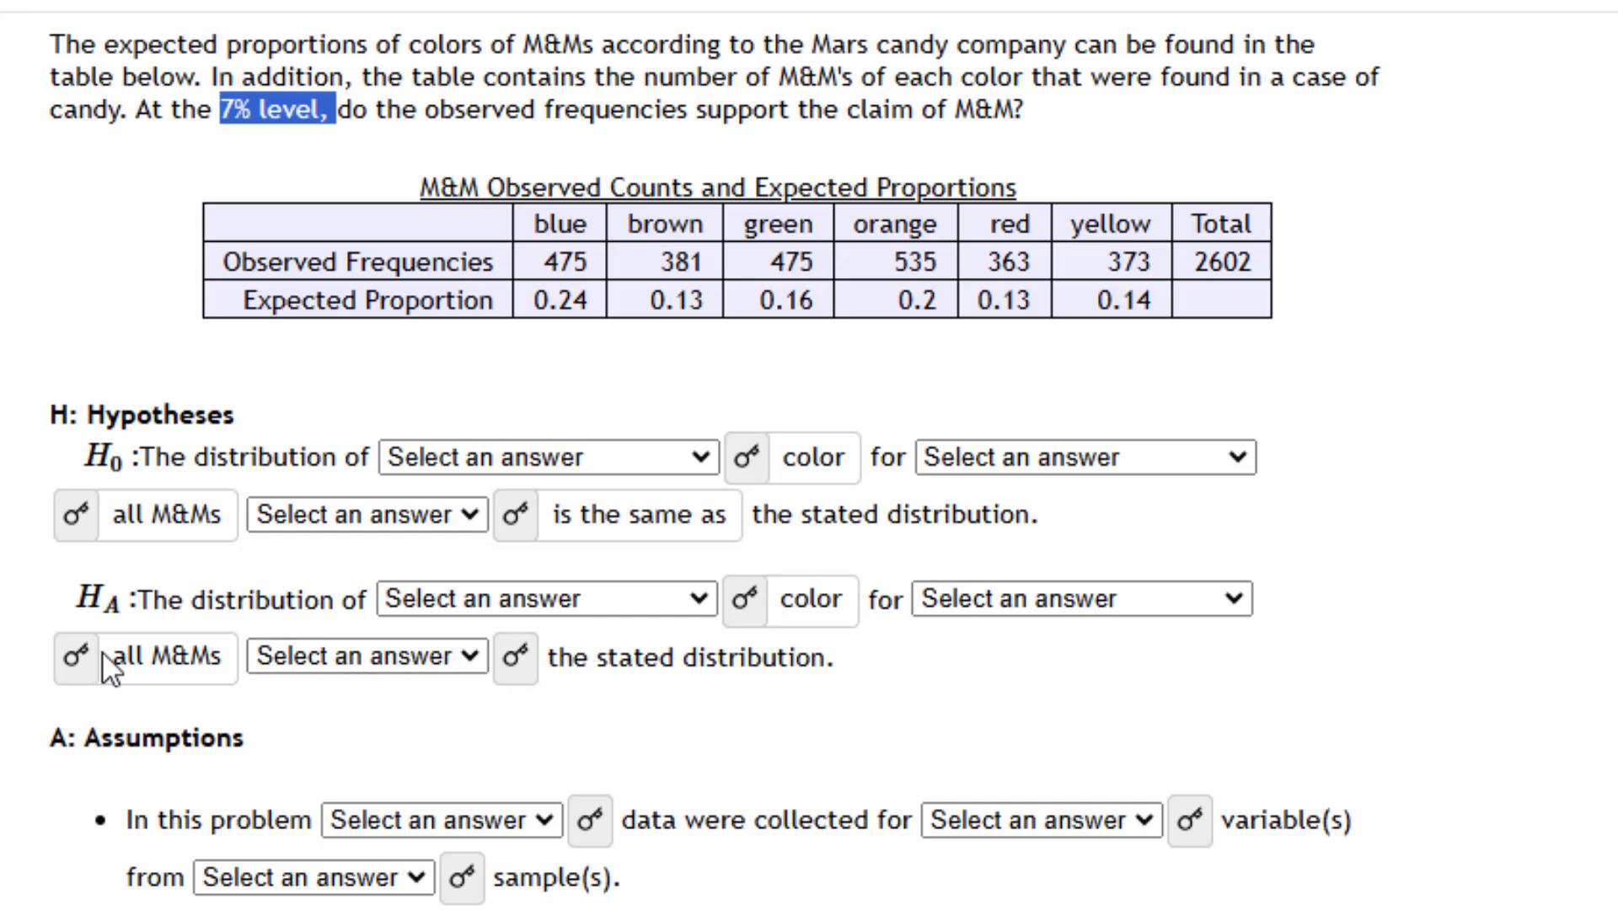
pyautogui.click(514, 655)
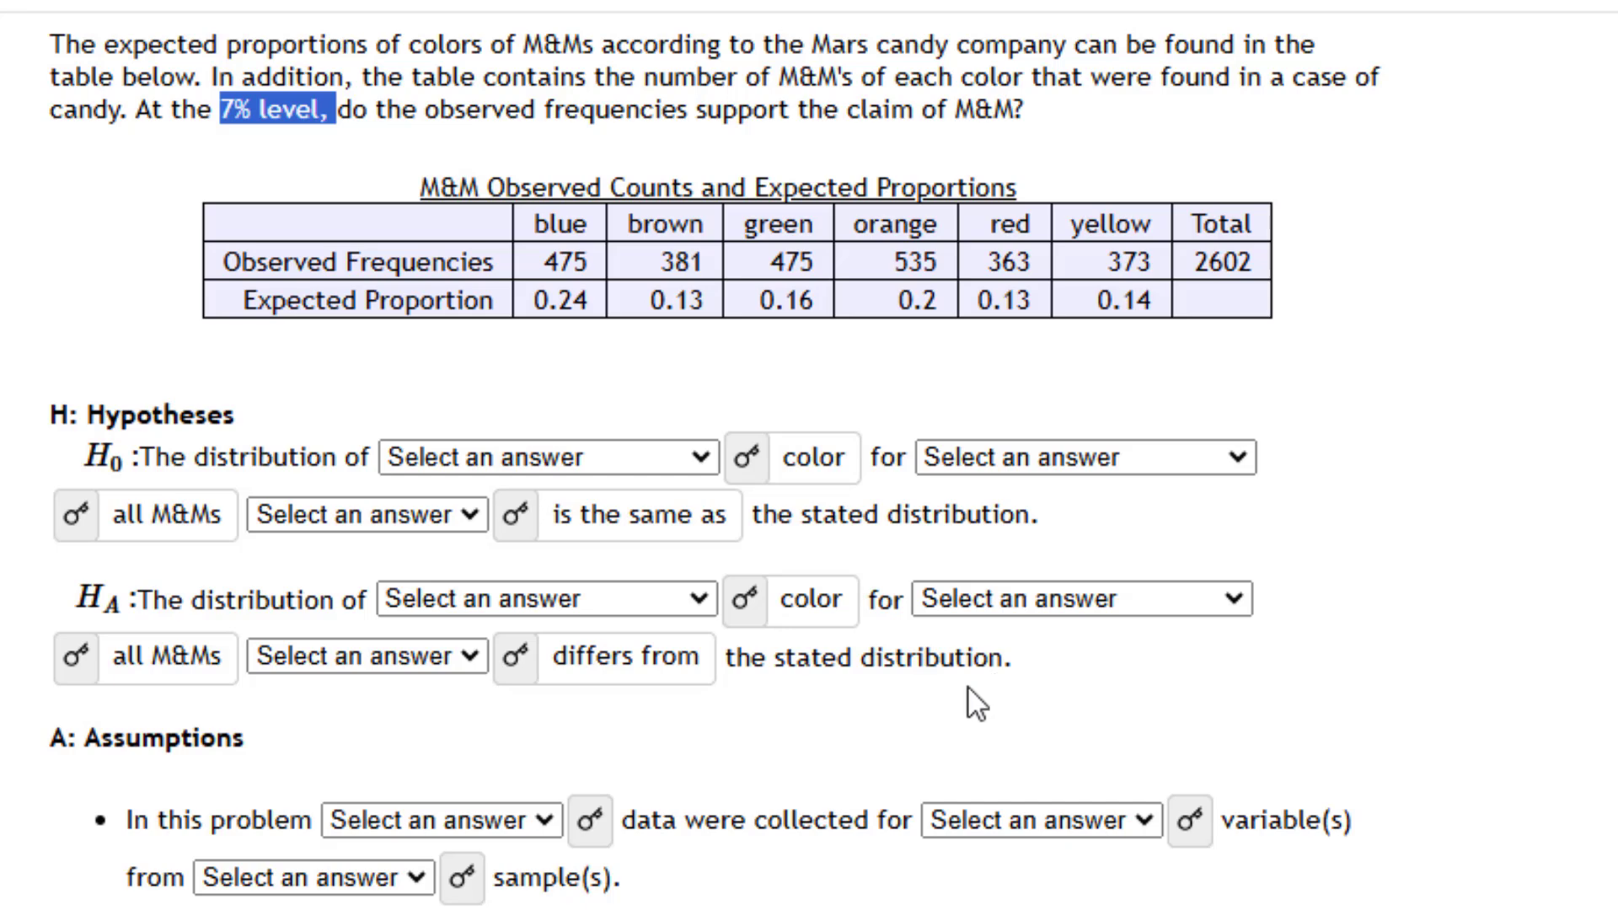
# Reveal the Assumptions answers for data type, number of variables, number of samples, and which assumptions must be checked.
pyautogui.click(589, 822)
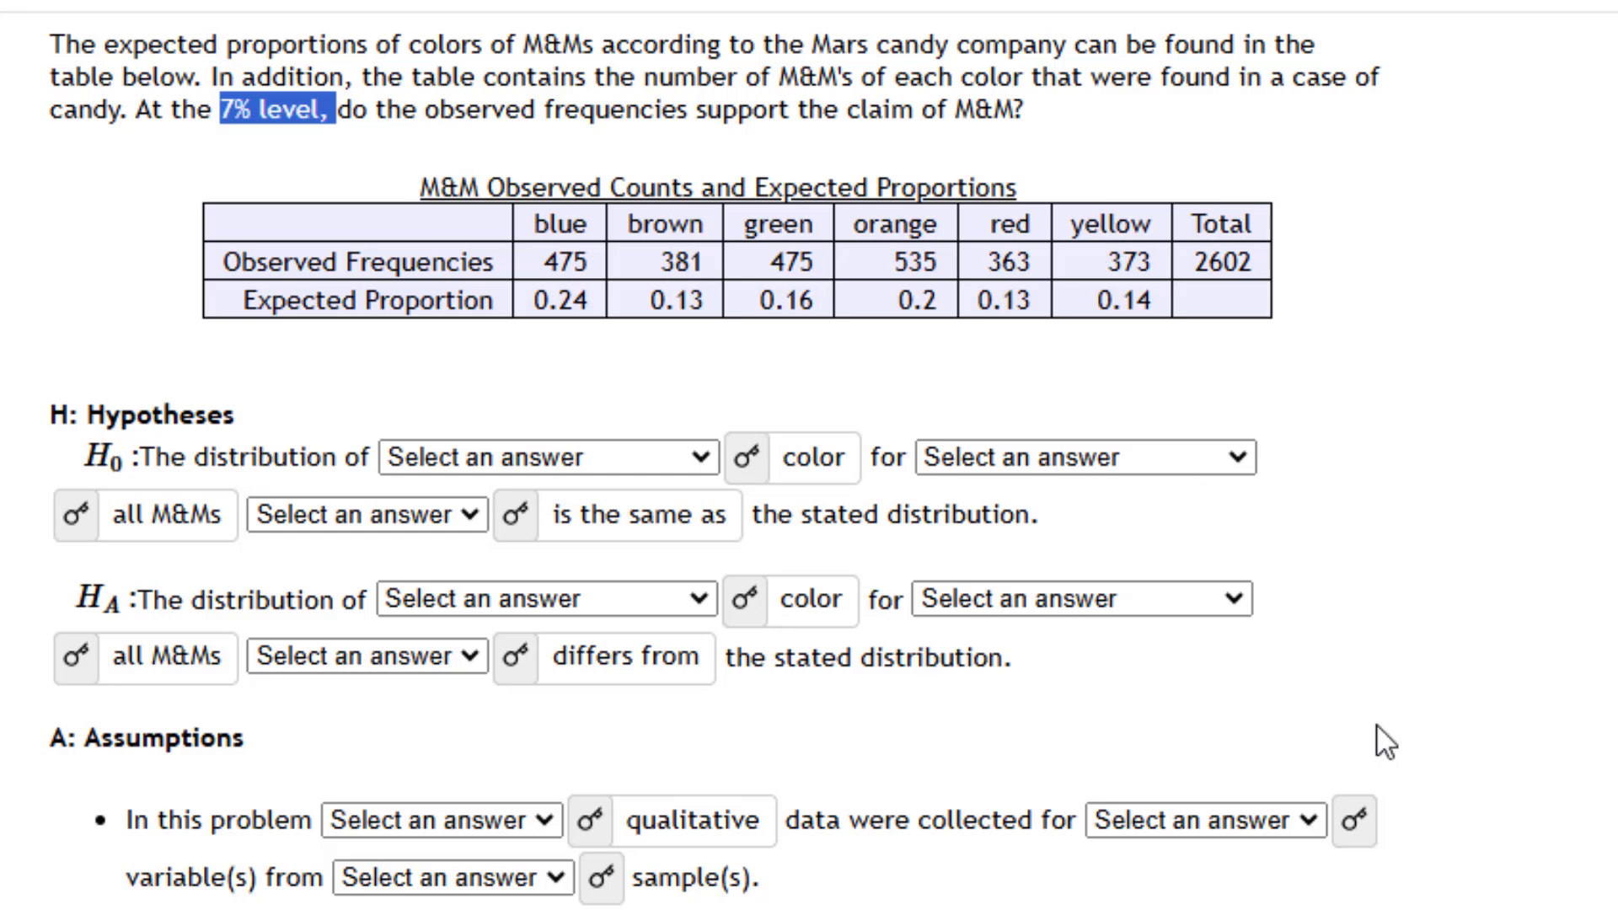
pyautogui.click(1356, 812)
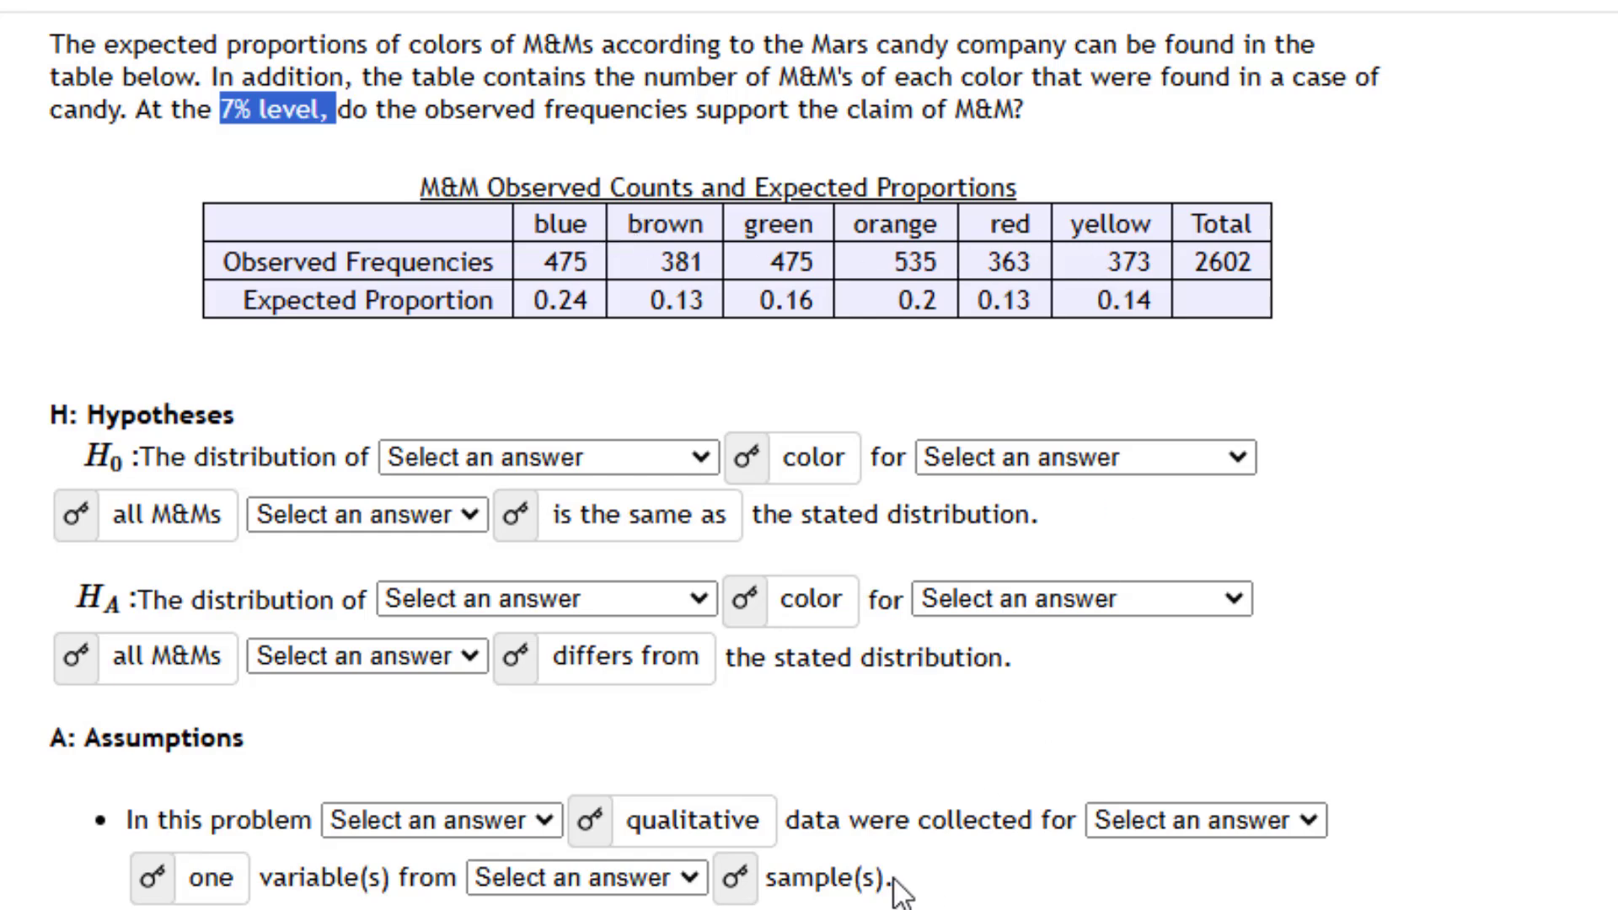
pyautogui.click(735, 877)
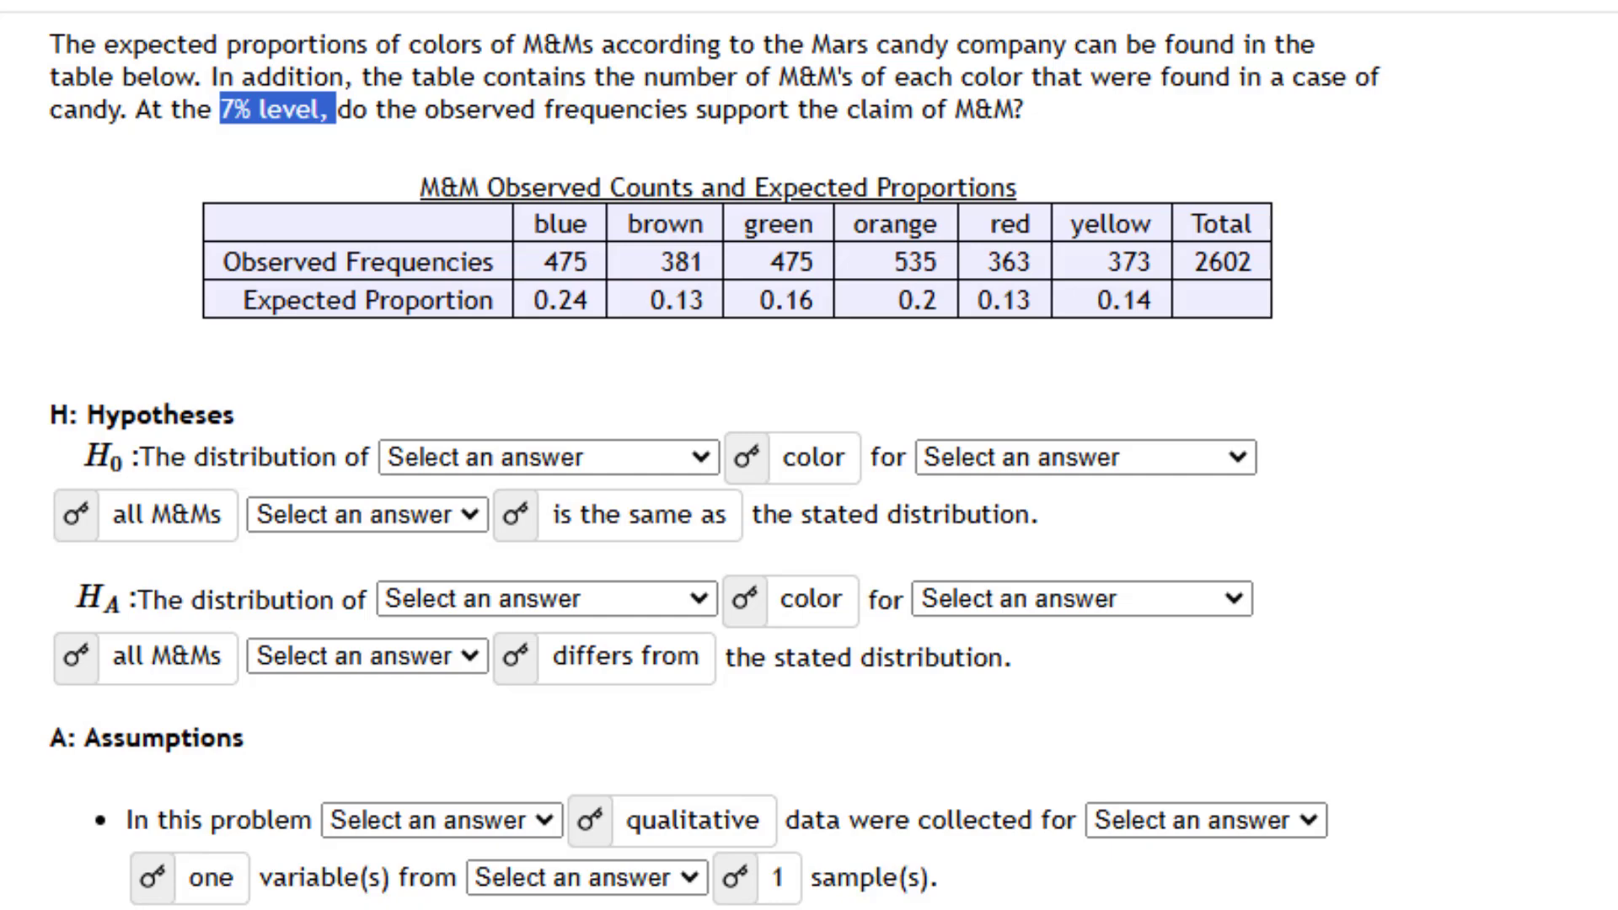
pyautogui.scroll(-2, 689, 461)
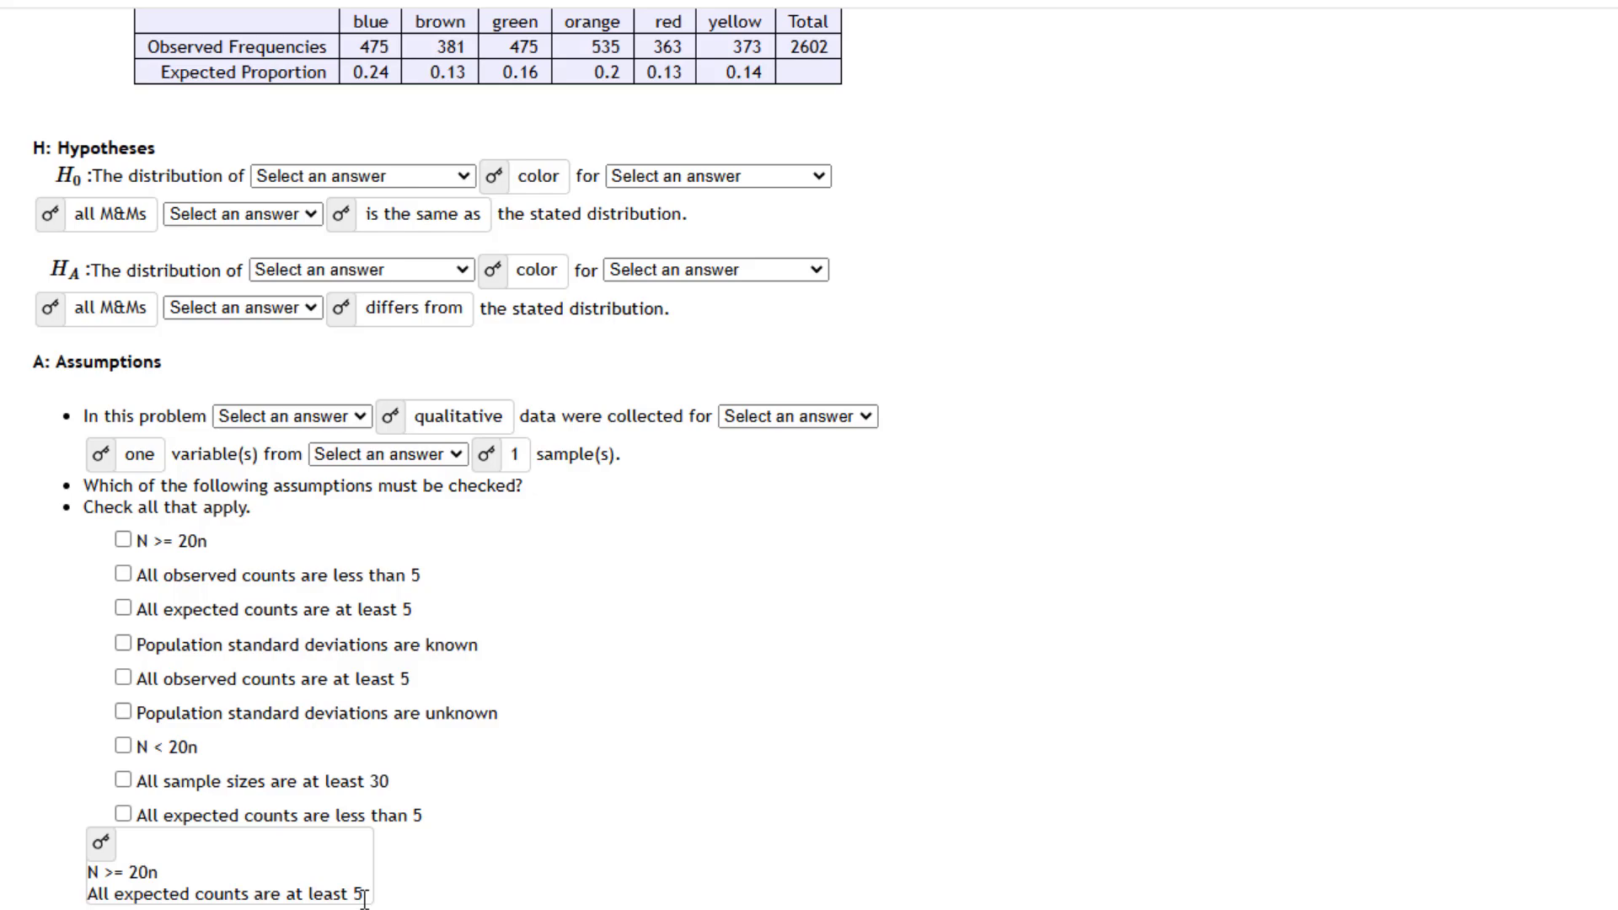
# Highlight the expected proportions row and the total of the observed frequencies in the M&M table.
pyautogui.scroll(5, 572, 654)
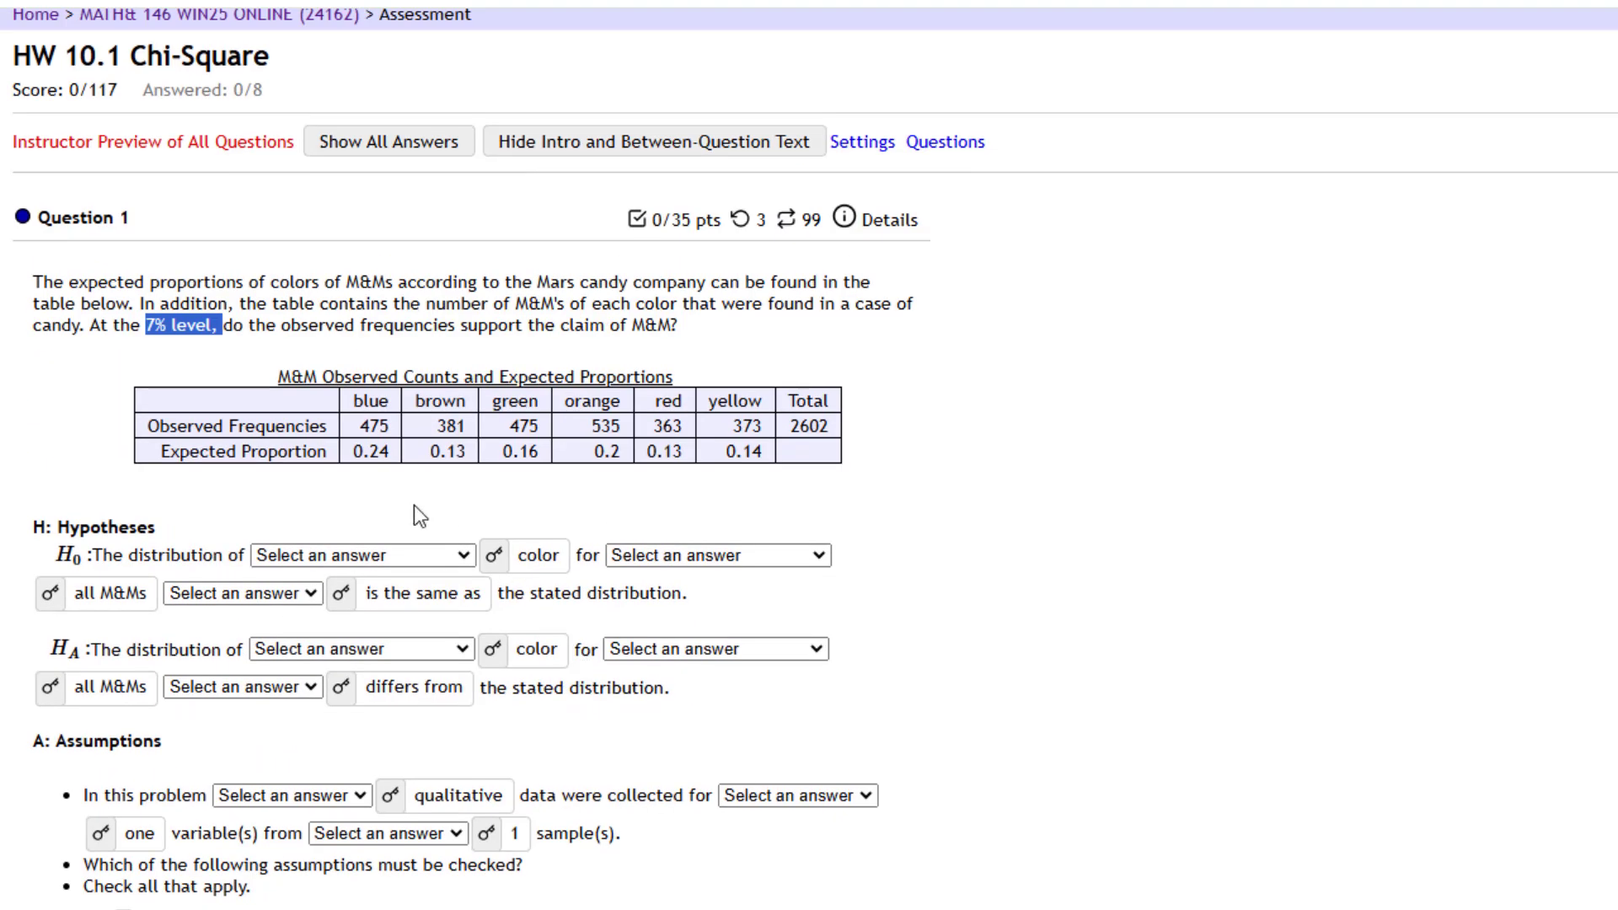
pyautogui.moveTo(353, 452); pyautogui.dragTo(773, 457)
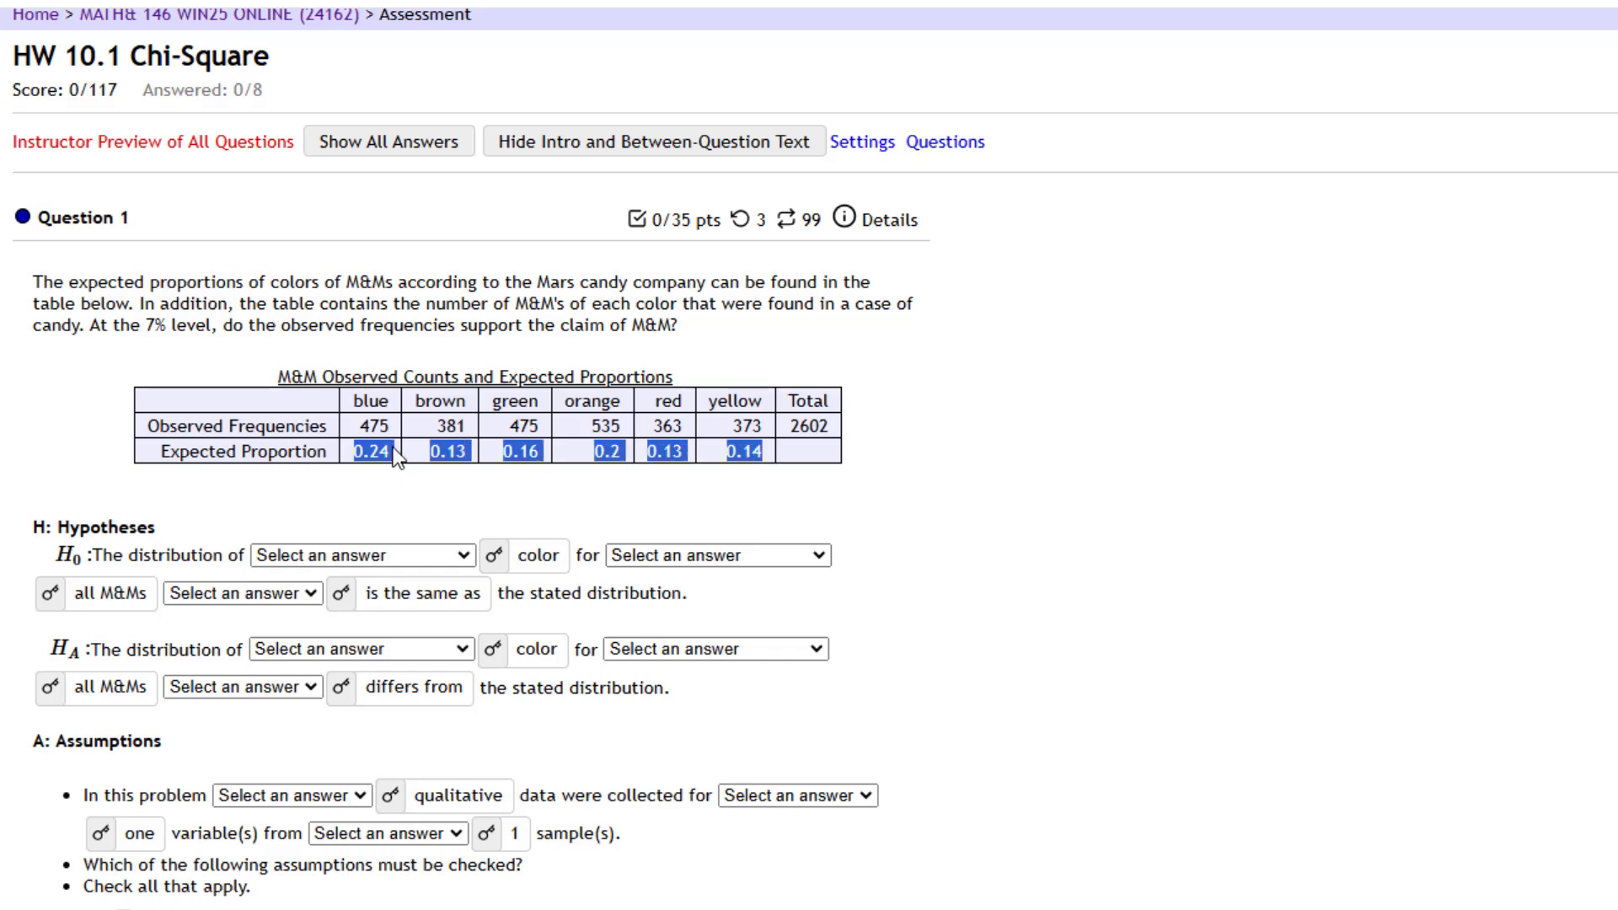
pyautogui.moveTo(793, 426); pyautogui.dragTo(851, 423)
pyautogui.click(819, 425)
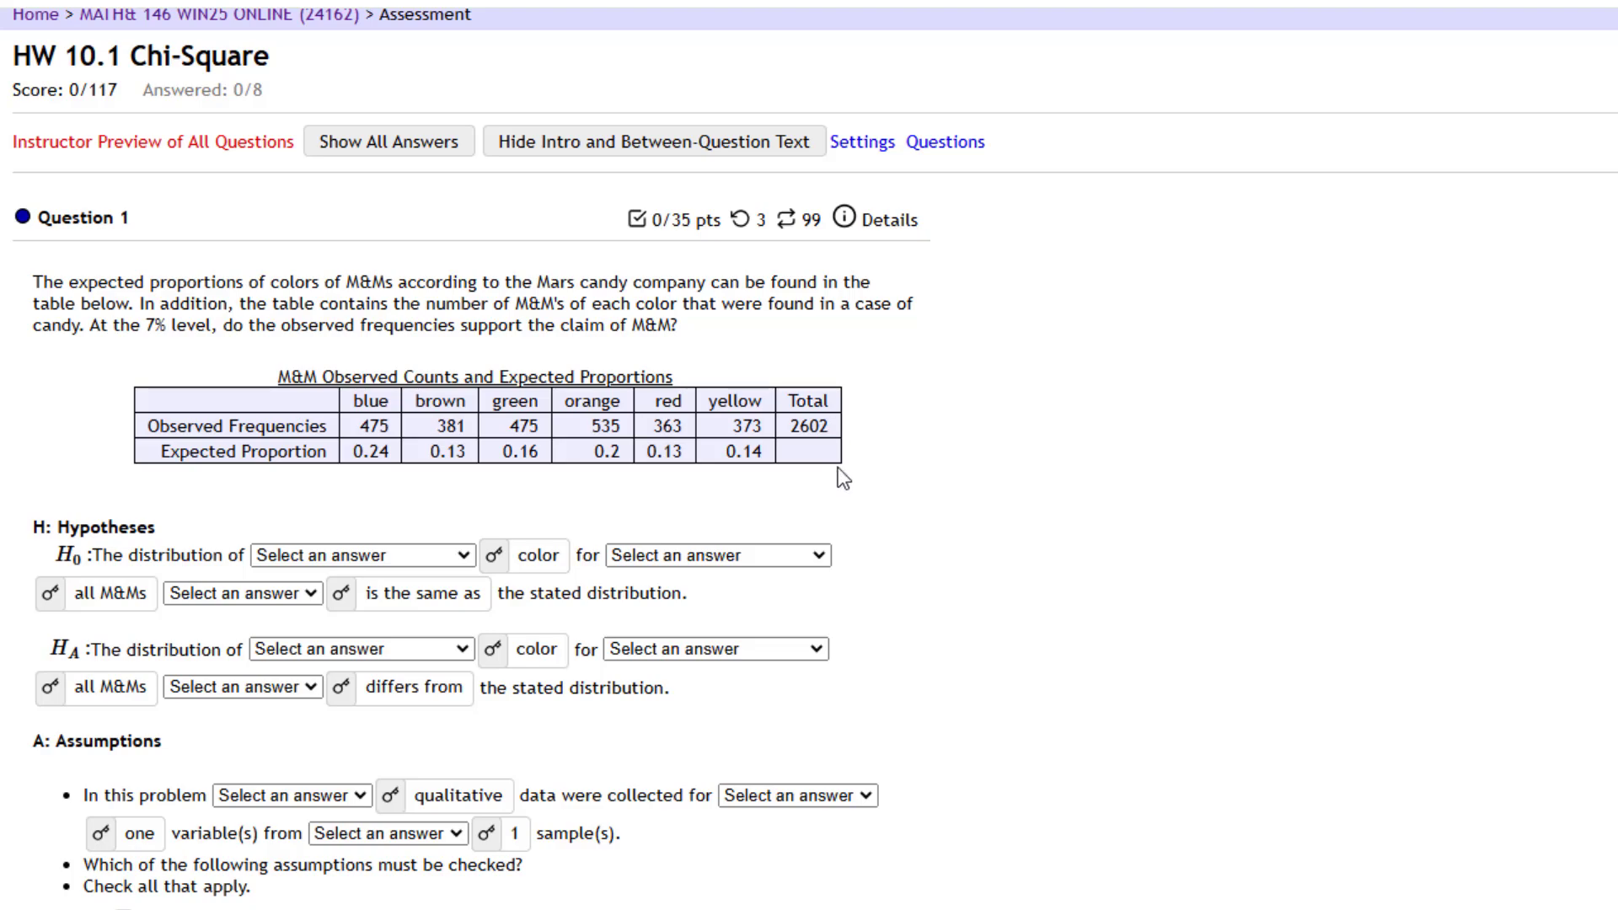
# Reveal the answers in the list of expected values under the assumption checks.
pyautogui.scroll(-5, 775, 635)
pyautogui.scroll(5, 775, 636)
pyautogui.scroll(-5, 599, 893)
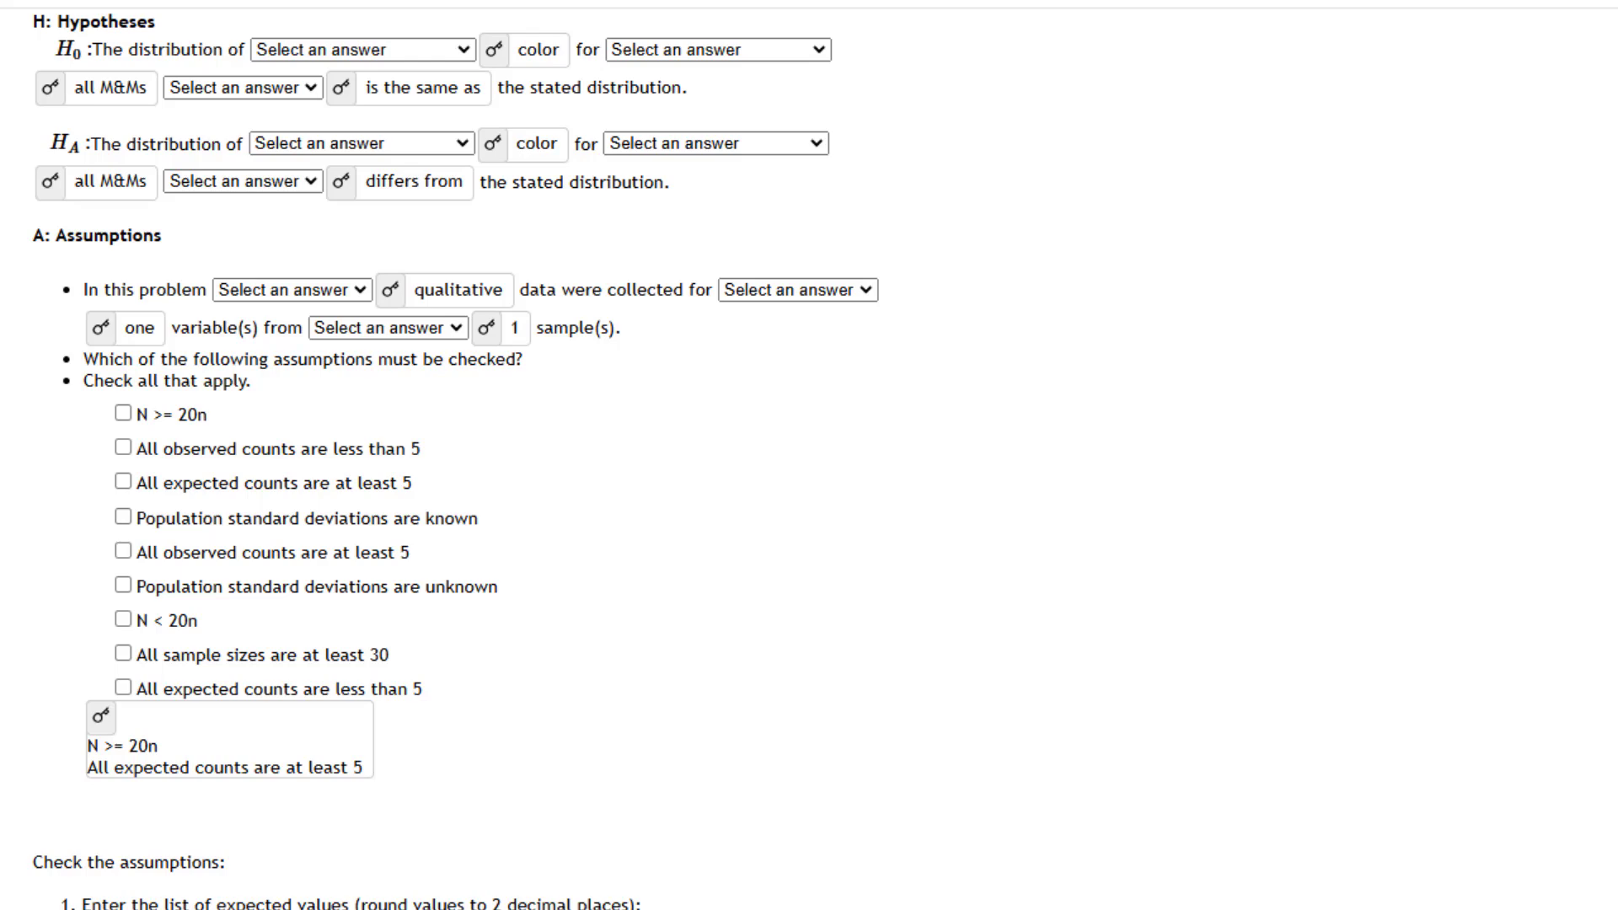
pyautogui.scroll(-5, 727, 632)
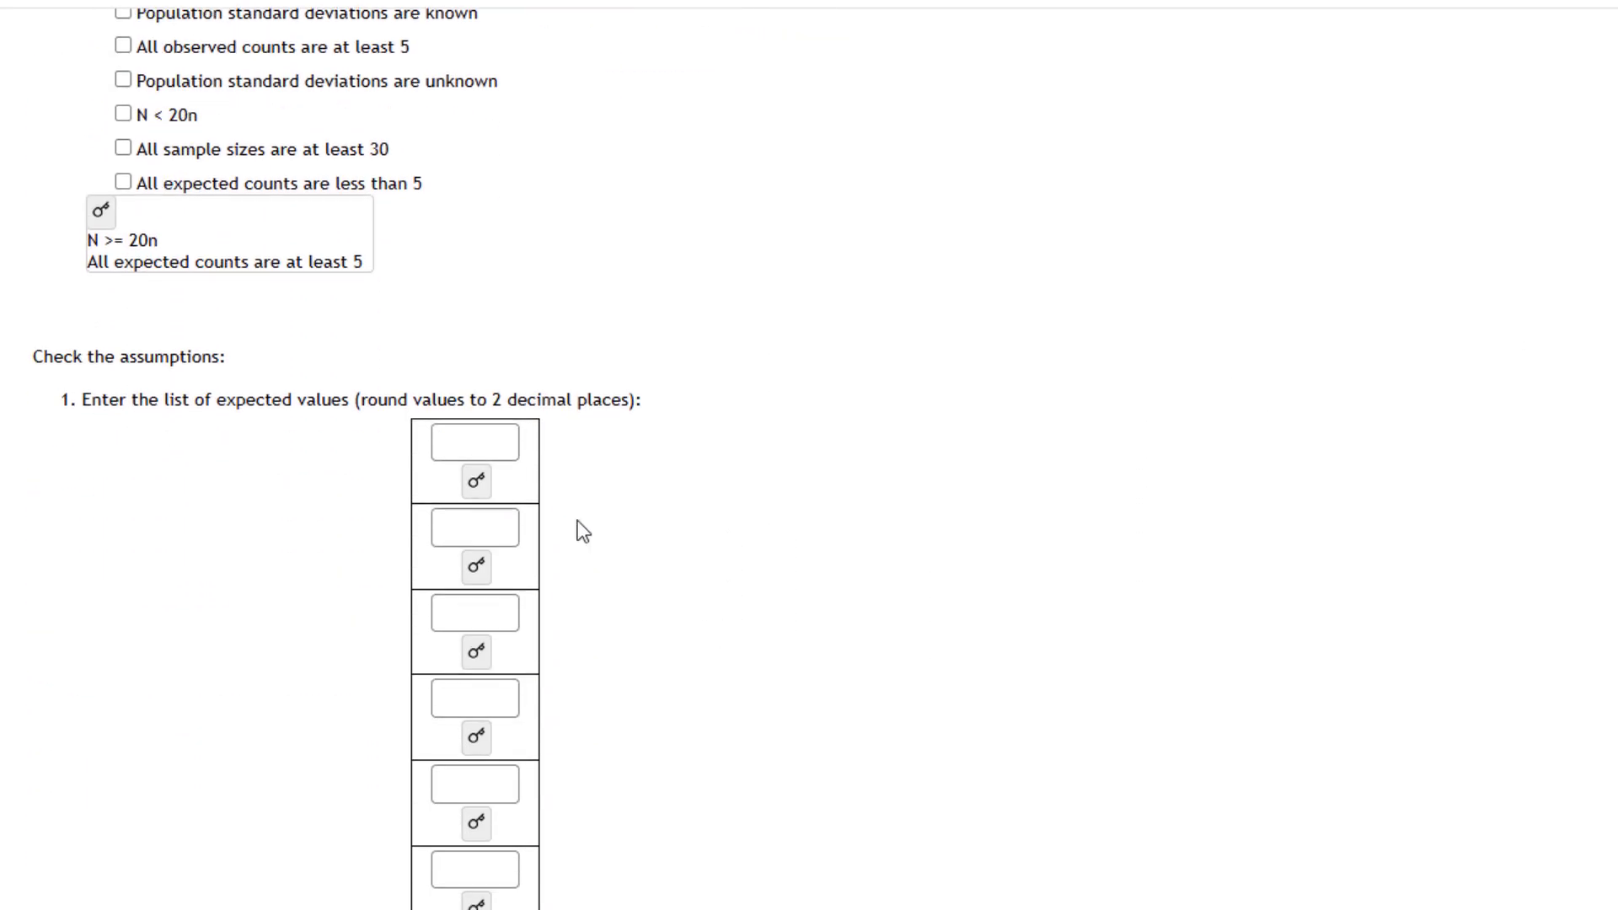
pyautogui.click(487, 481)
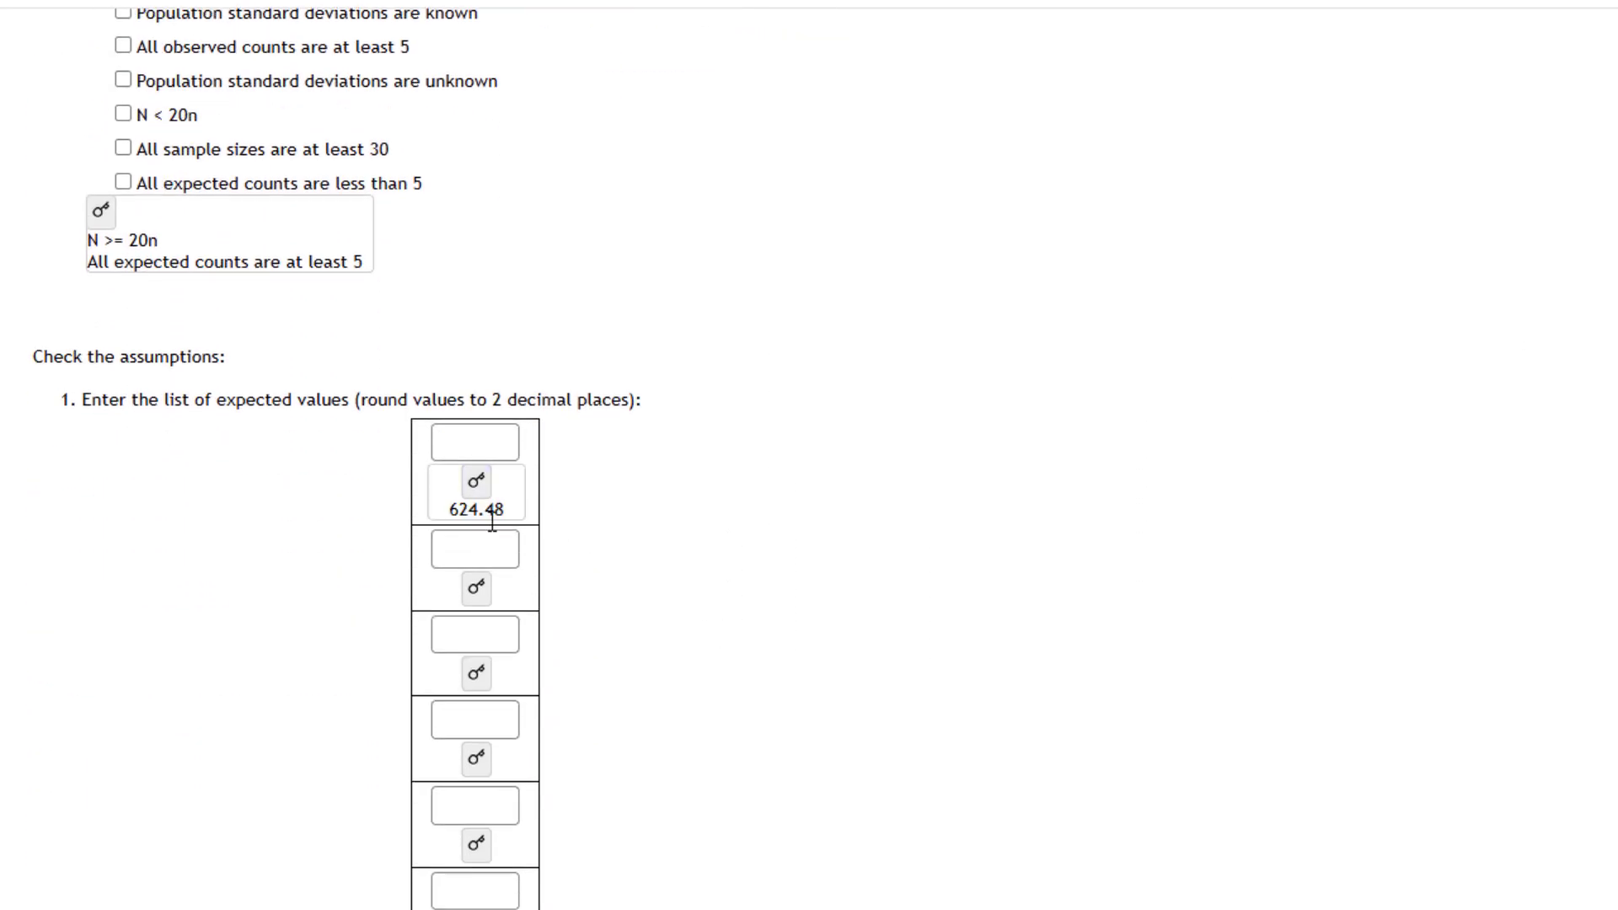
pyautogui.click(482, 588)
pyautogui.click(478, 699)
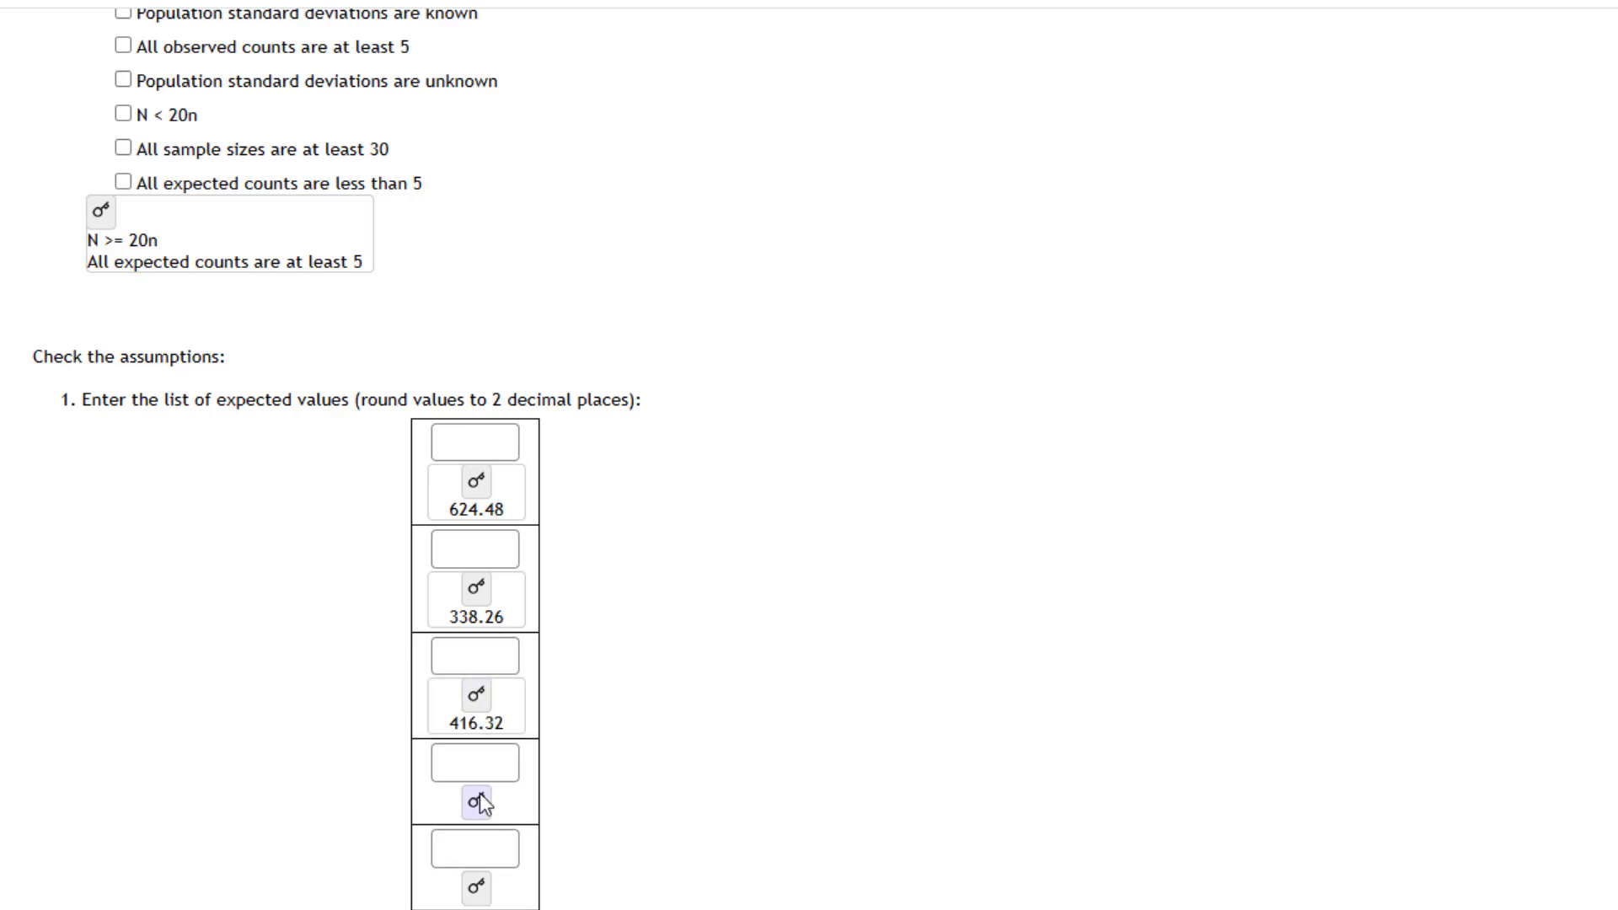
pyautogui.click(477, 808)
pyautogui.click(479, 887)
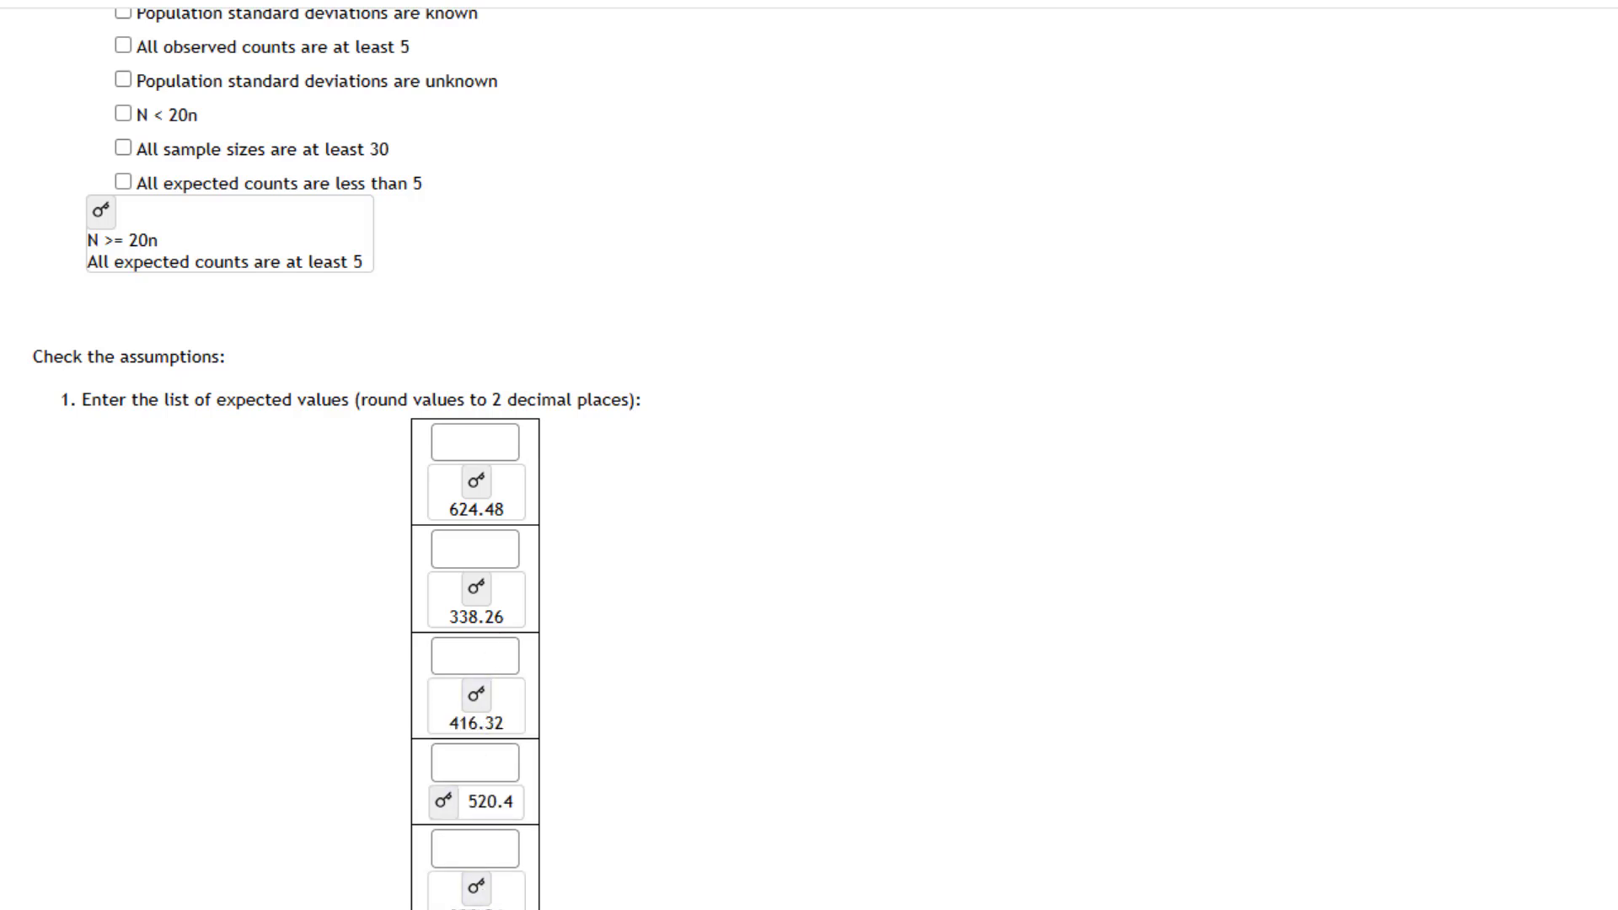
# Highlight the first expected value, the blue proportion and observed total behind it, and the orange proportion.
pyautogui.doubleClick(462, 510)
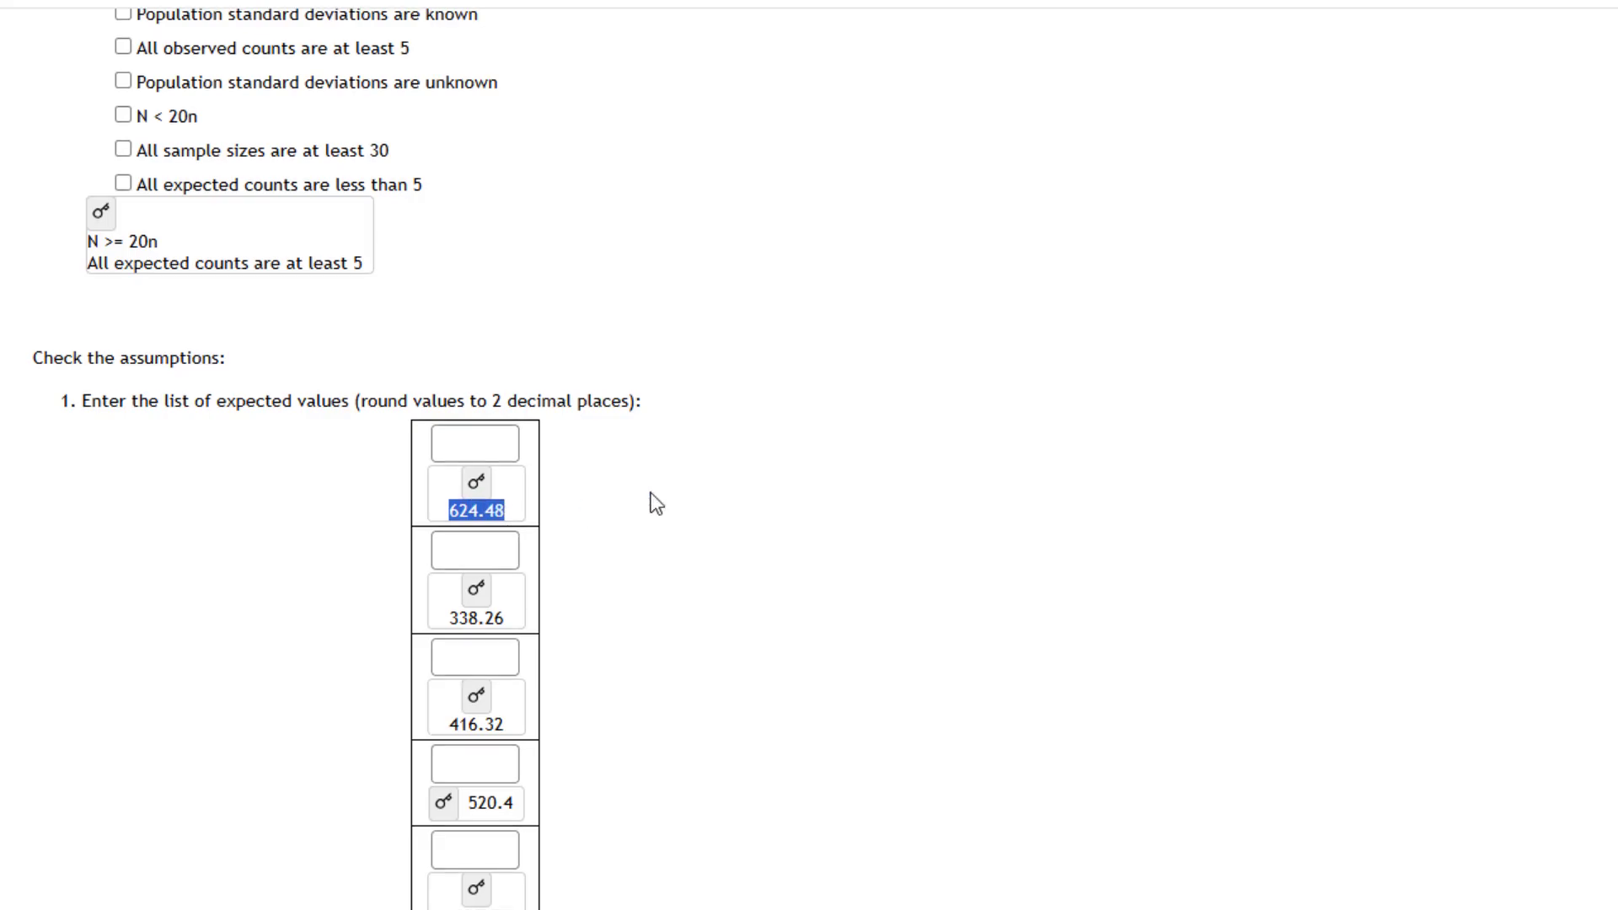
pyautogui.scroll(10, 656, 503)
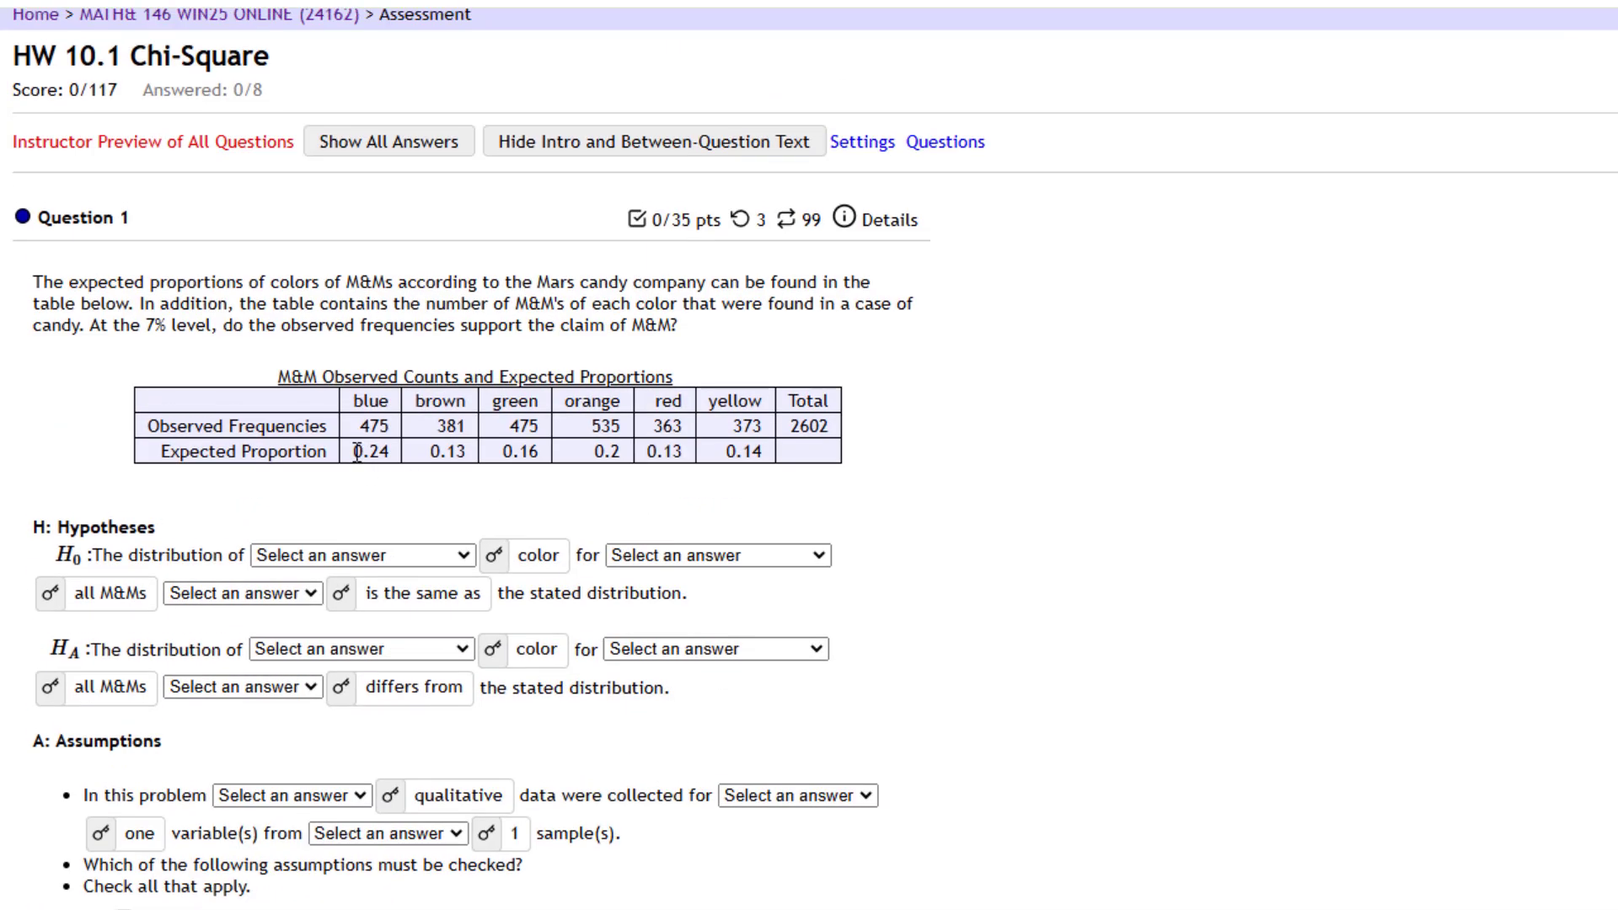
pyautogui.moveTo(350, 452); pyautogui.dragTo(396, 461)
pyautogui.moveTo(789, 425); pyautogui.dragTo(824, 426)
pyautogui.moveTo(593, 451); pyautogui.dragTo(622, 459)
# Compare the list of expected values with the table, highlighting the green proportion and the observed total.
pyautogui.scroll(-9, 858, 552)
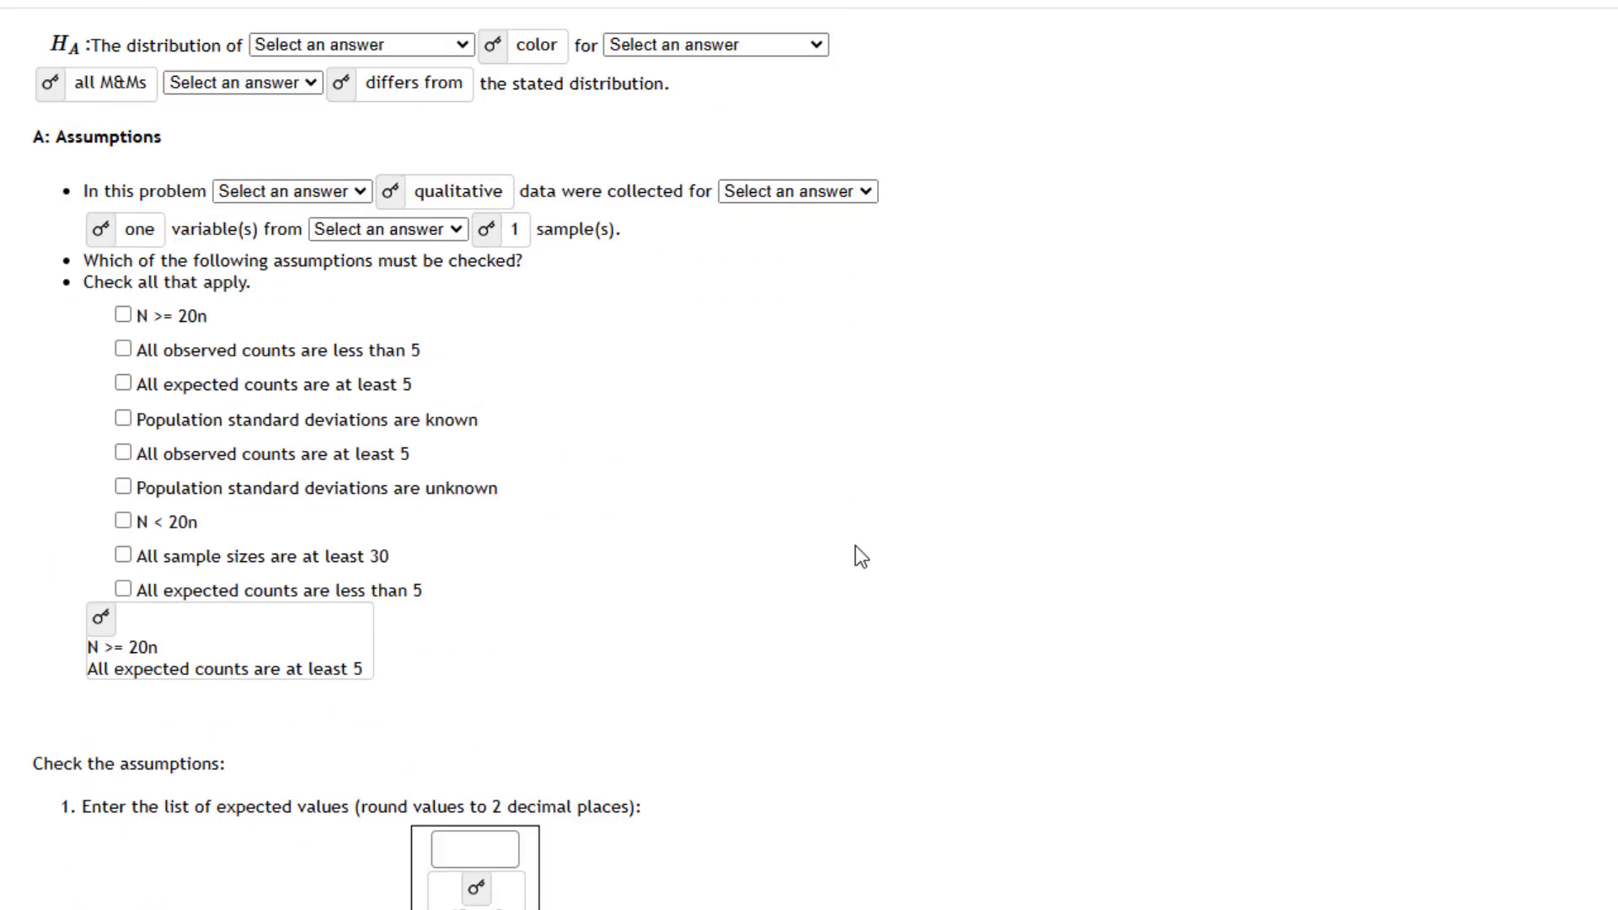
pyautogui.scroll(-4, 855, 545)
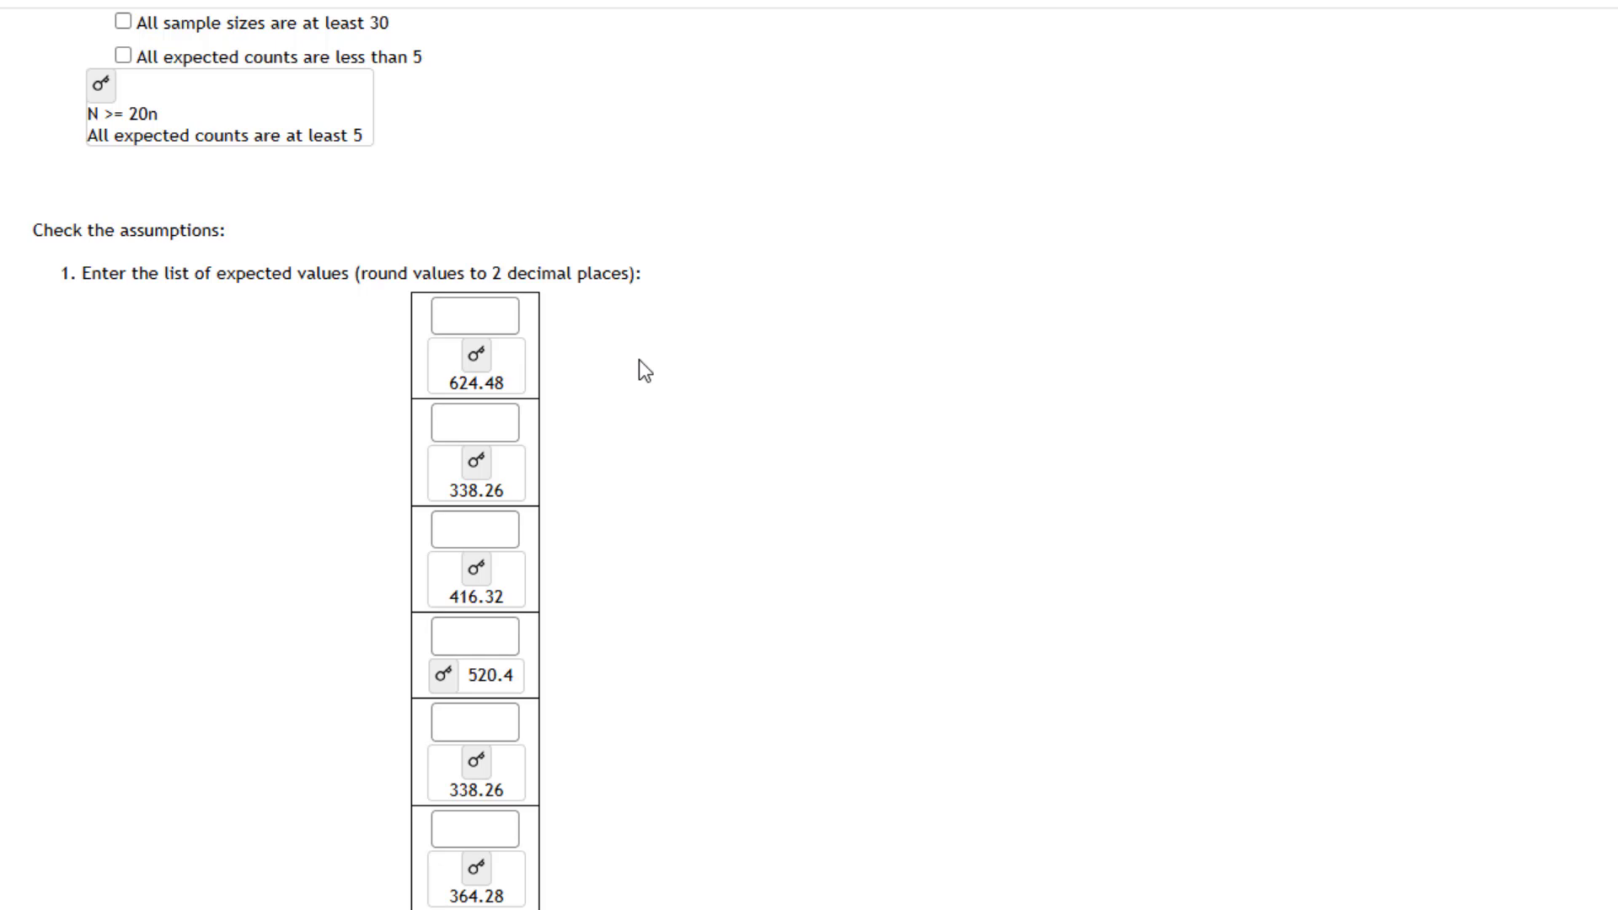
pyautogui.scroll(8, 639, 368)
pyautogui.scroll(3, 639, 359)
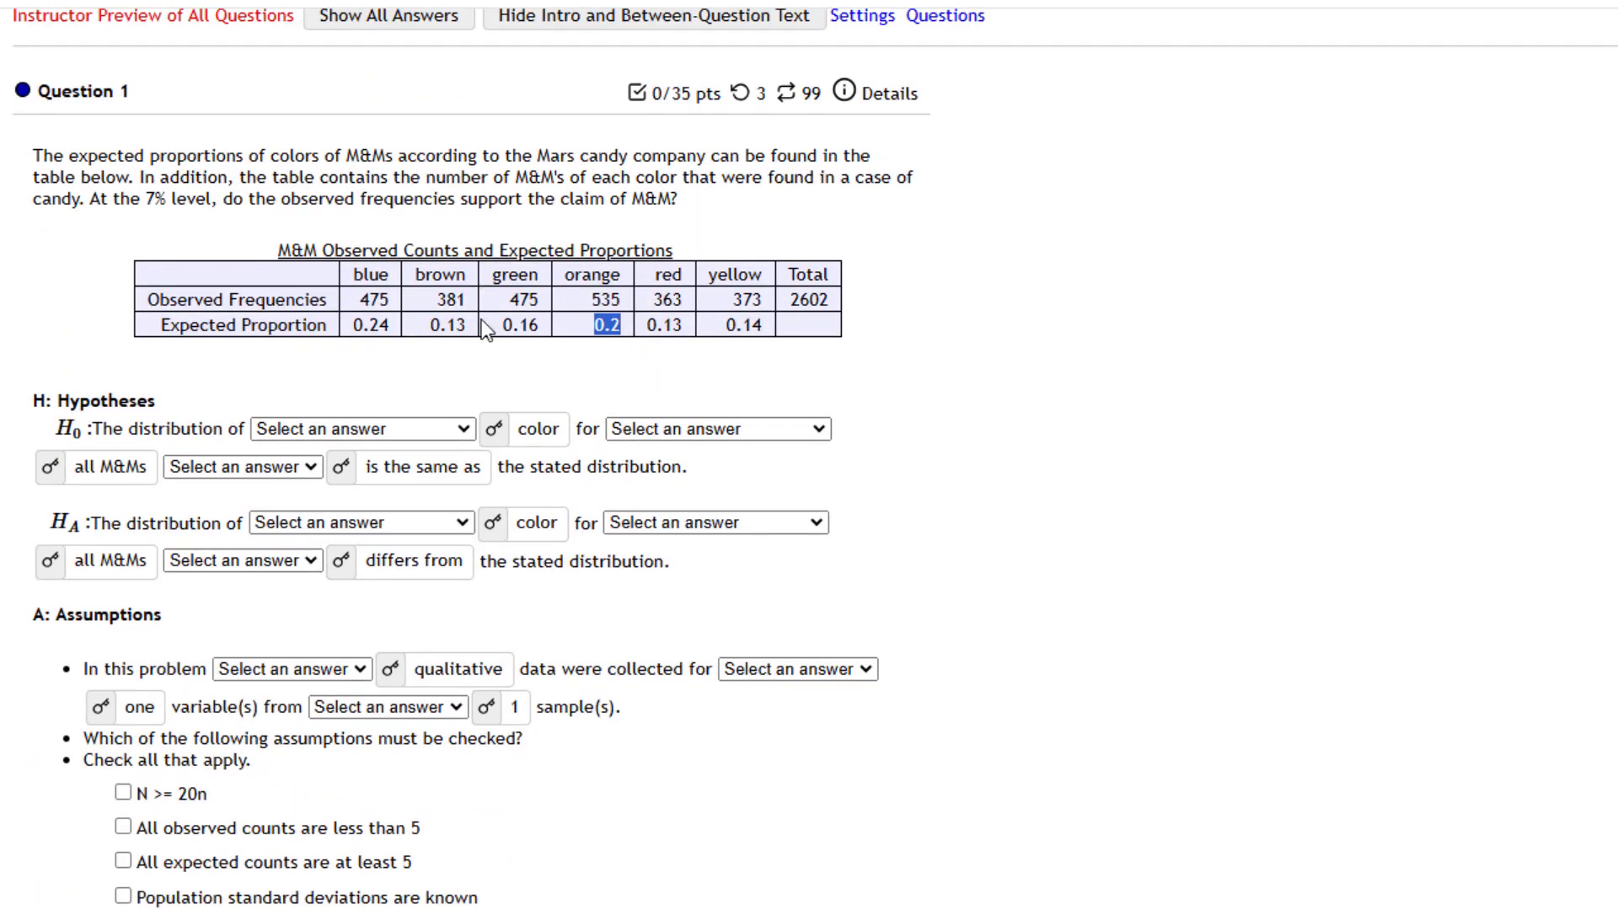
pyautogui.moveTo(487, 323); pyautogui.dragTo(540, 325)
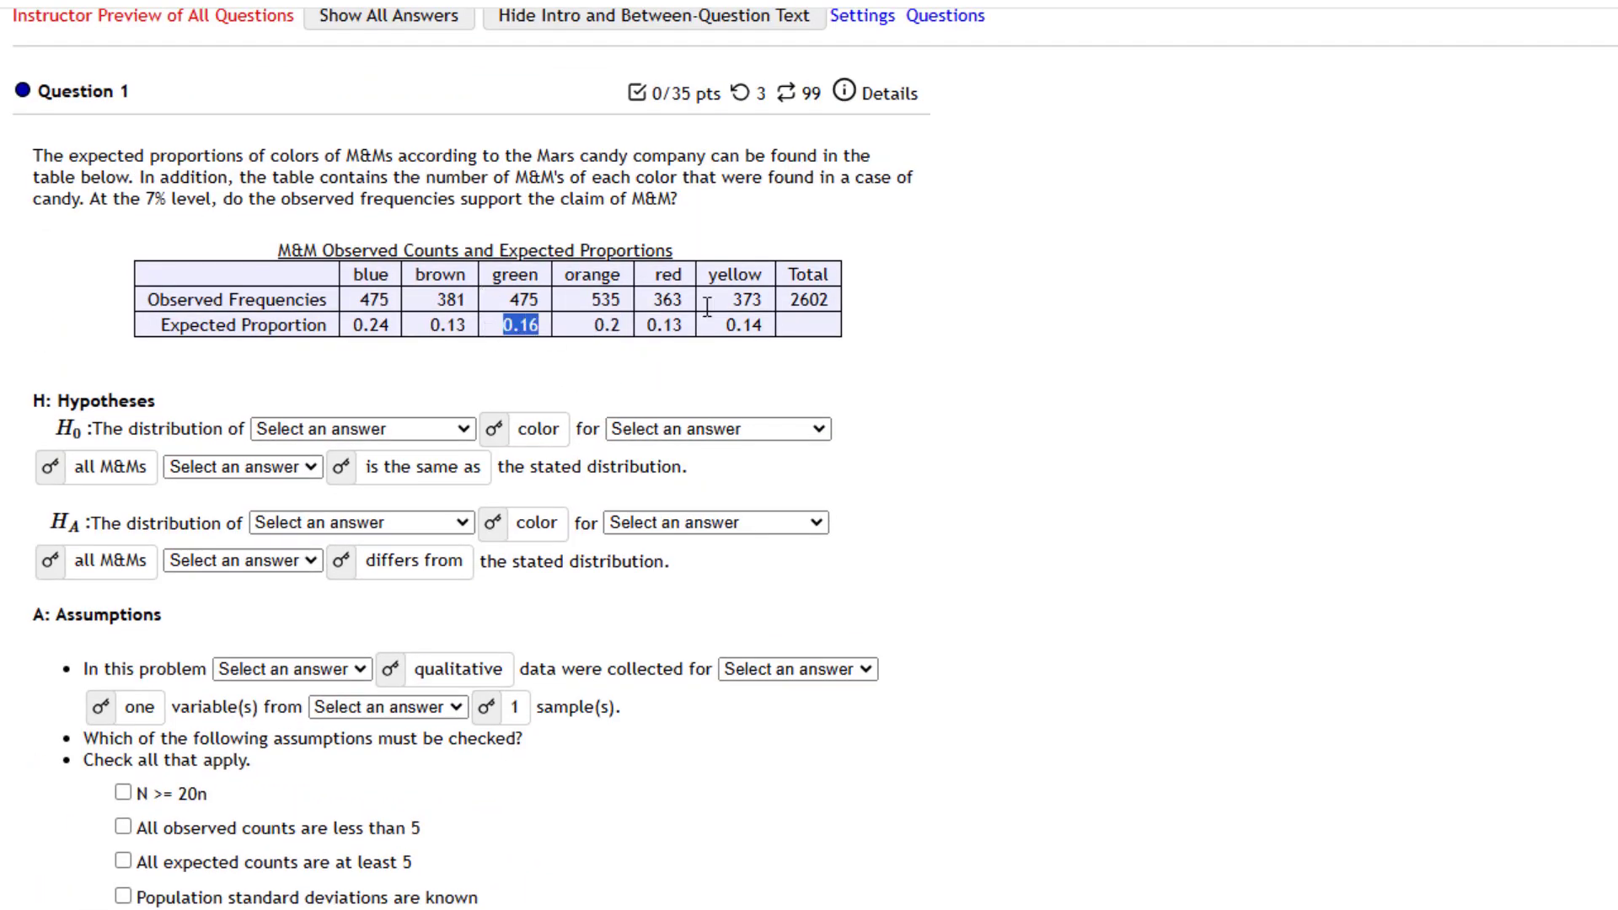
pyautogui.moveTo(787, 295); pyautogui.dragTo(831, 296)
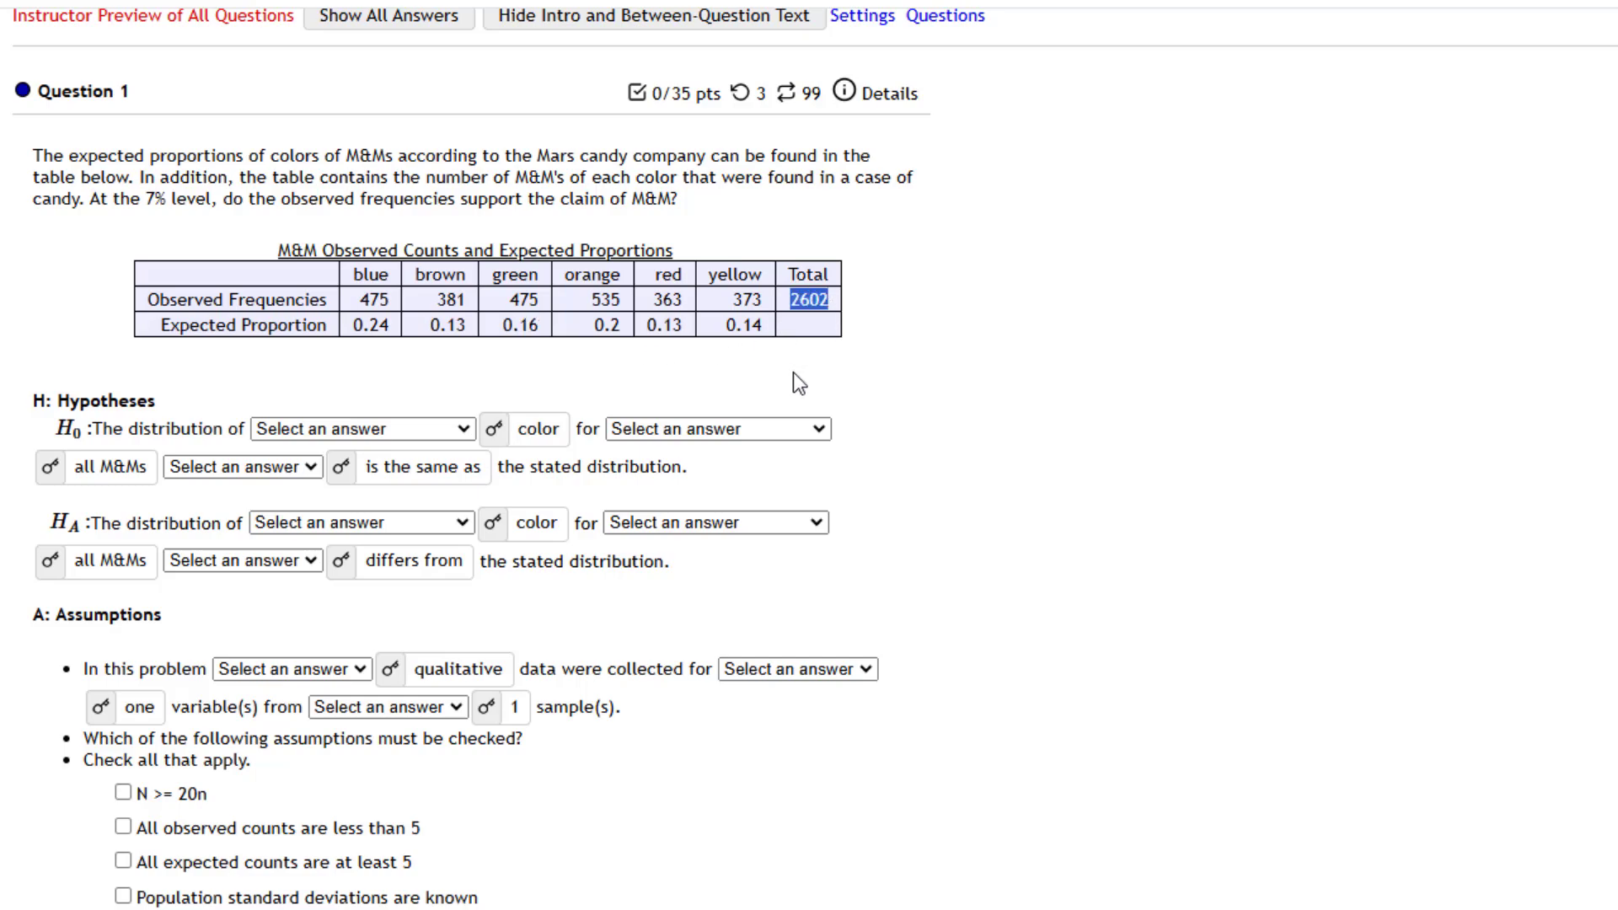
pyautogui.scroll(-10, 793, 373)
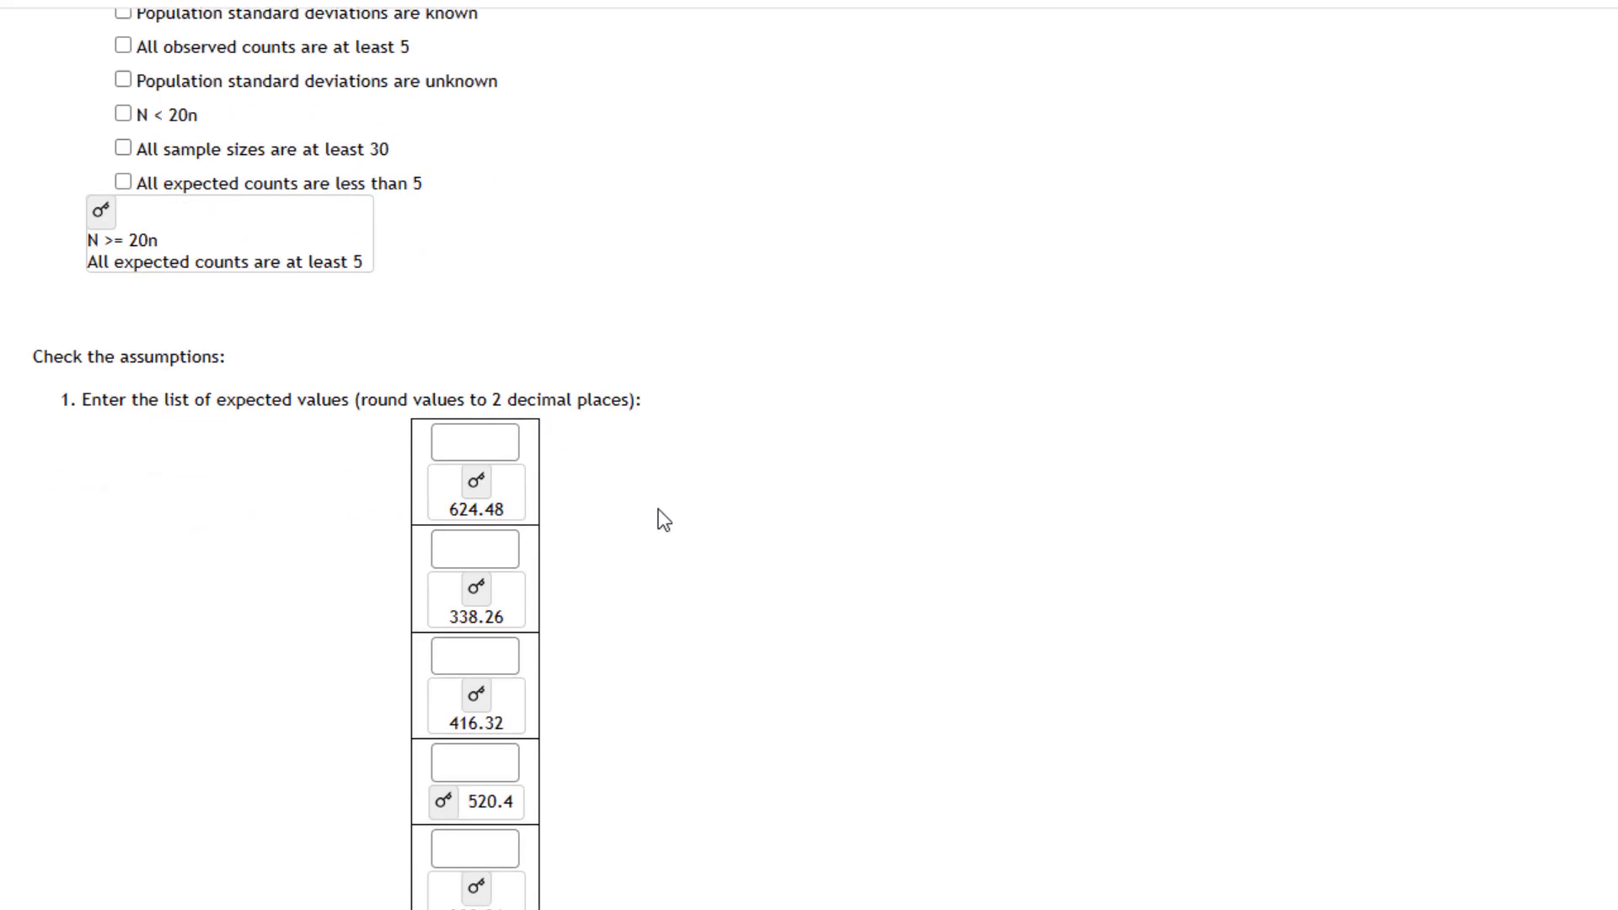
pyautogui.scroll(10, 578, 598)
pyautogui.scroll(-10, 578, 598)
pyautogui.scroll(12, 641, 704)
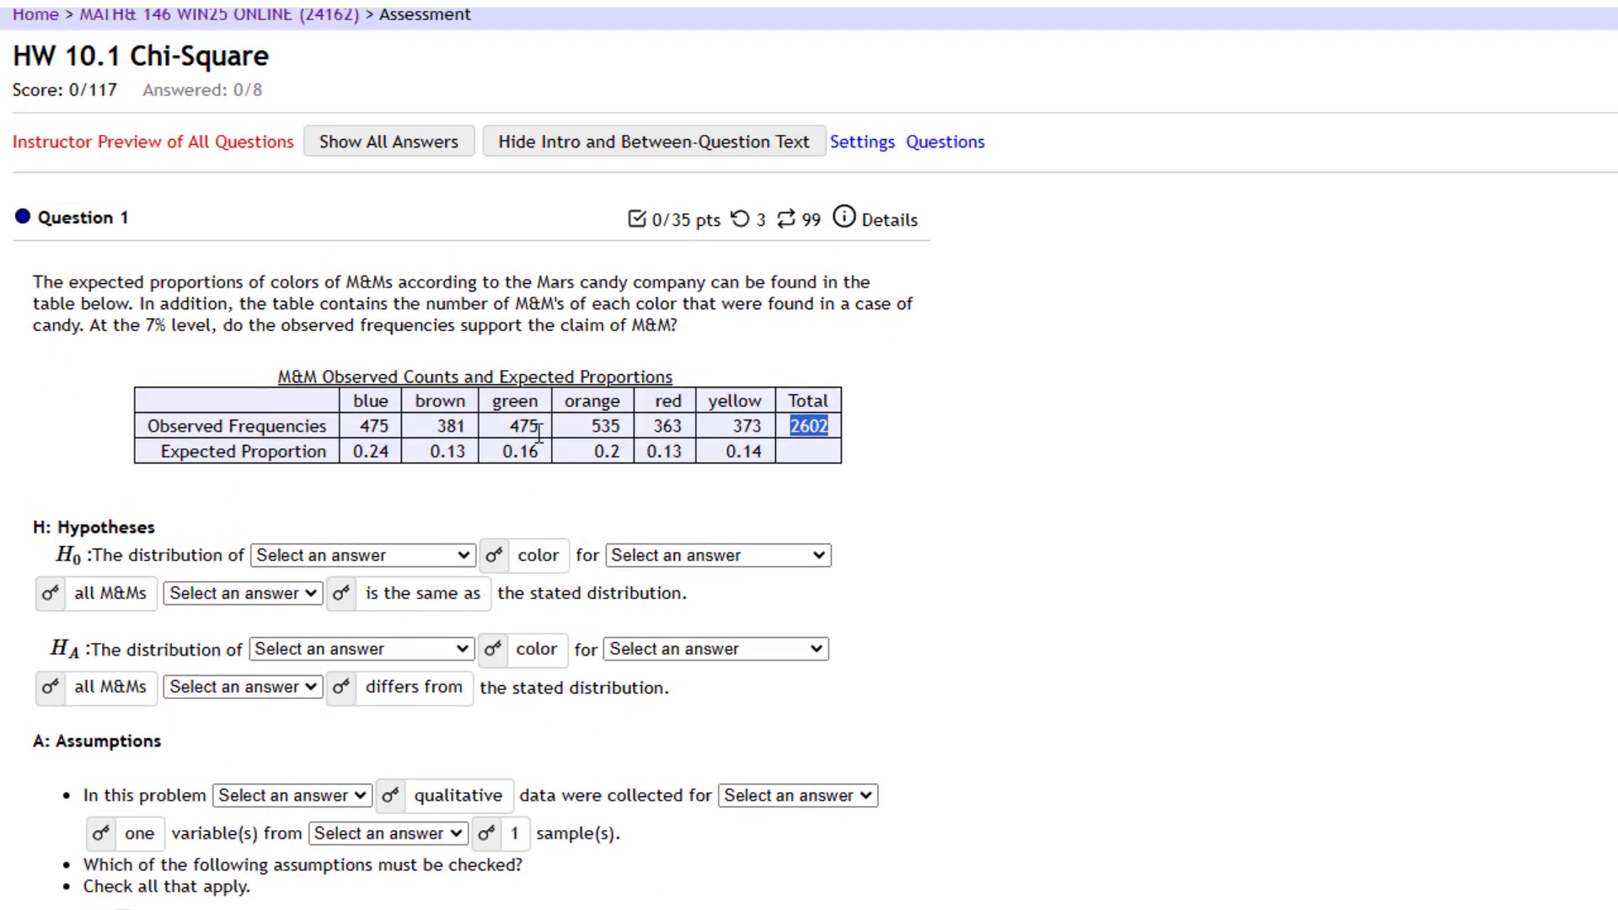
# Reveal whether all expected values are at least 5, and the inequality and number assumed for N.
pyautogui.scroll(-7, 709, 630)
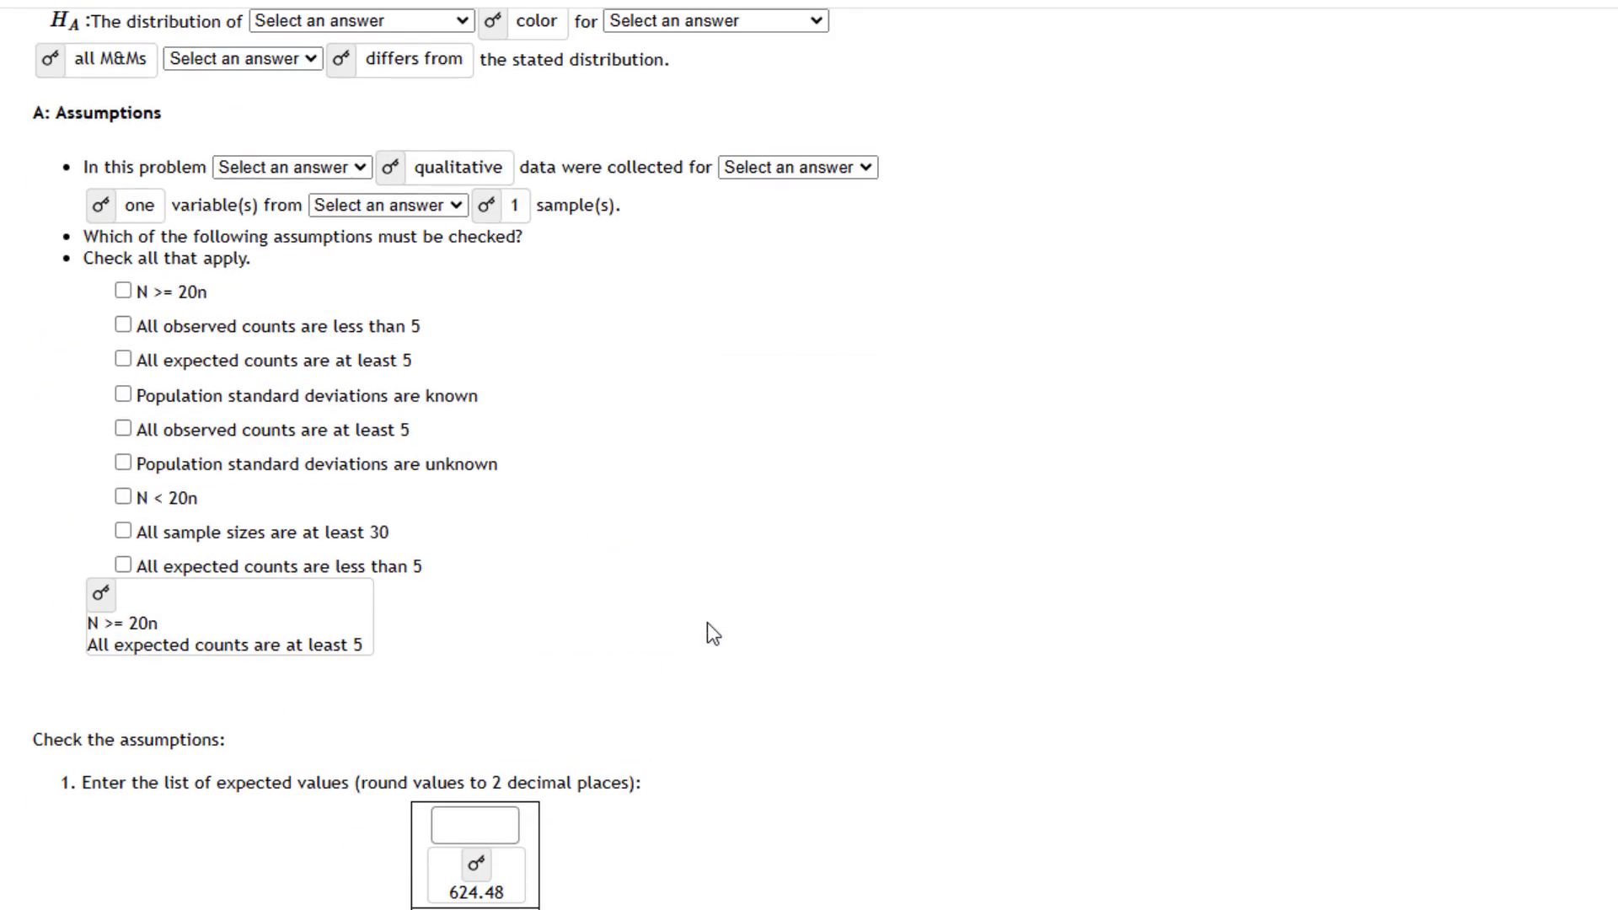
pyautogui.scroll(-9, 707, 623)
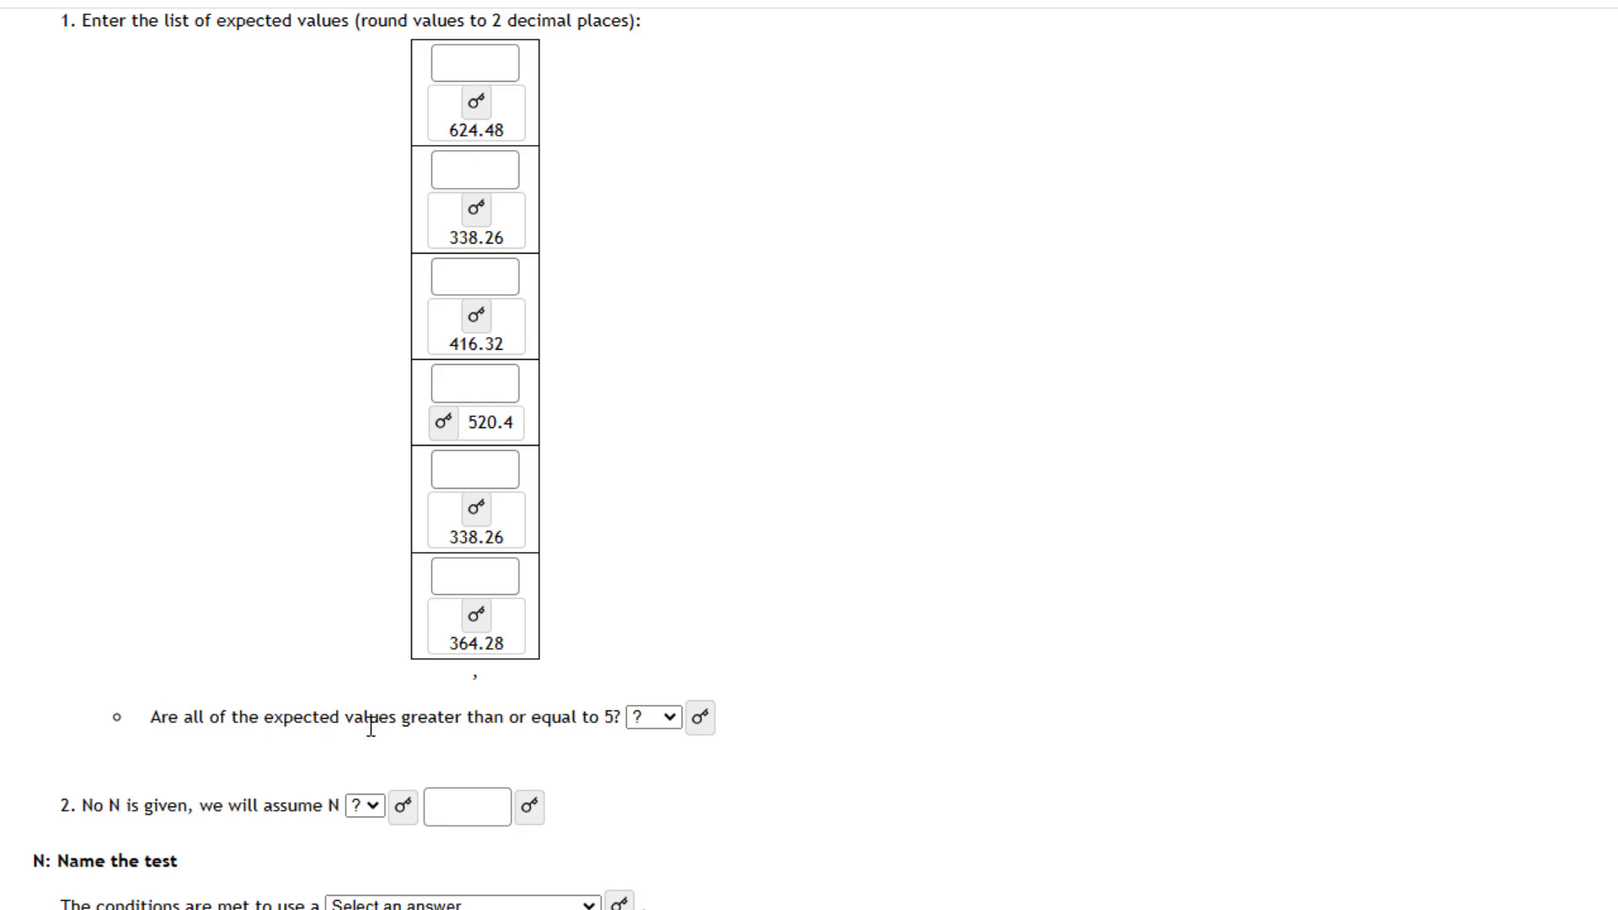
pyautogui.click(693, 721)
pyautogui.click(404, 809)
pyautogui.click(557, 807)
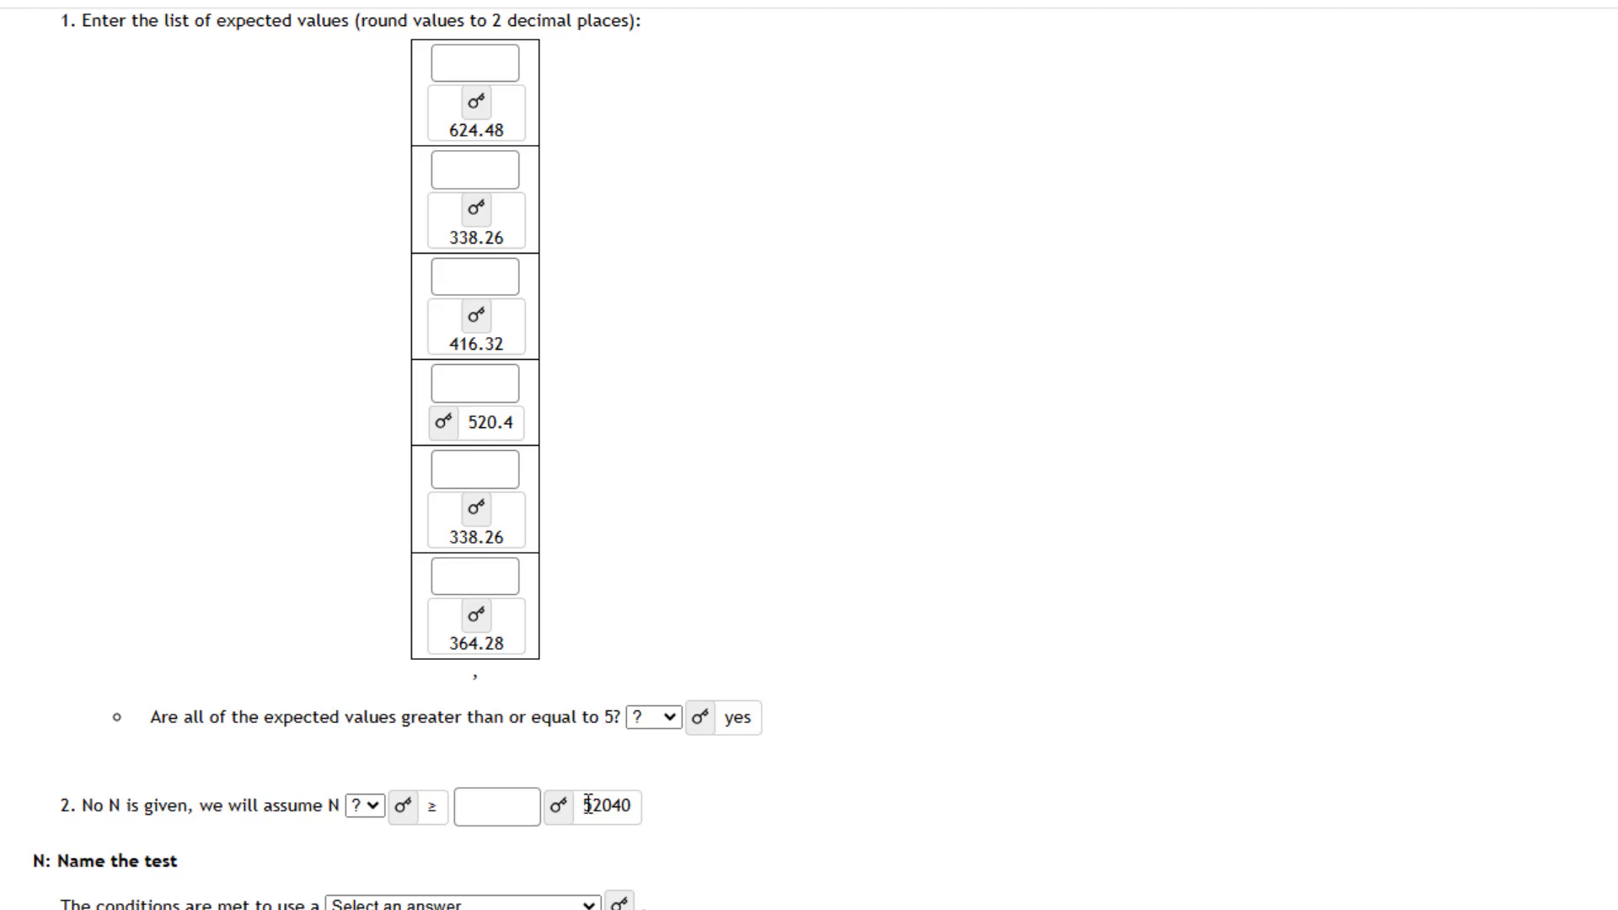
# Highlight the number assumed for N, the observed total in the table, and the N >= 20n assumption.
pyautogui.moveTo(583, 805); pyautogui.dragTo(592, 806)
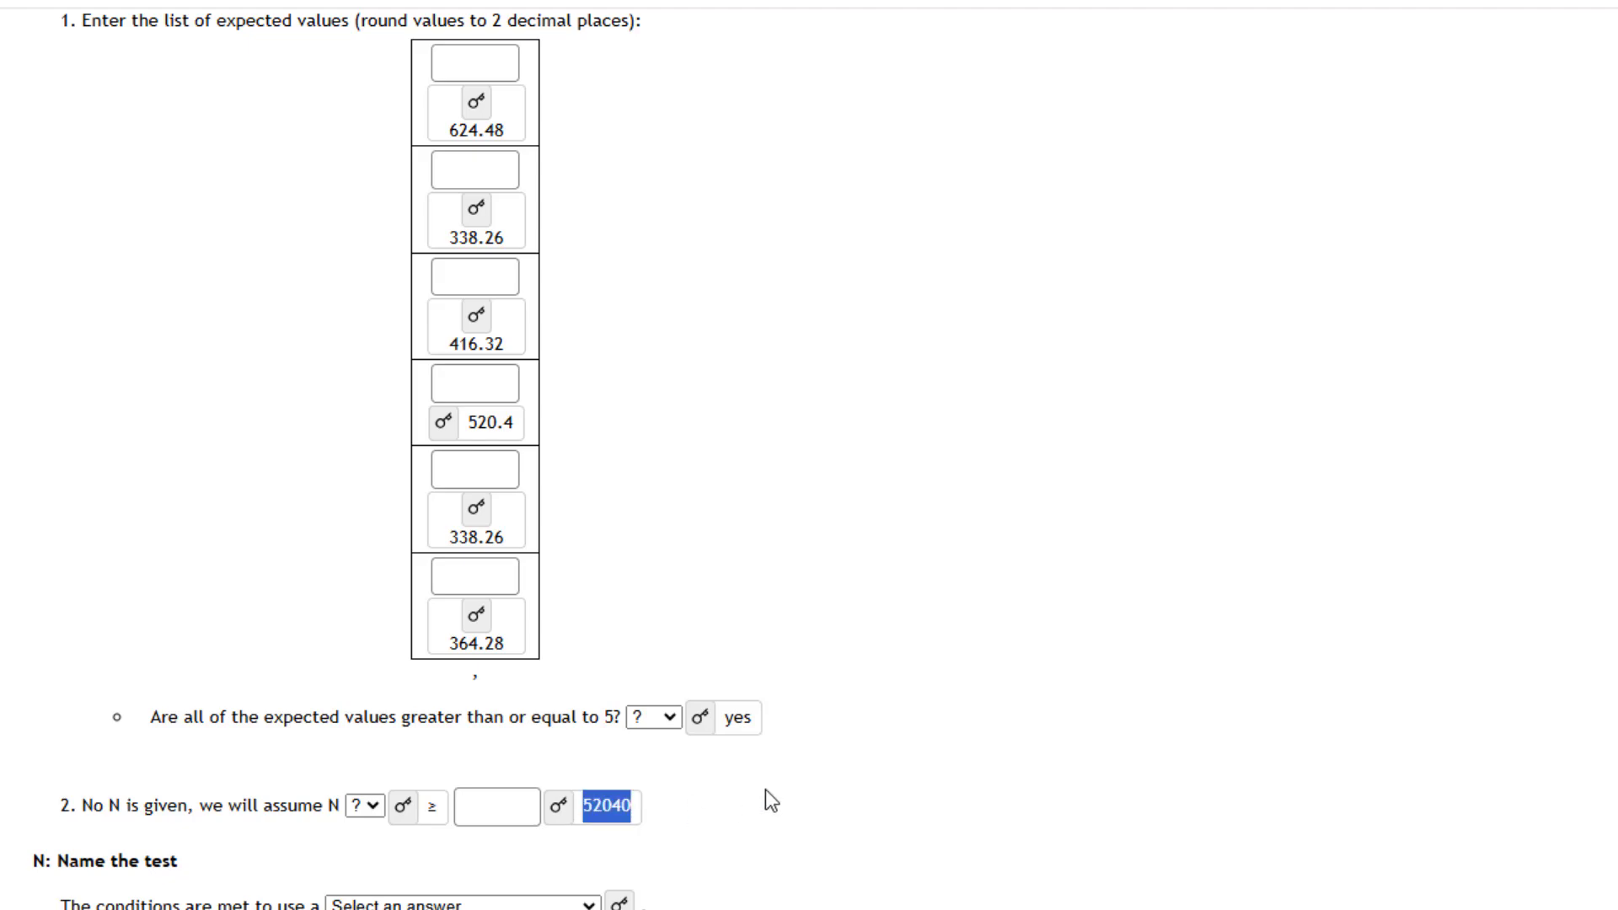
pyautogui.scroll(12, 765, 789)
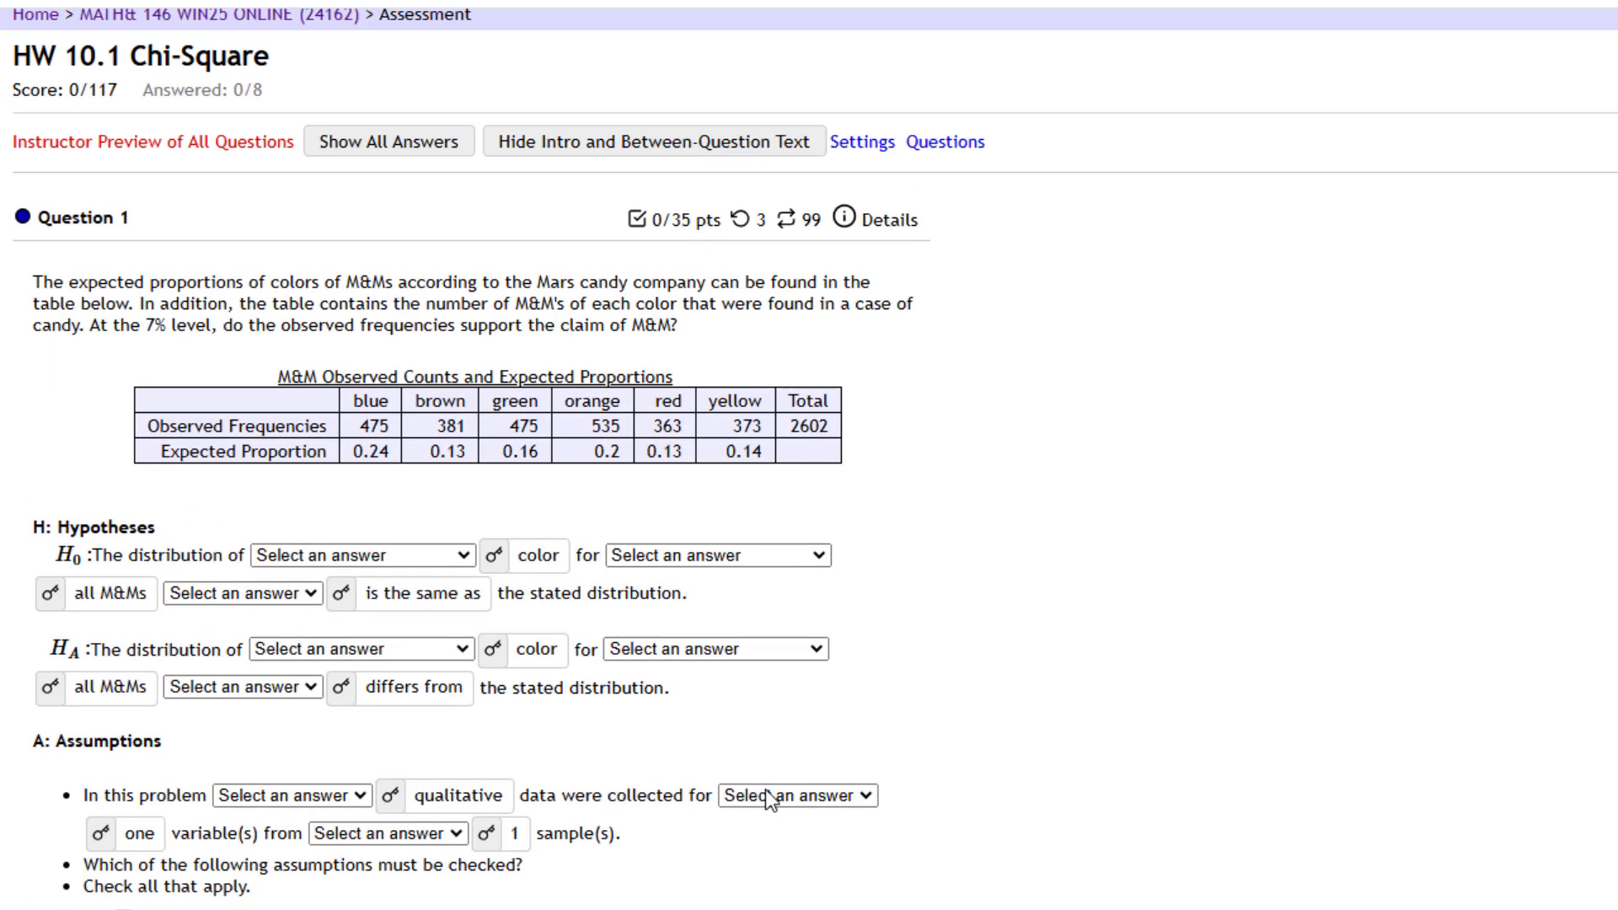
pyautogui.moveTo(787, 425); pyautogui.dragTo(829, 426)
pyautogui.scroll(-5, 856, 831)
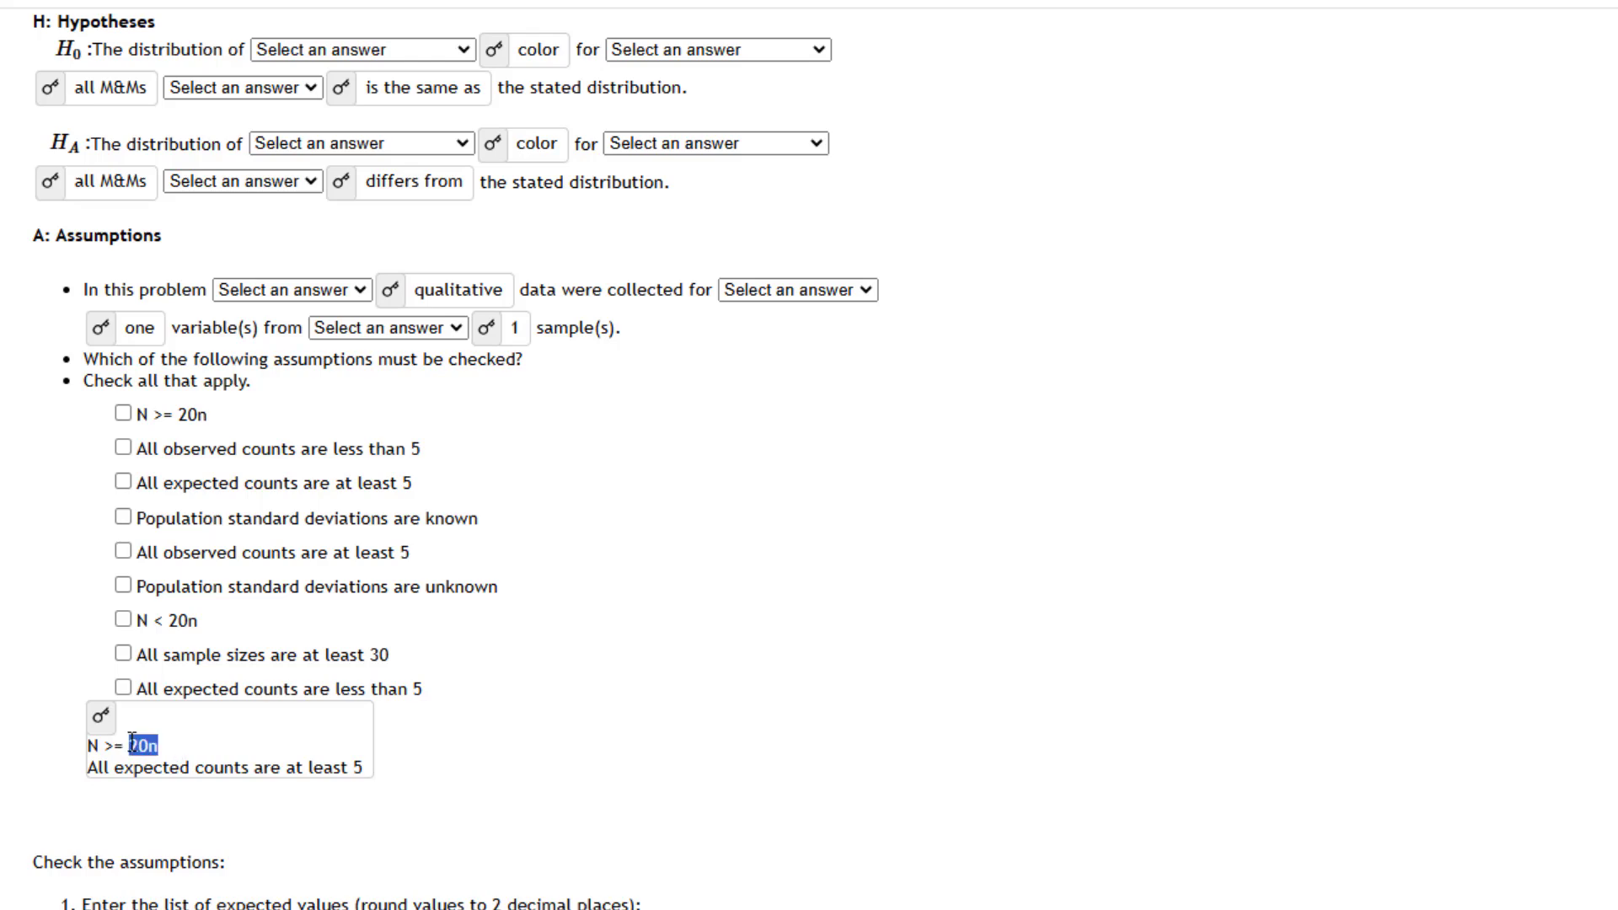
pyautogui.moveTo(131, 744); pyautogui.dragTo(85, 743)
pyautogui.scroll(-5, 669, 787)
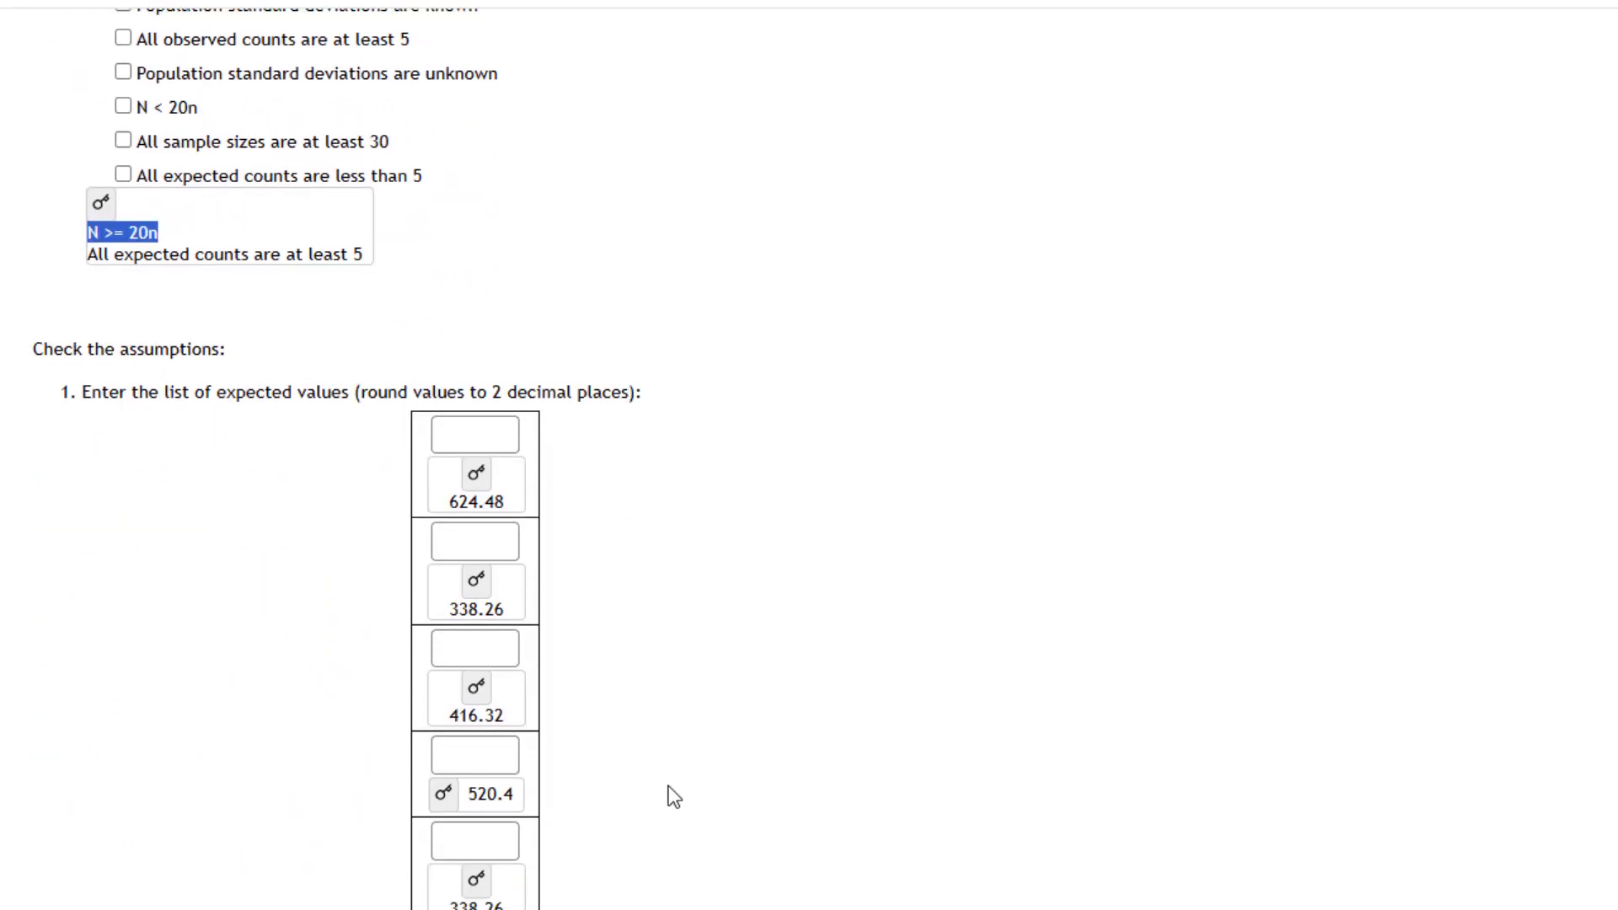
# Reveal the answer for the name of the test and view the list of available tests without choosing one.
pyautogui.scroll(-5, 669, 786)
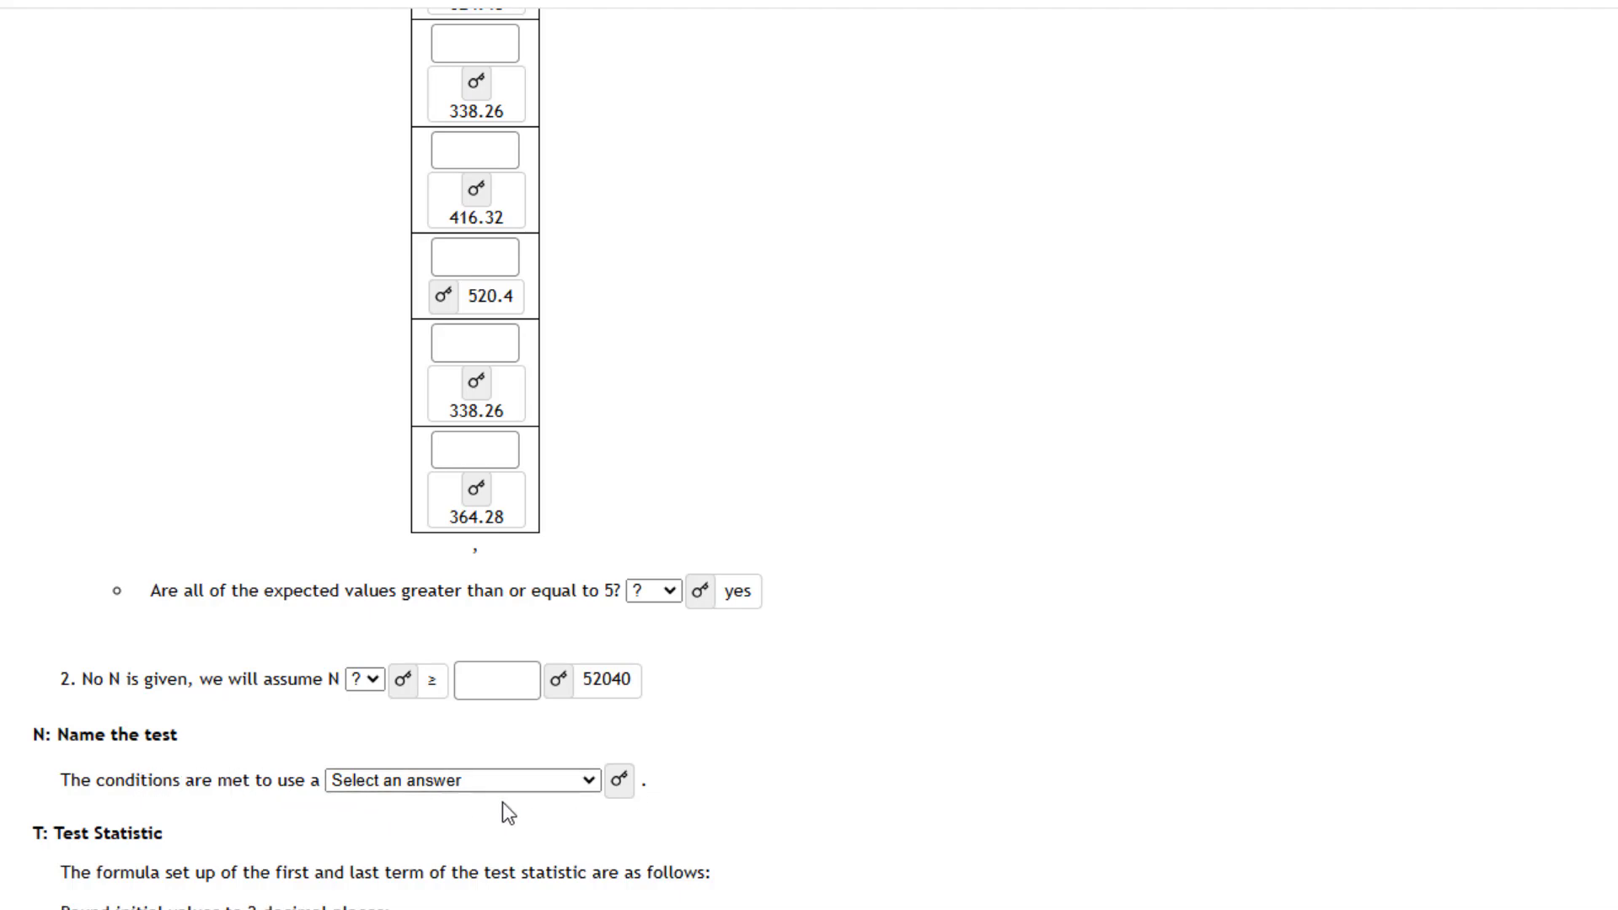
pyautogui.click(618, 788)
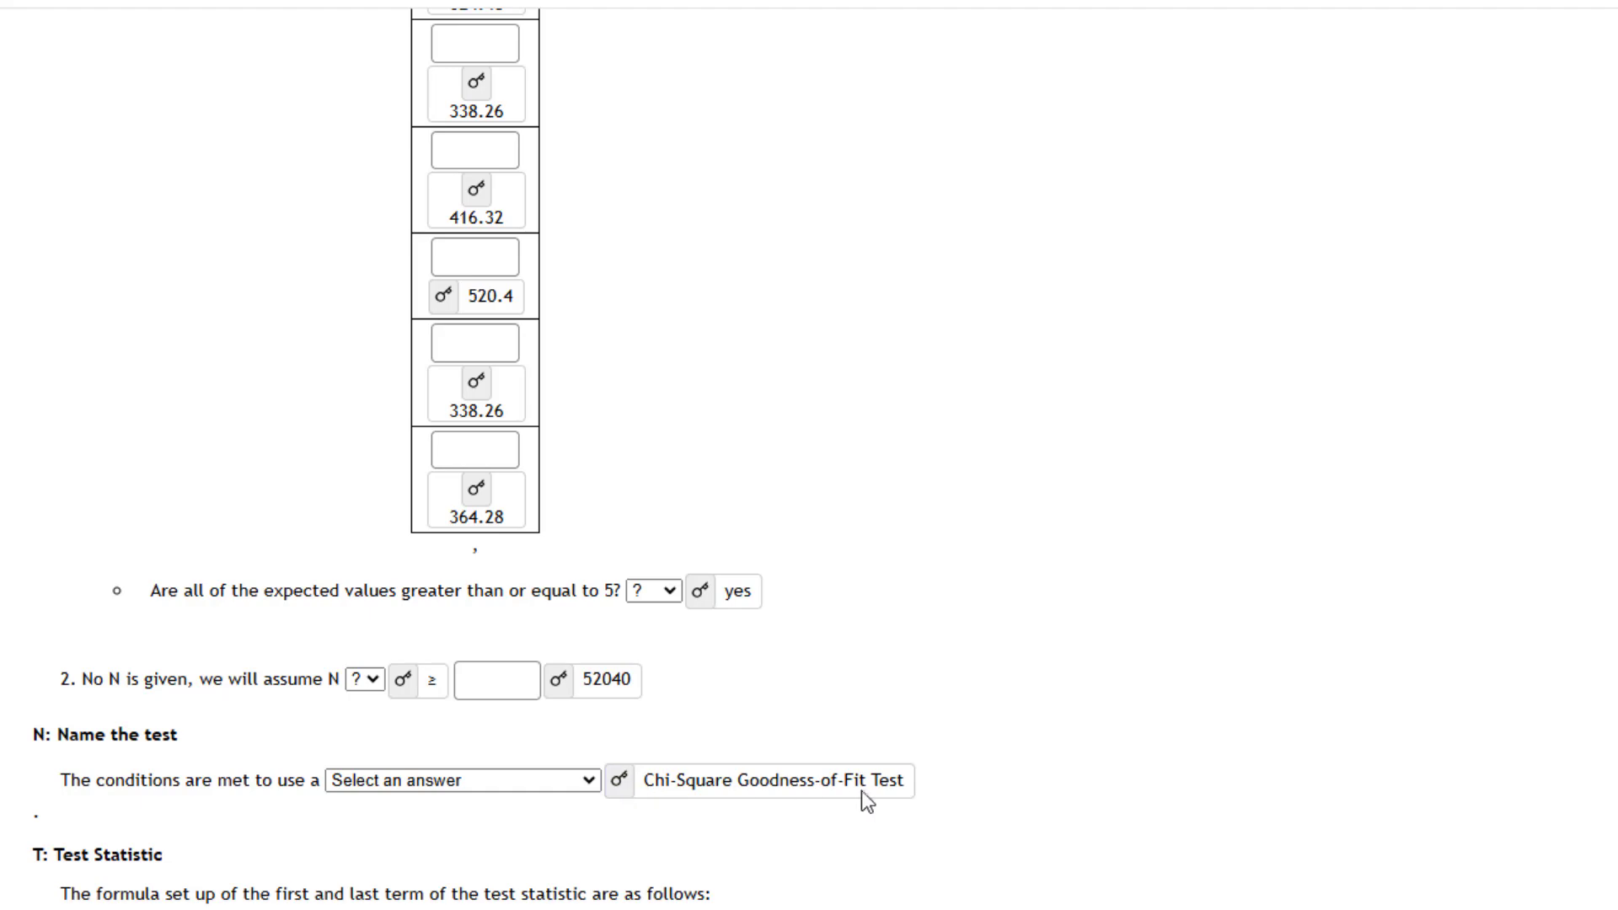
pyautogui.click(588, 787)
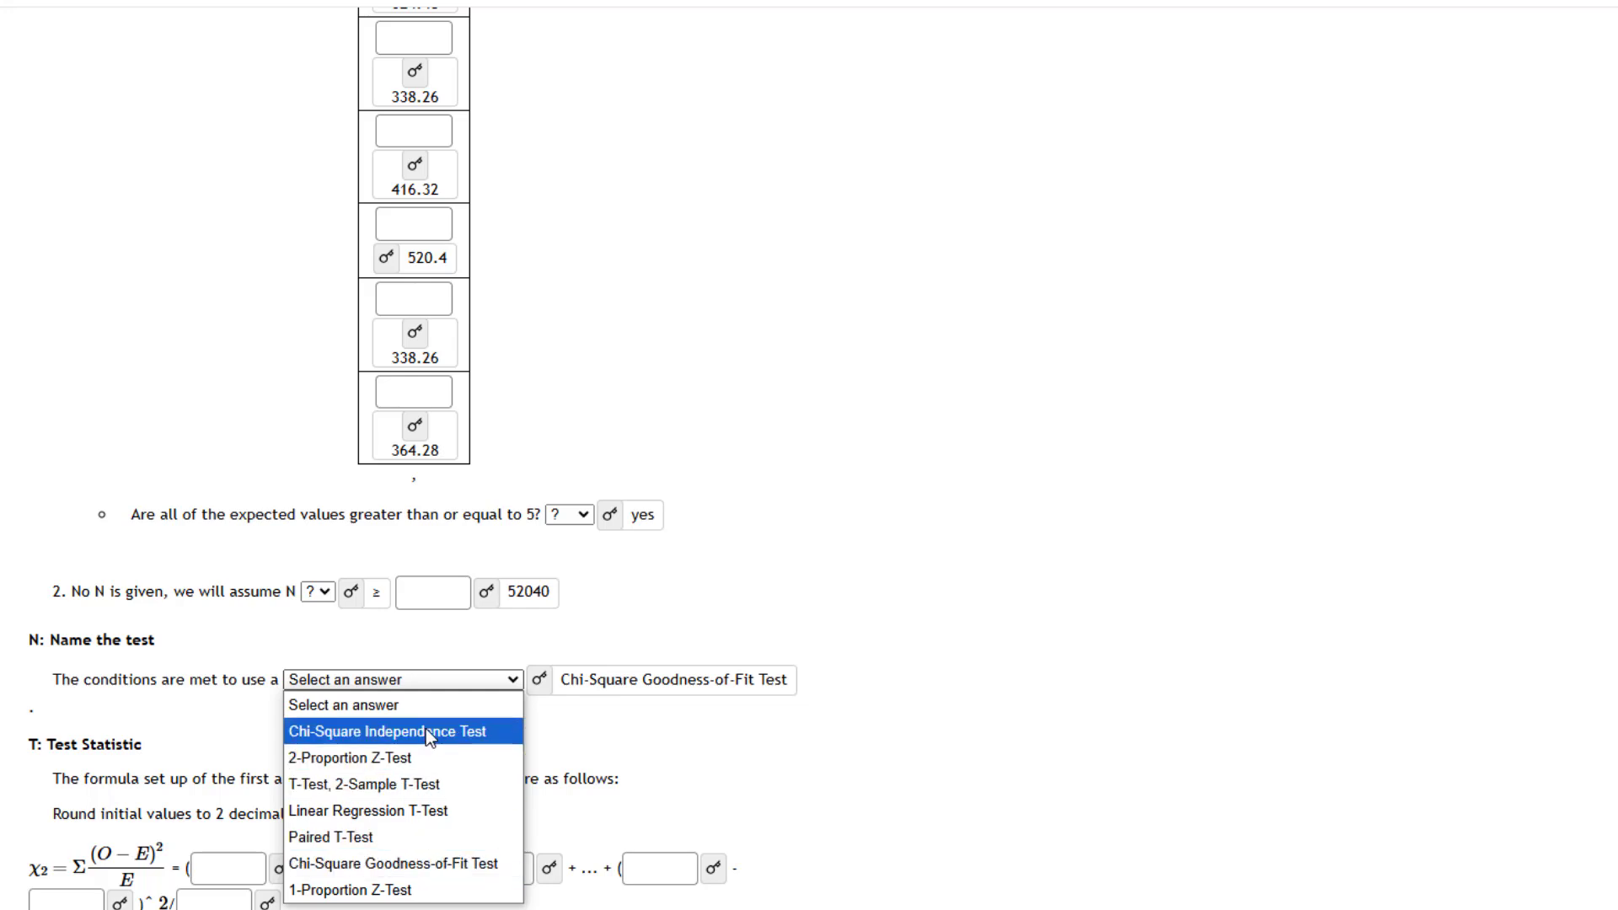
pyautogui.click(680, 731)
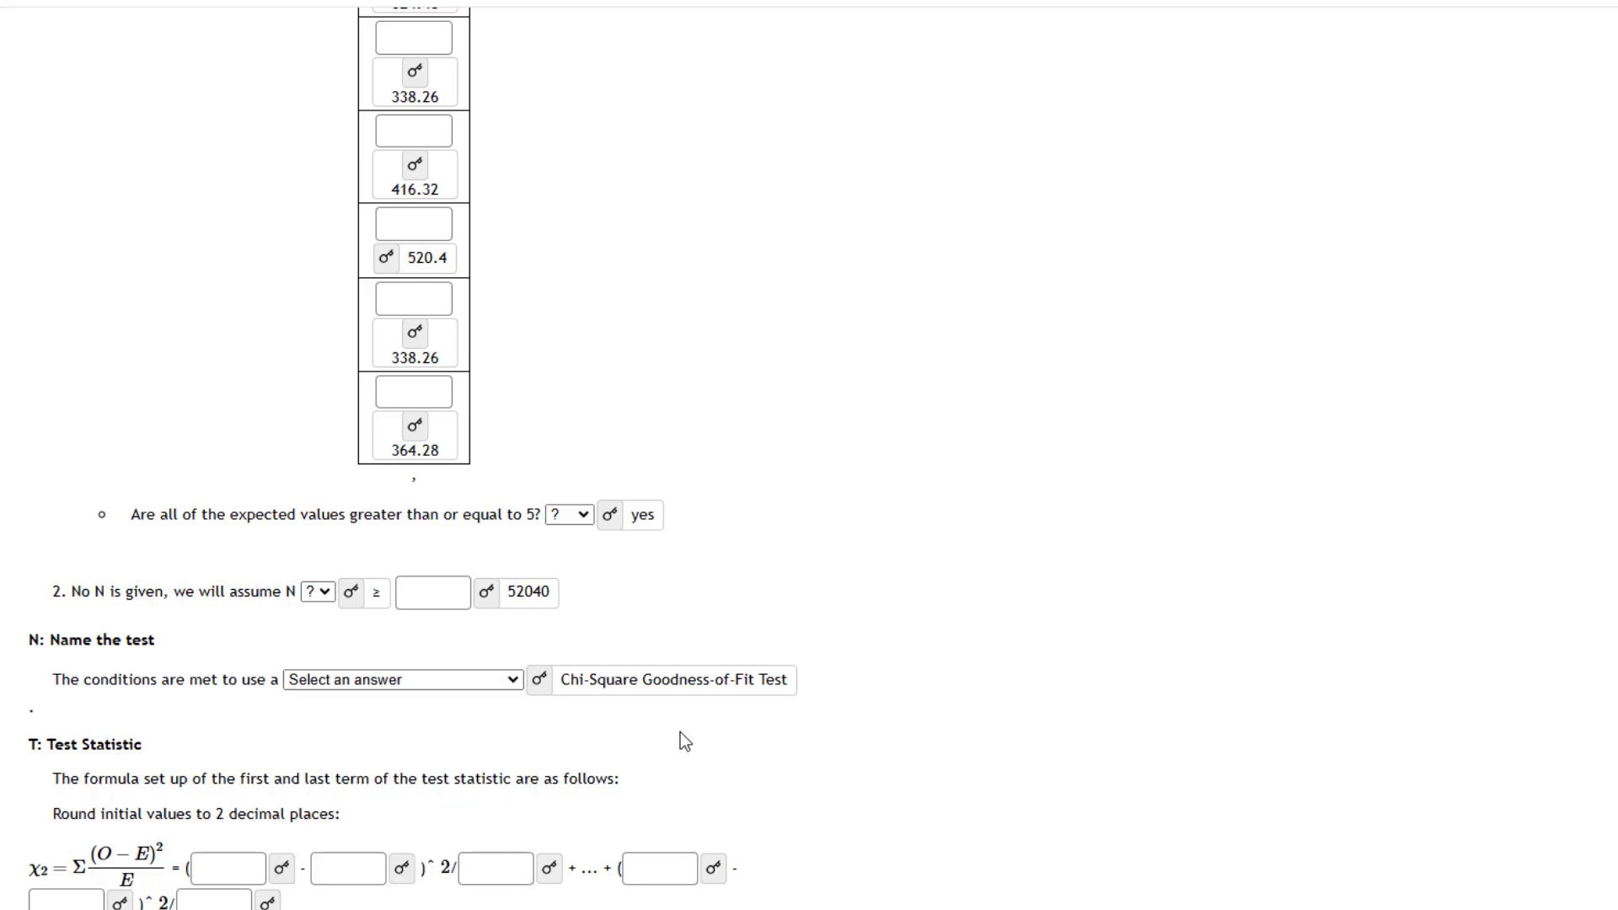
# Highlight the blue observed frequency in the table and the first value in the list of expected values.
pyautogui.scroll(-1, 679, 731)
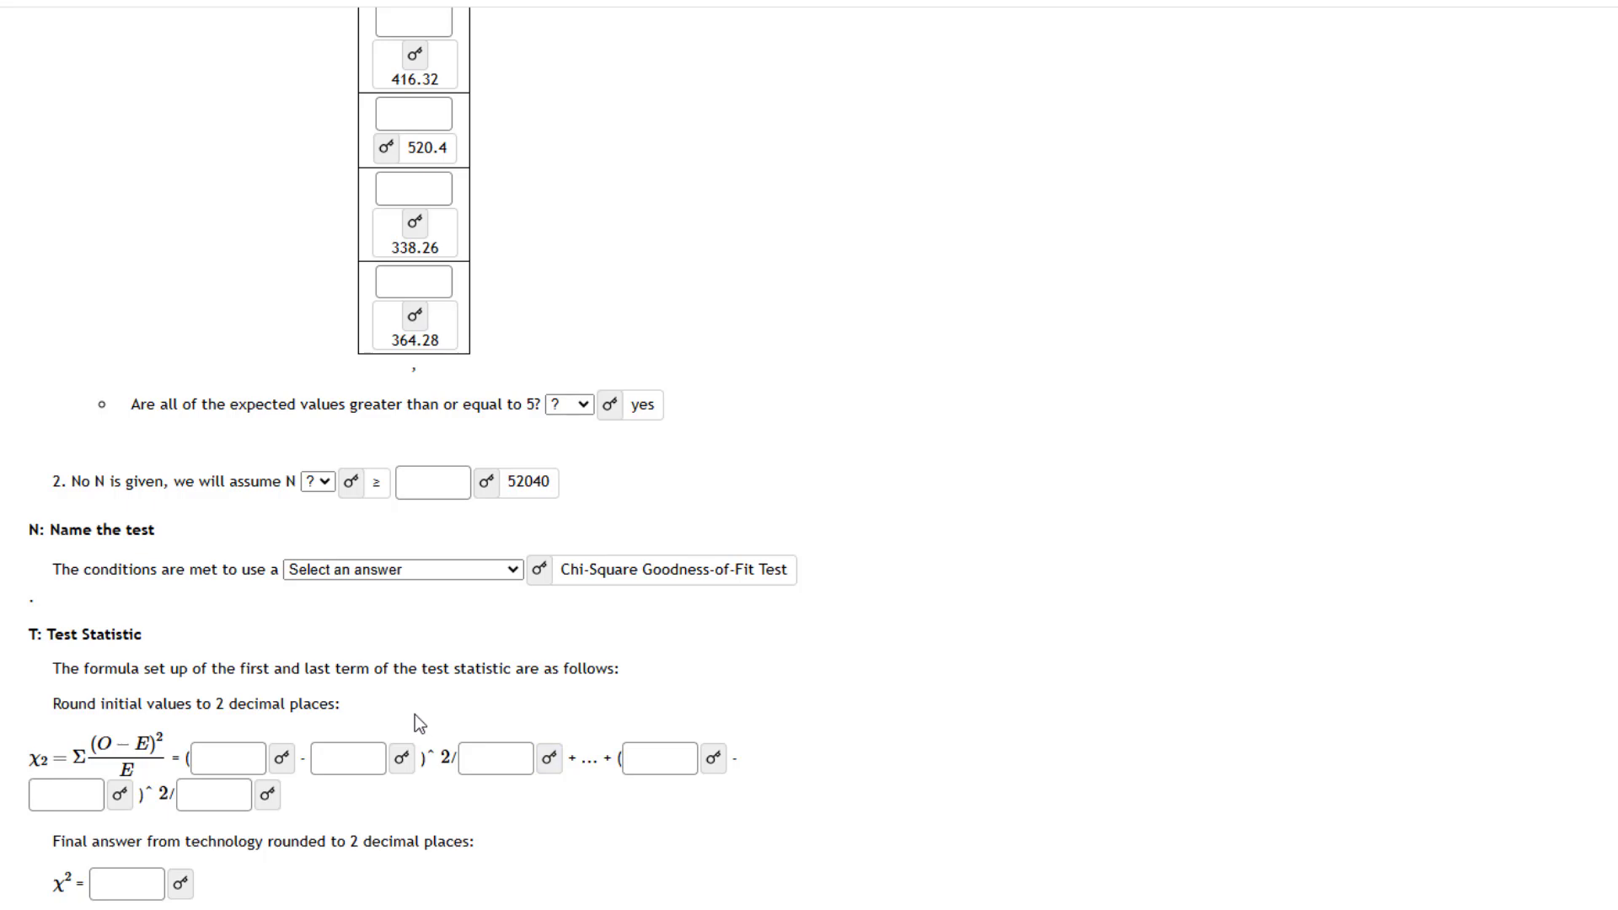
pyautogui.scroll(6, 415, 714)
pyautogui.scroll(8, 415, 714)
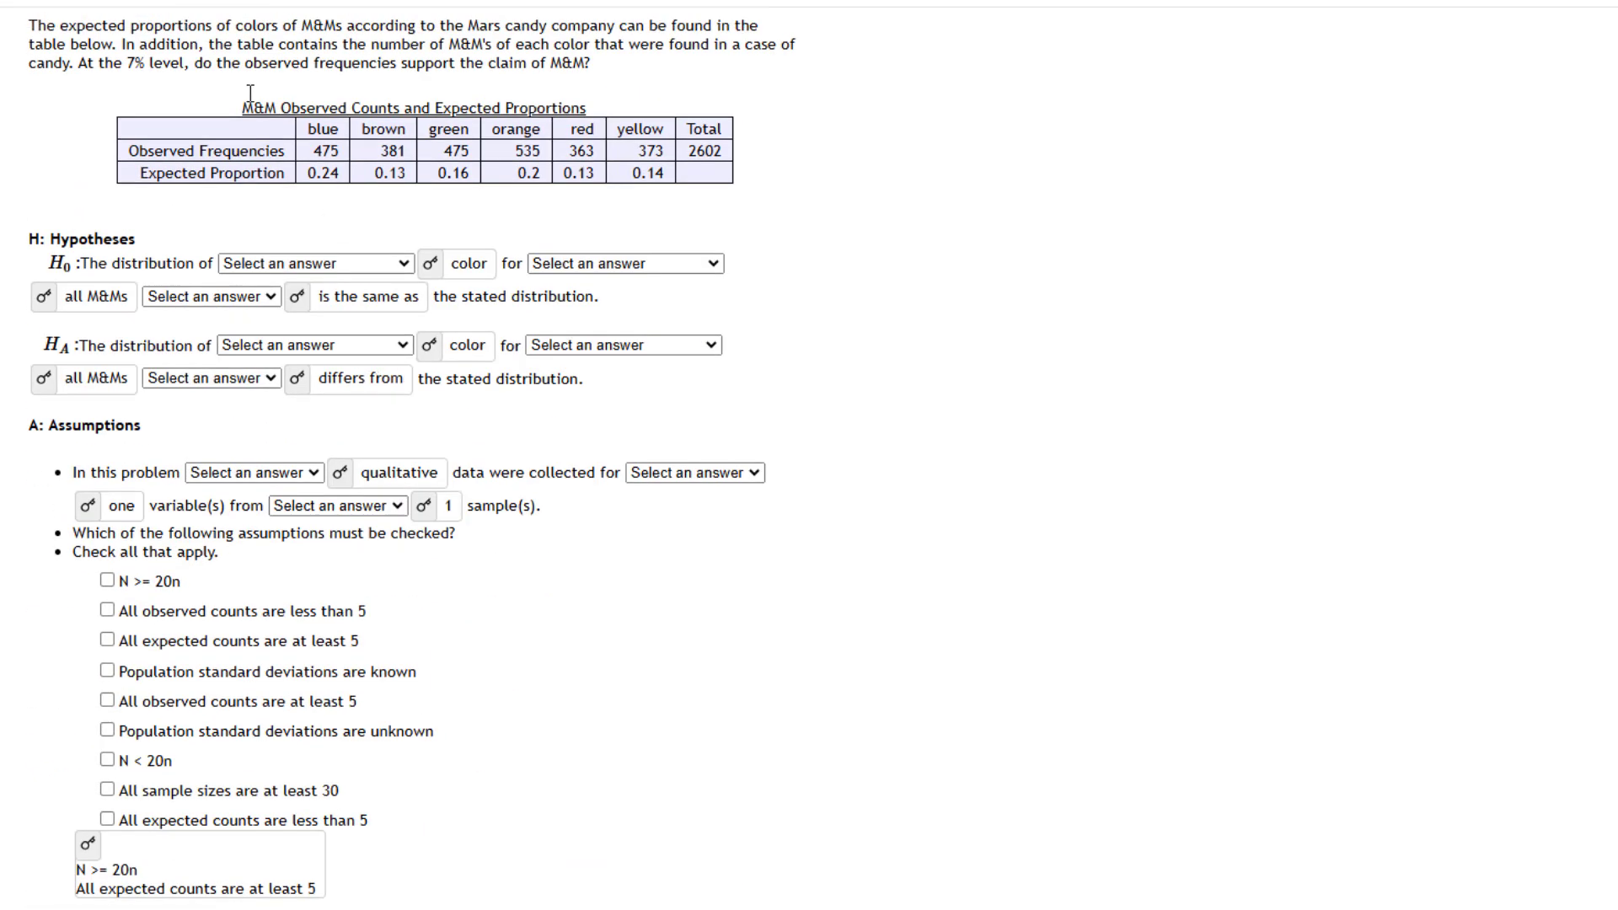
pyautogui.doubleClick(318, 151)
pyautogui.scroll(-6, 561, 524)
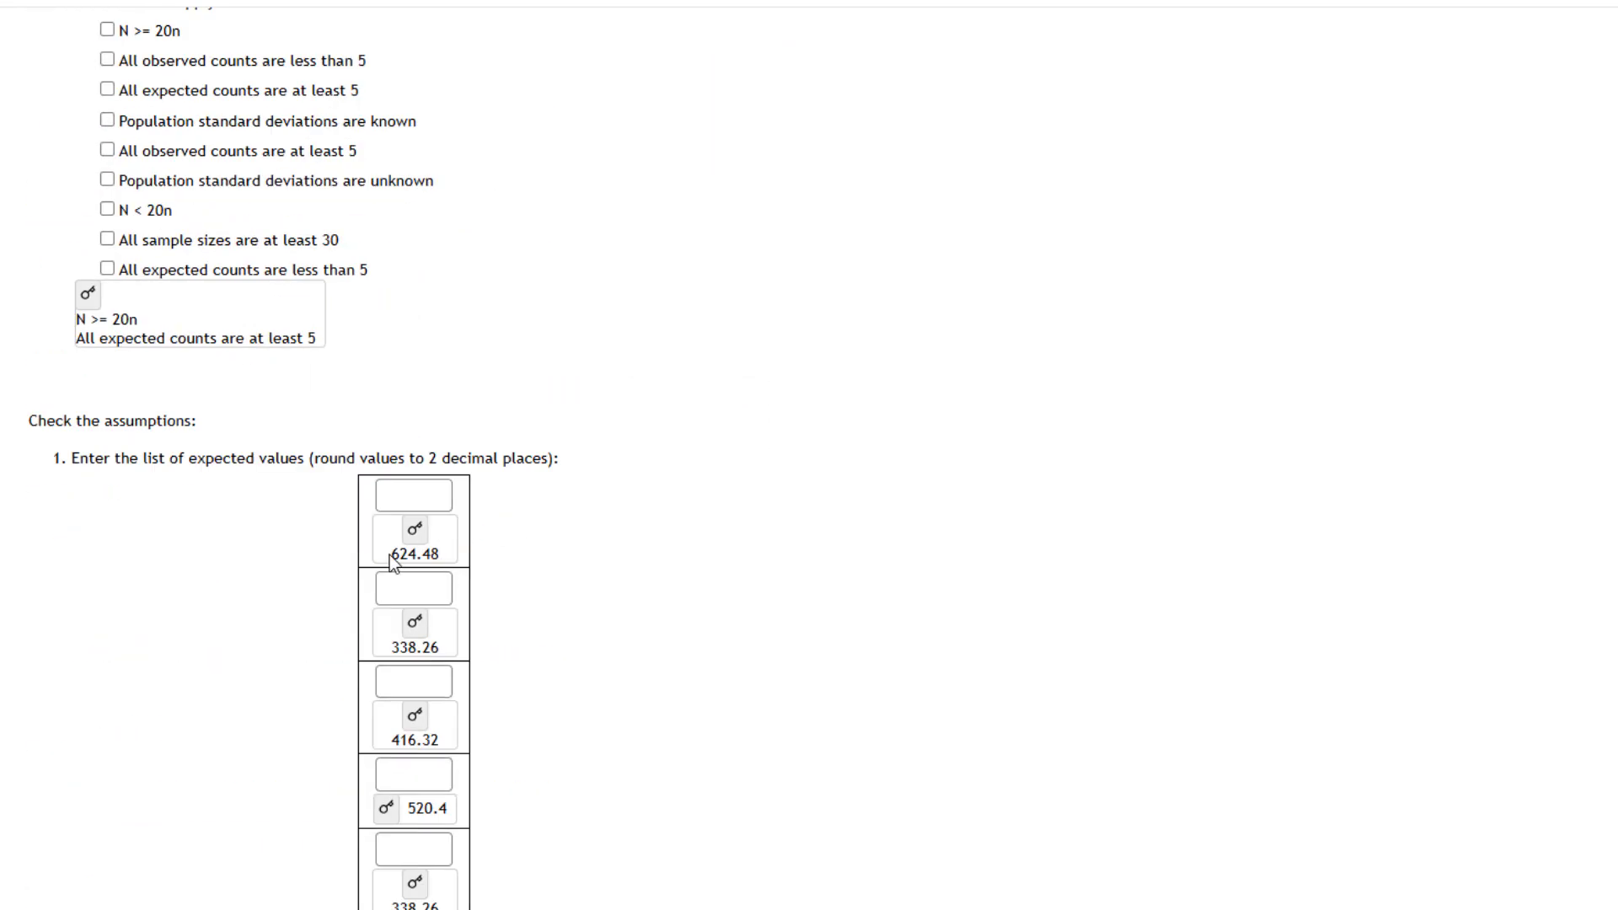
pyautogui.moveTo(391, 555); pyautogui.dragTo(413, 556)
pyautogui.scroll(-8, 531, 587)
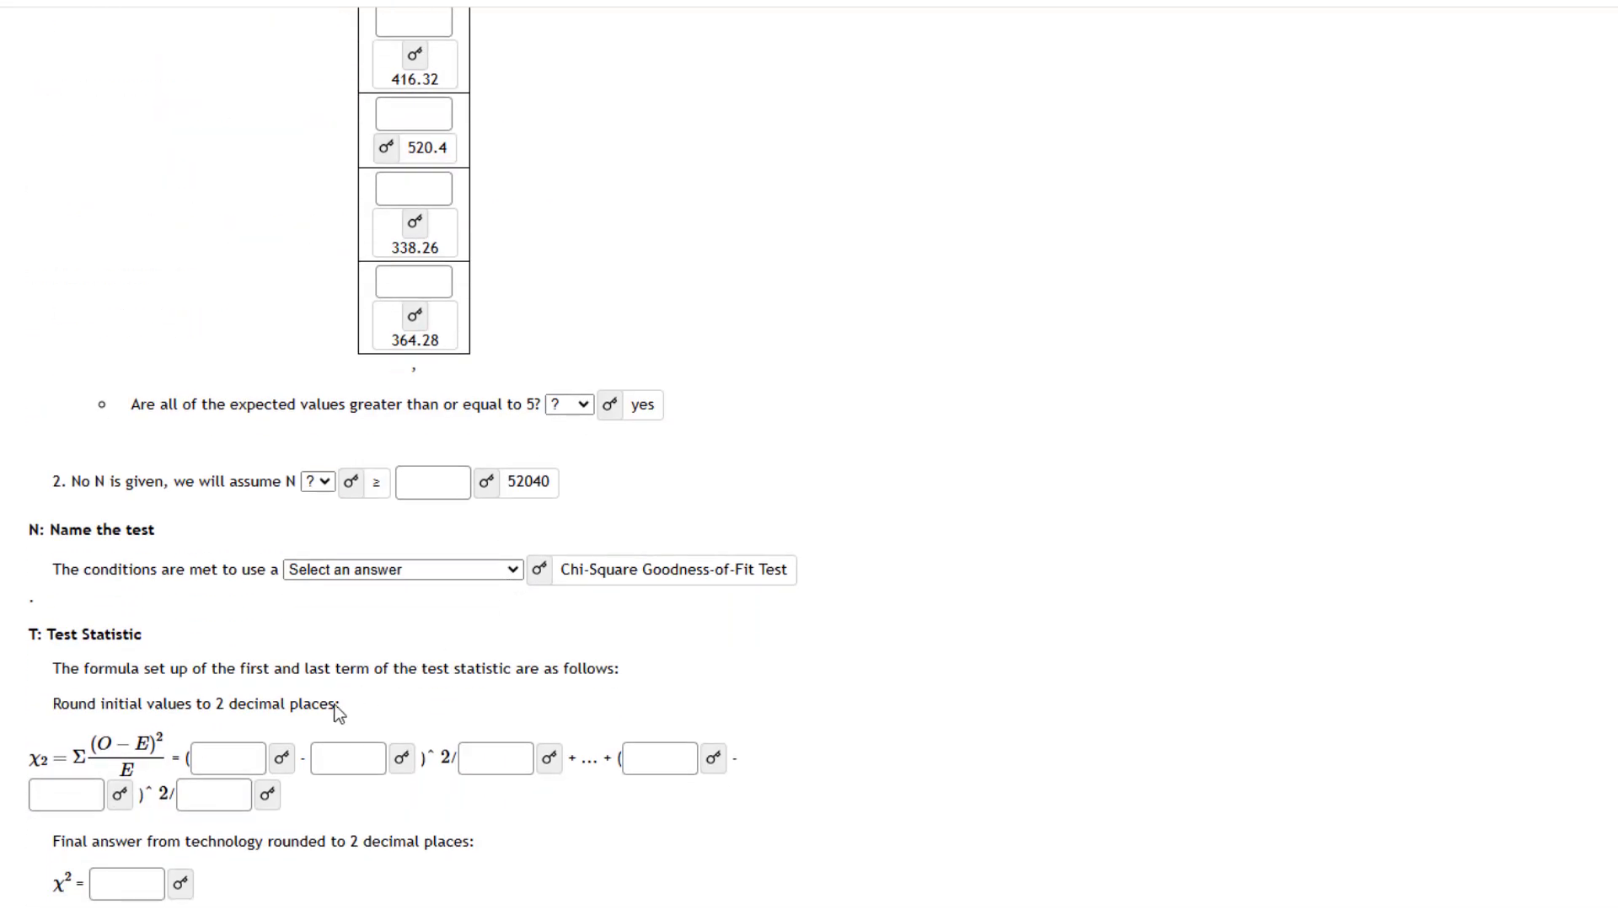
# Reveal the three answers in the first term of the chi-square test statistic formula.
pyautogui.click(284, 760)
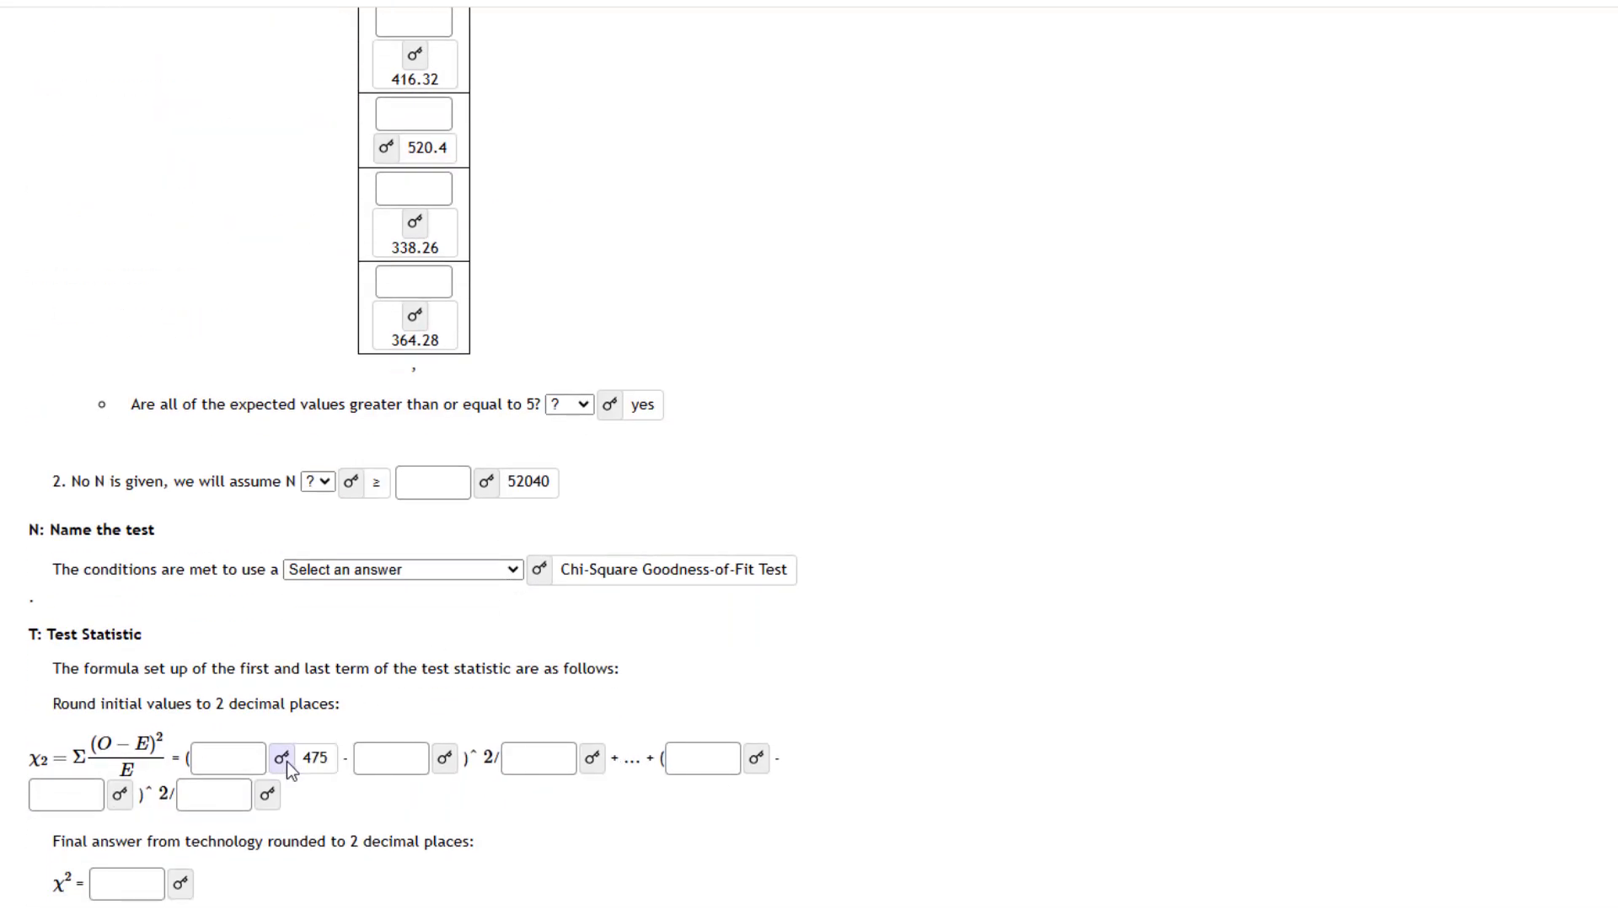
pyautogui.click(443, 761)
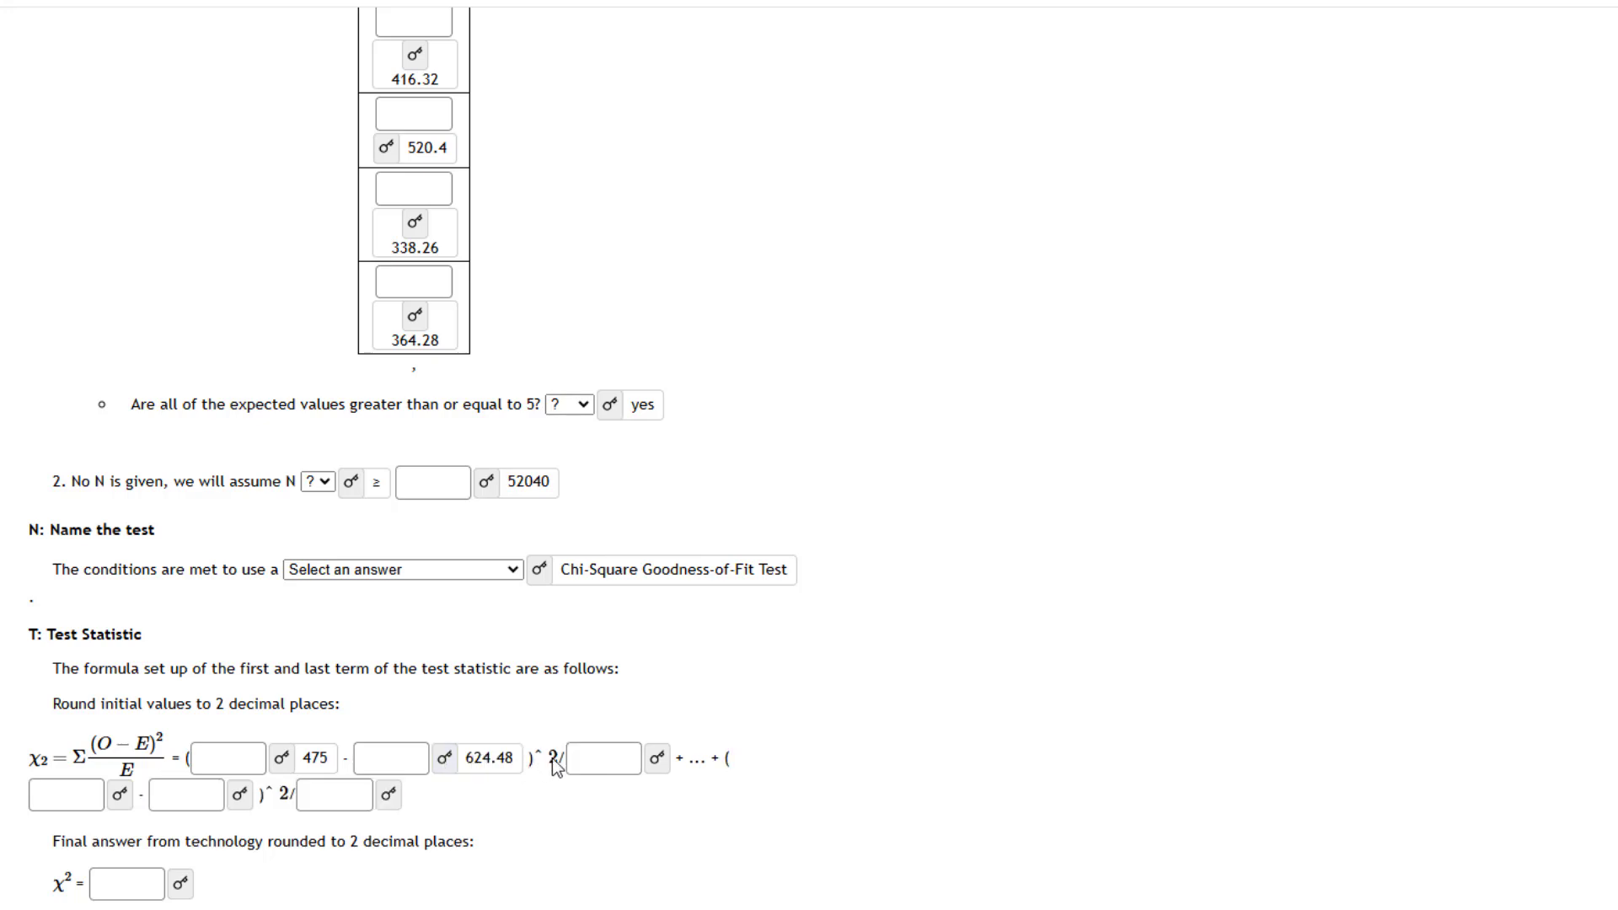
pyautogui.click(659, 758)
# Highlight the yellow observed frequency in the table and check the last value in the list of expected values.
pyautogui.scroll(15, 986, 316)
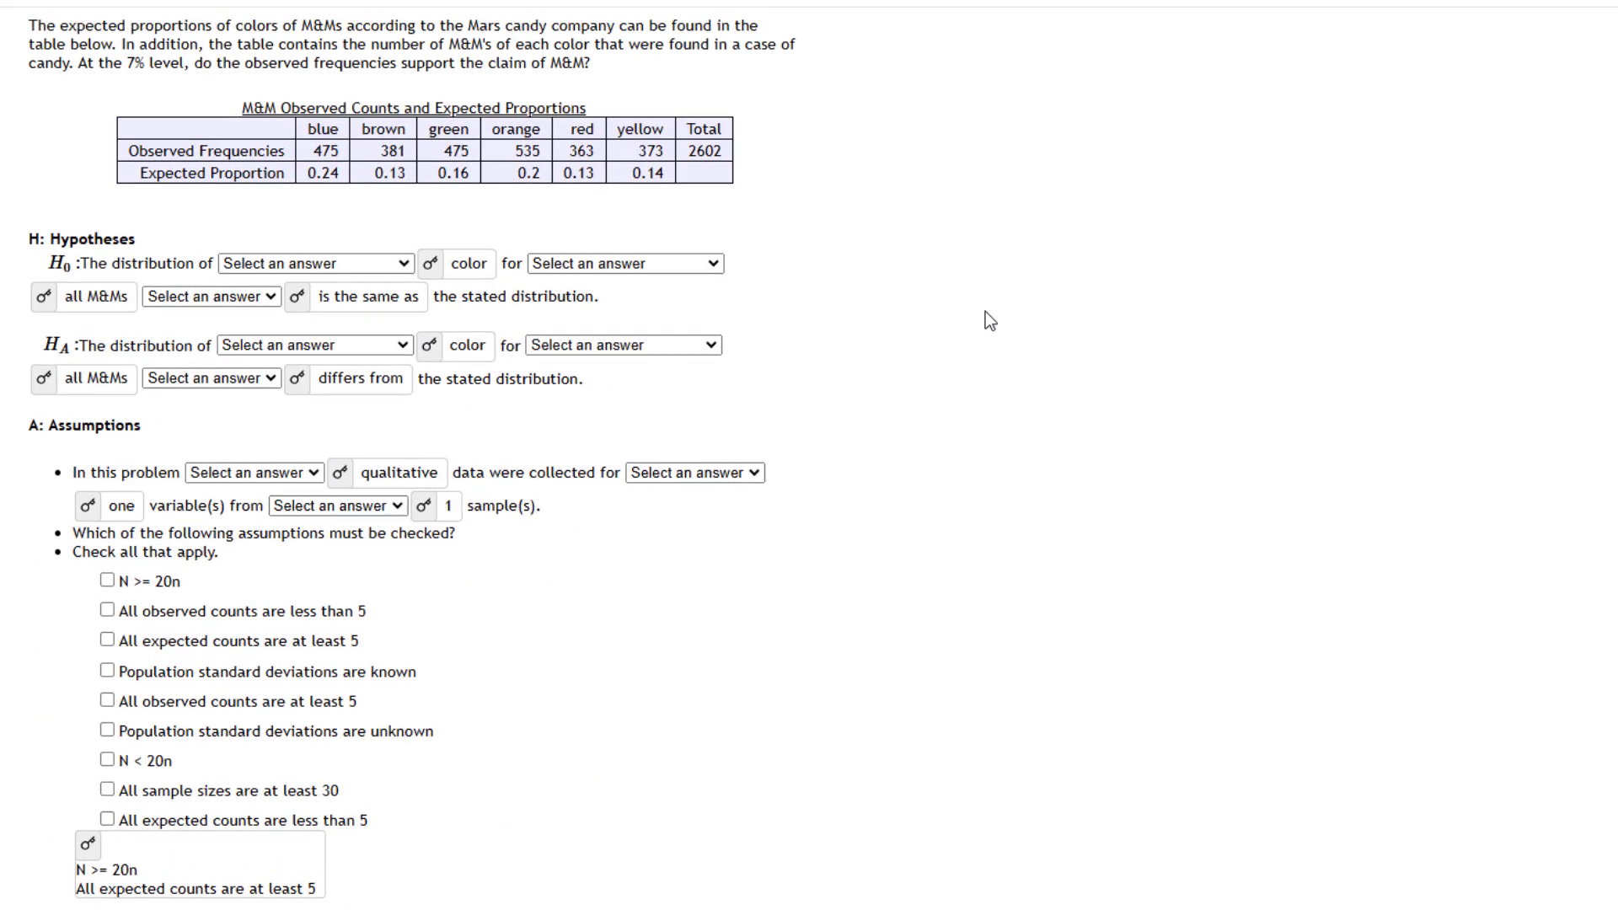
pyautogui.moveTo(639, 148); pyautogui.dragTo(667, 155)
pyautogui.scroll(-17, 755, 335)
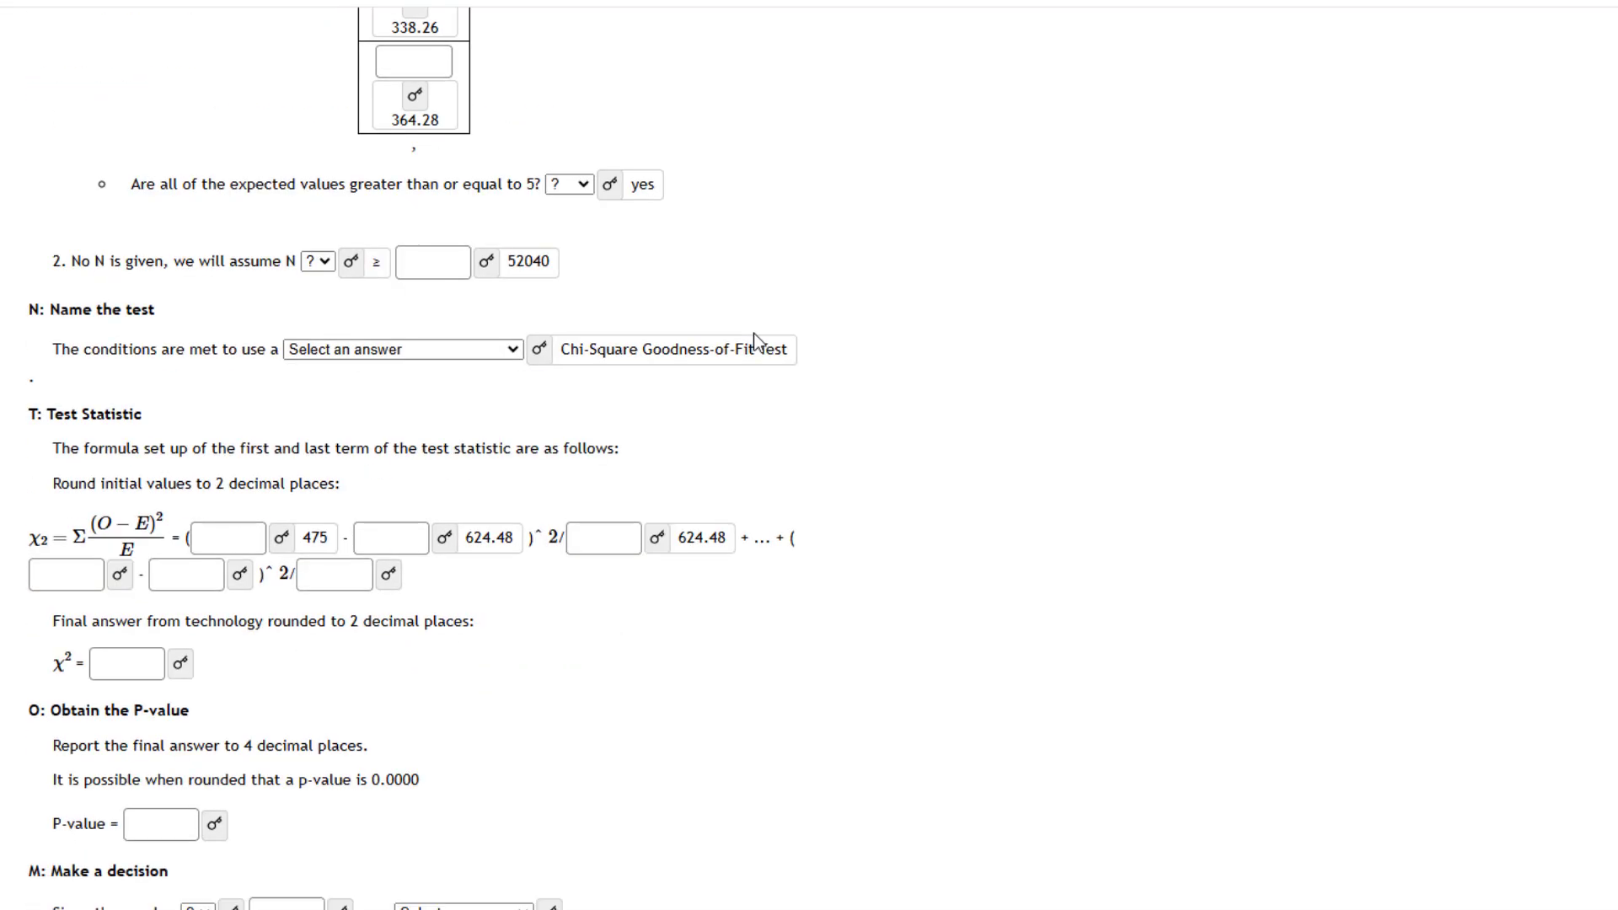
pyautogui.scroll(8, 755, 335)
pyautogui.scroll(-3, 753, 332)
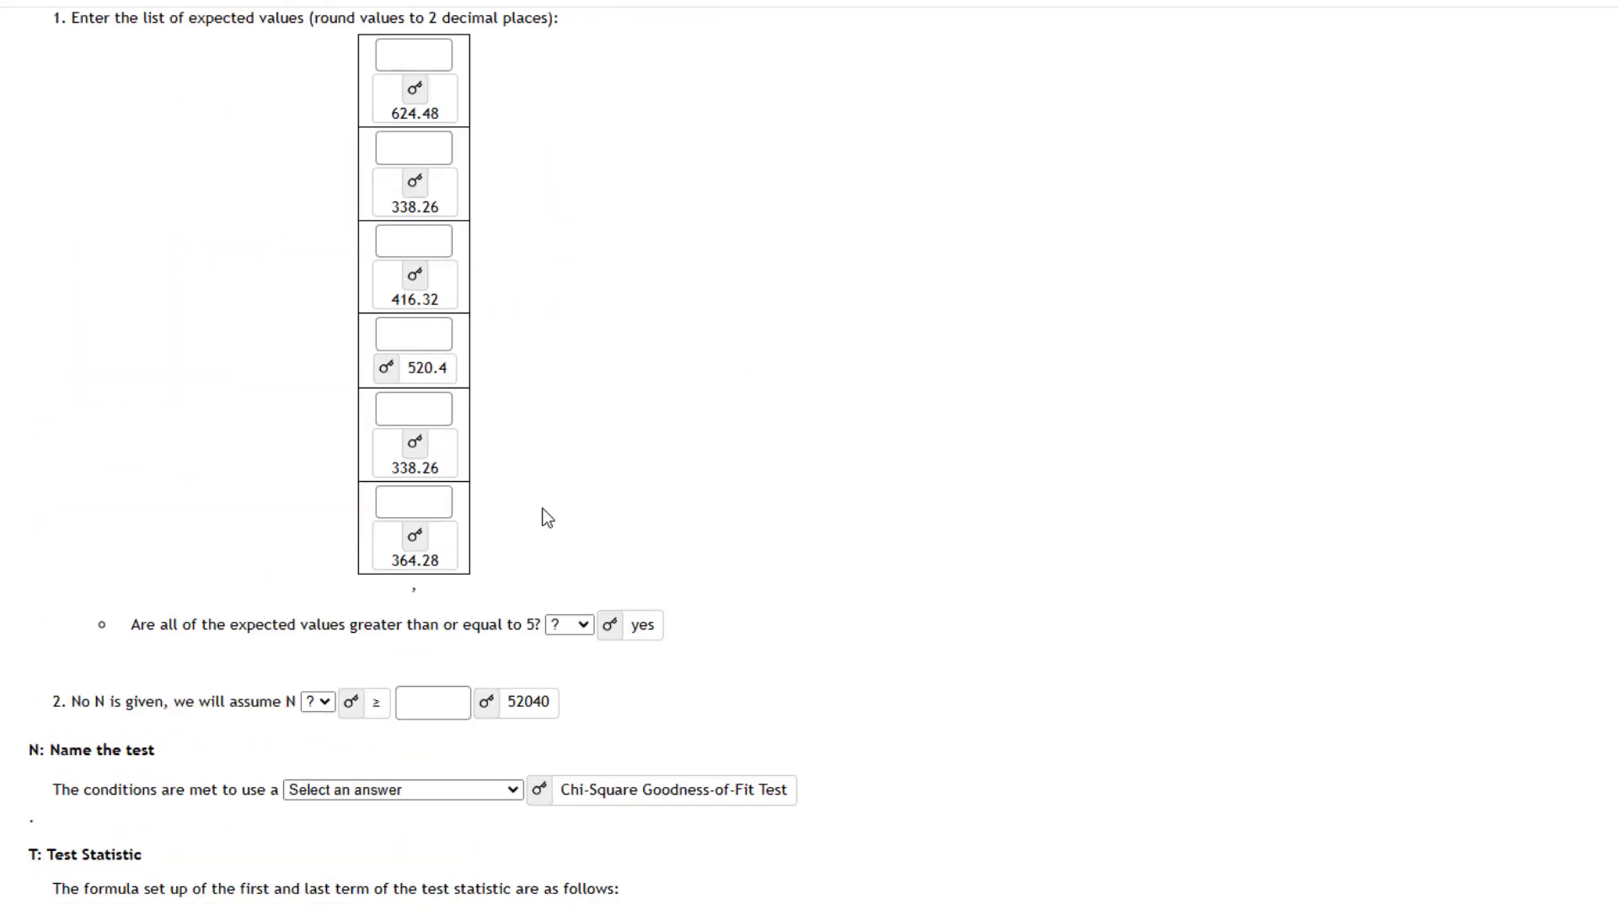
pyautogui.scroll(-4, 438, 560)
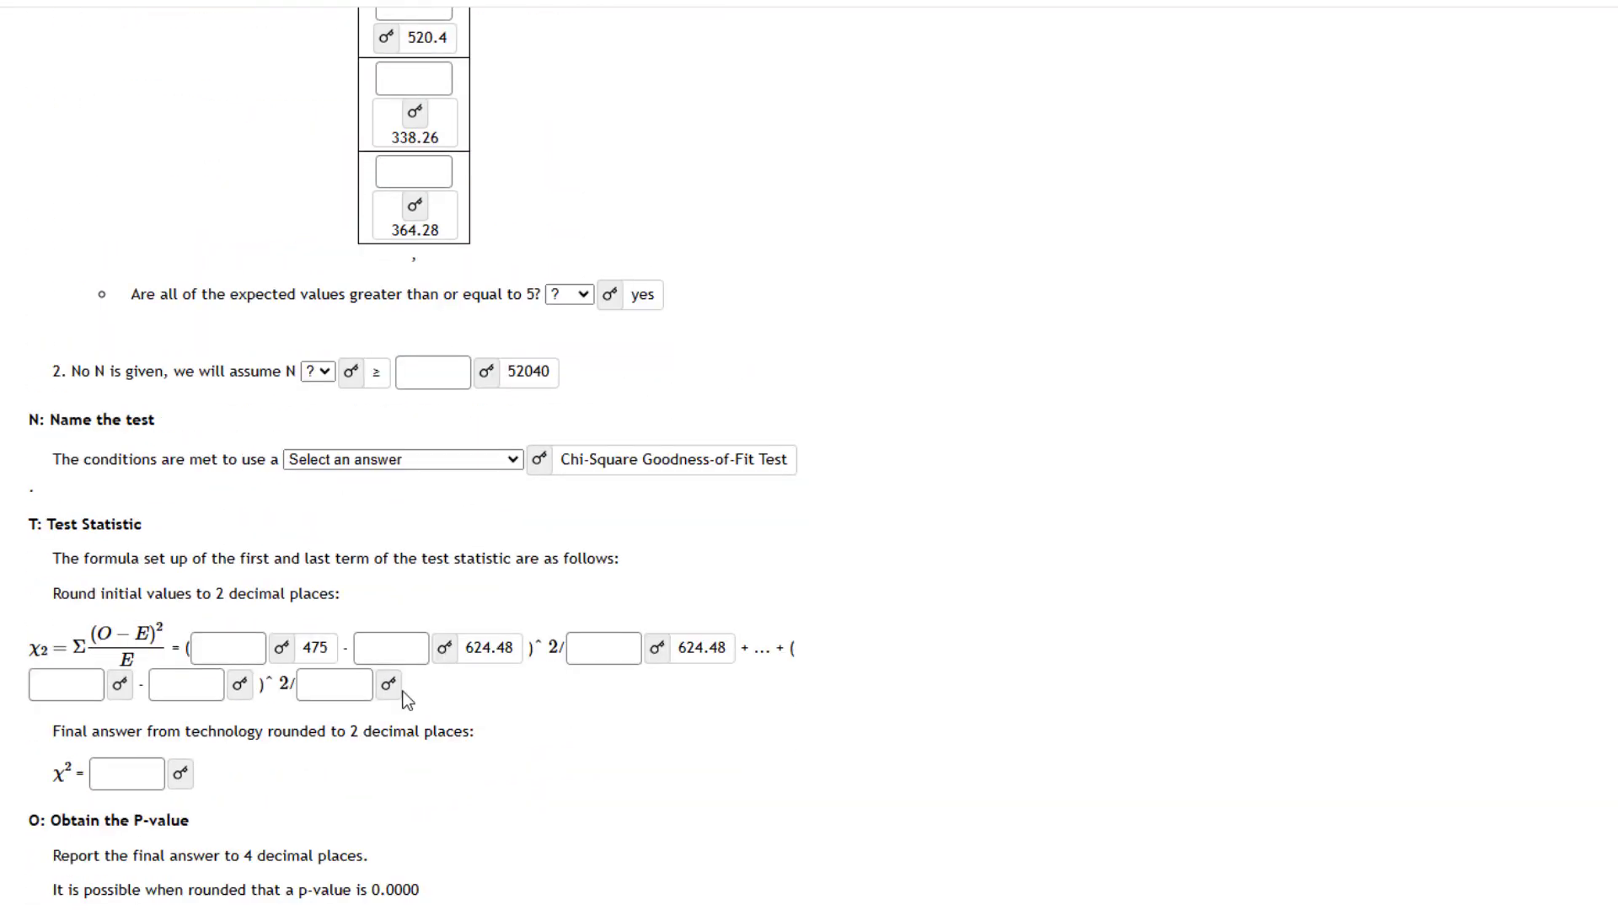
# Reveal the three answers in the last term of the test statistic formula and highlight the ellipsis between the terms.
pyautogui.click(115, 691)
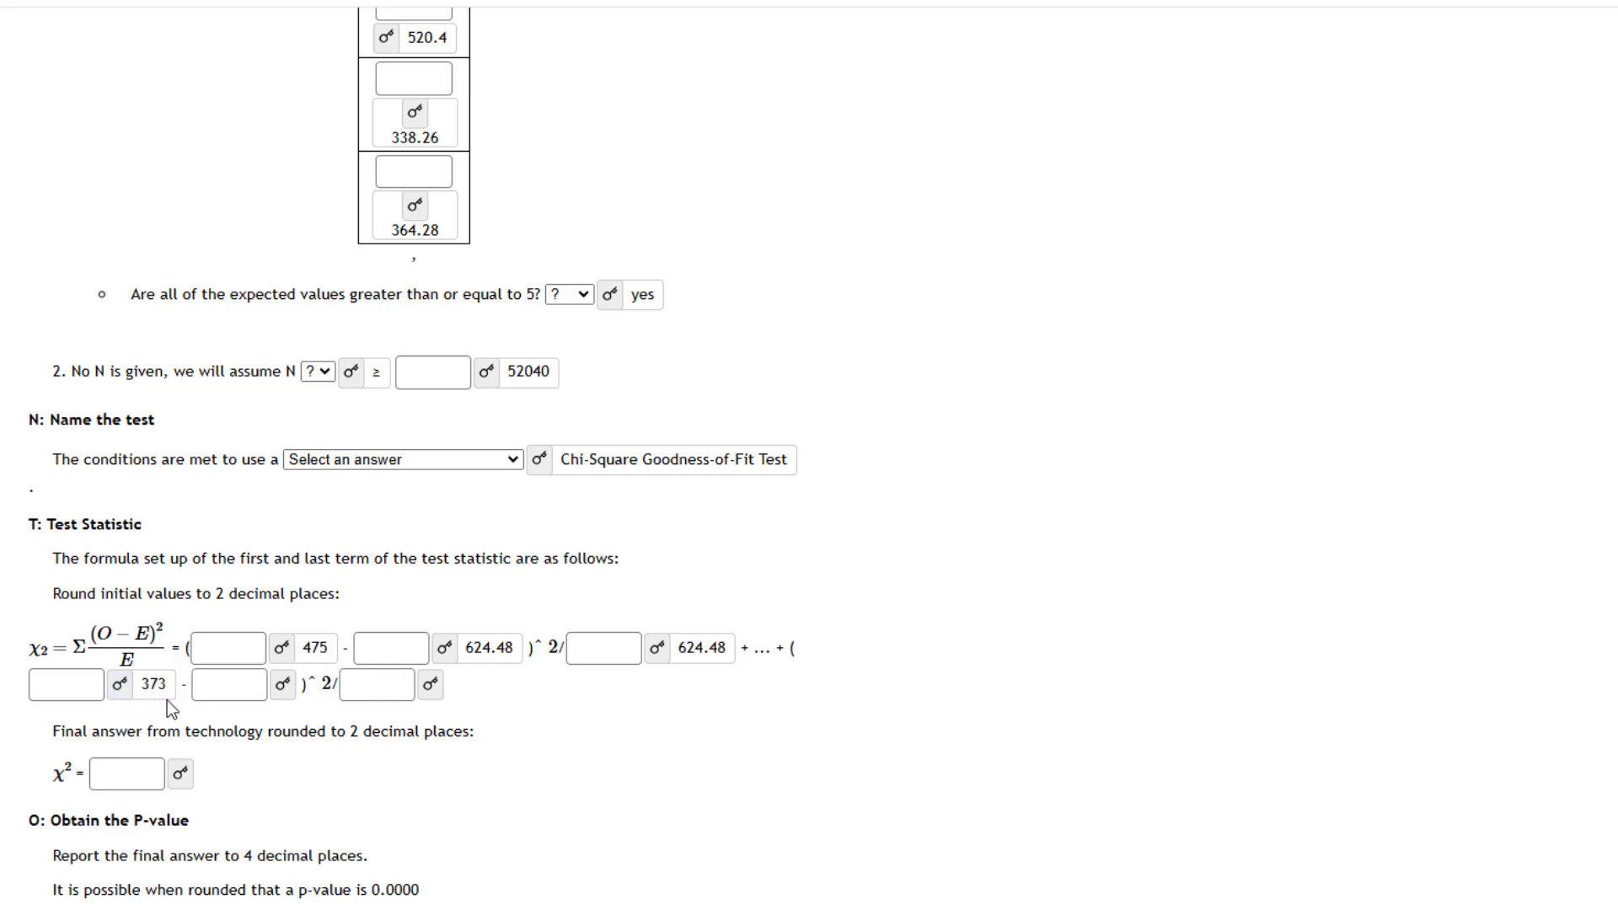
pyautogui.click(281, 684)
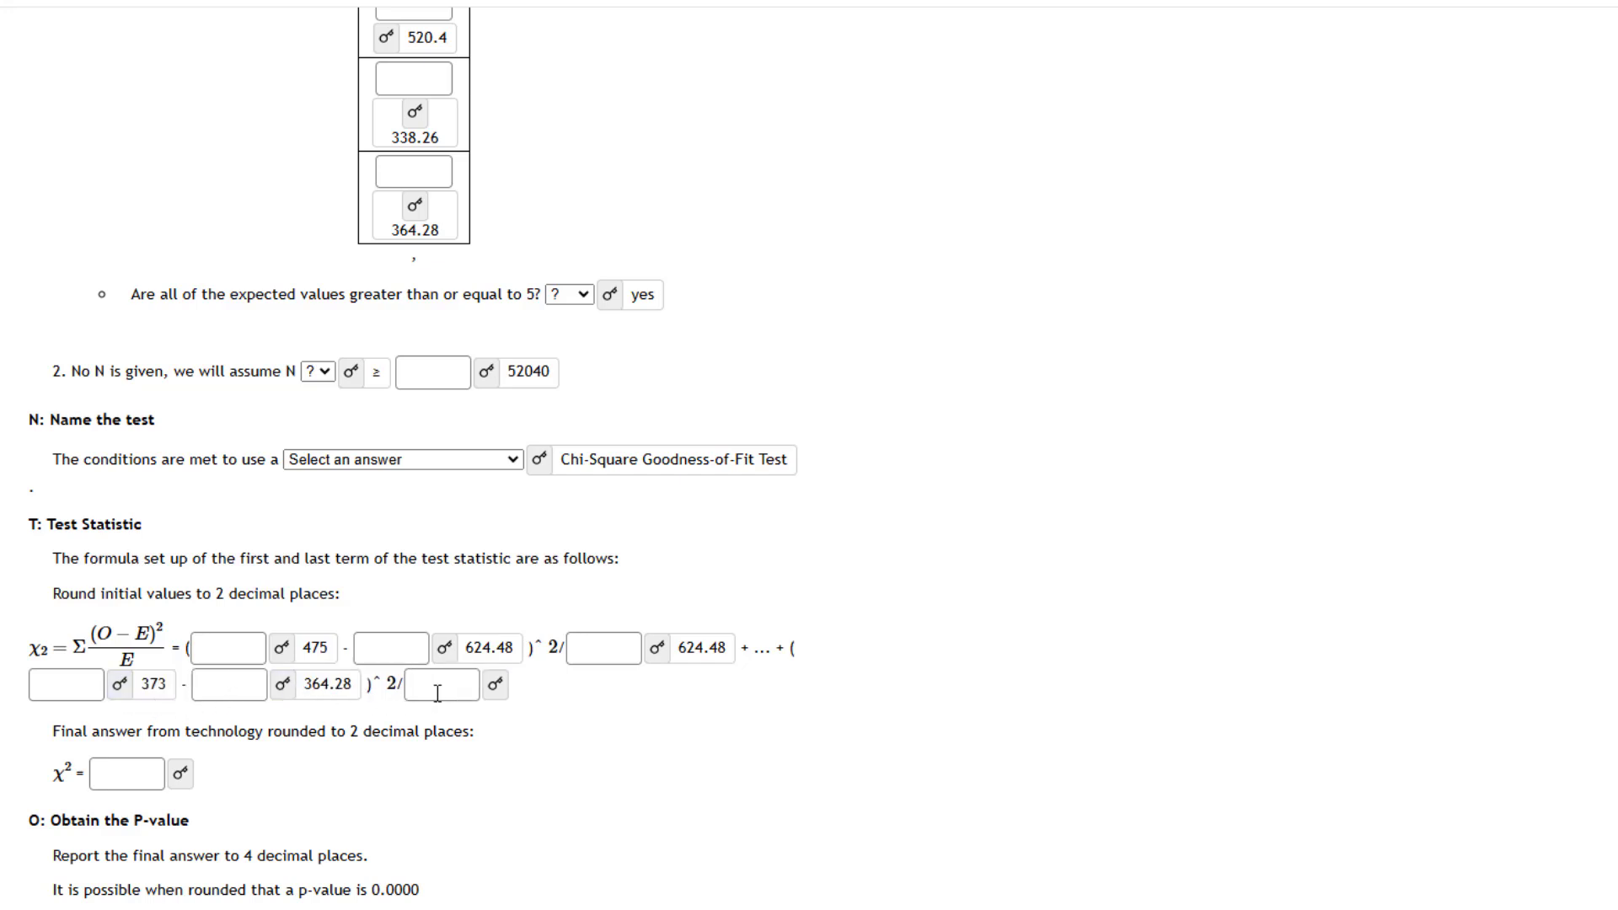
pyautogui.click(494, 686)
pyautogui.moveTo(755, 649); pyautogui.dragTo(775, 655)
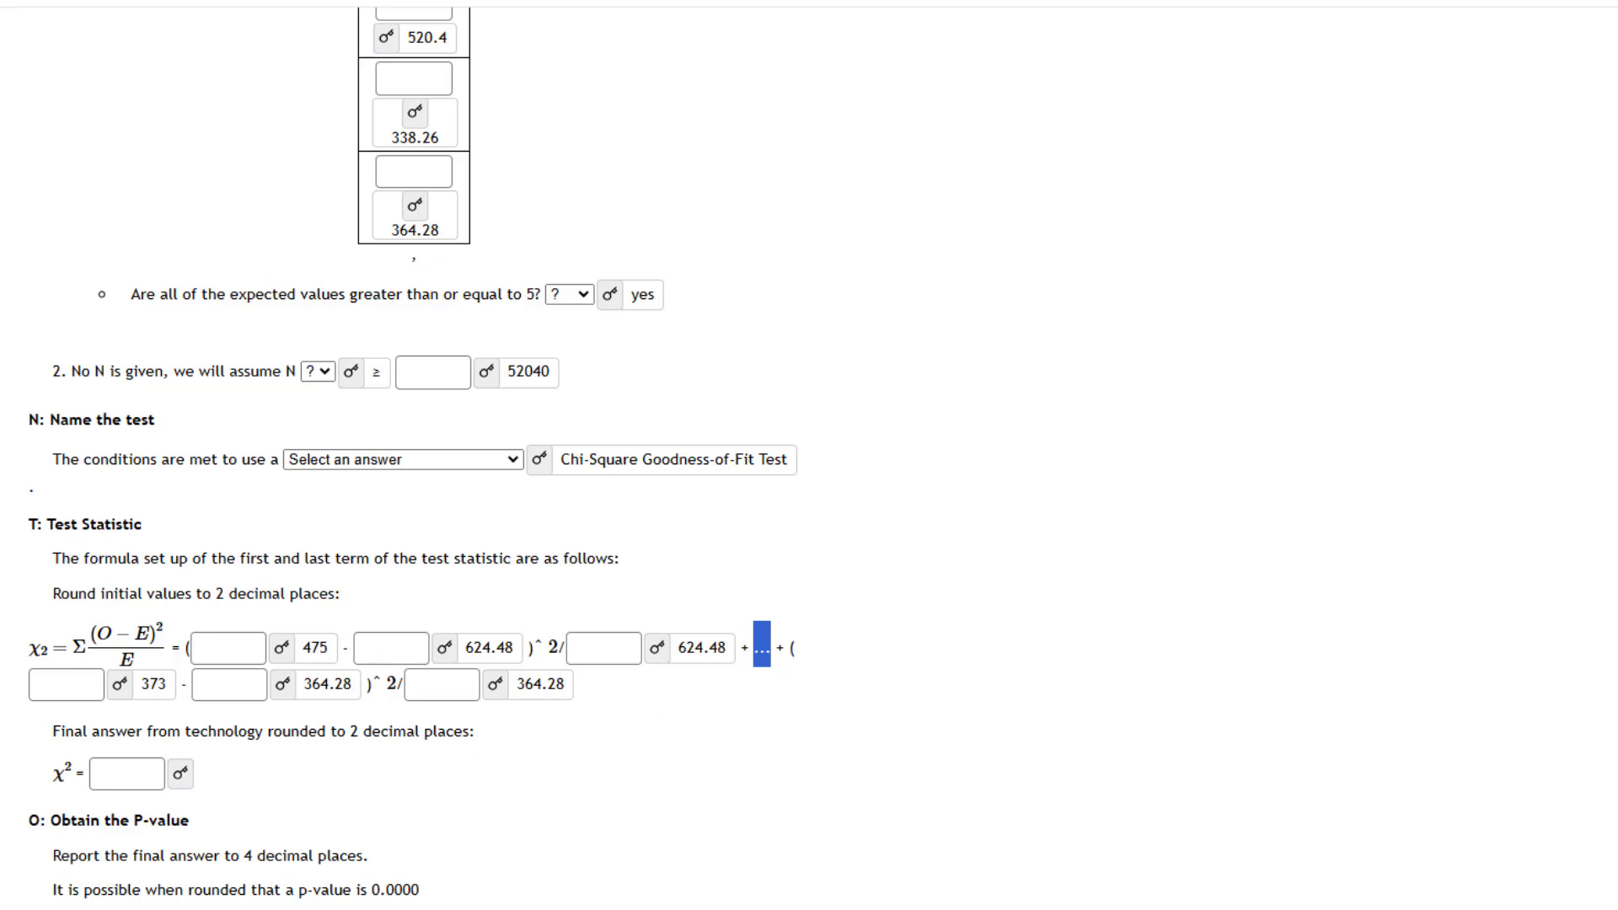
# Check the chi-square spreadsheet in Google Sheets against the homework question, ending back in the spreadsheet.
pyautogui.hotkey('ctrl', 'Tab')
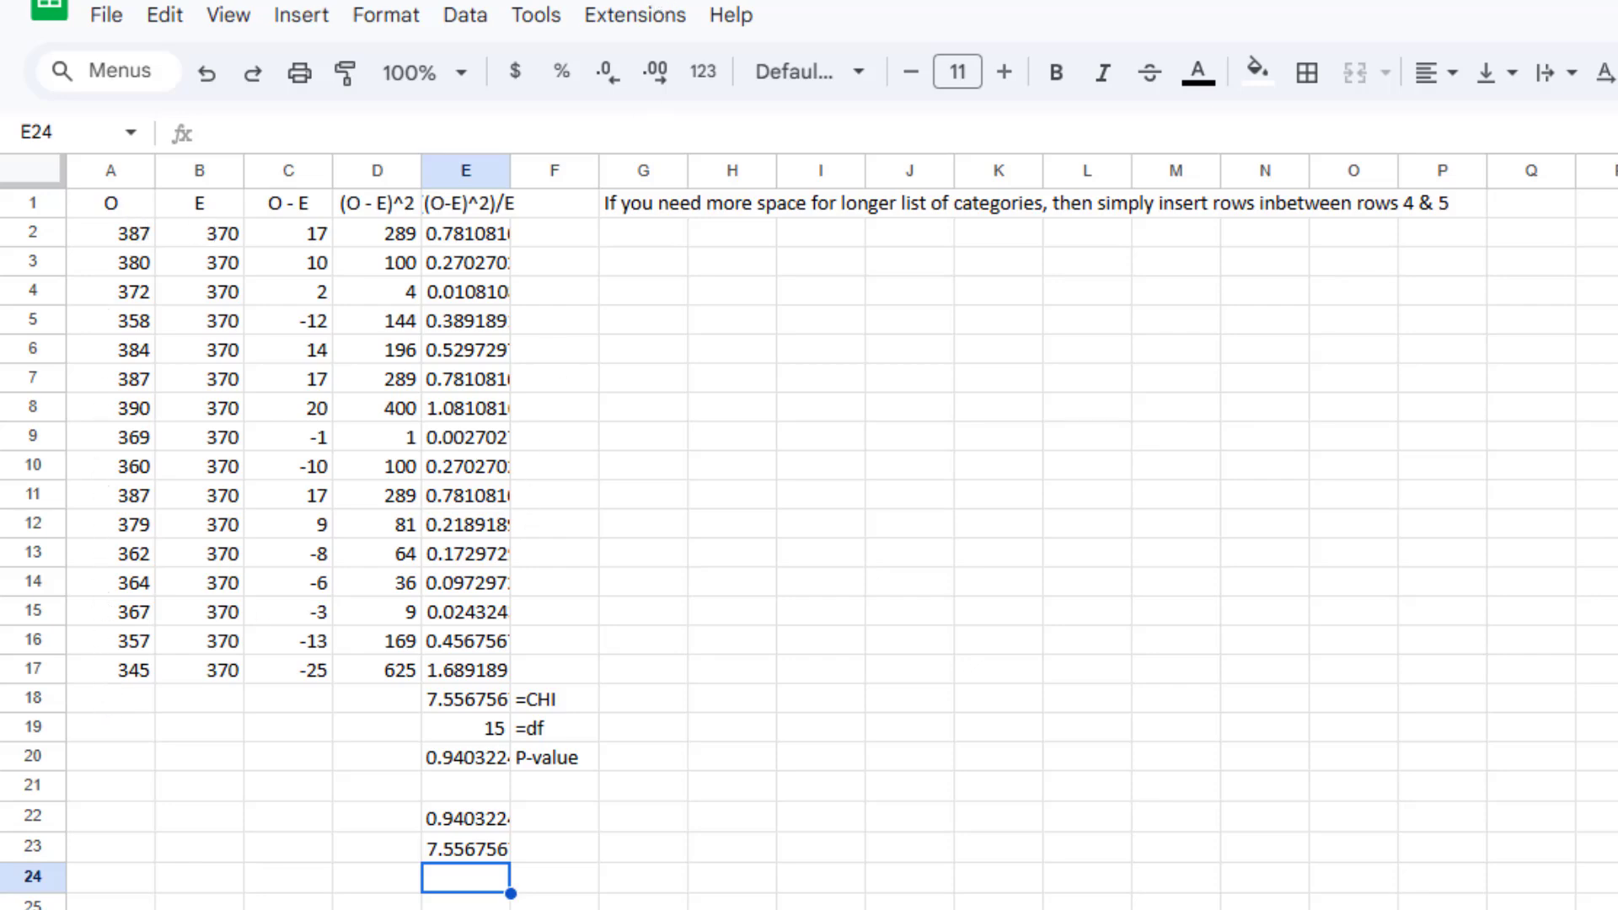
pyautogui.click(363, 1)
pyautogui.scroll(6, 722, 329)
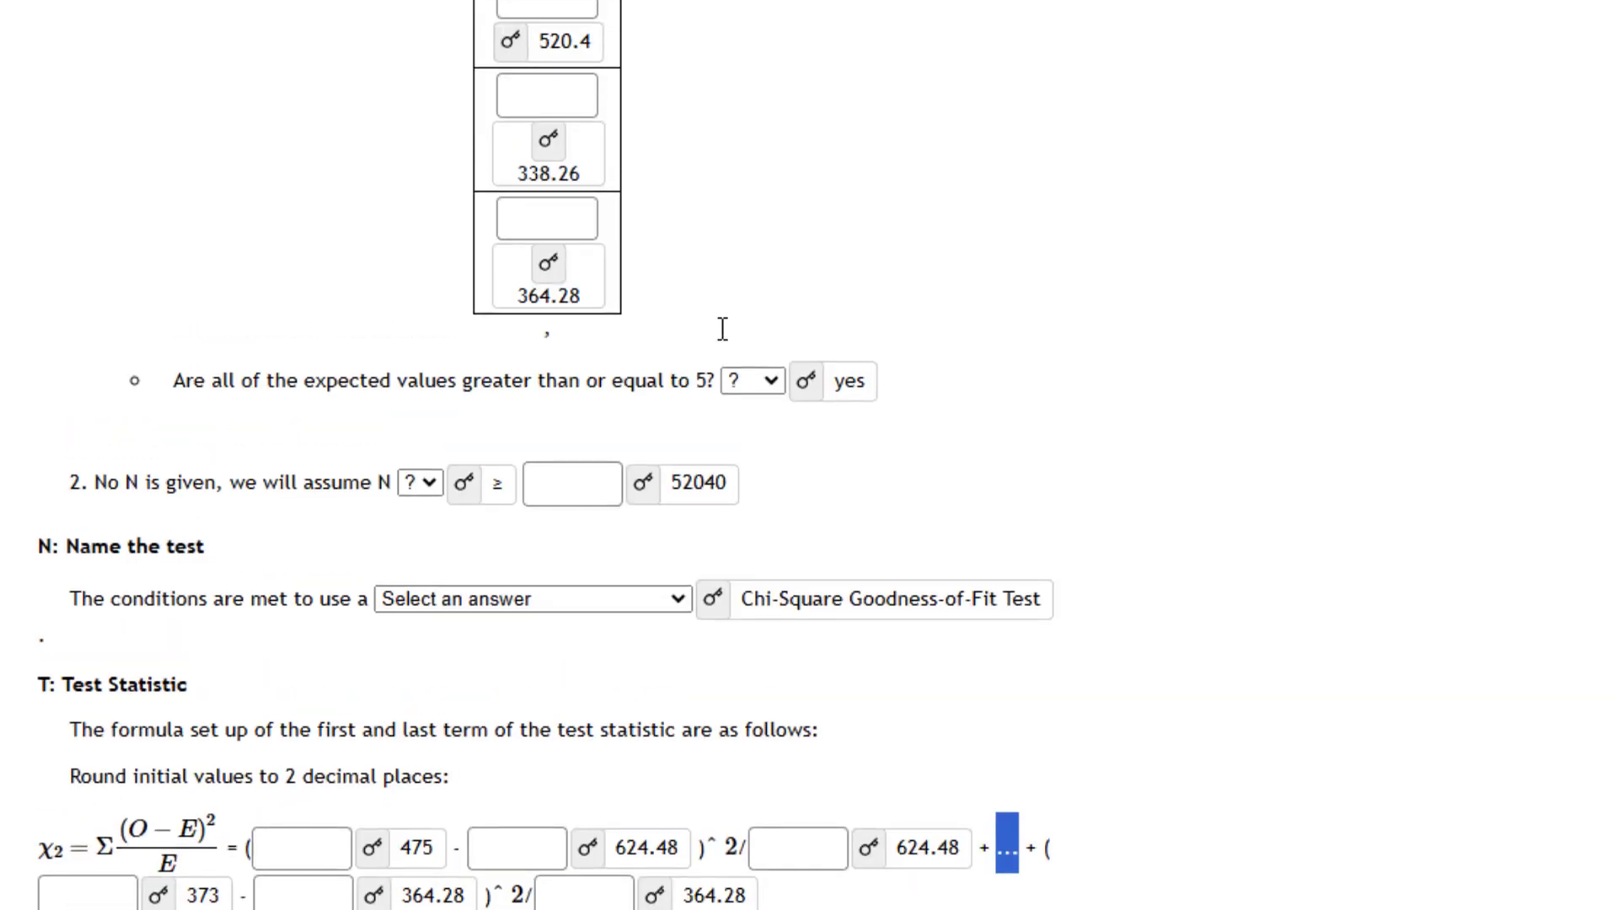
pyautogui.scroll(7, 722, 333)
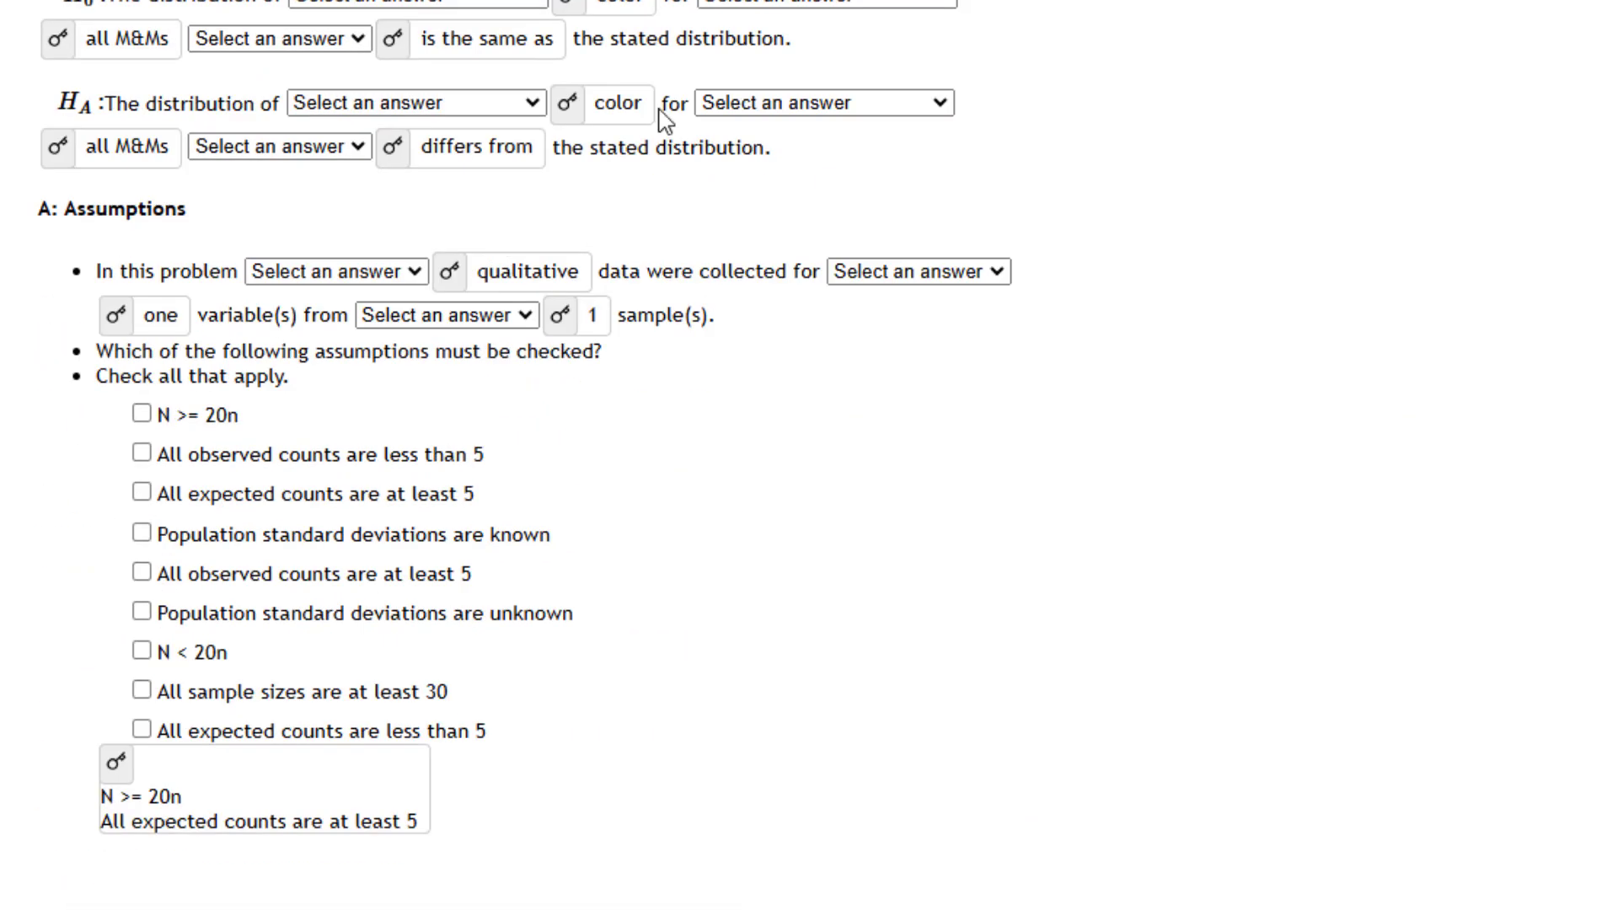
pyautogui.click(624, 1)
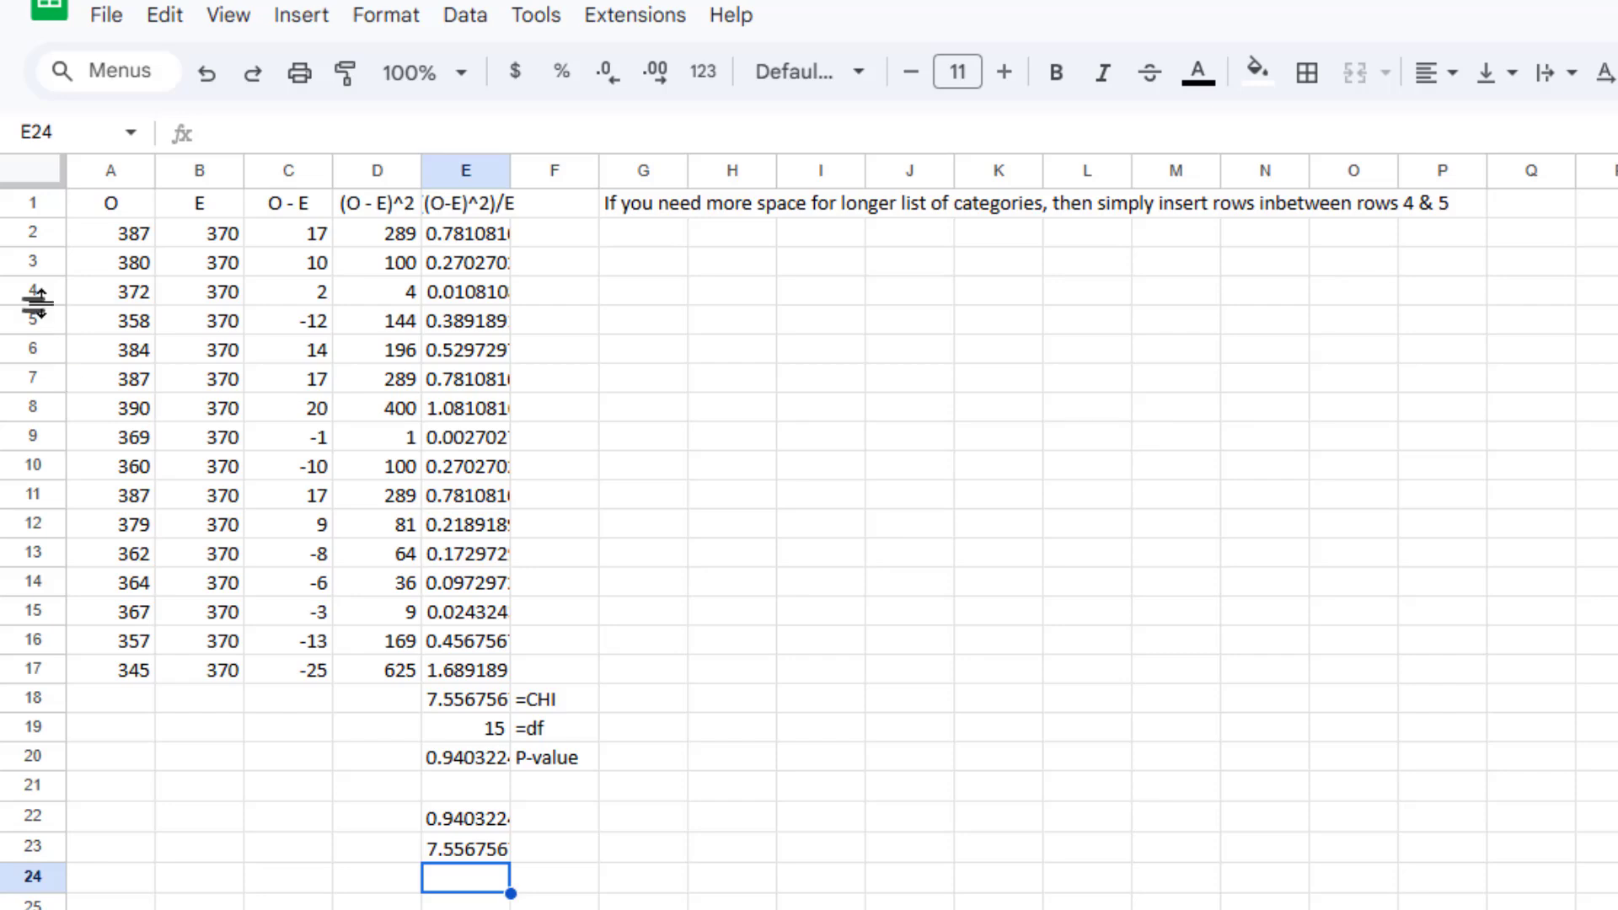
# Delete rows 4 to 13 from the chi-square spreadsheet.
pyautogui.moveTo(44, 294); pyautogui.dragTo(50, 551)
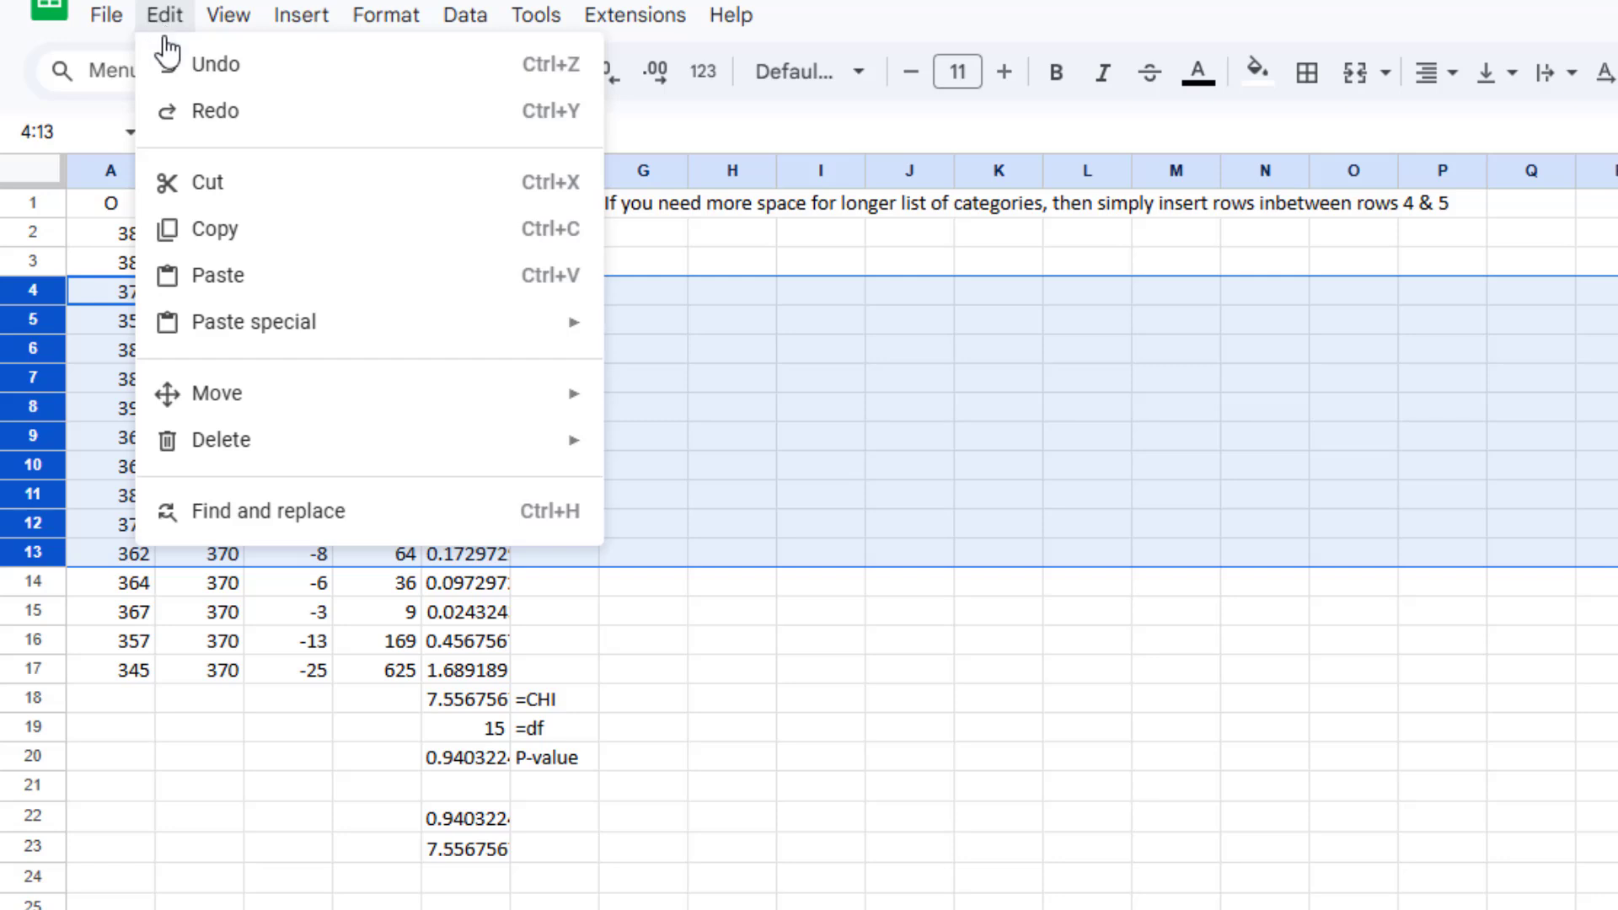
pyautogui.moveTo(223, 449)
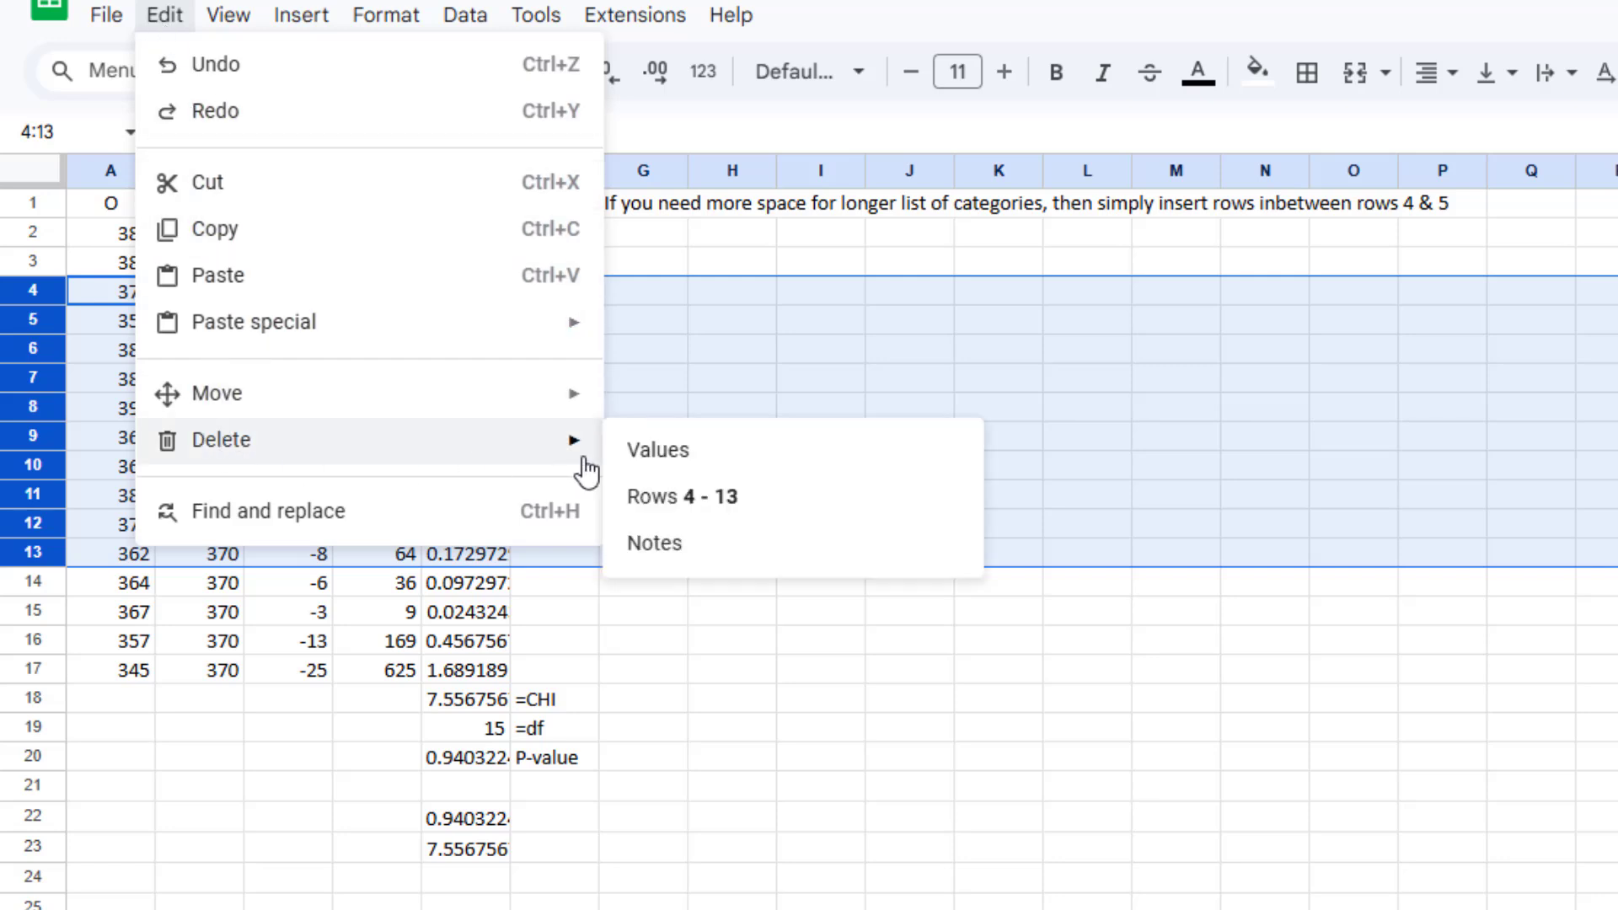
pyautogui.click(693, 499)
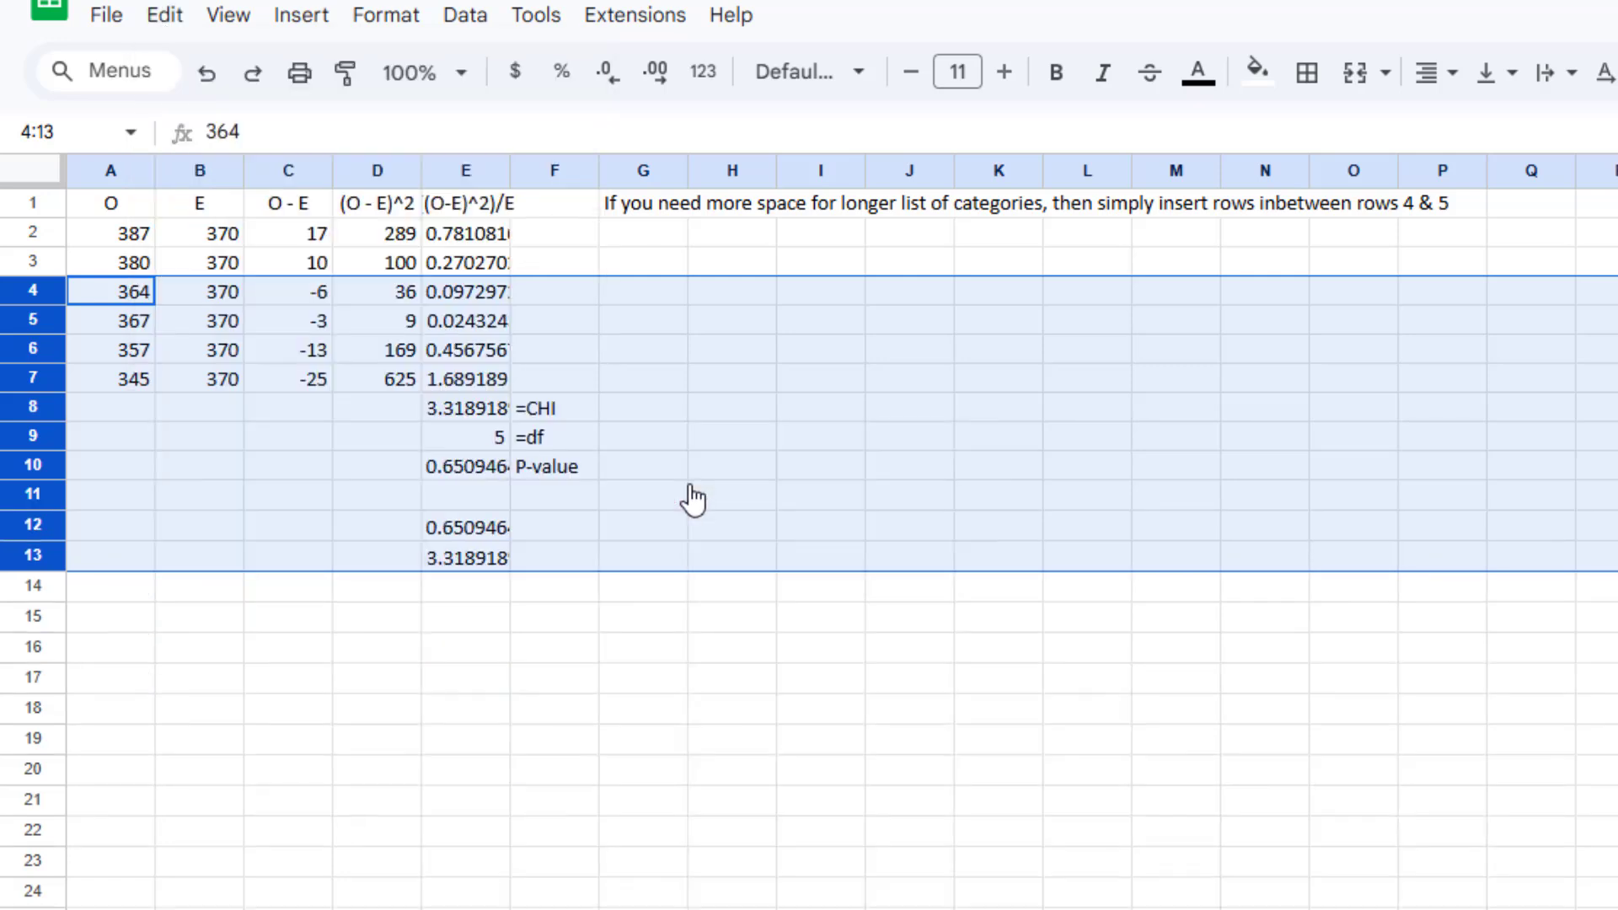
# Clear the old observed and expected values in A2:B7 after checking the CHI sum cell.
pyautogui.click(702, 435)
pyautogui.click(473, 419)
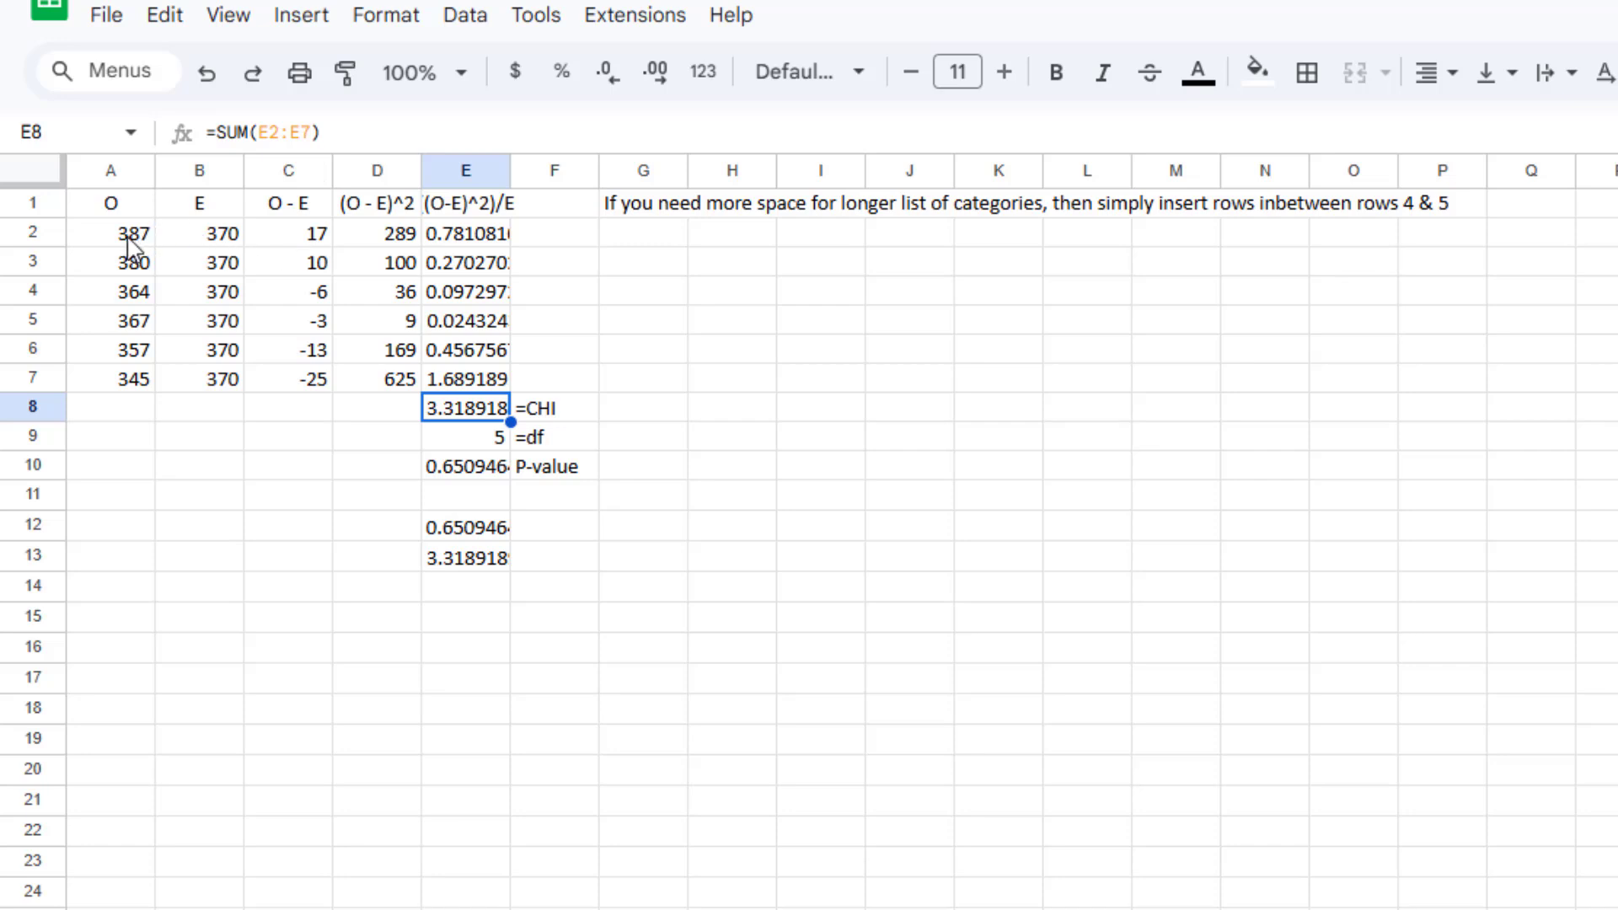
pyautogui.moveTo(135, 244); pyautogui.dragTo(209, 388)
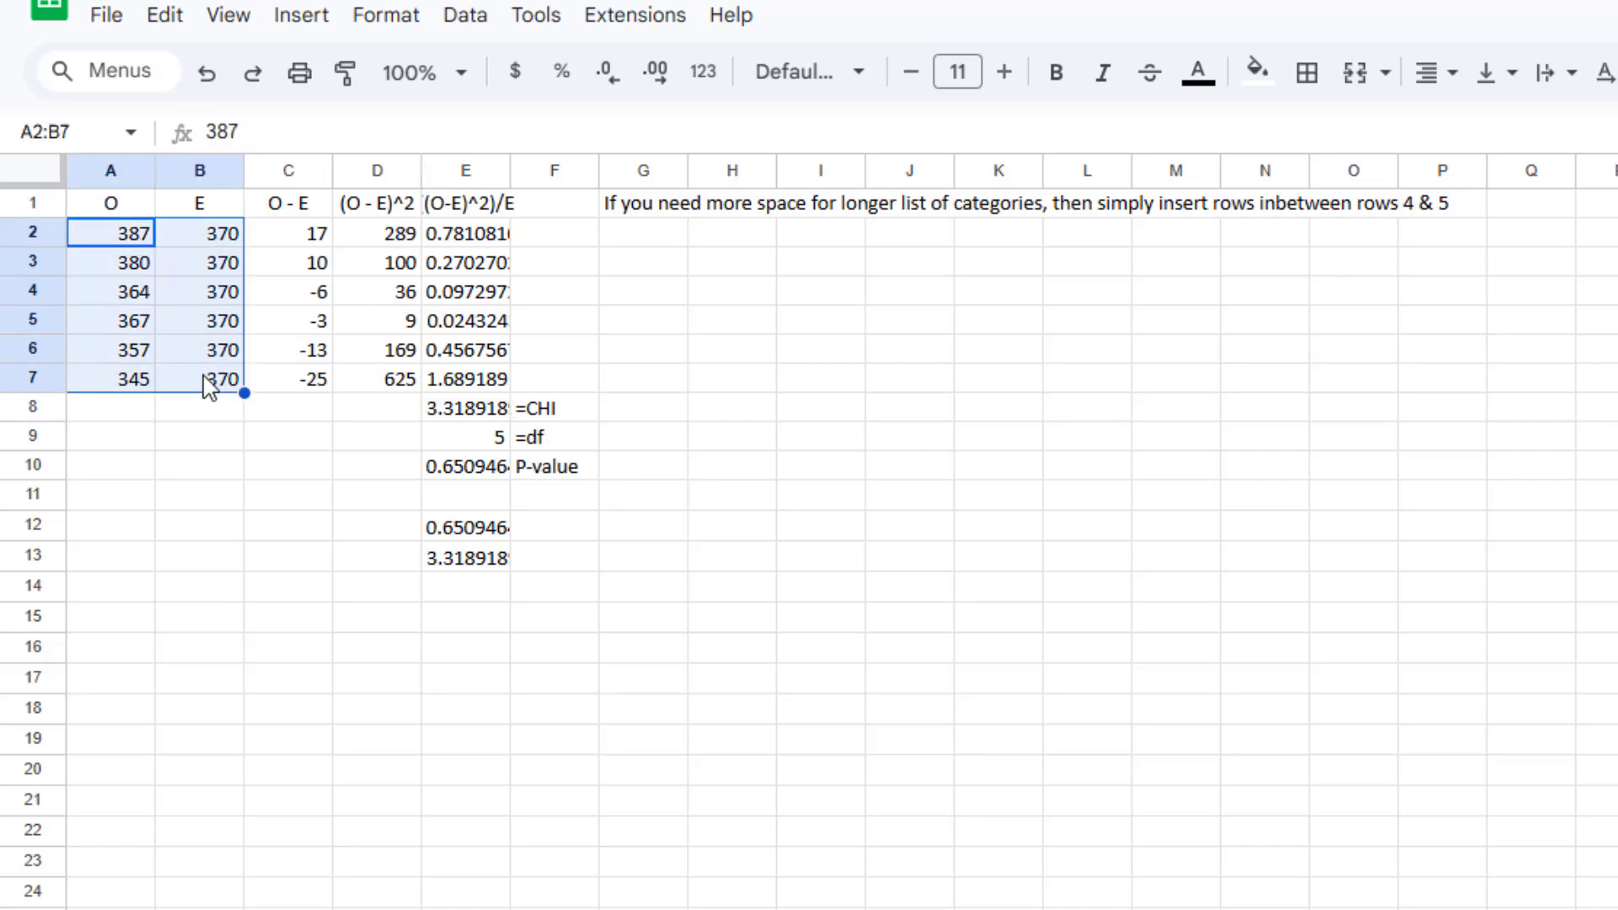
pyautogui.press('Delete')
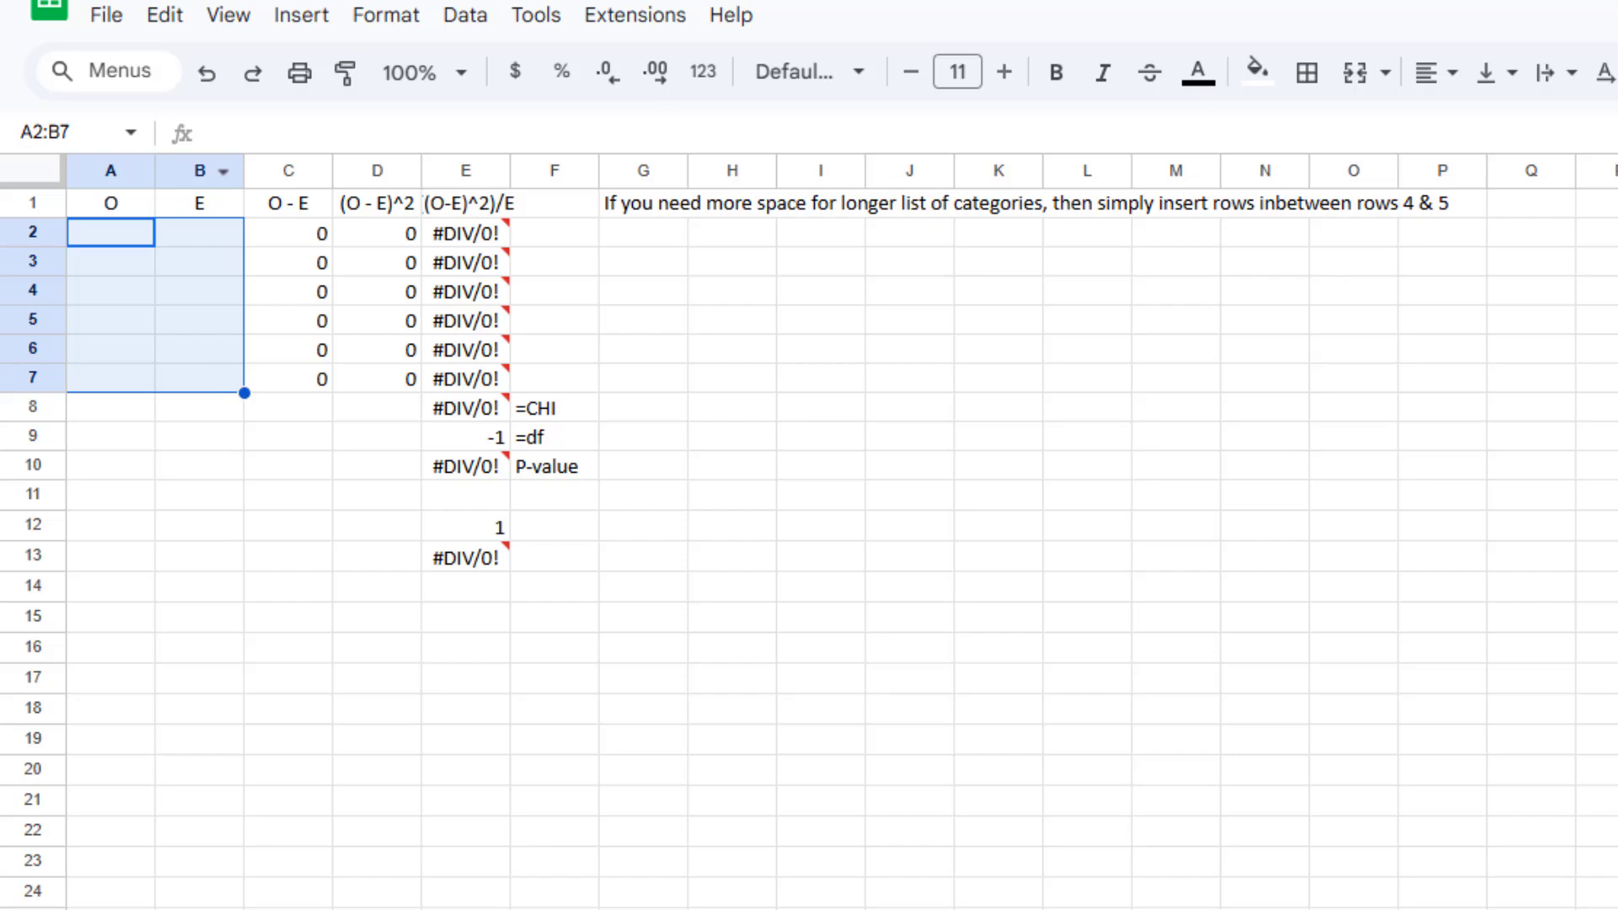
# Switch to the WAMAP homework page and copy the observed frequencies and expected proportions rows, including their labels, from the M&M table.
pyautogui.hotkey('ctrl', 'Tab')
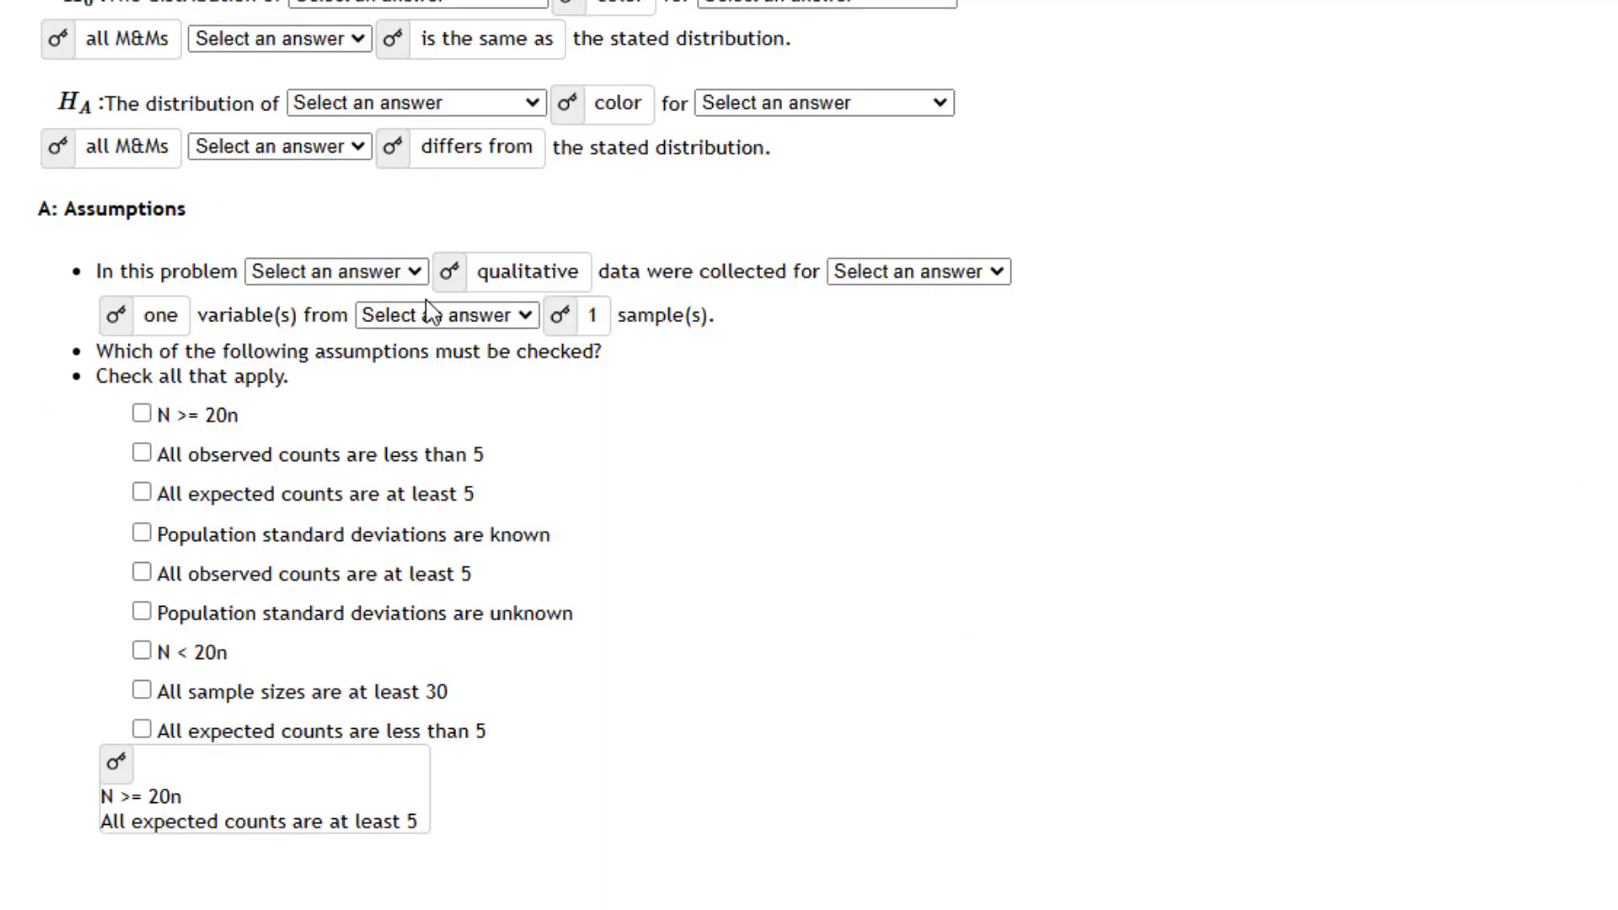
pyautogui.scroll(7, 427, 299)
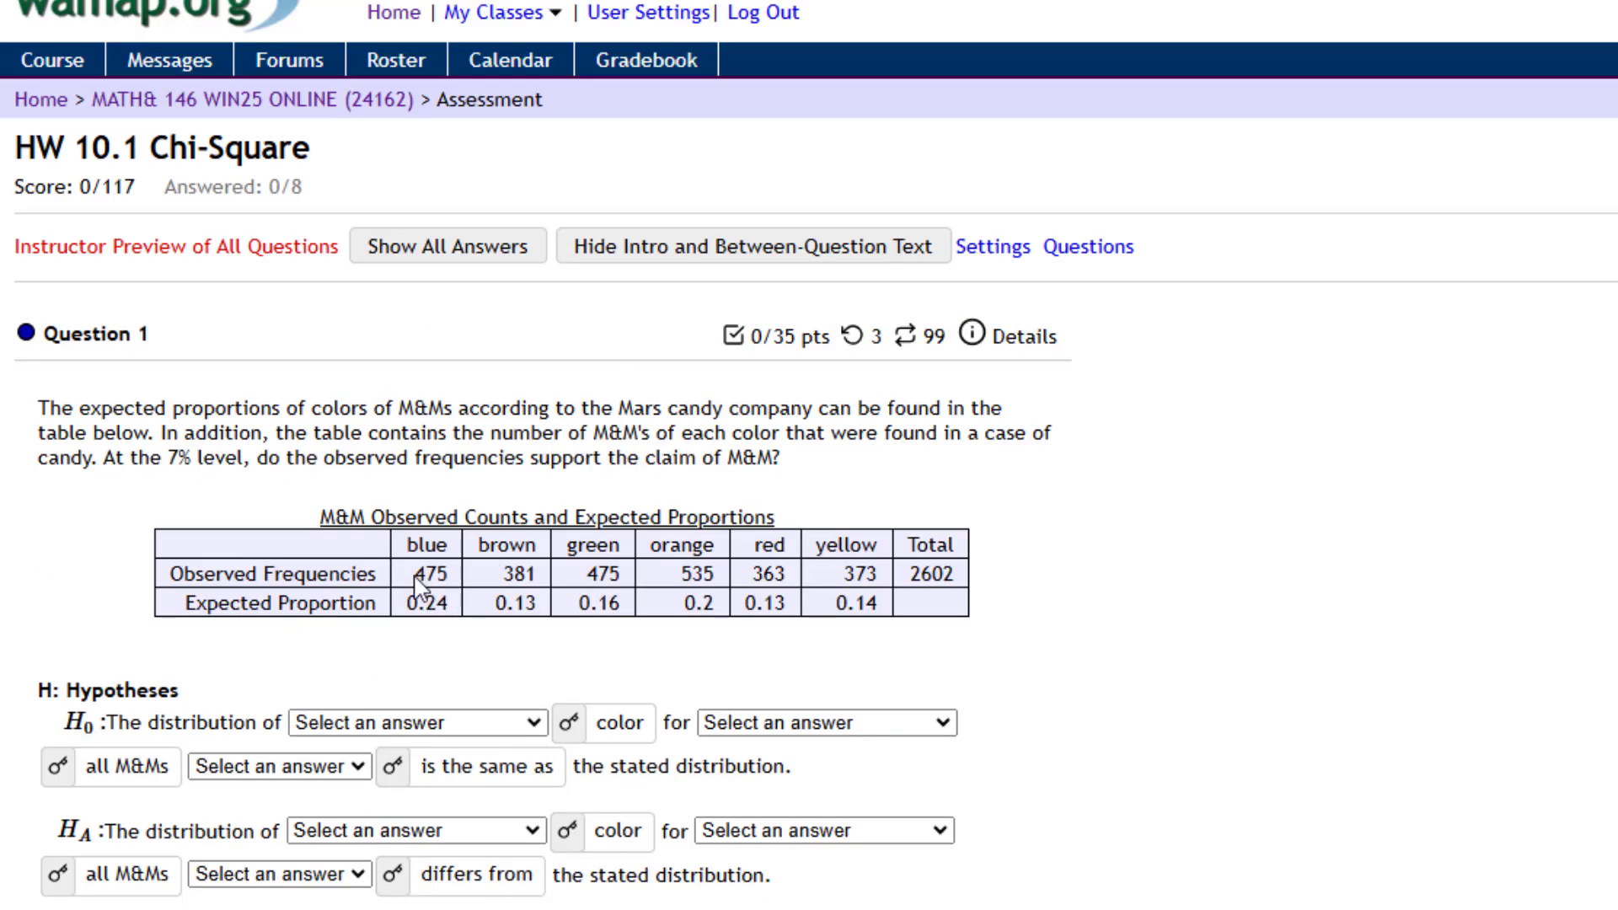
pyautogui.moveTo(415, 573); pyautogui.dragTo(864, 619)
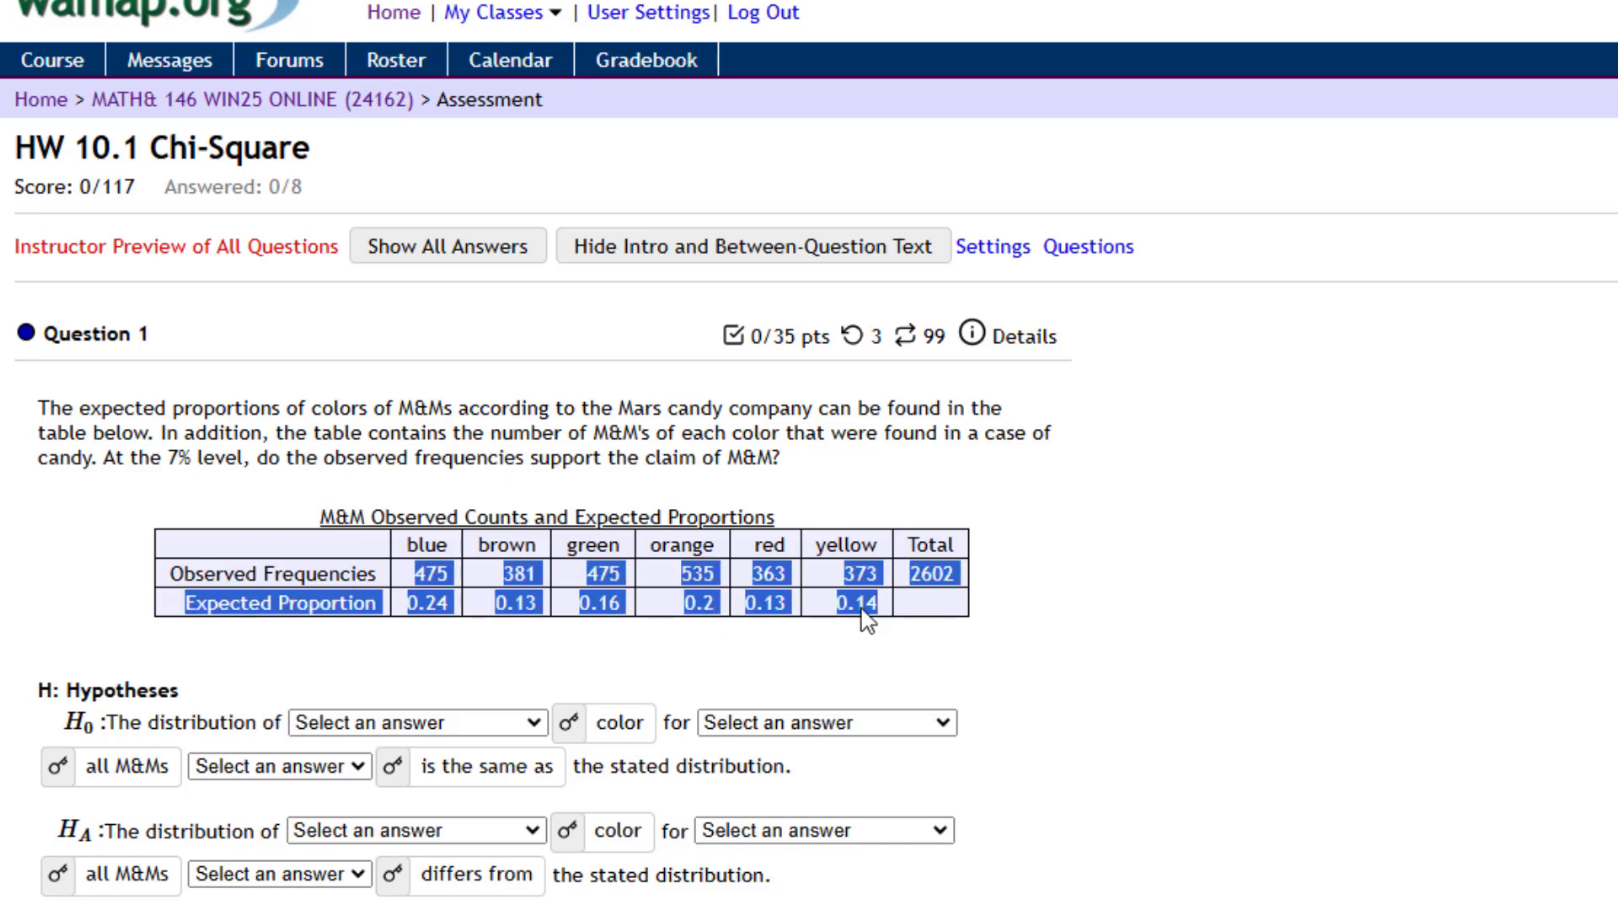
pyautogui.click(287, 578)
pyautogui.moveTo(170, 581); pyautogui.dragTo(892, 604)
pyautogui.hotkey('ctrl', 'c')
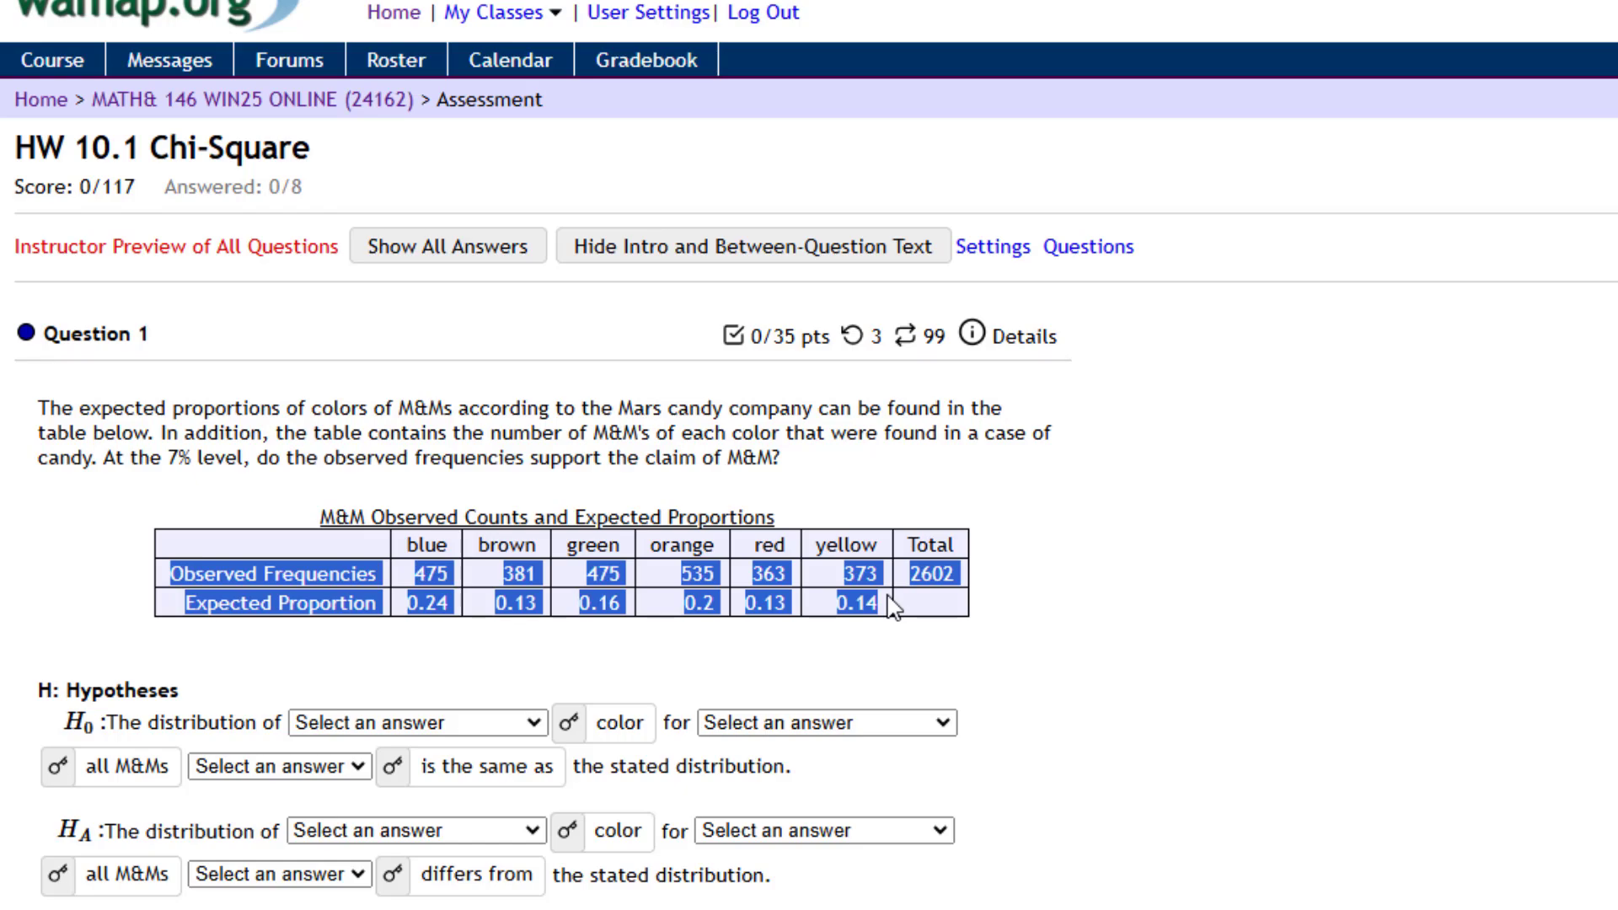
# Switch to the chi-square spreadsheet and paste the copied M&M observed frequencies and expected proportions at L8.
pyautogui.click(1230, 1)
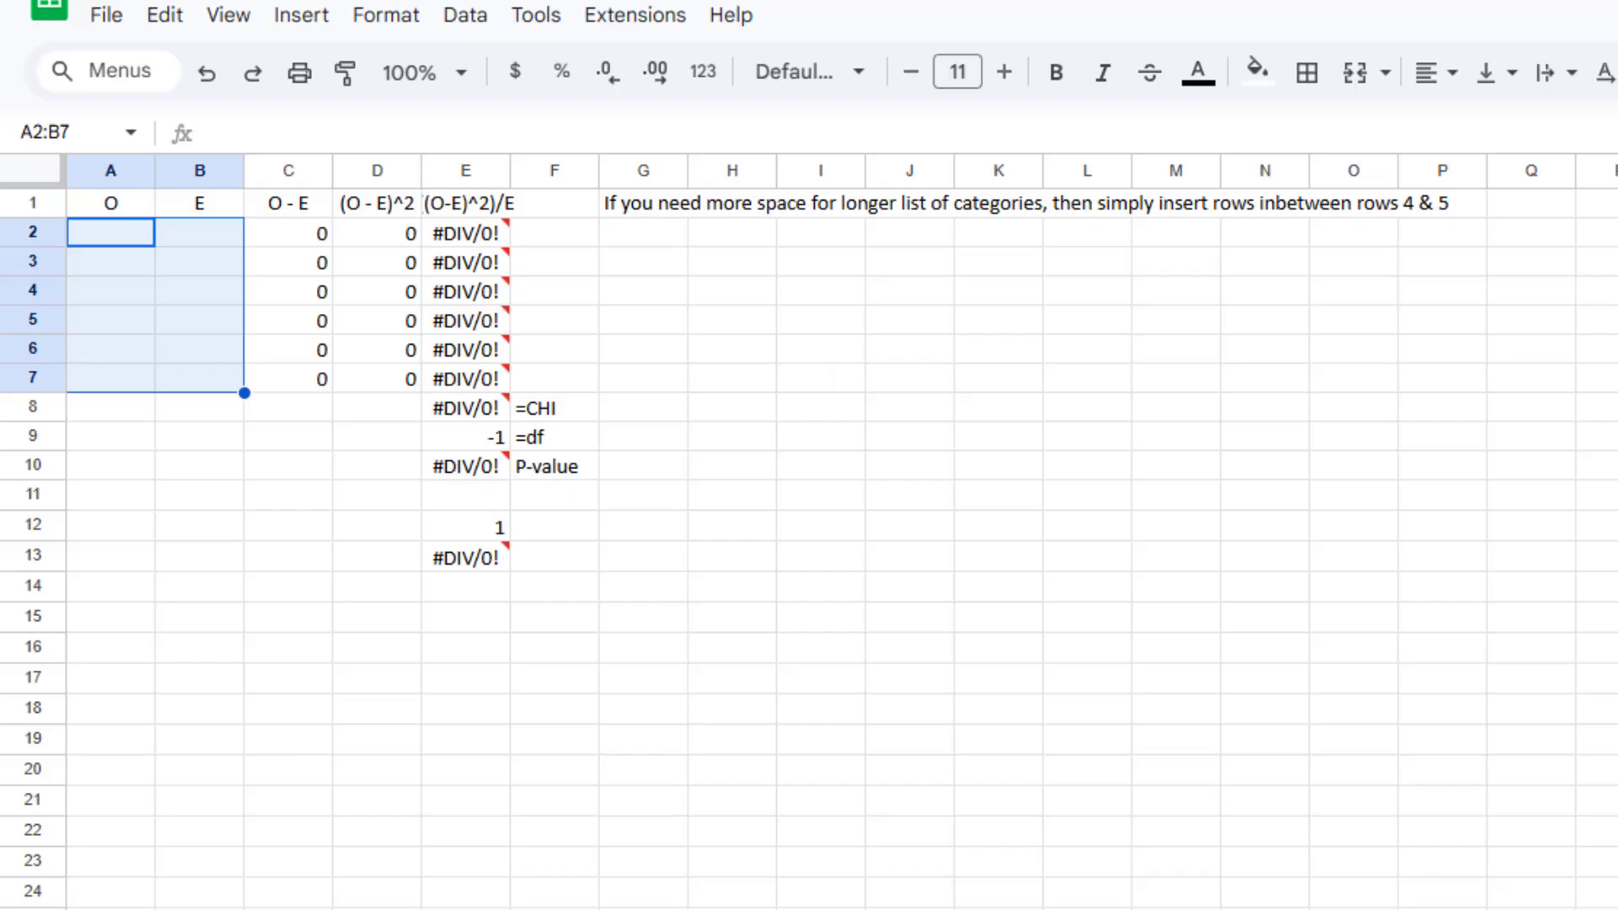
pyautogui.click(1077, 415)
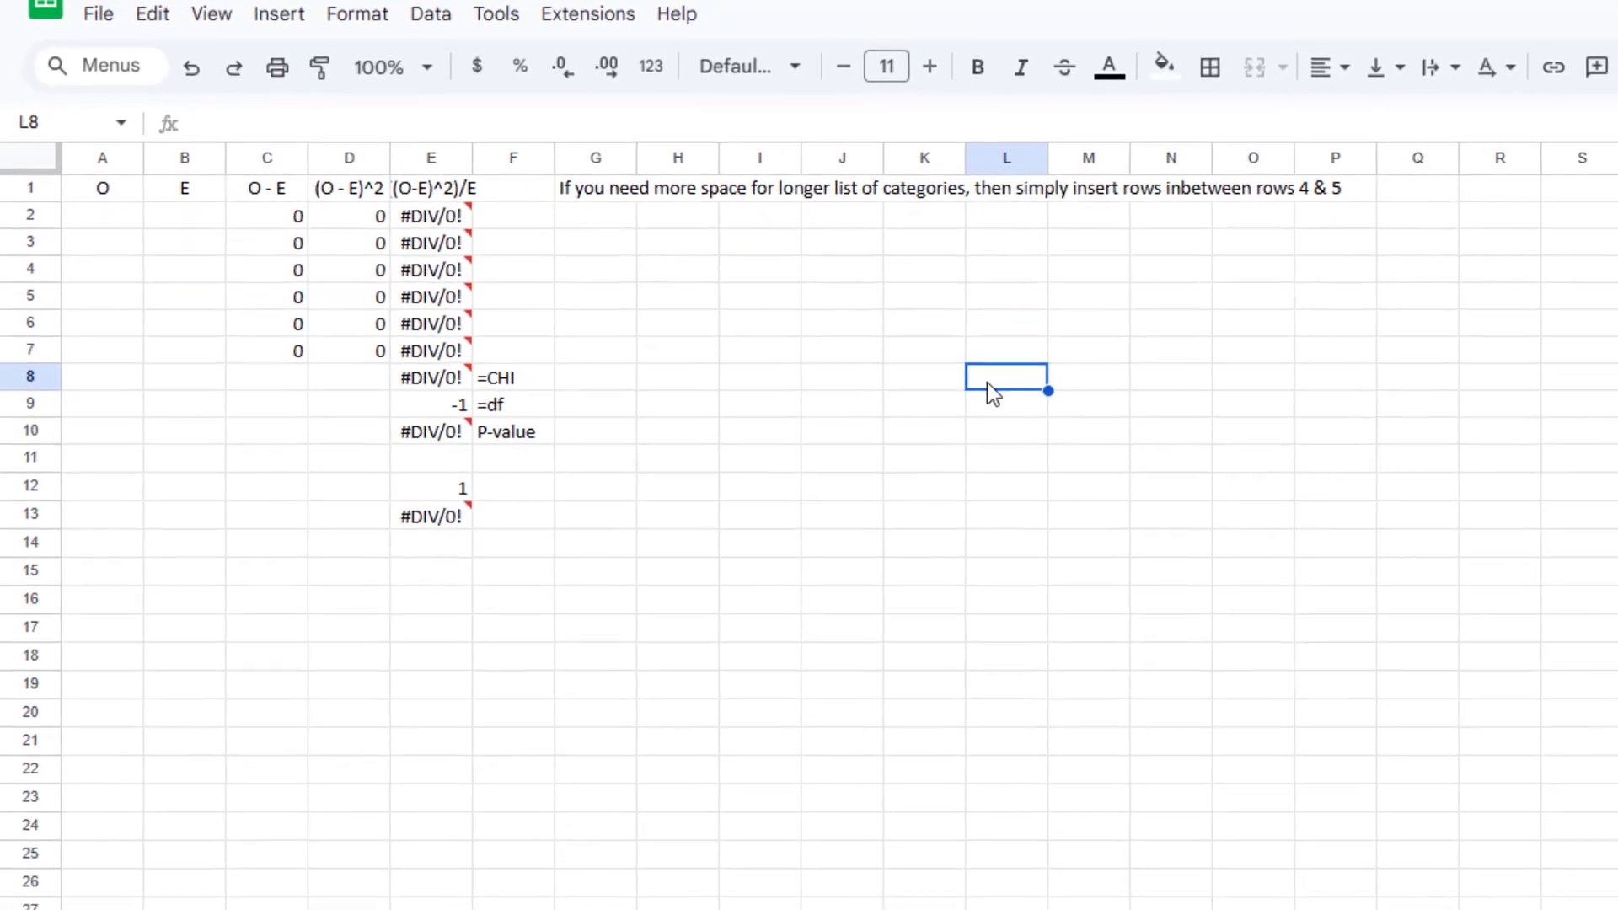
pyautogui.hotkey('ctrl', 'v')
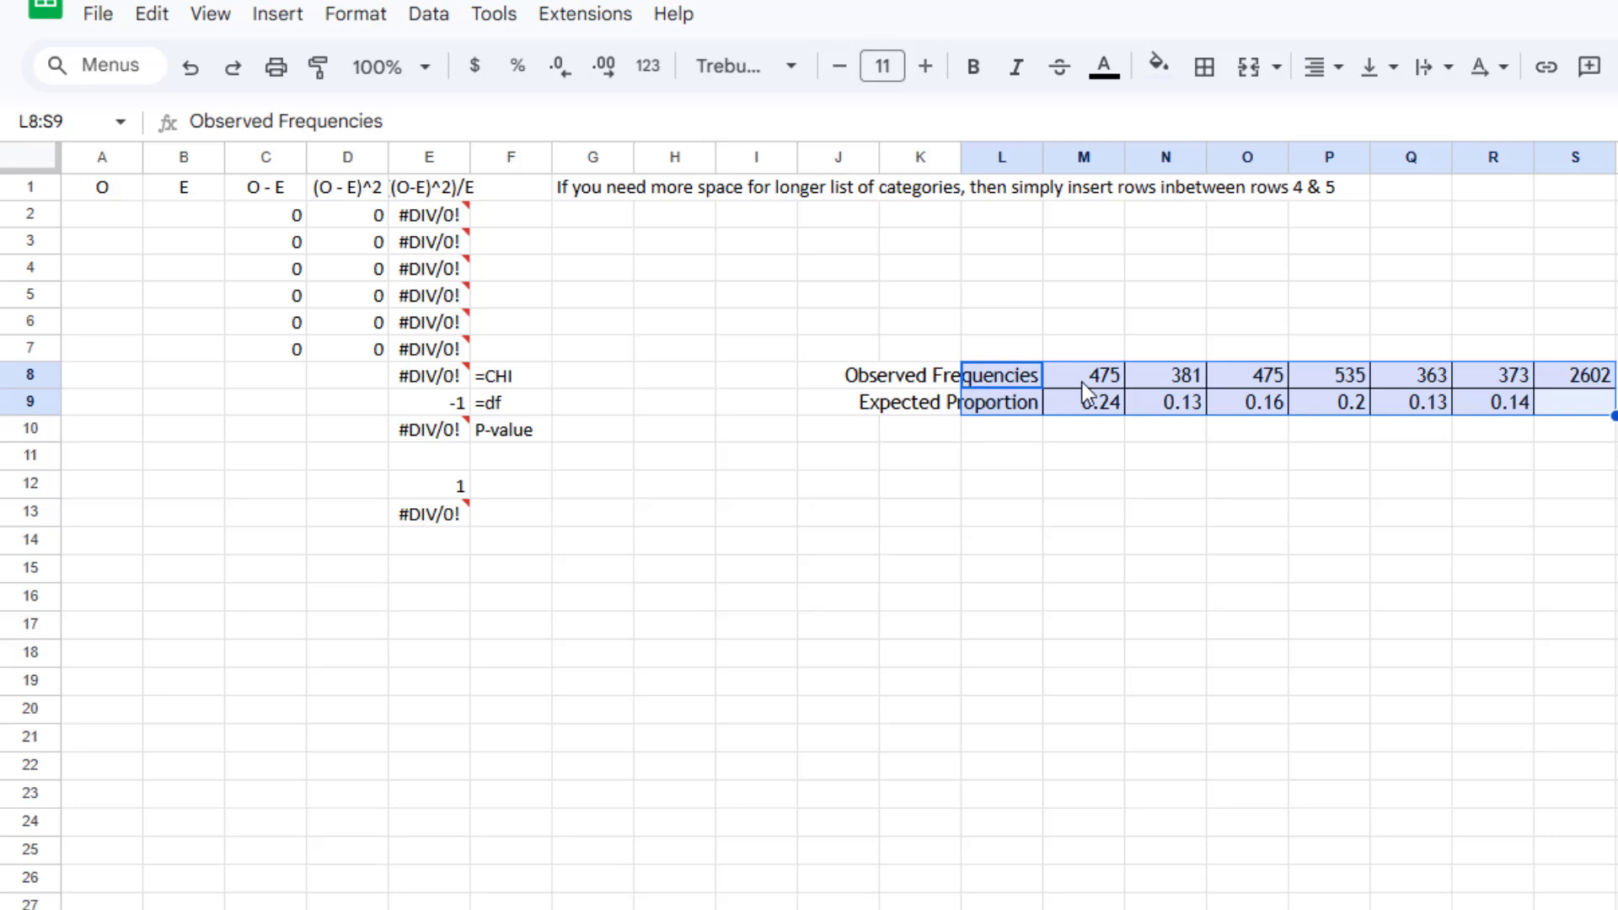
# Copy the observed frequencies in M8:R8 and paste them transposed into the O column starting at A2.
pyautogui.moveTo(1081, 381); pyautogui.dragTo(1501, 388)
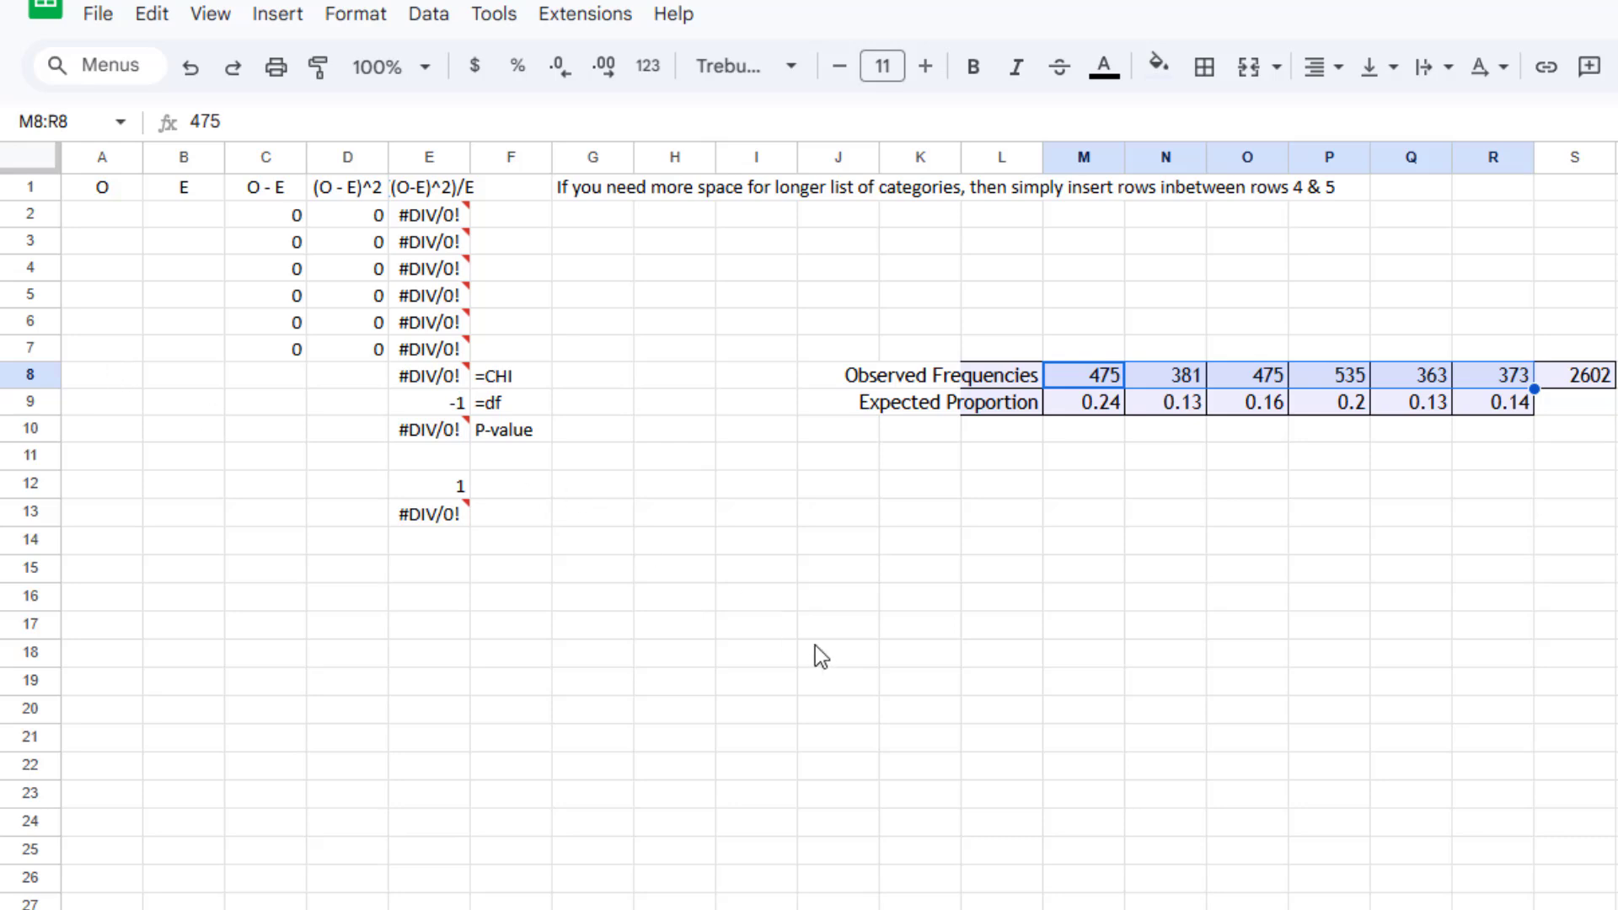
pyautogui.hotkey('ctrl', 'c')
pyautogui.click(116, 214)
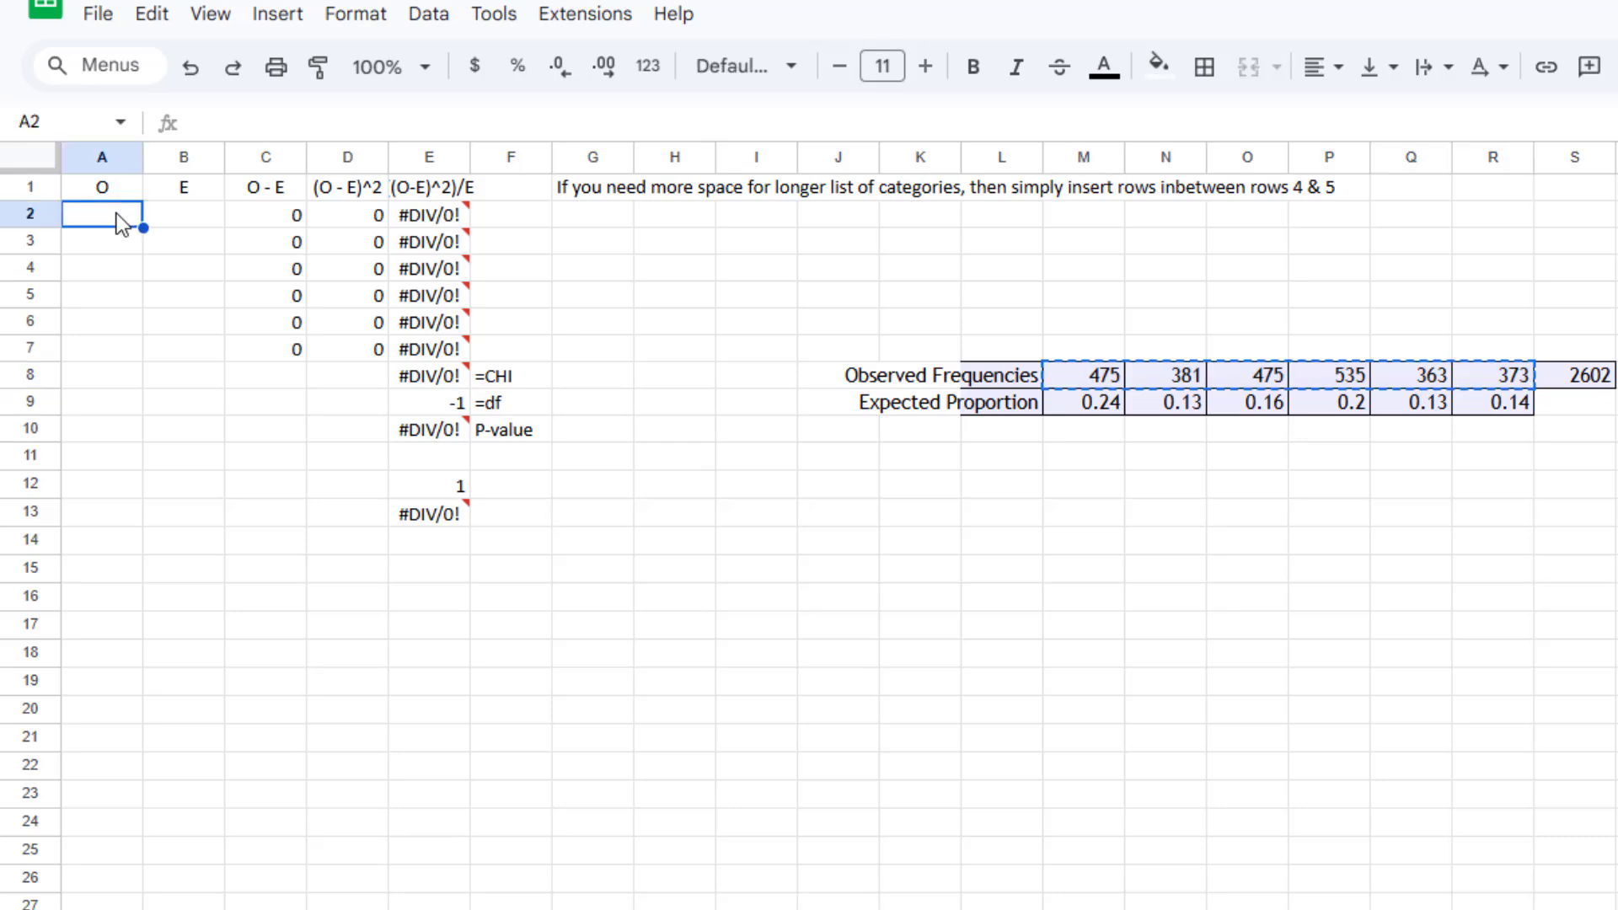
pyautogui.click(161, 35)
pyautogui.moveTo(217, 300)
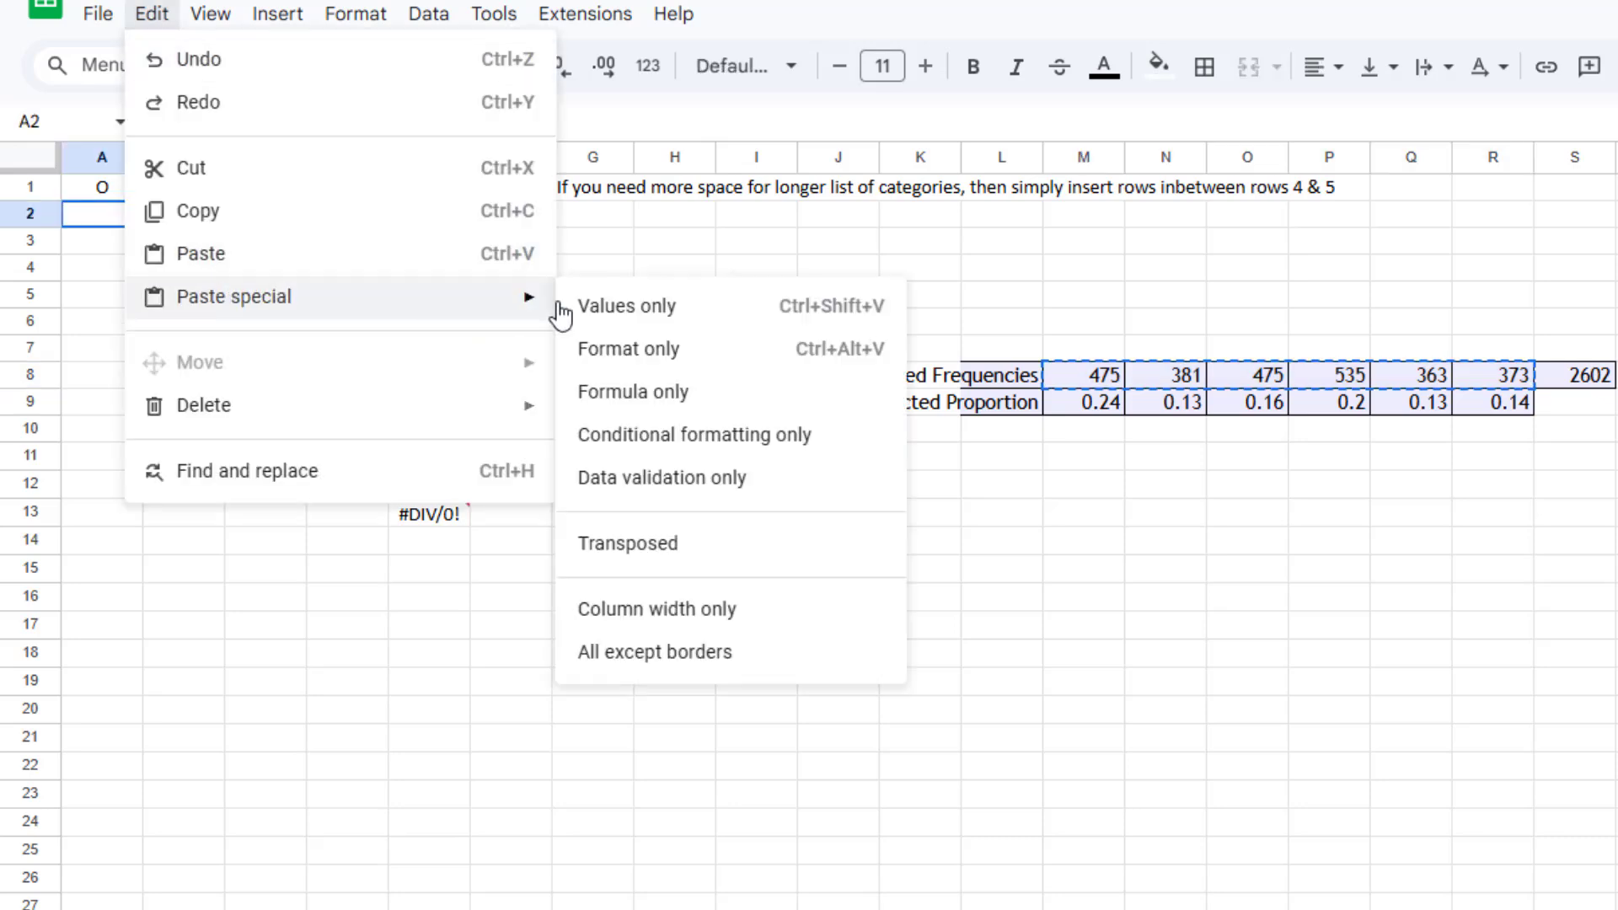
pyautogui.click(661, 543)
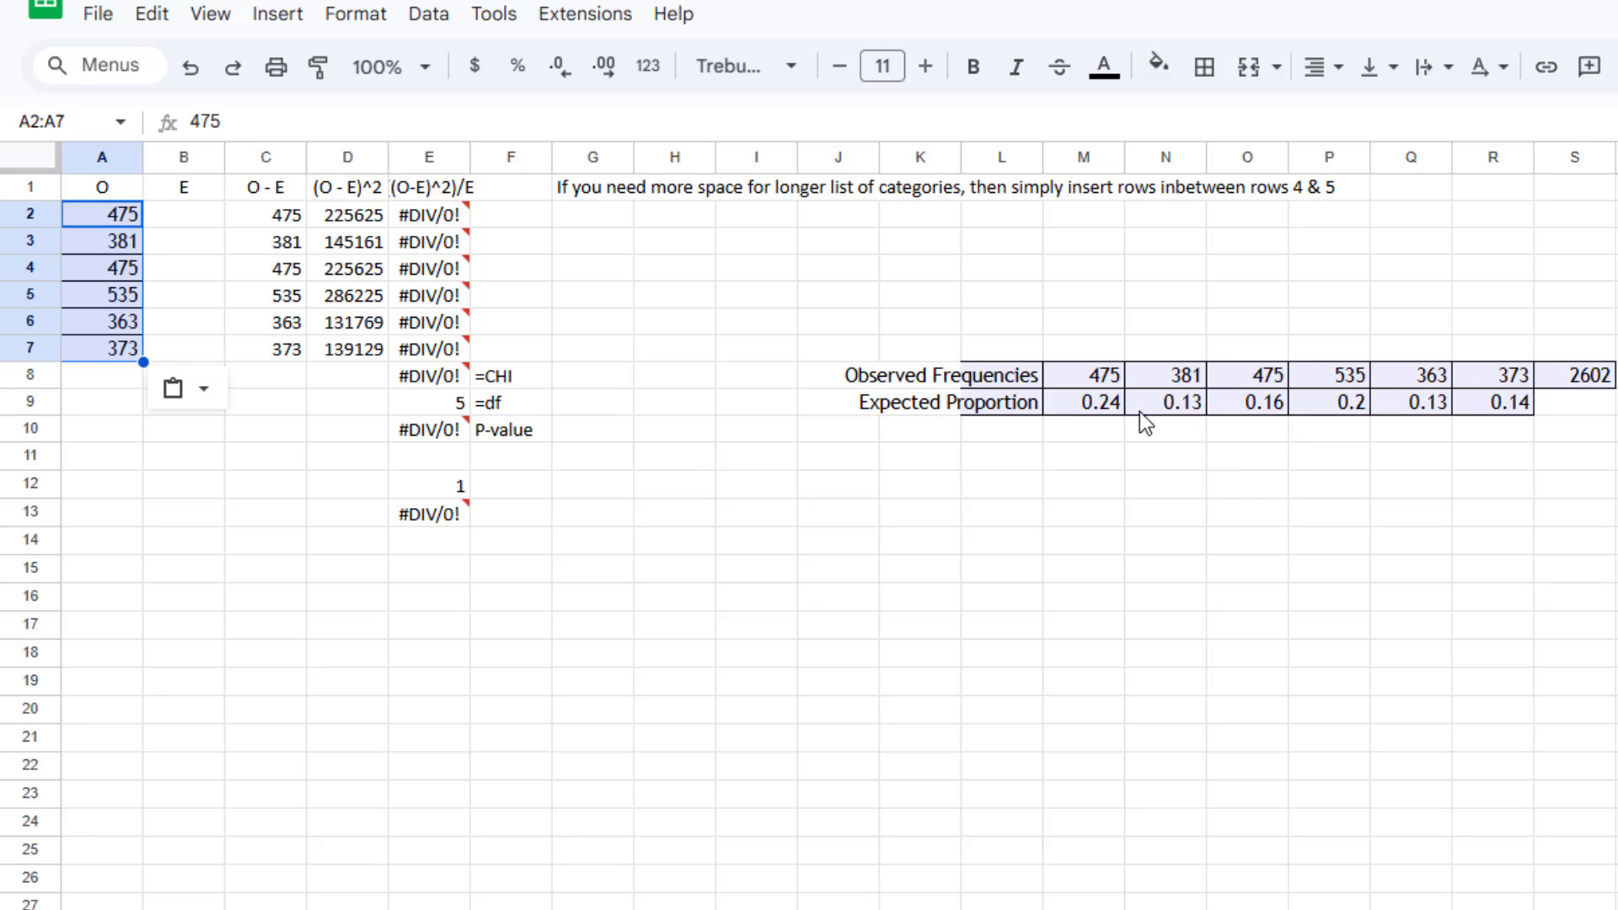
# Enter the formula =M9*2602 in M10 to calculate the first expected count from its proportion.
pyautogui.moveTo(1084, 409); pyautogui.dragTo(1452, 413)
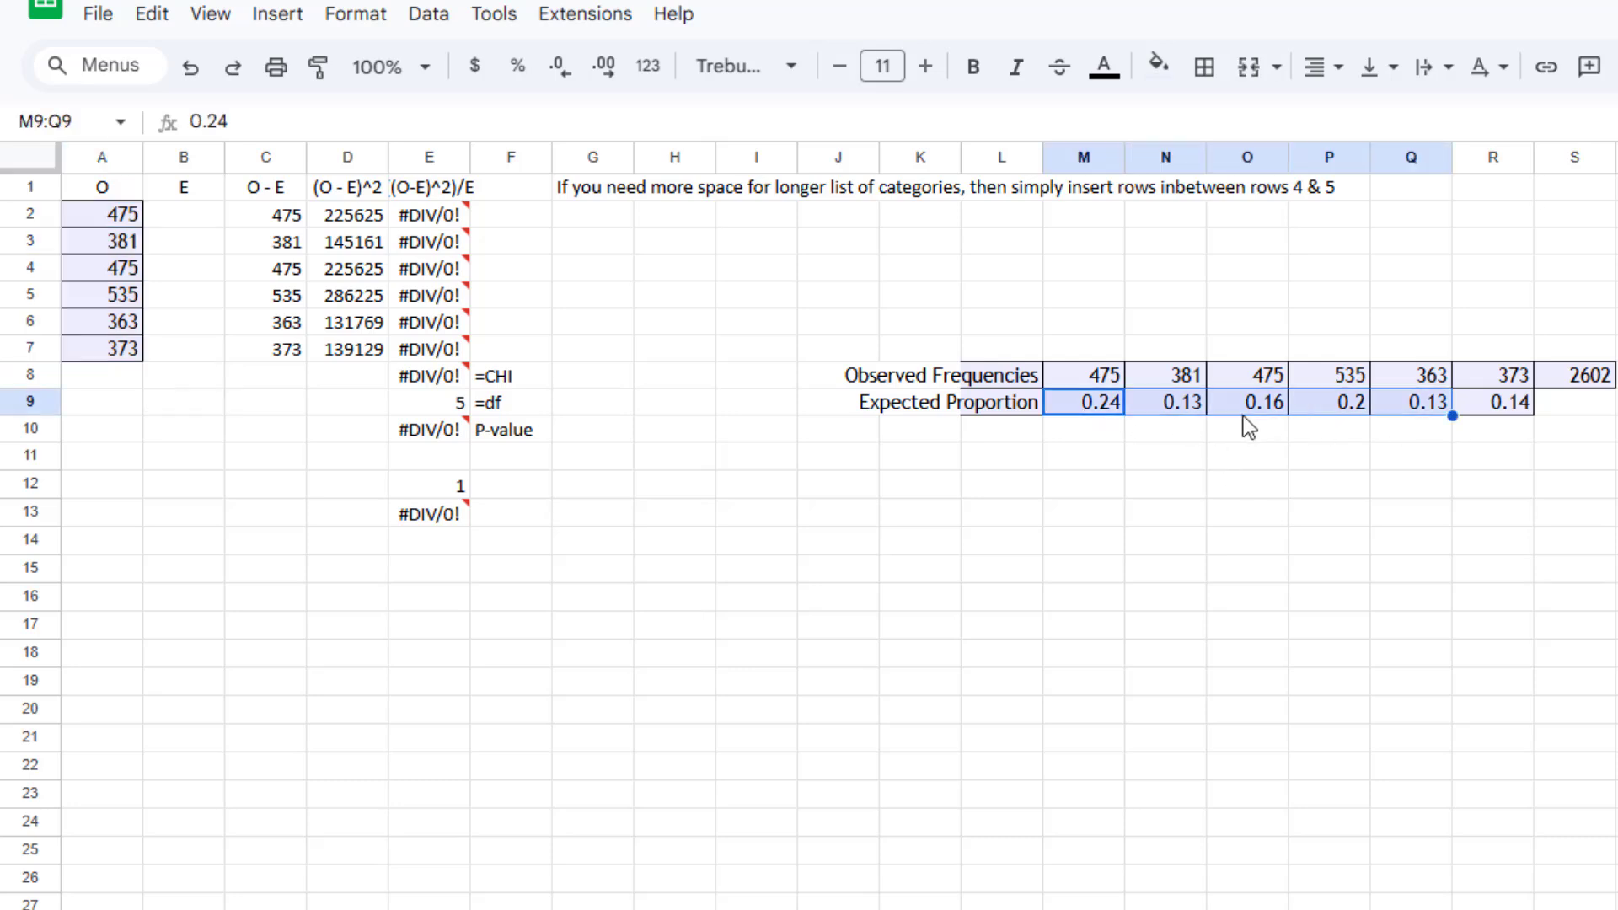
pyautogui.click(1481, 408)
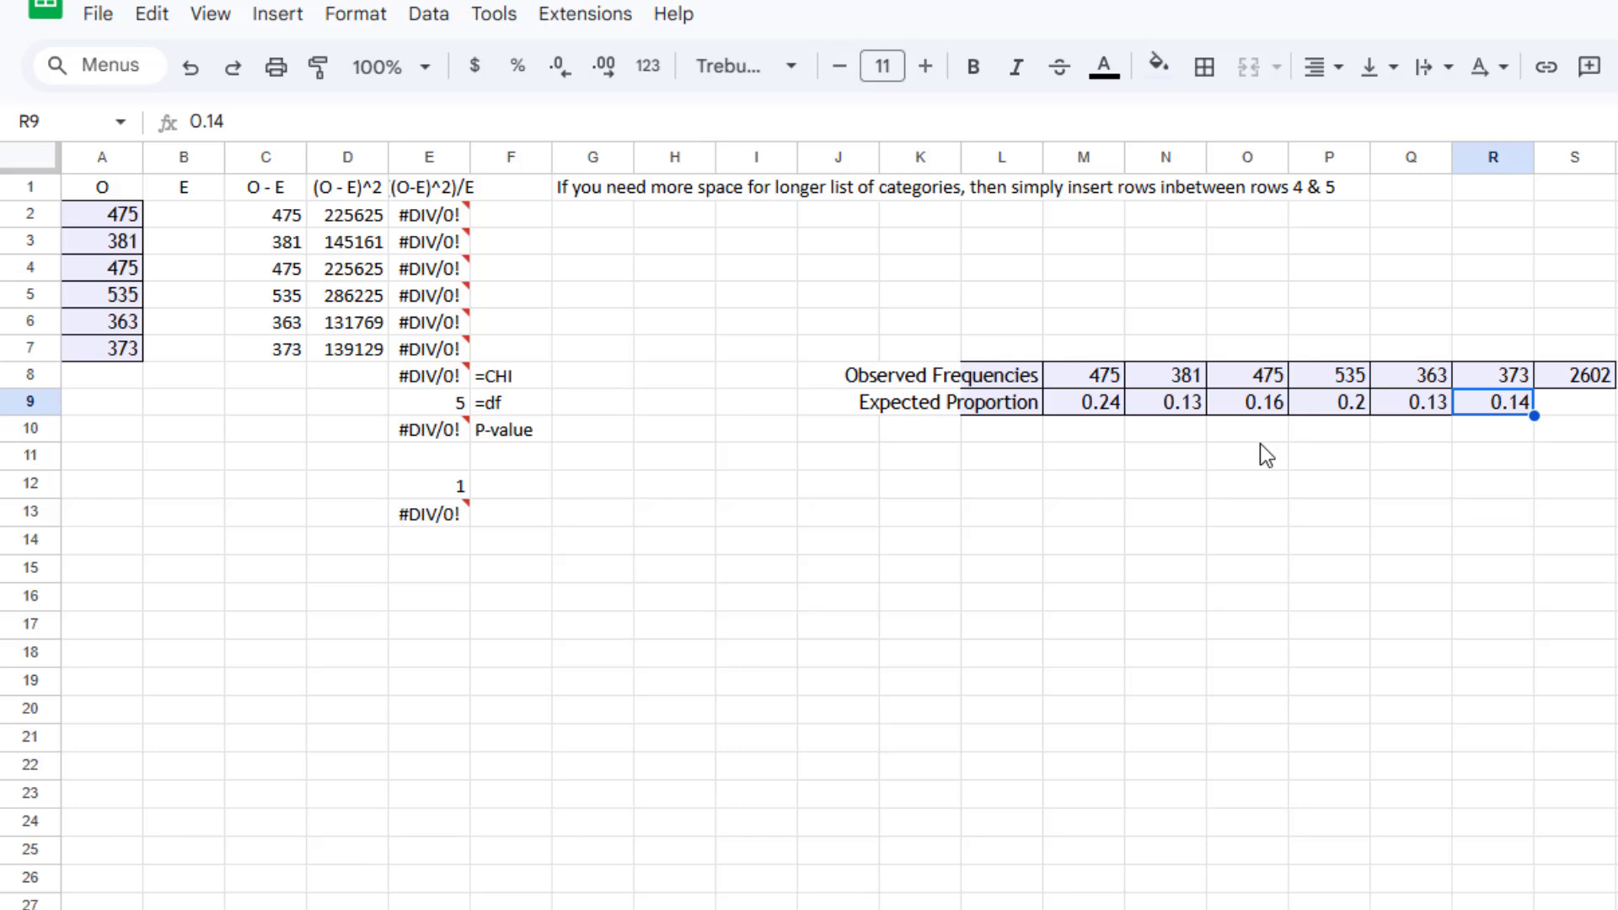
pyautogui.click(1090, 427)
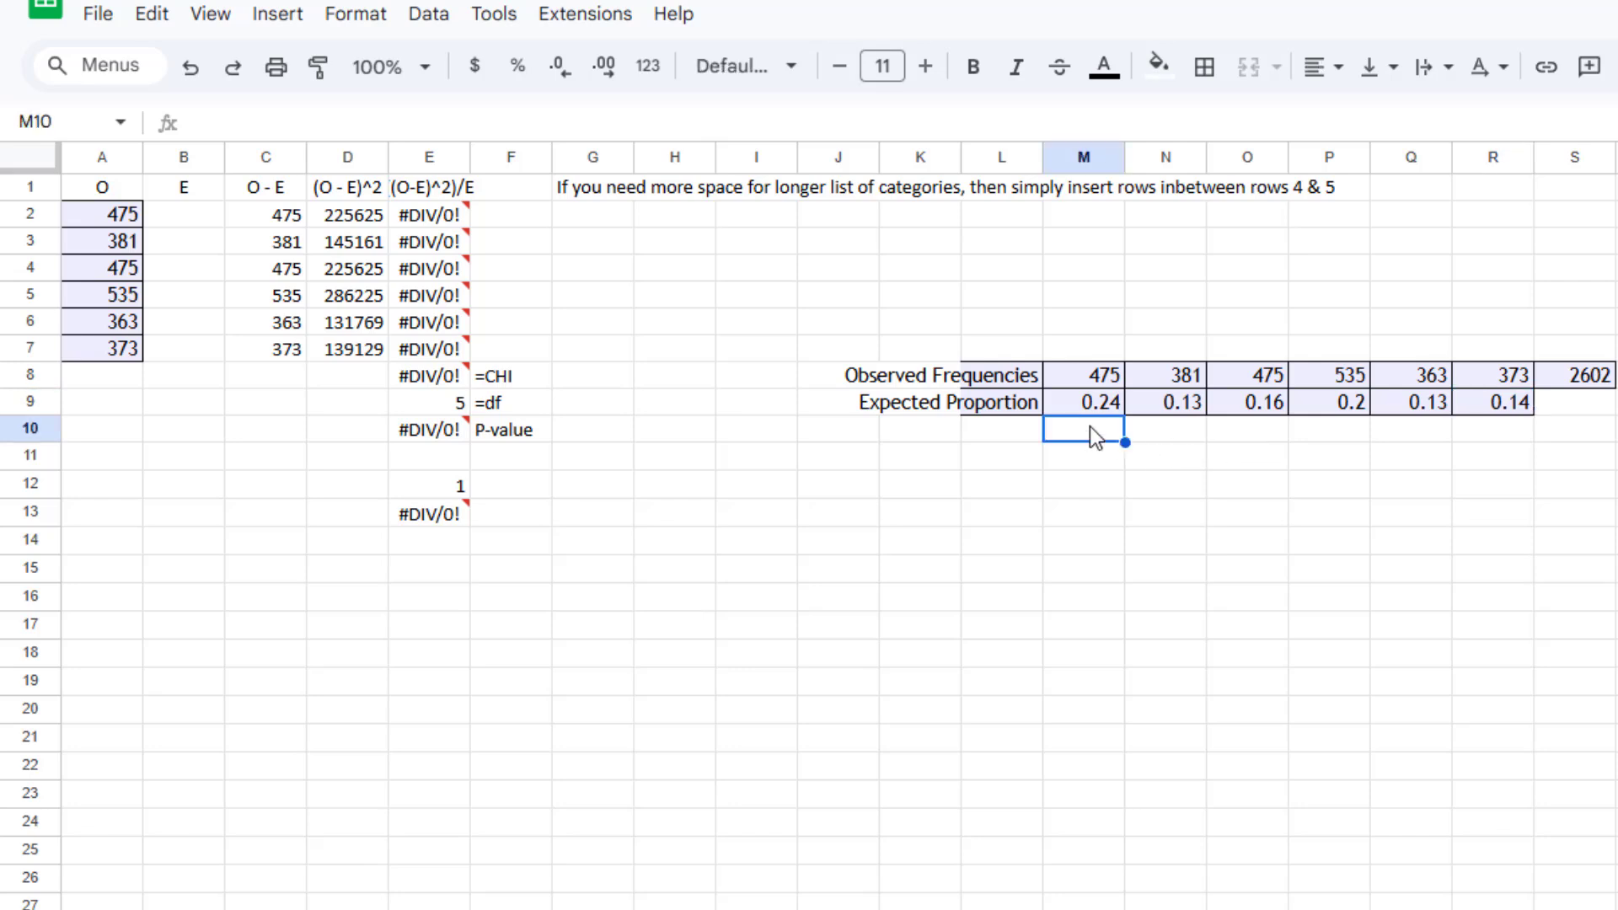
pyautogui.write('=')
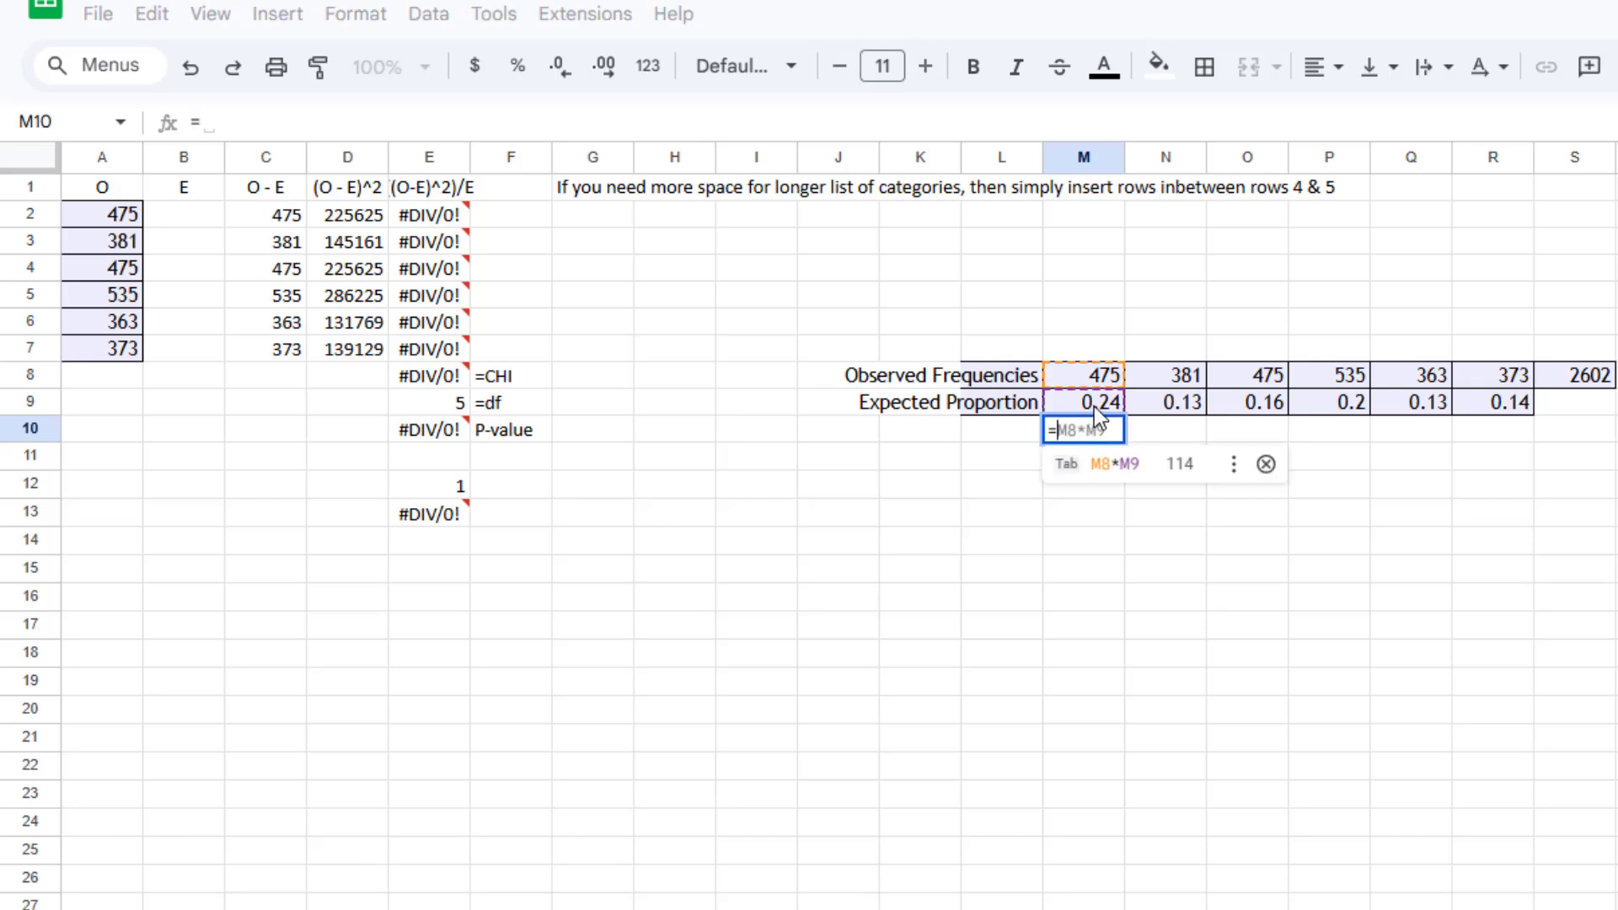
pyautogui.click(1093, 406)
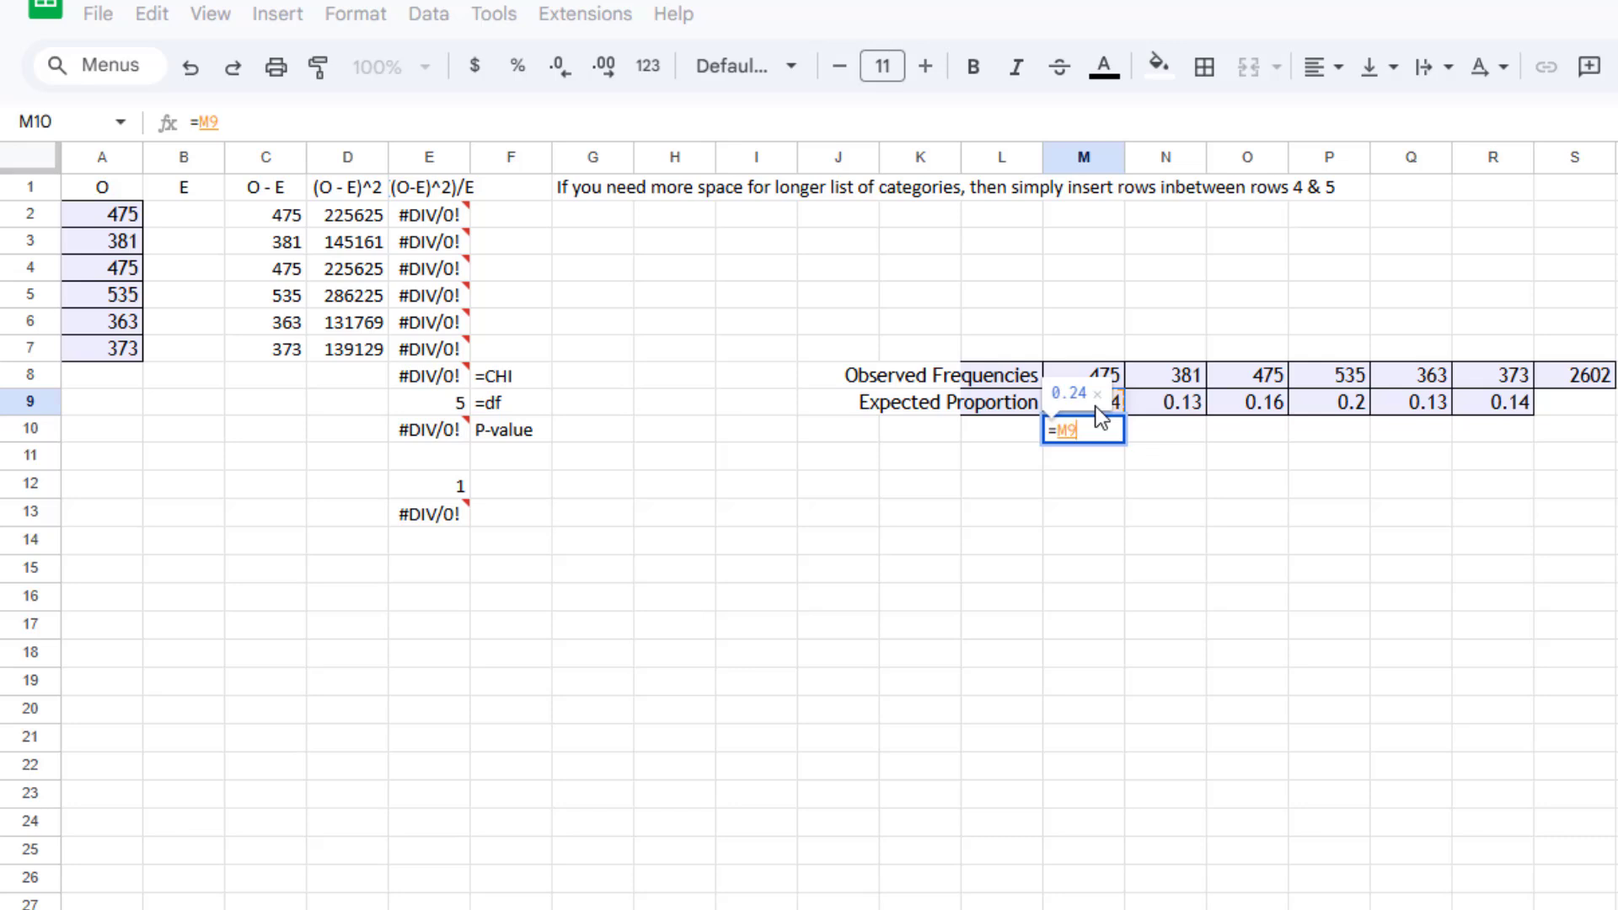
pyautogui.write('8')
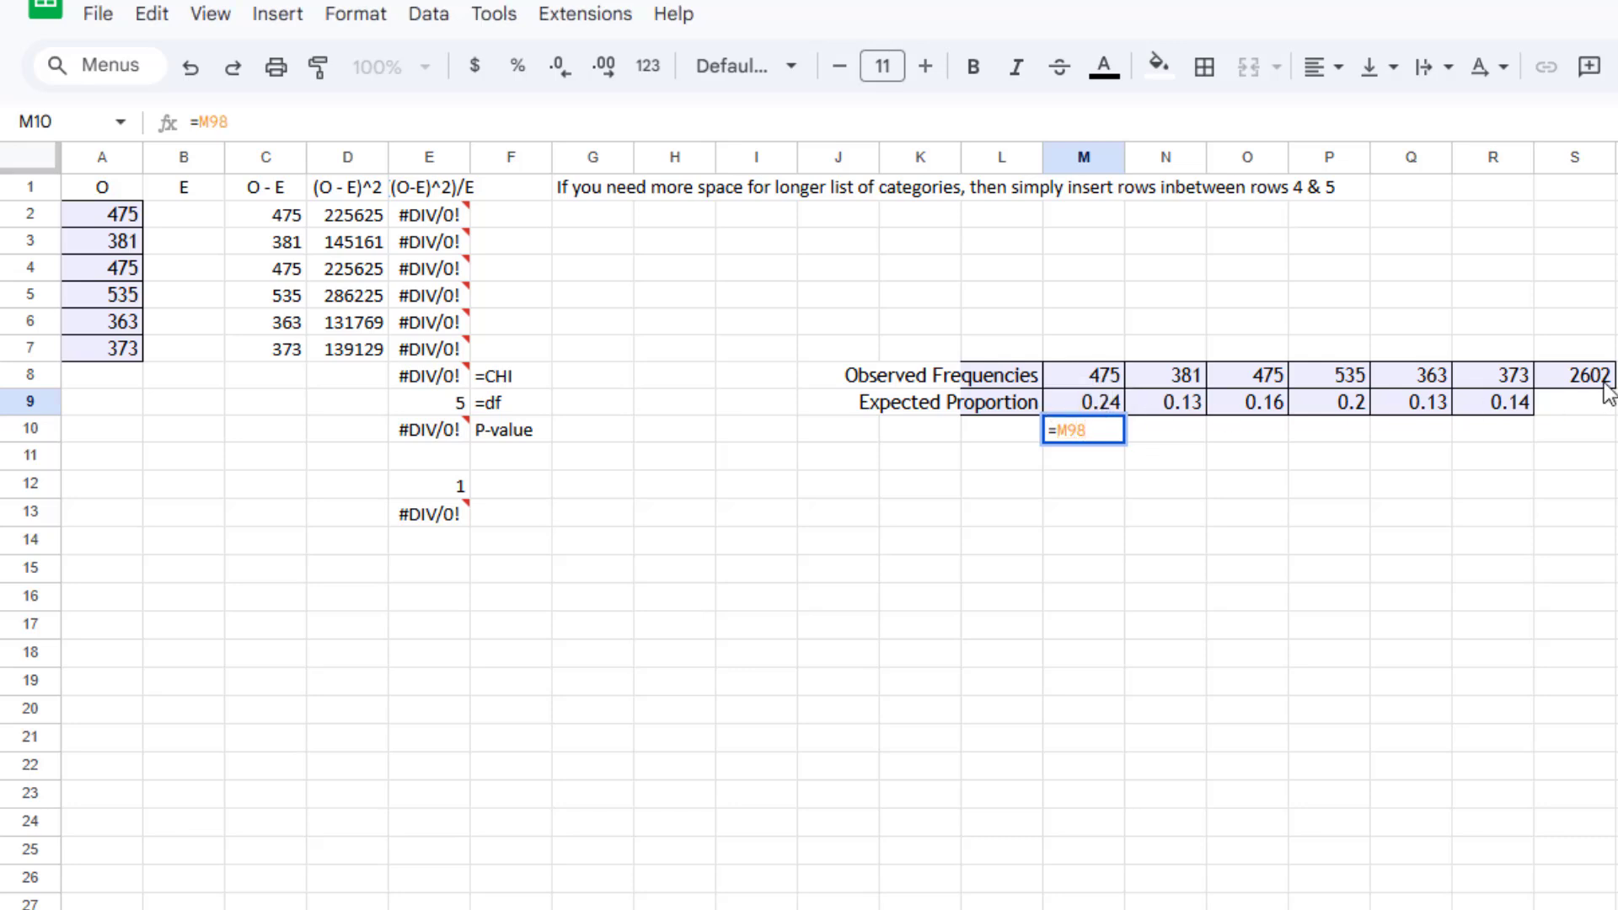
pyautogui.write('2602')
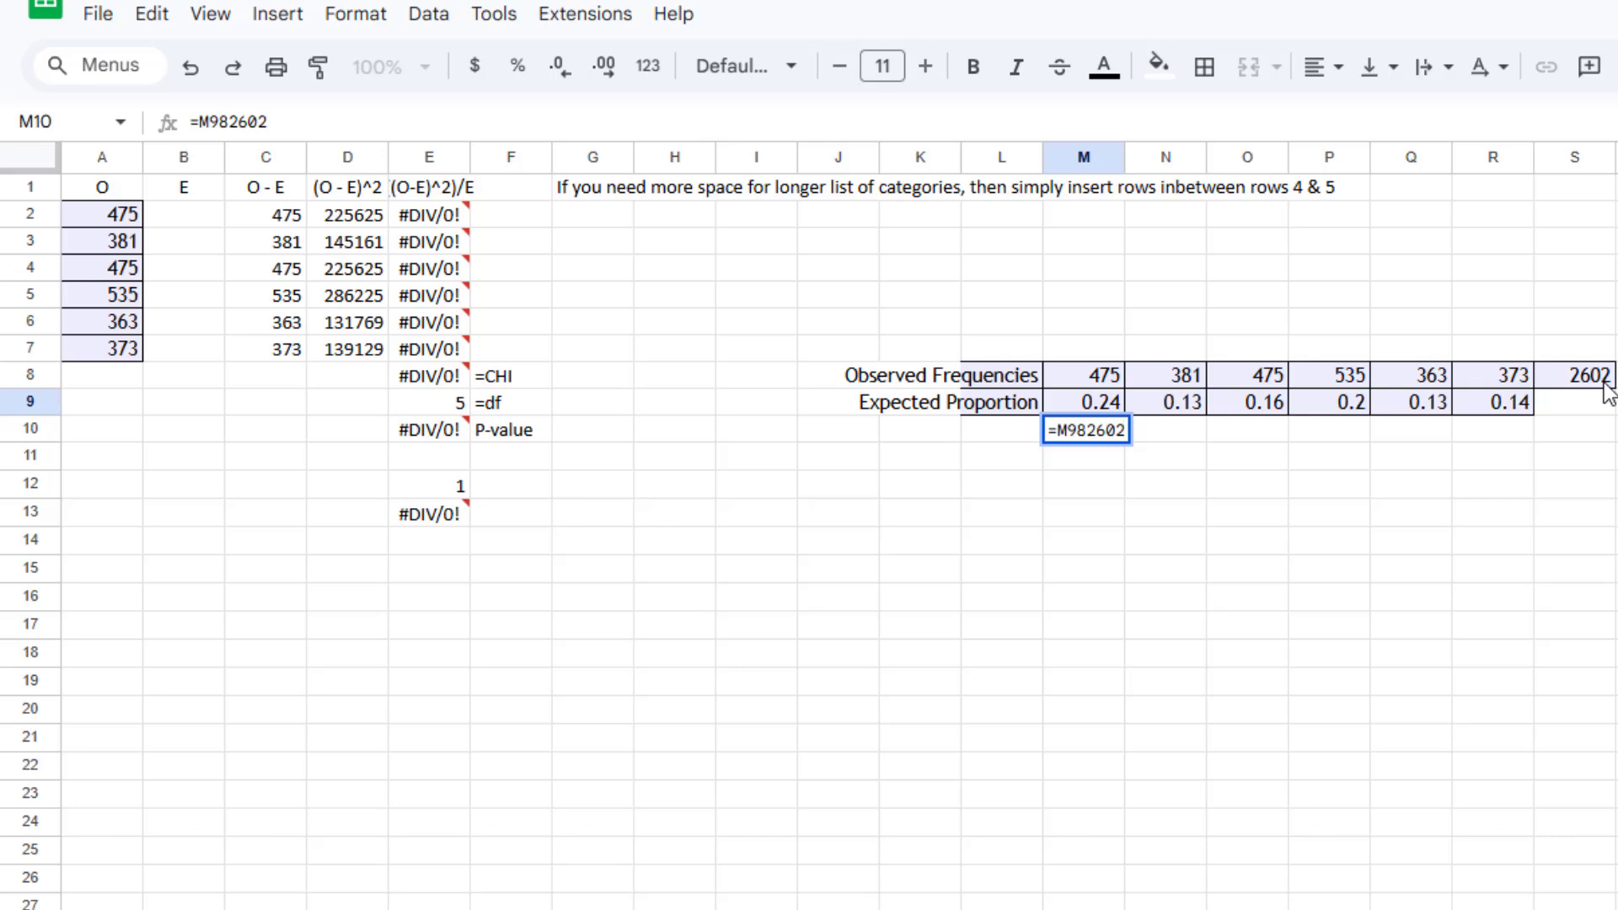
pyautogui.press('BackSpace')
pyautogui.press('BackSpace')
pyautogui.press('BackSpace')
pyautogui.press('BackSpace')
pyautogui.press('BackSpace')
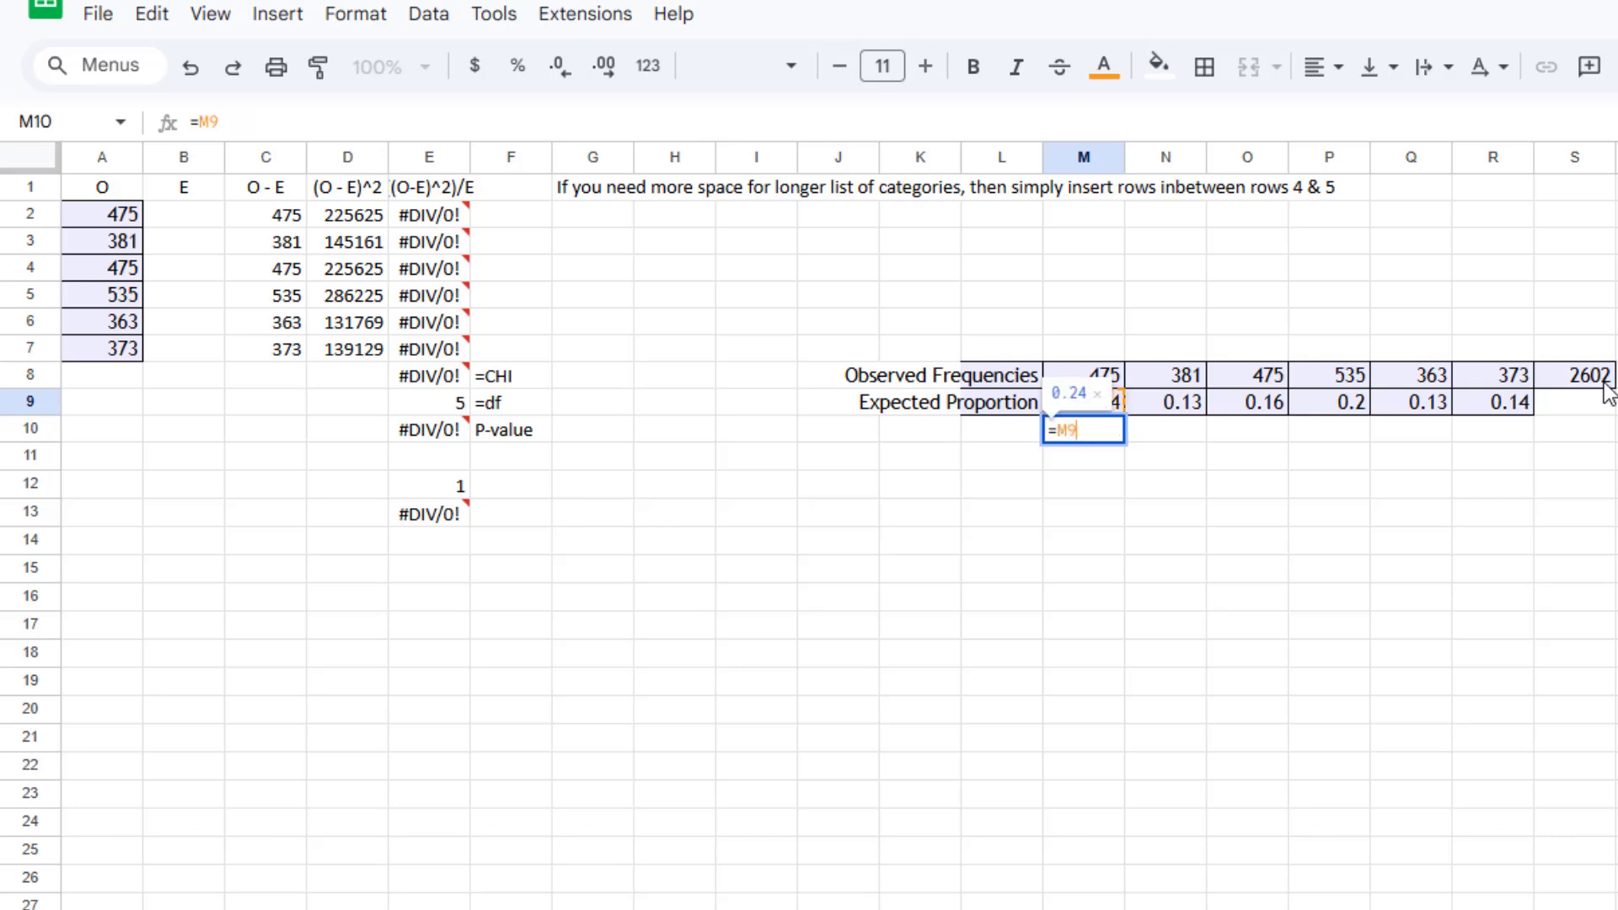
pyautogui.write('*2602')
pyautogui.press('Return')
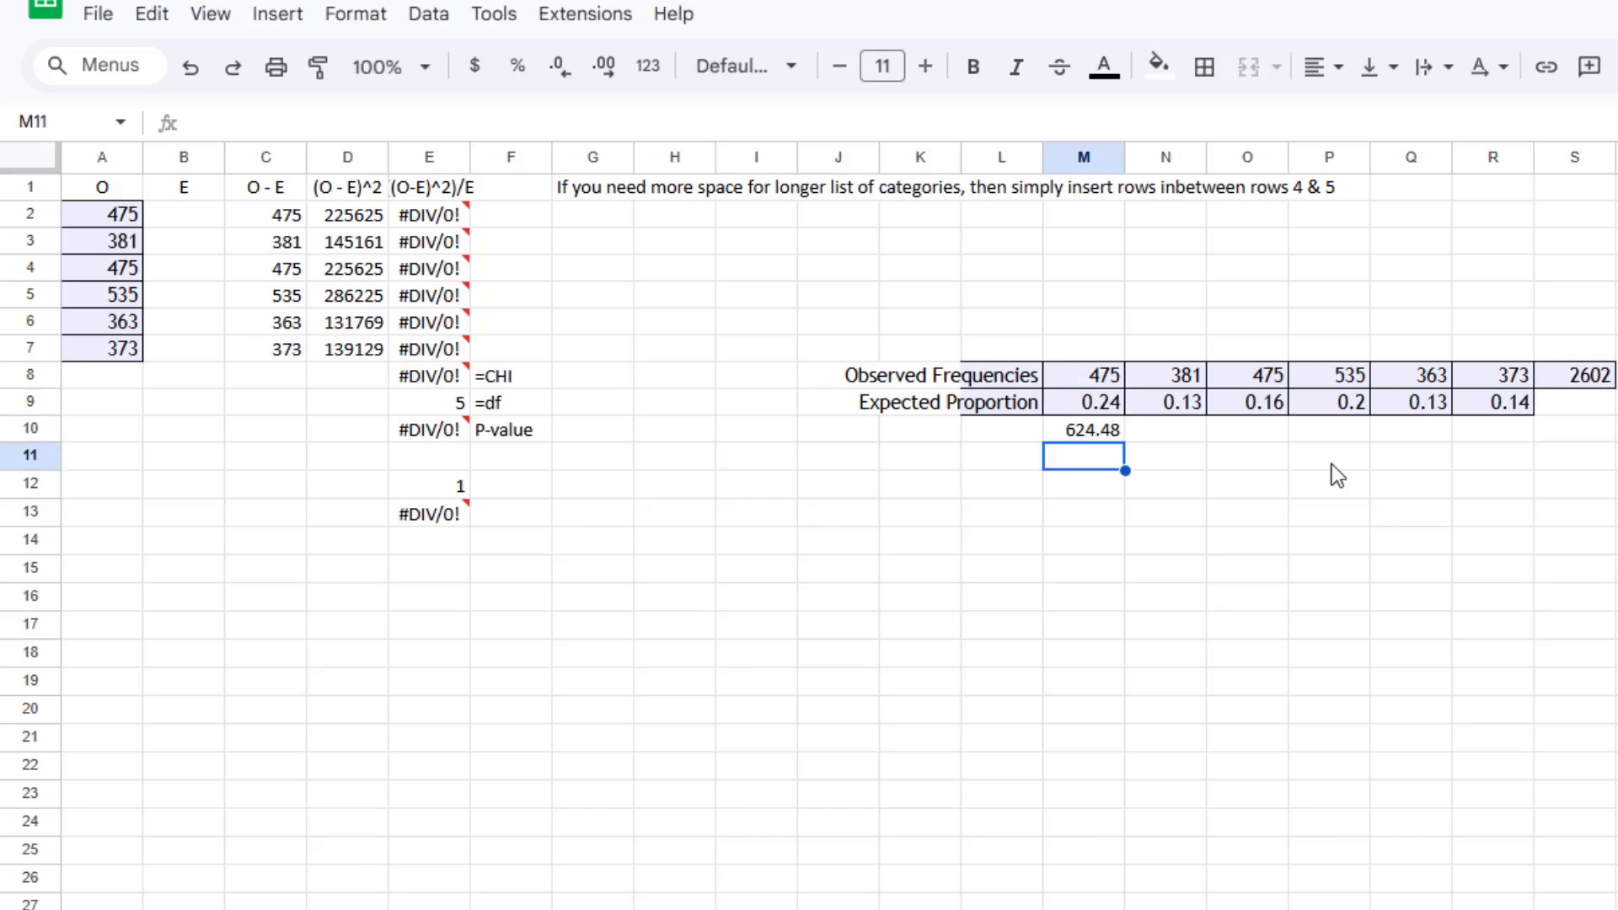
# Fill the expected-count formula from M10 across to R10 and check it.
pyautogui.click(1092, 434)
pyautogui.moveTo(1120, 438); pyautogui.dragTo(1515, 434)
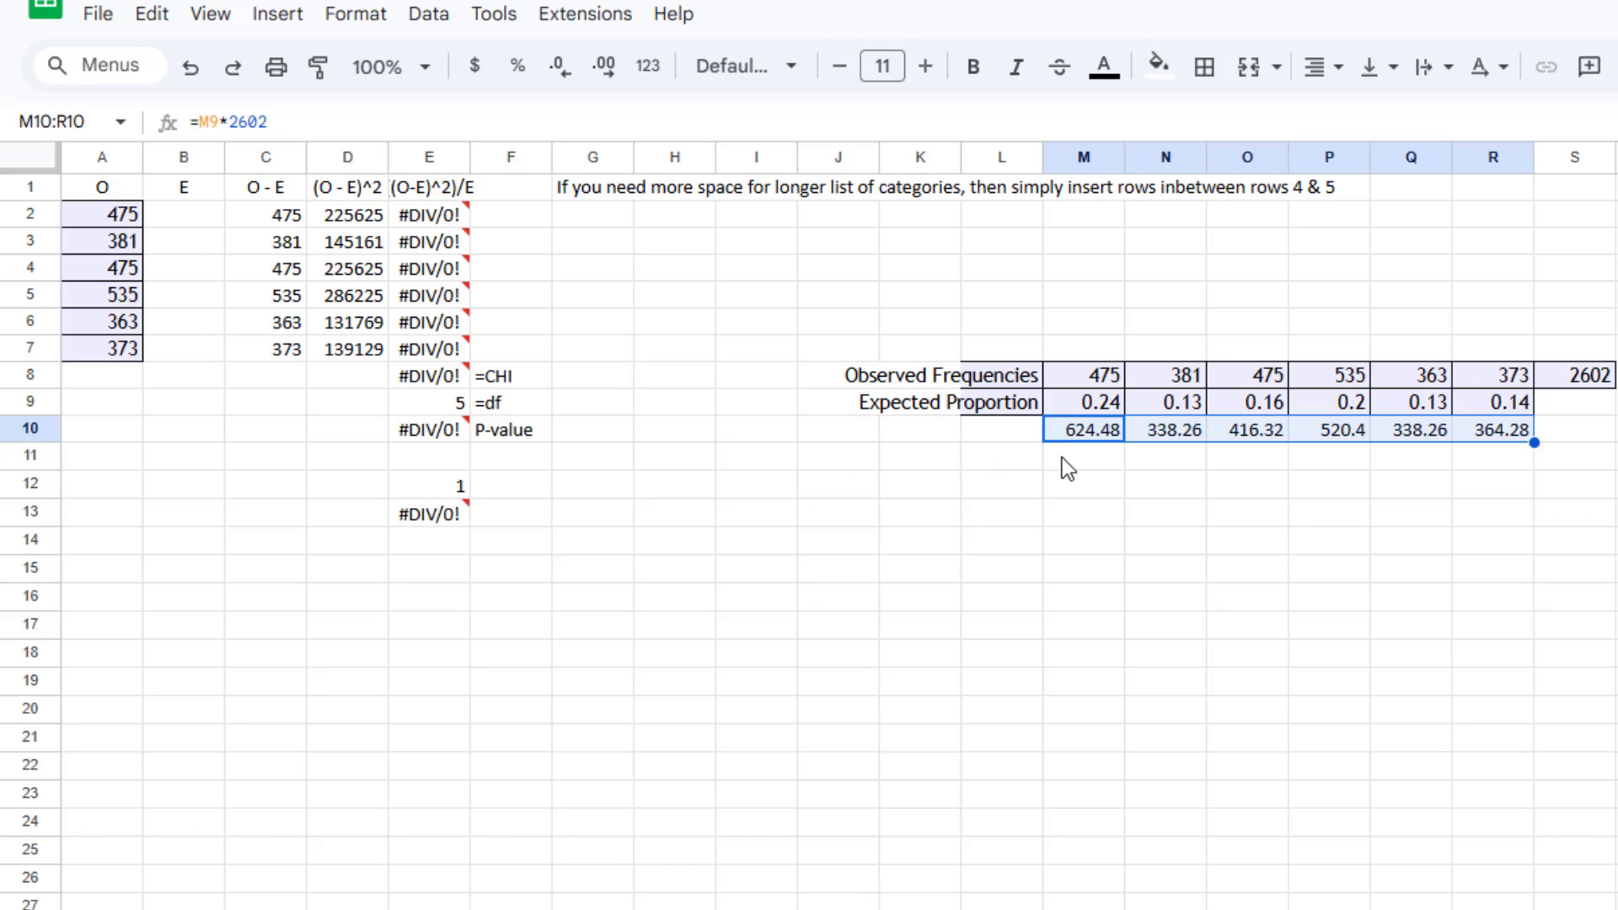
pyautogui.click(194, 122)
pyautogui.hotkey('ctrl', 'a')
pyautogui.click(1081, 486)
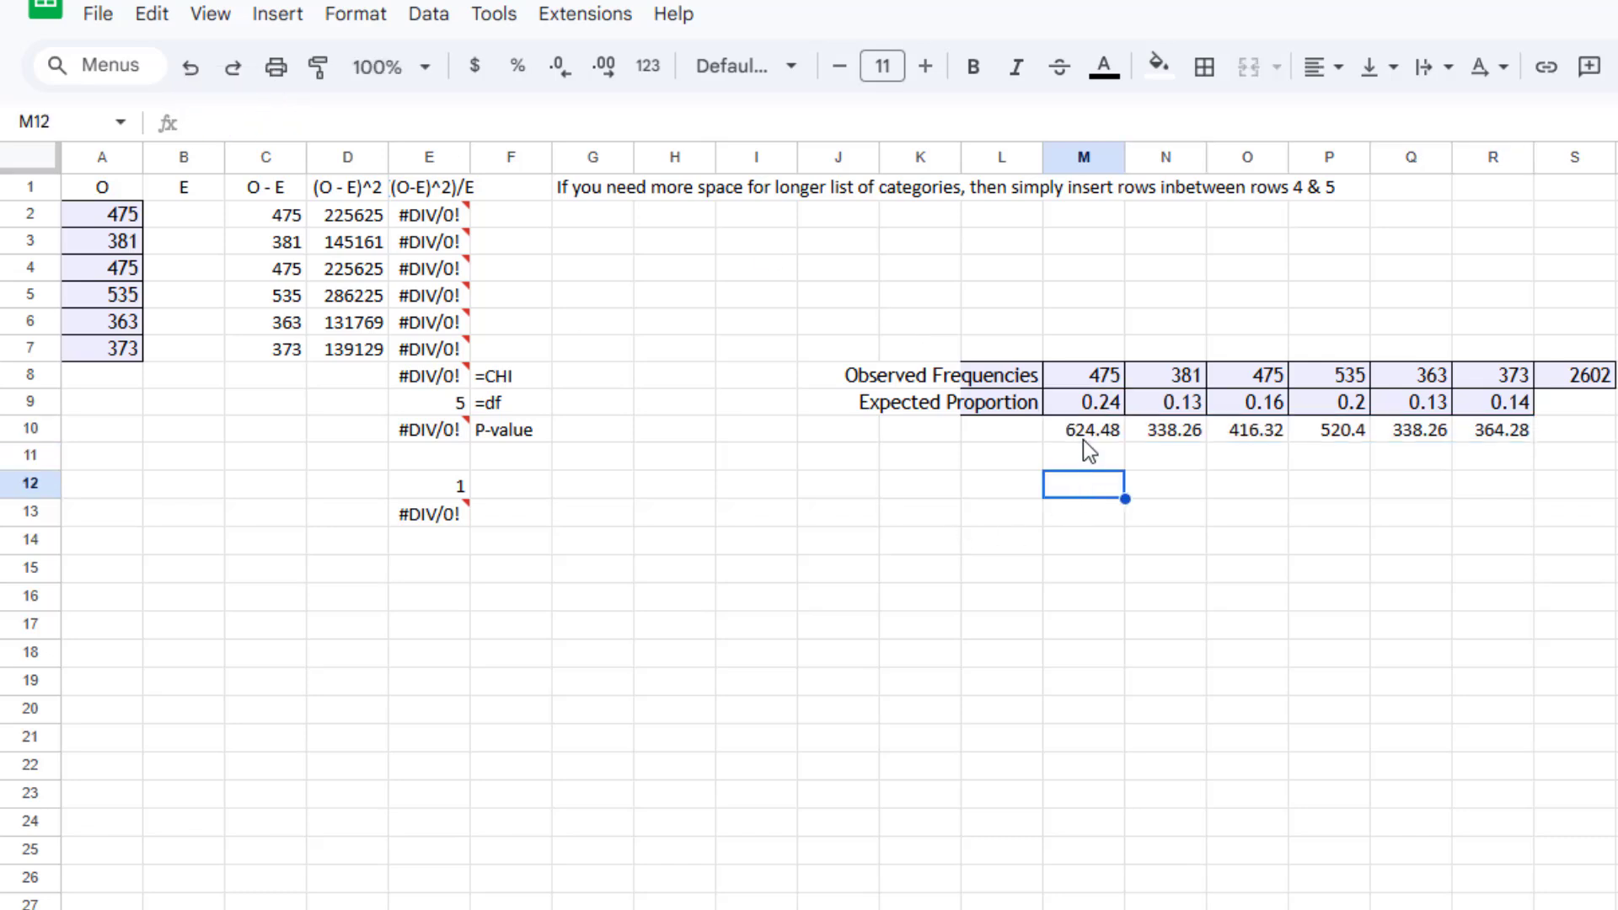
# Copy the expected counts in M10:R10 and paste them as values only into row 12 starting at M12.
pyautogui.moveTo(1074, 429); pyautogui.dragTo(1486, 438)
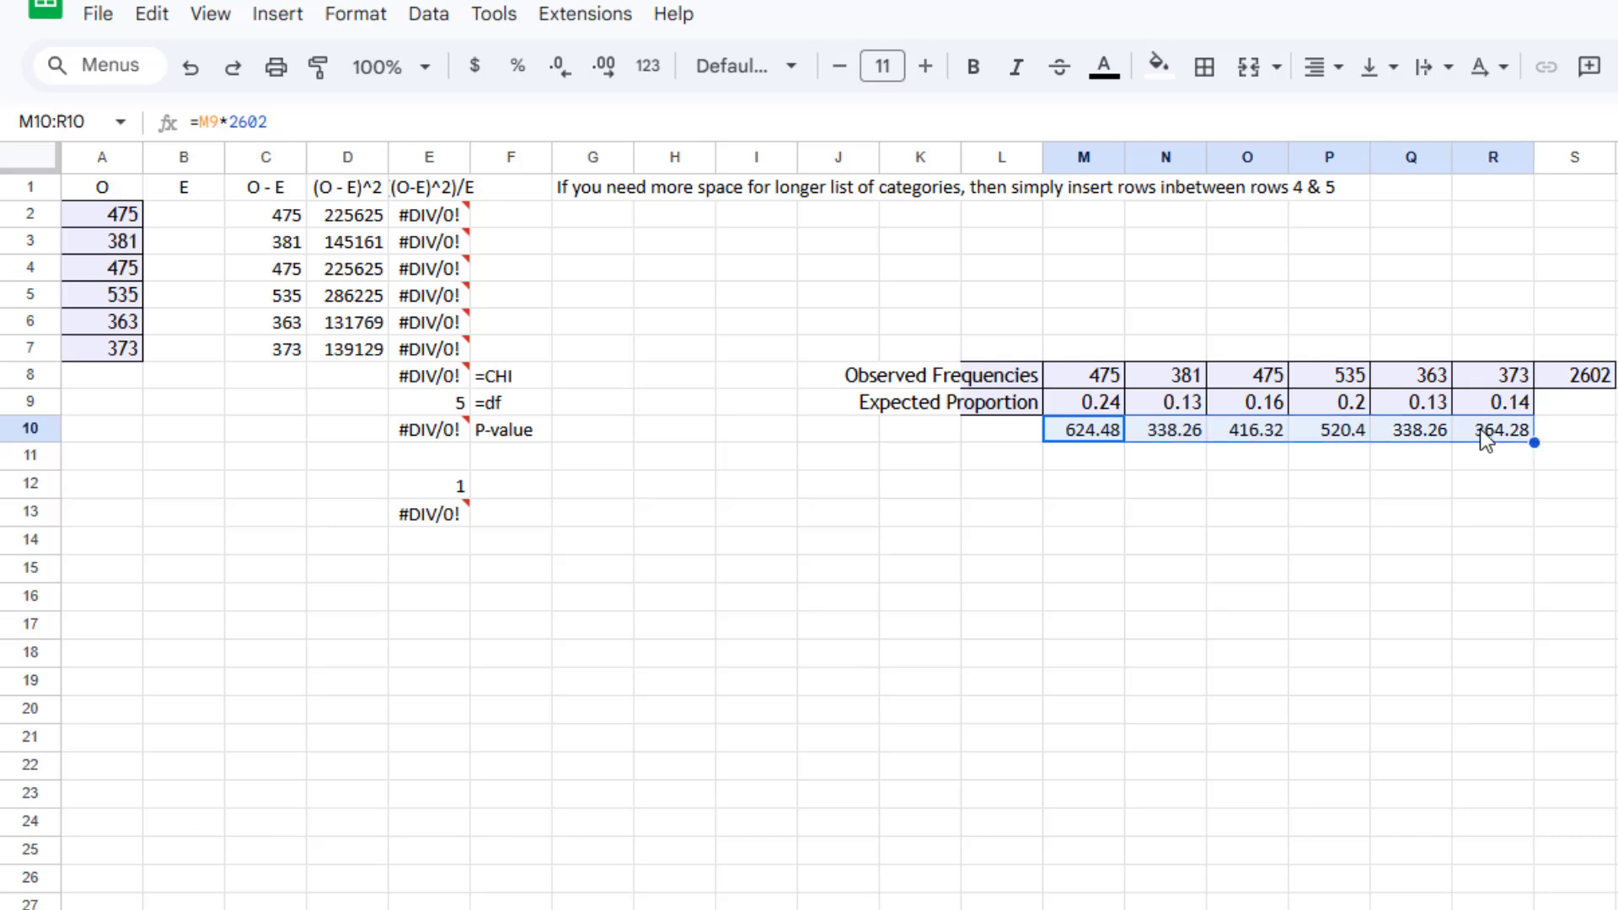
pyautogui.hotkey('ctrl', 'c')
pyautogui.click(1081, 487)
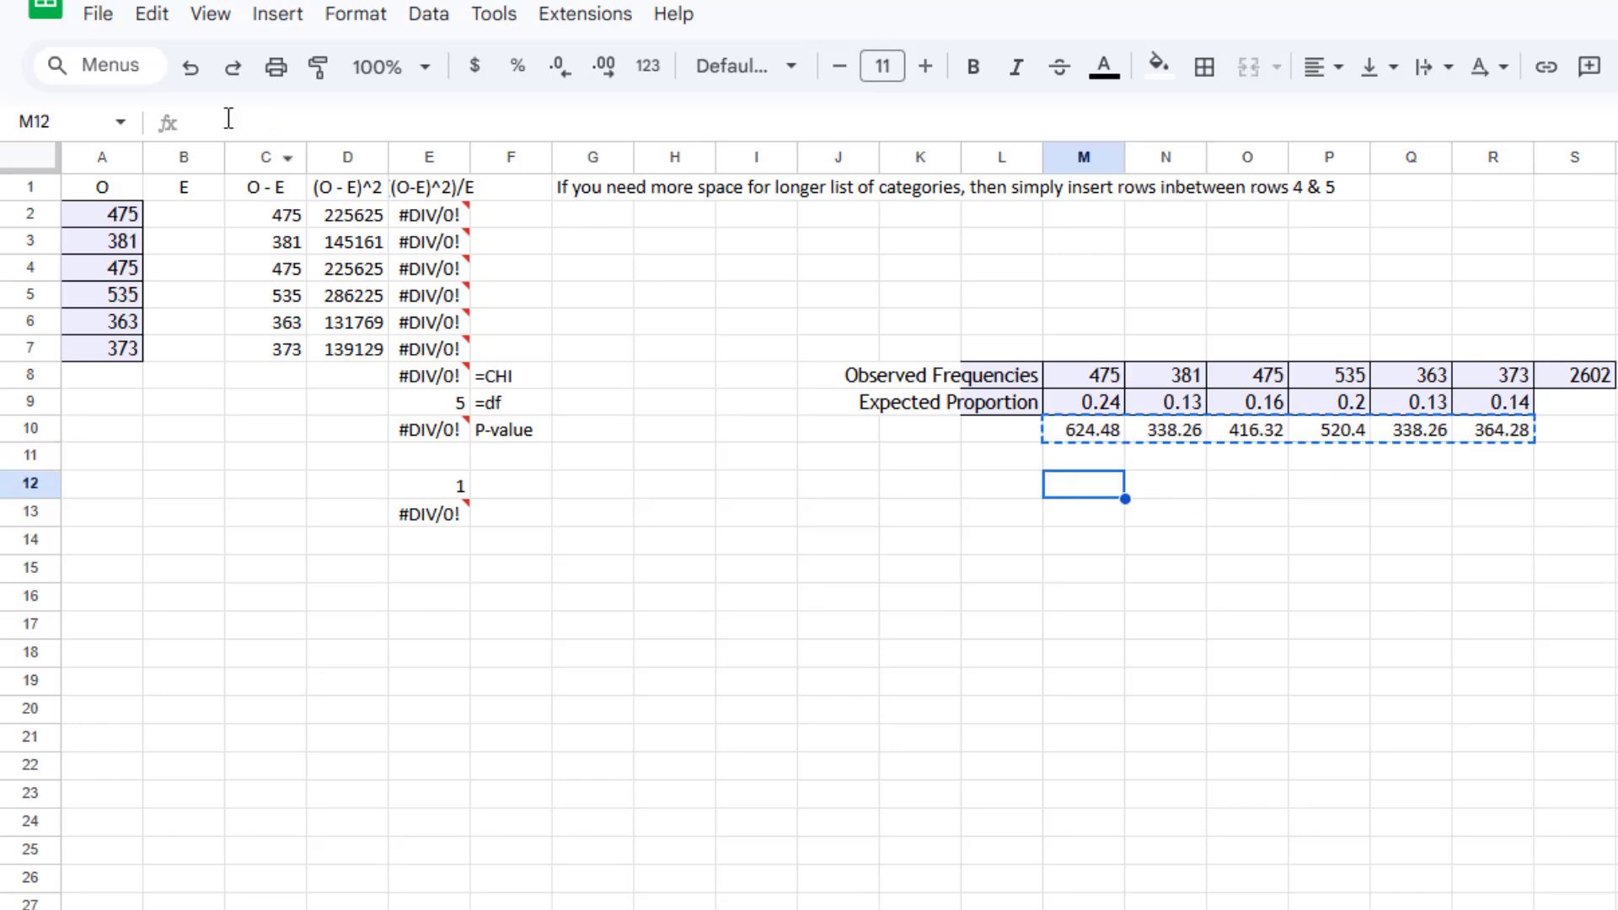
pyautogui.click(153, 14)
pyautogui.moveTo(202, 301)
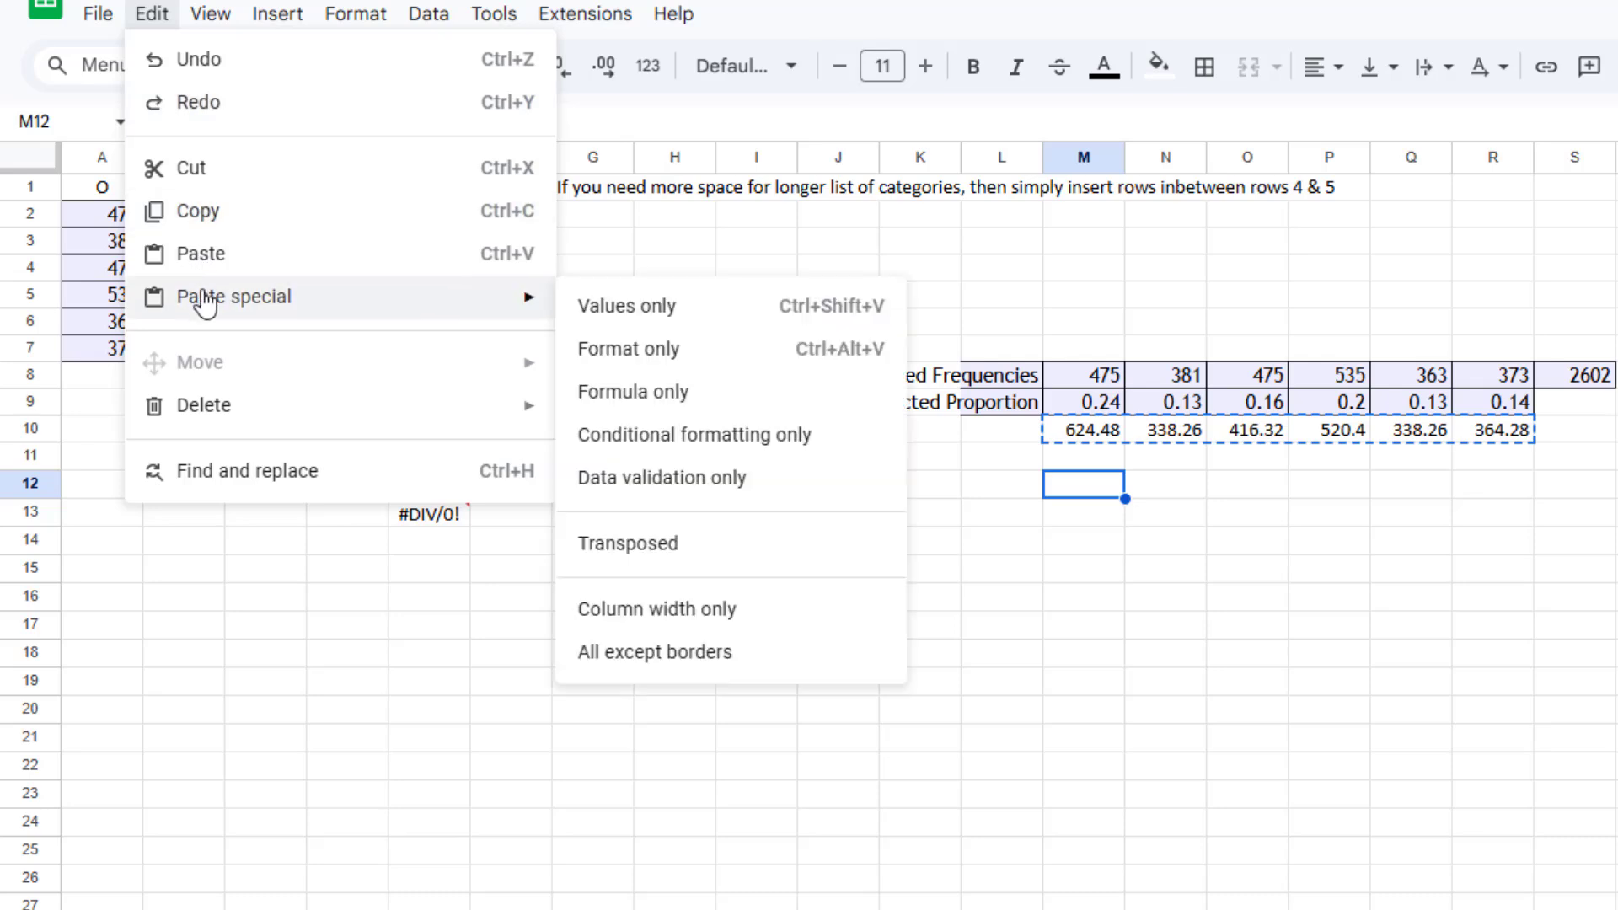
pyautogui.click(613, 306)
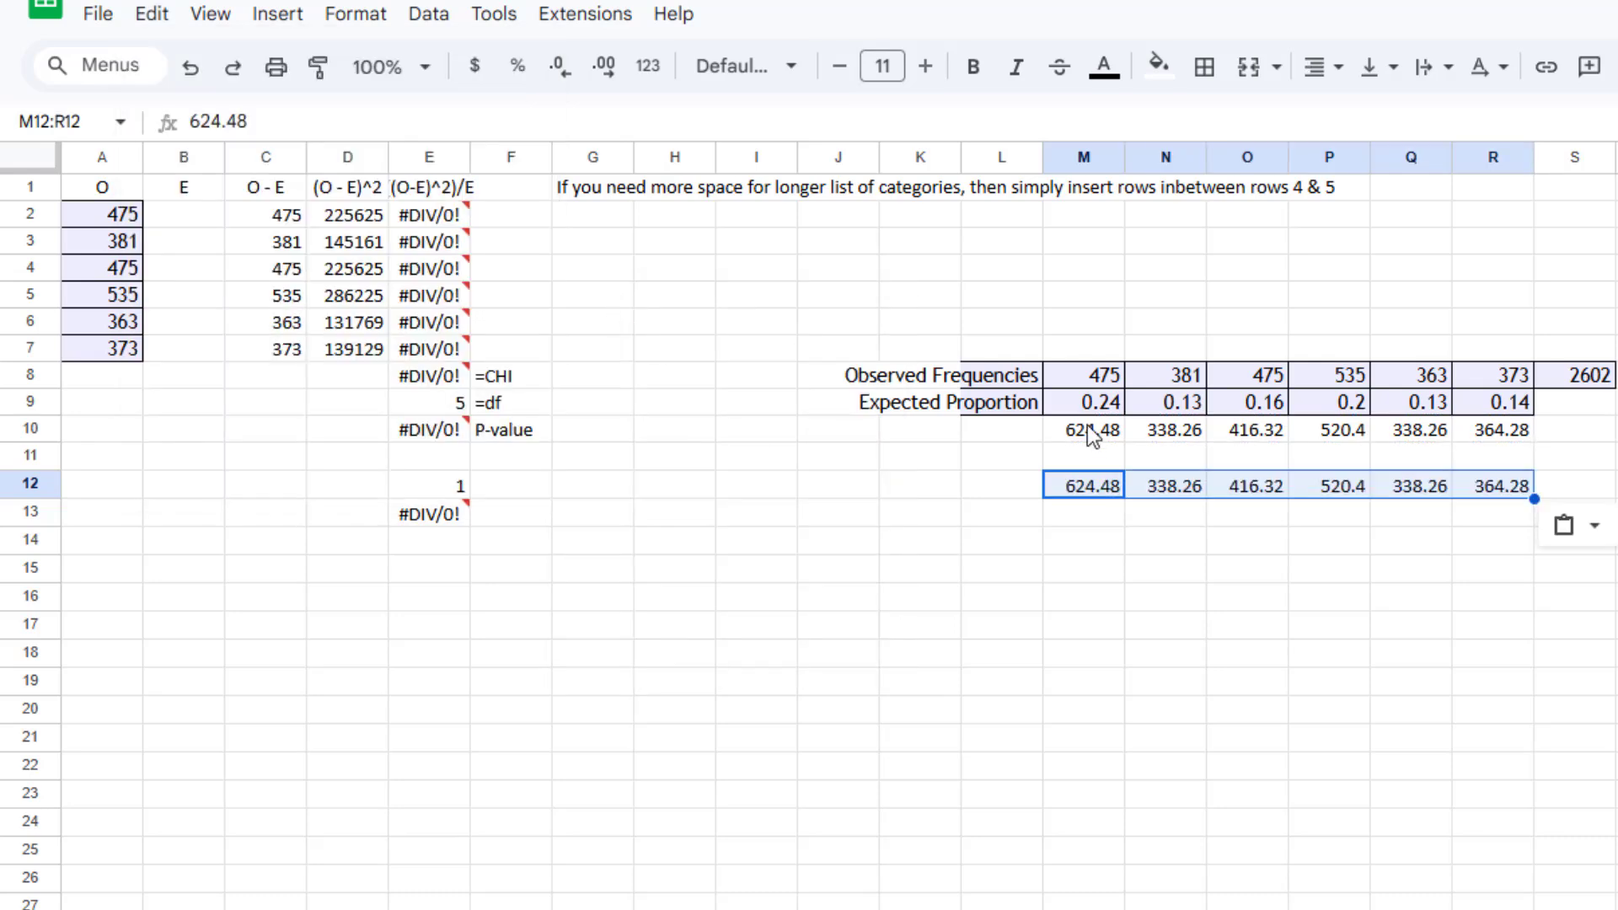
pyautogui.click(1080, 488)
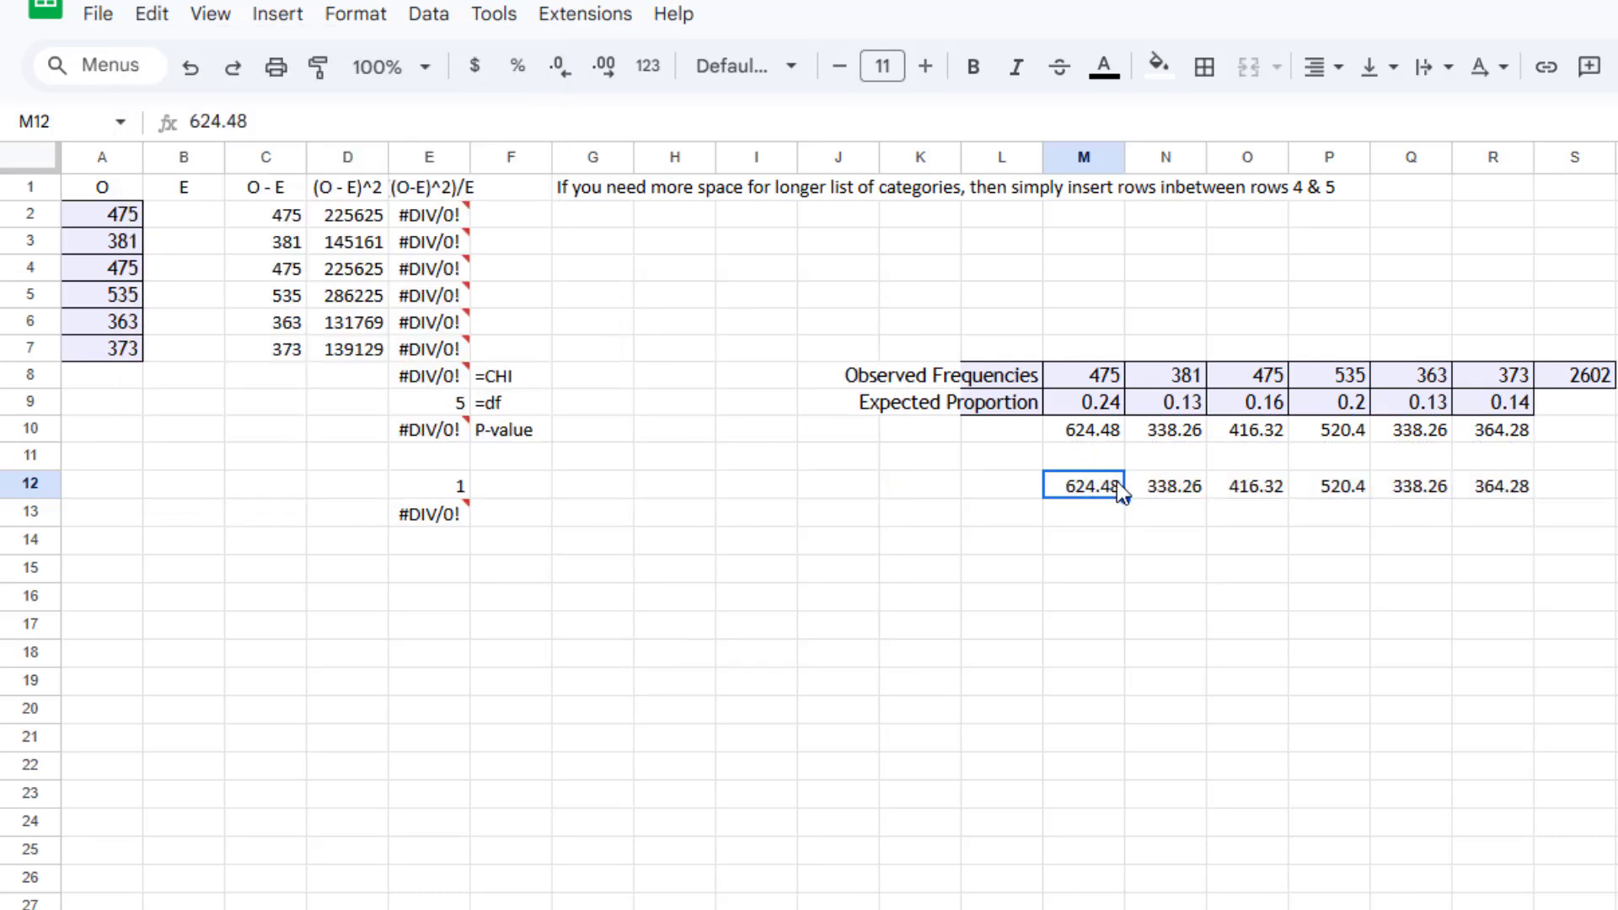
pyautogui.click(1180, 493)
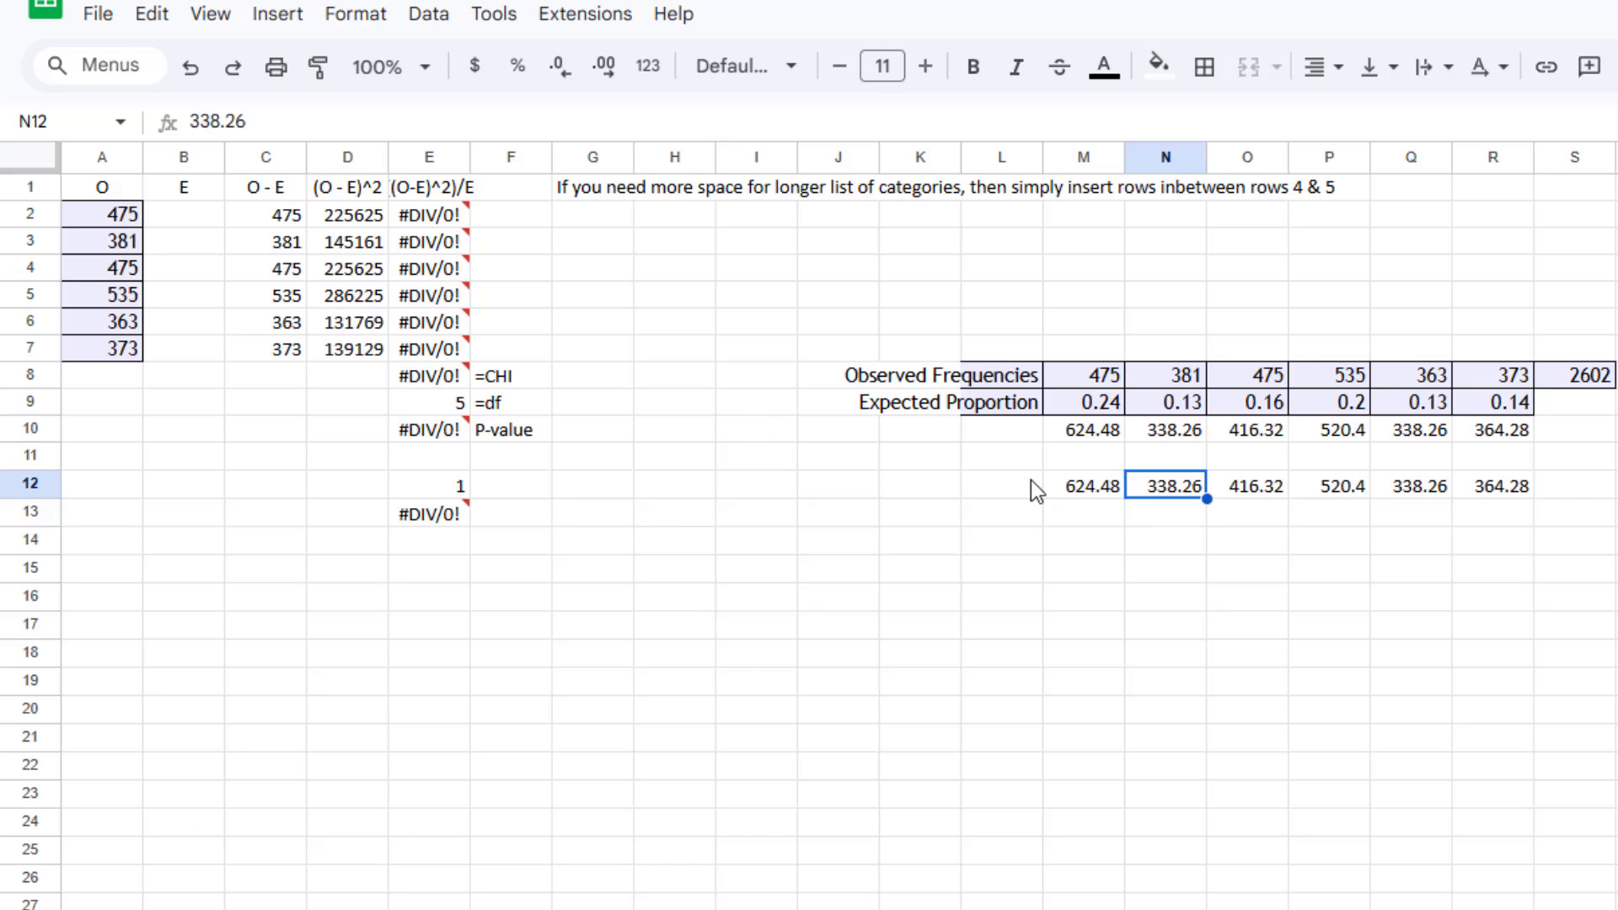
# Copy the expected count values in M12:R12 and paste them transposed into the E column starting at B2.
pyautogui.moveTo(1075, 492); pyautogui.dragTo(1481, 501)
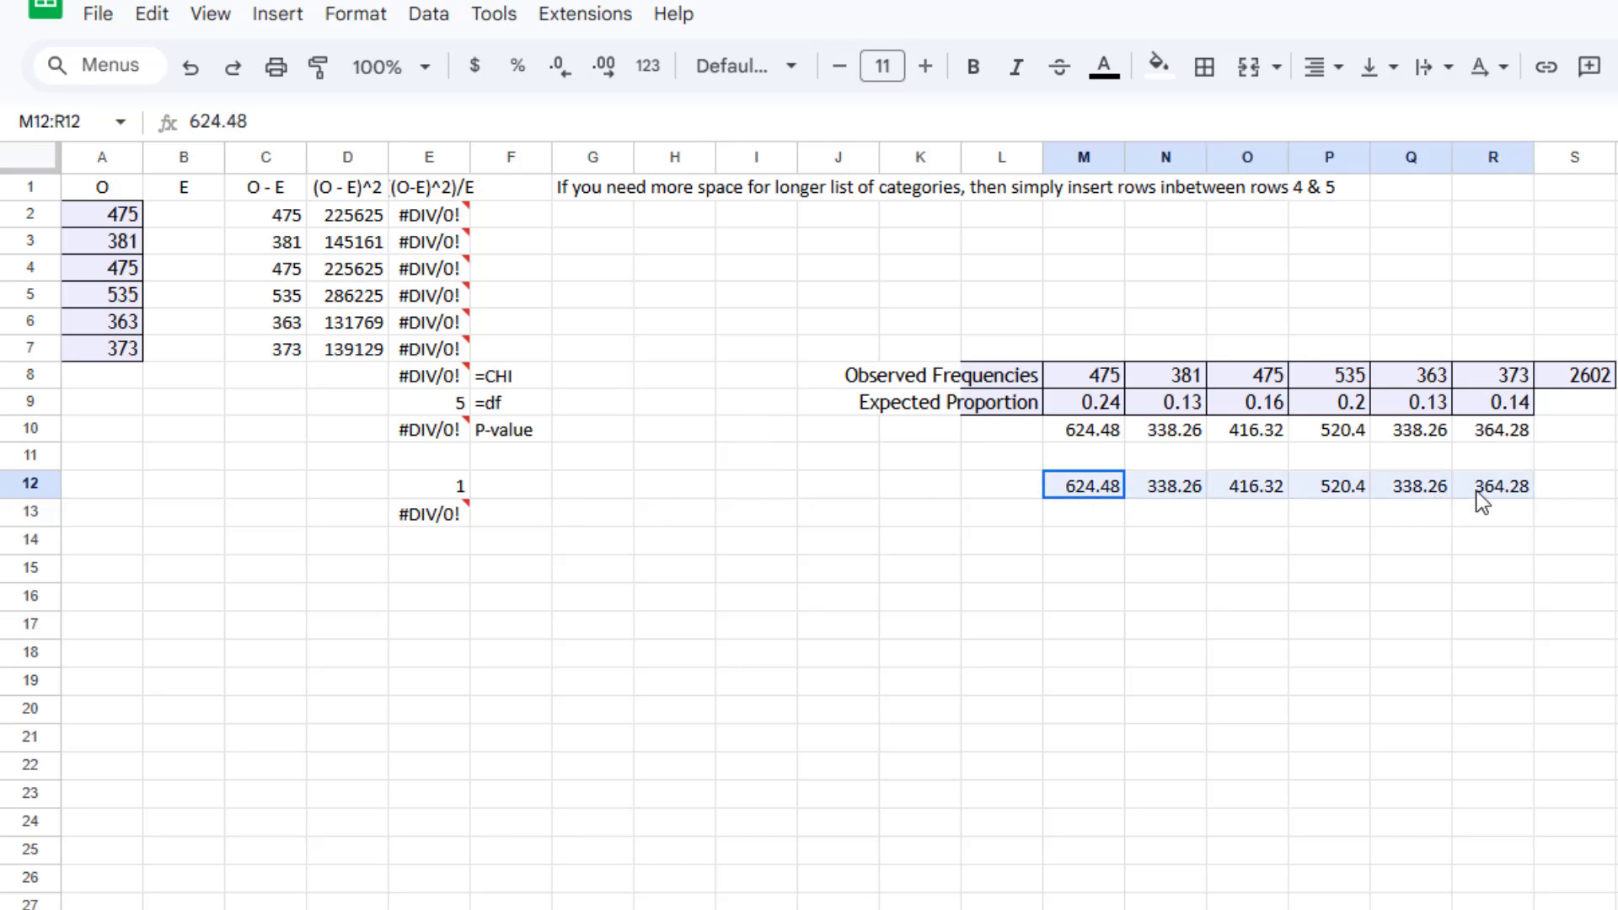
pyautogui.hotkey('ctrl', 'c')
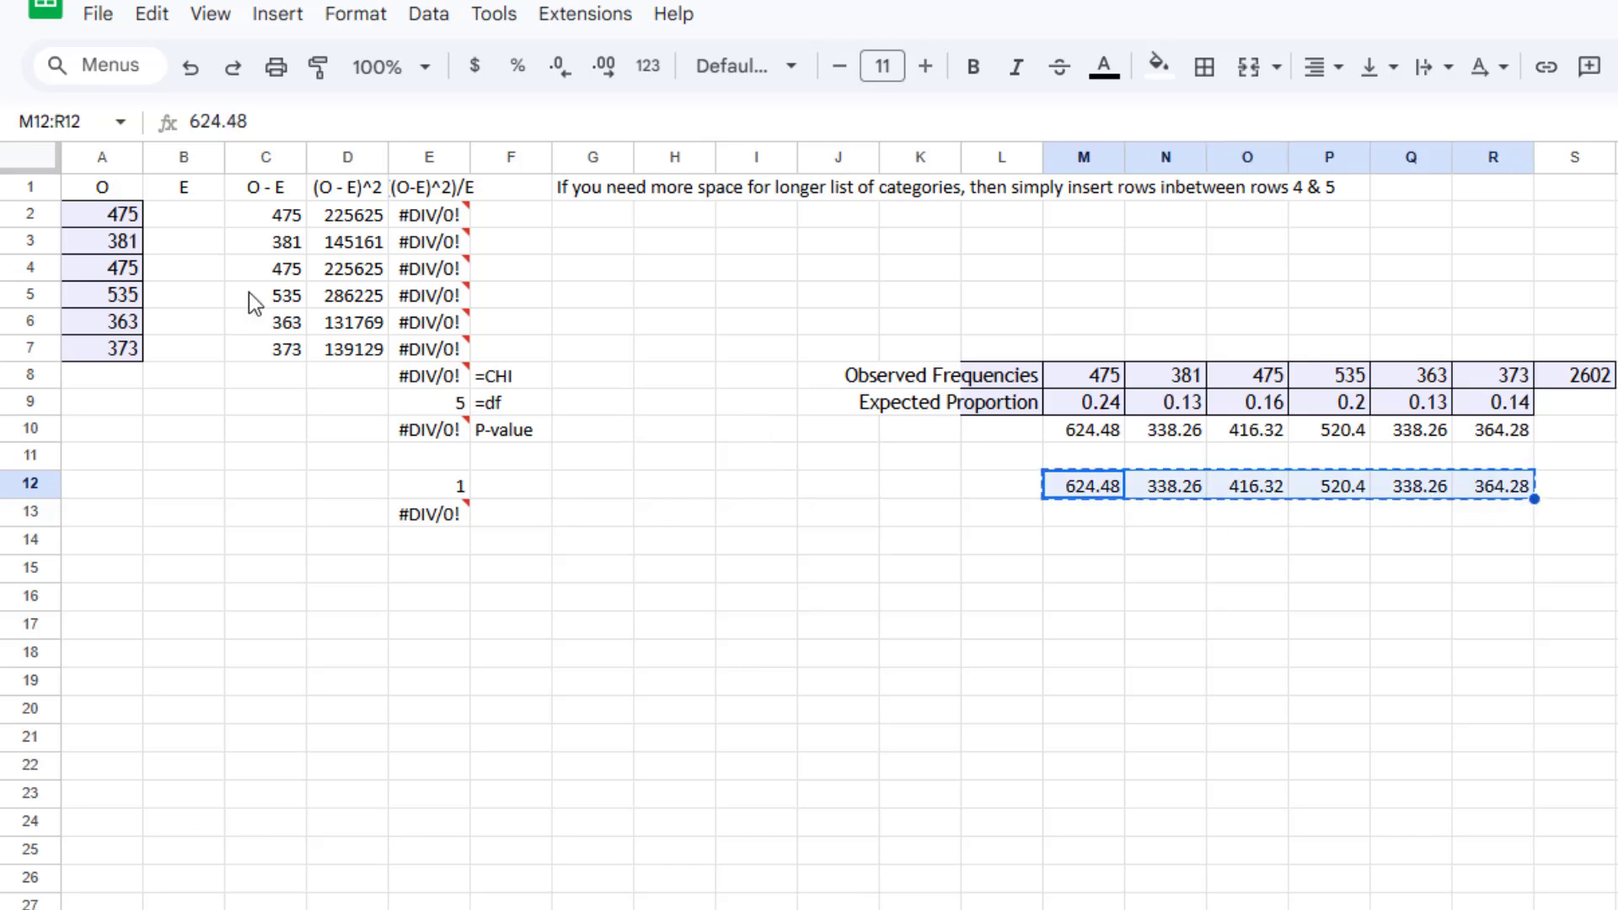
pyautogui.click(188, 216)
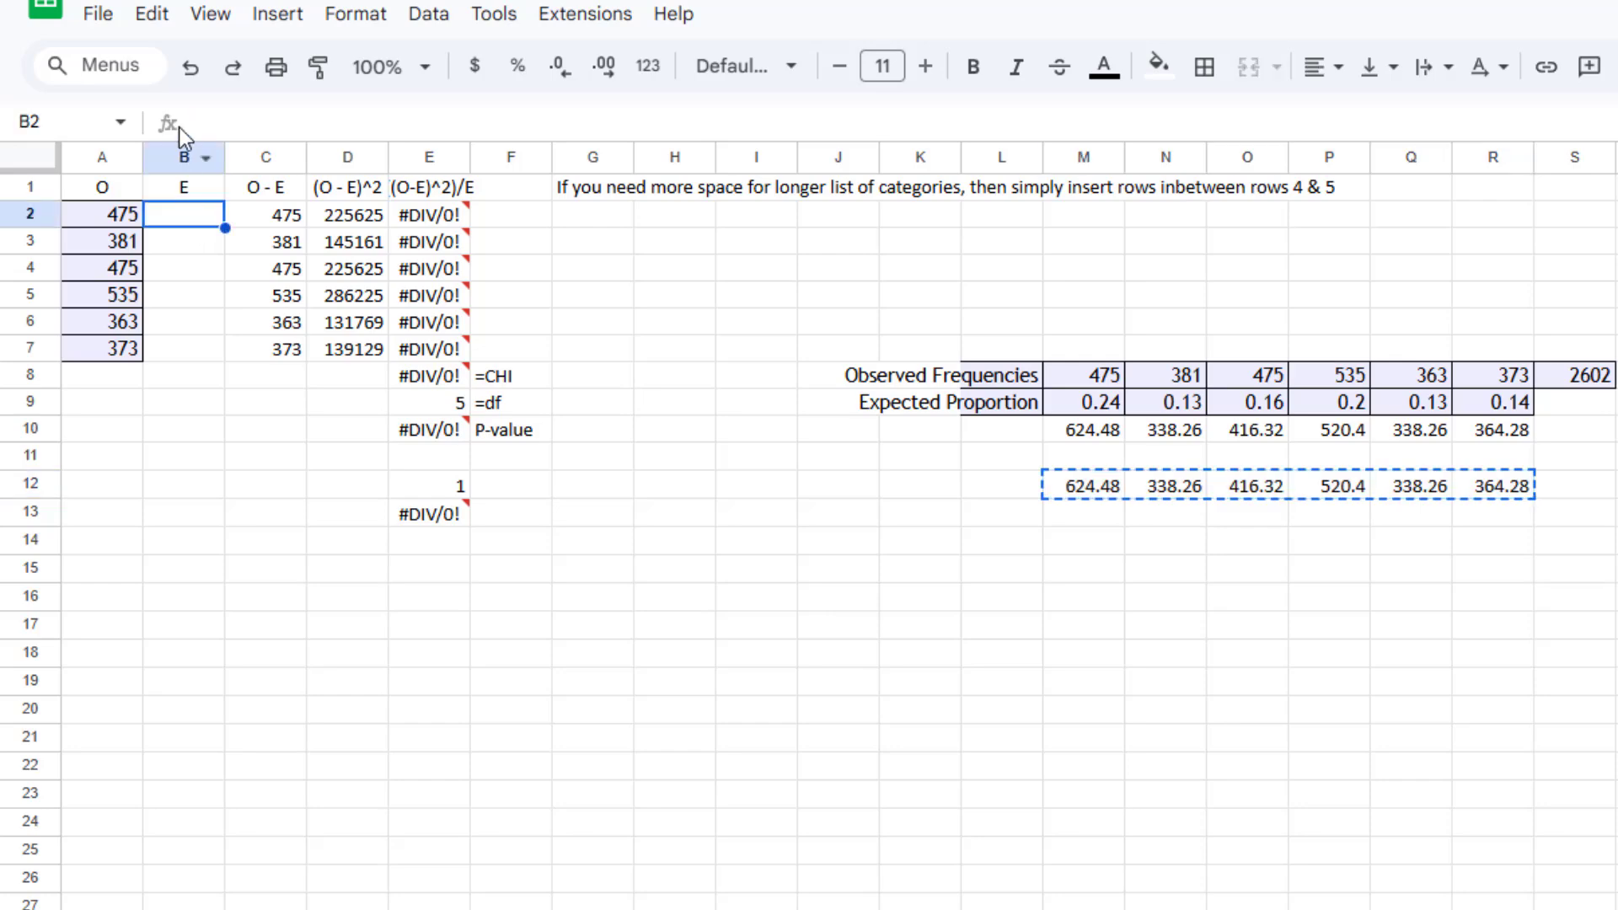
pyautogui.click(160, 25)
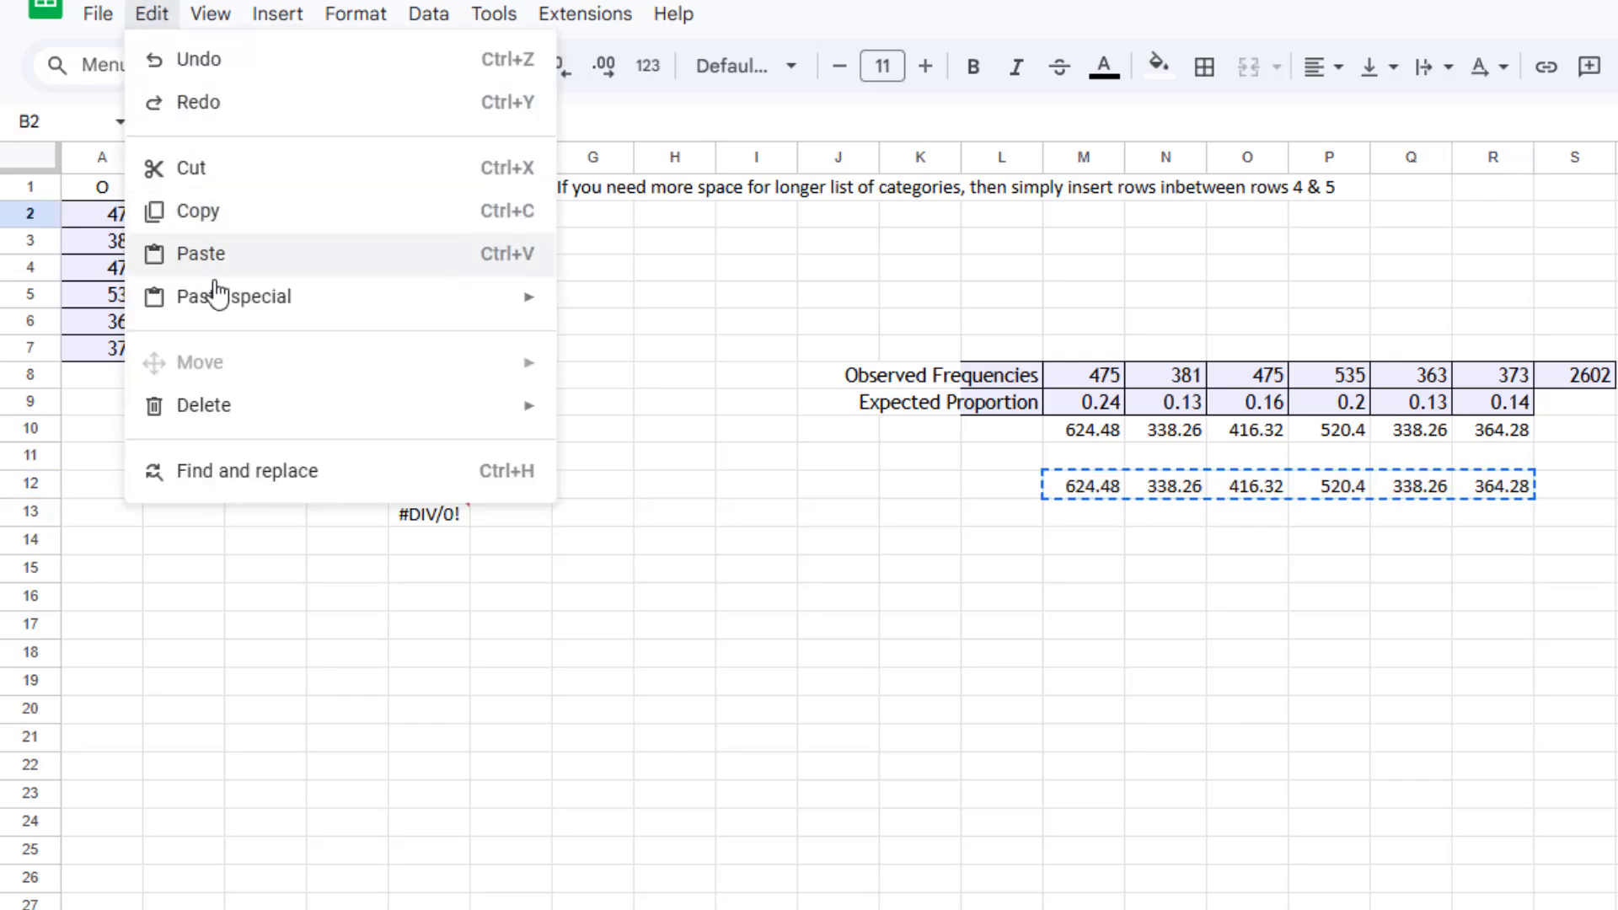
pyautogui.moveTo(224, 301)
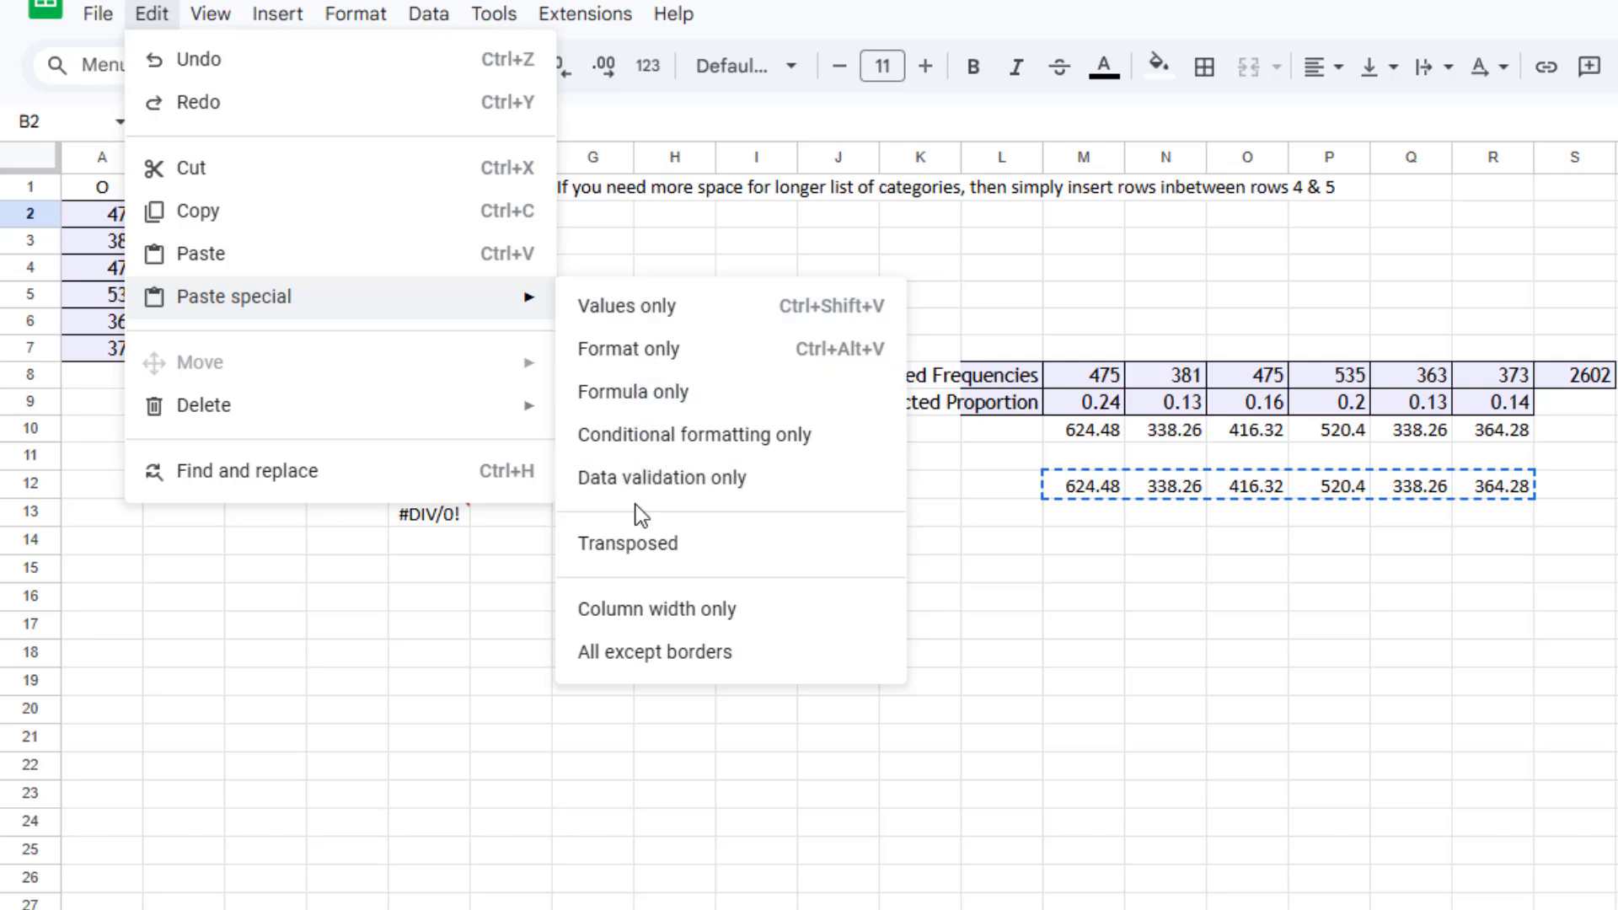
pyautogui.click(634, 546)
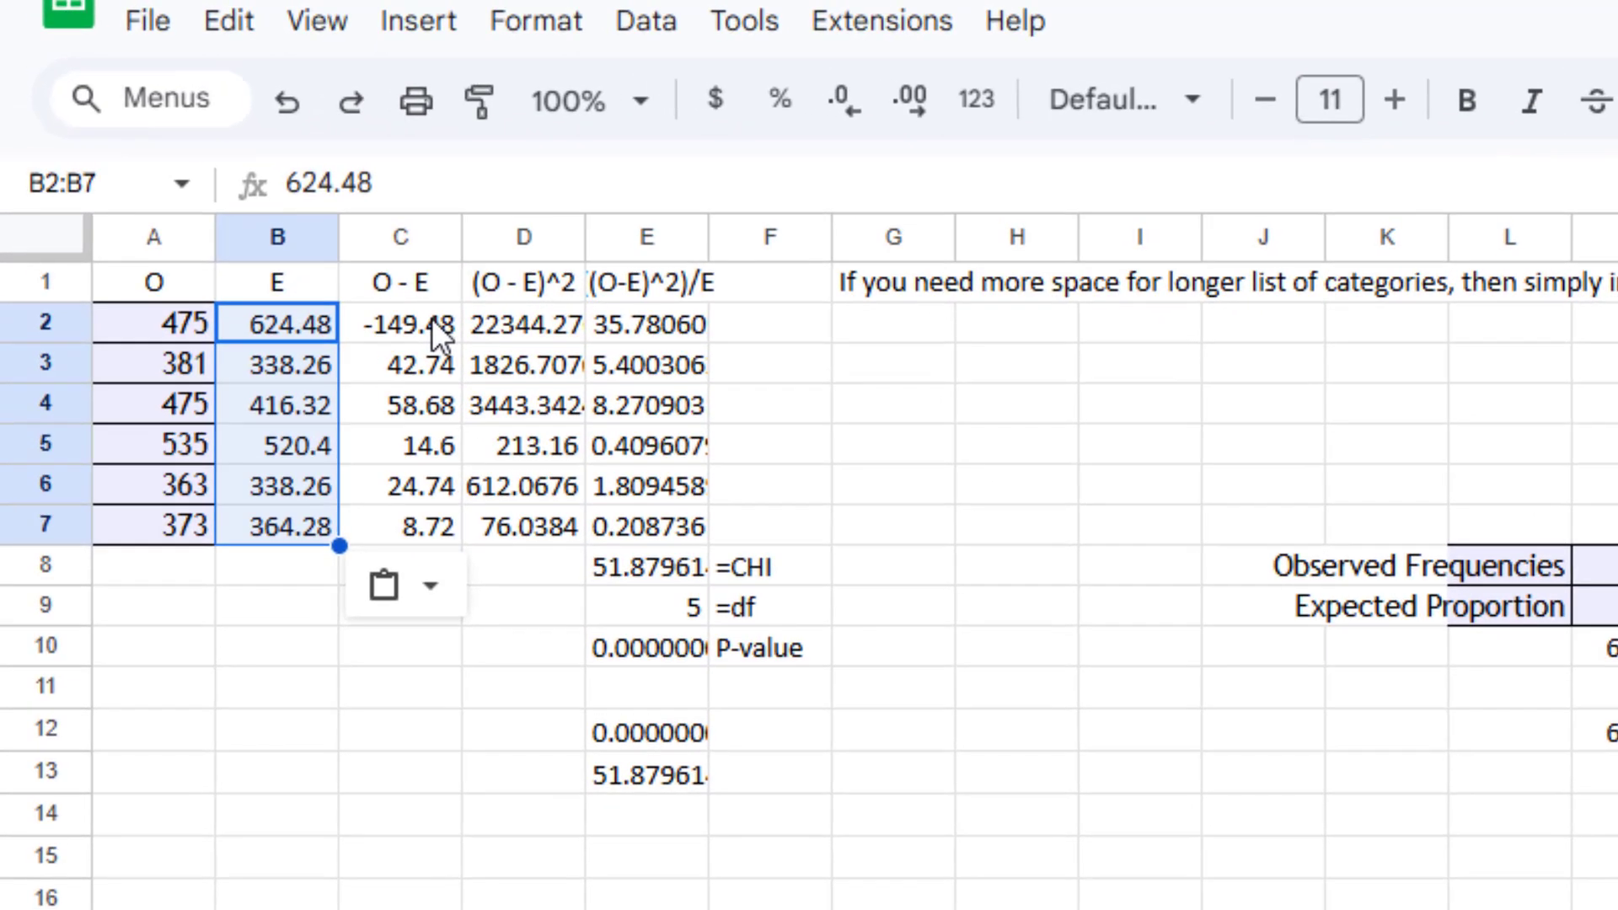
# Examine the formulas behind O - E, (O - E)^2, (O-E)^2/E, CHI and df in C2, D2, E2, E8 and E9.
pyautogui.click(435, 331)
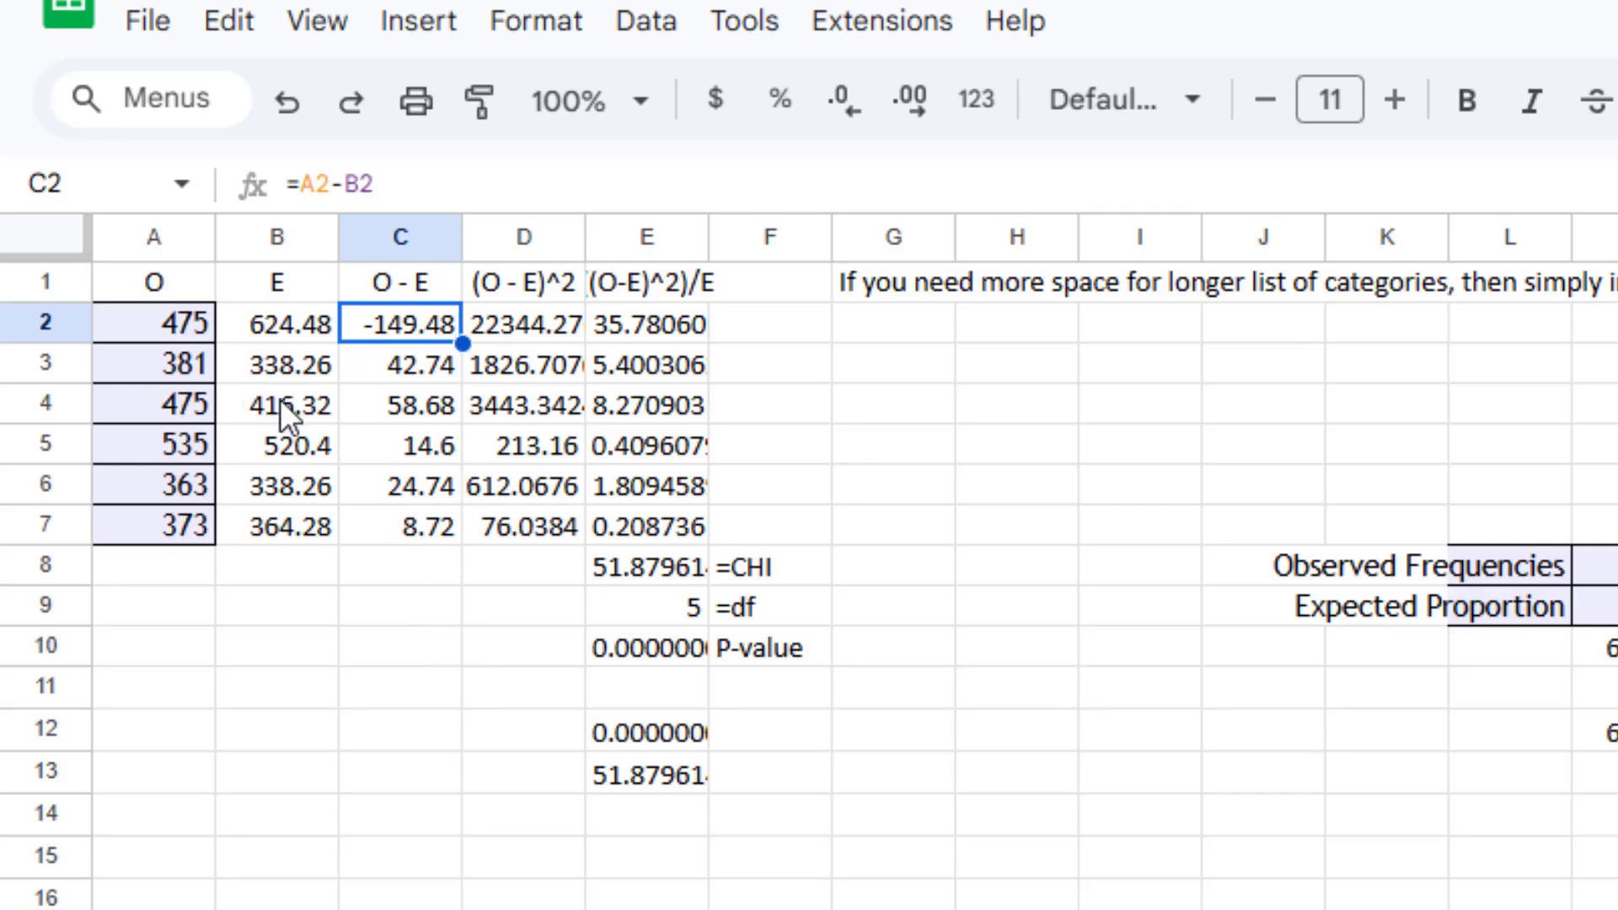
pyautogui.click(522, 335)
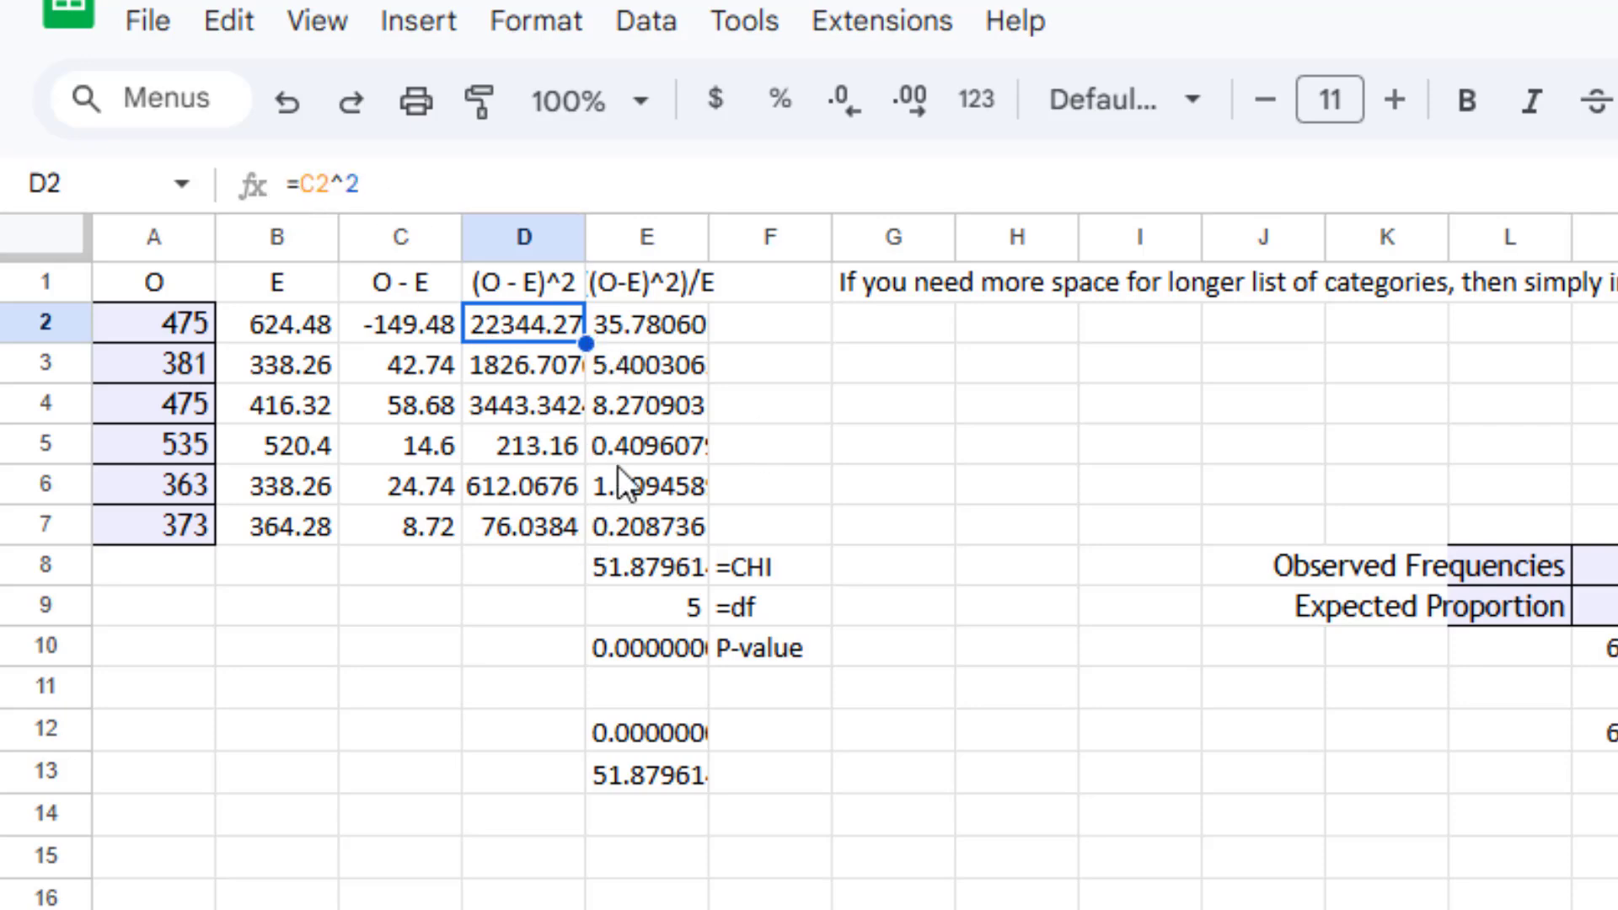
pyautogui.click(640, 321)
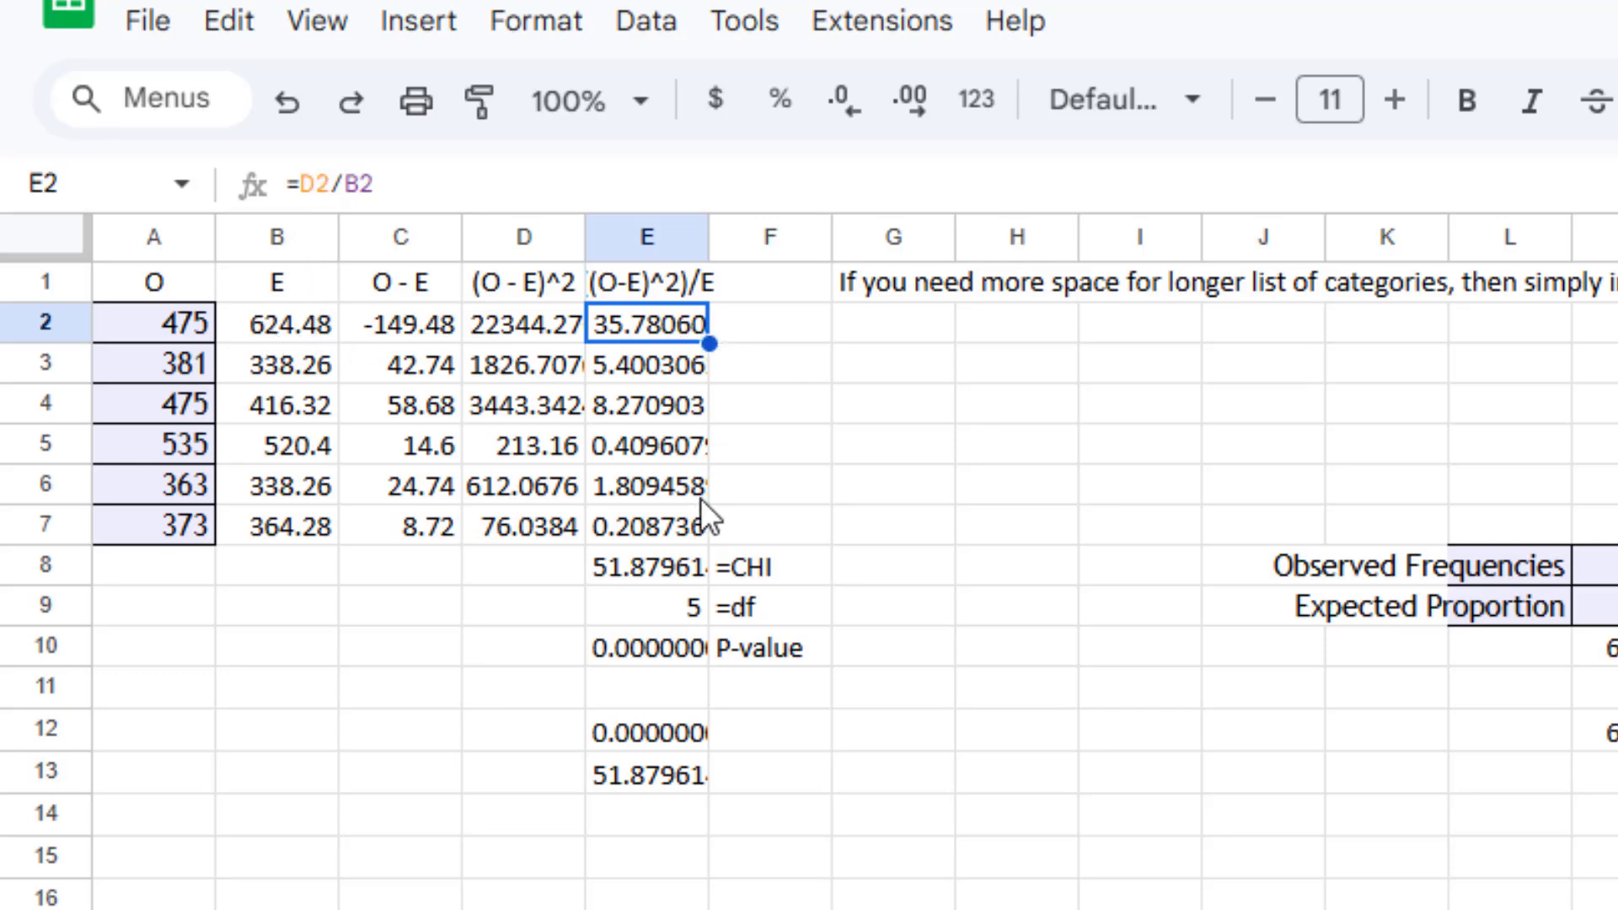
pyautogui.click(651, 574)
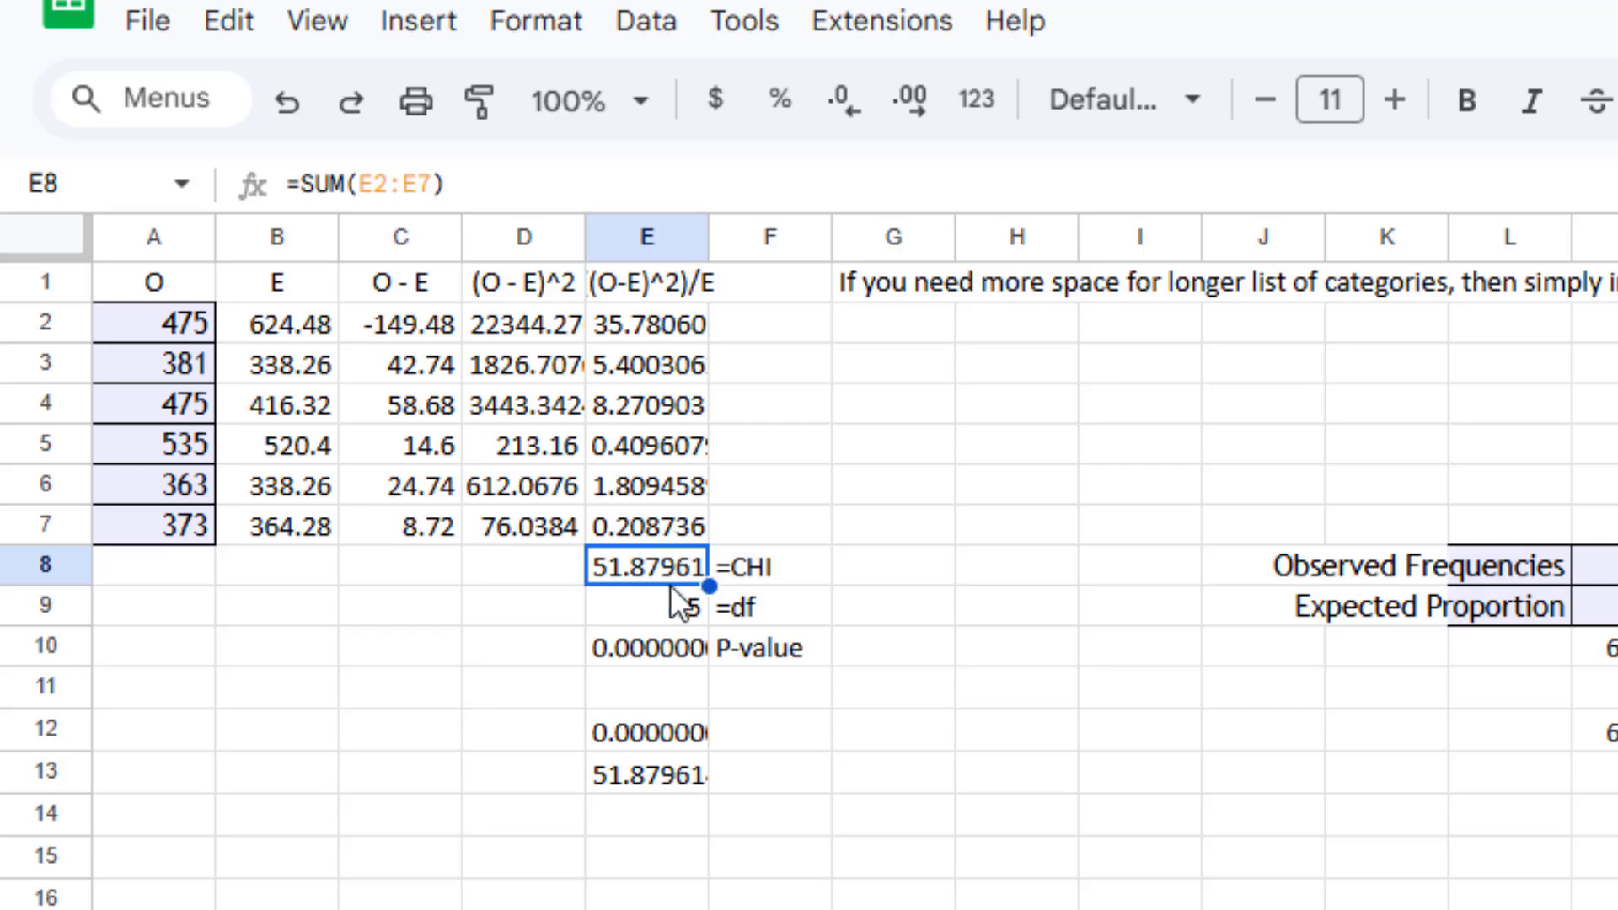
pyautogui.click(664, 607)
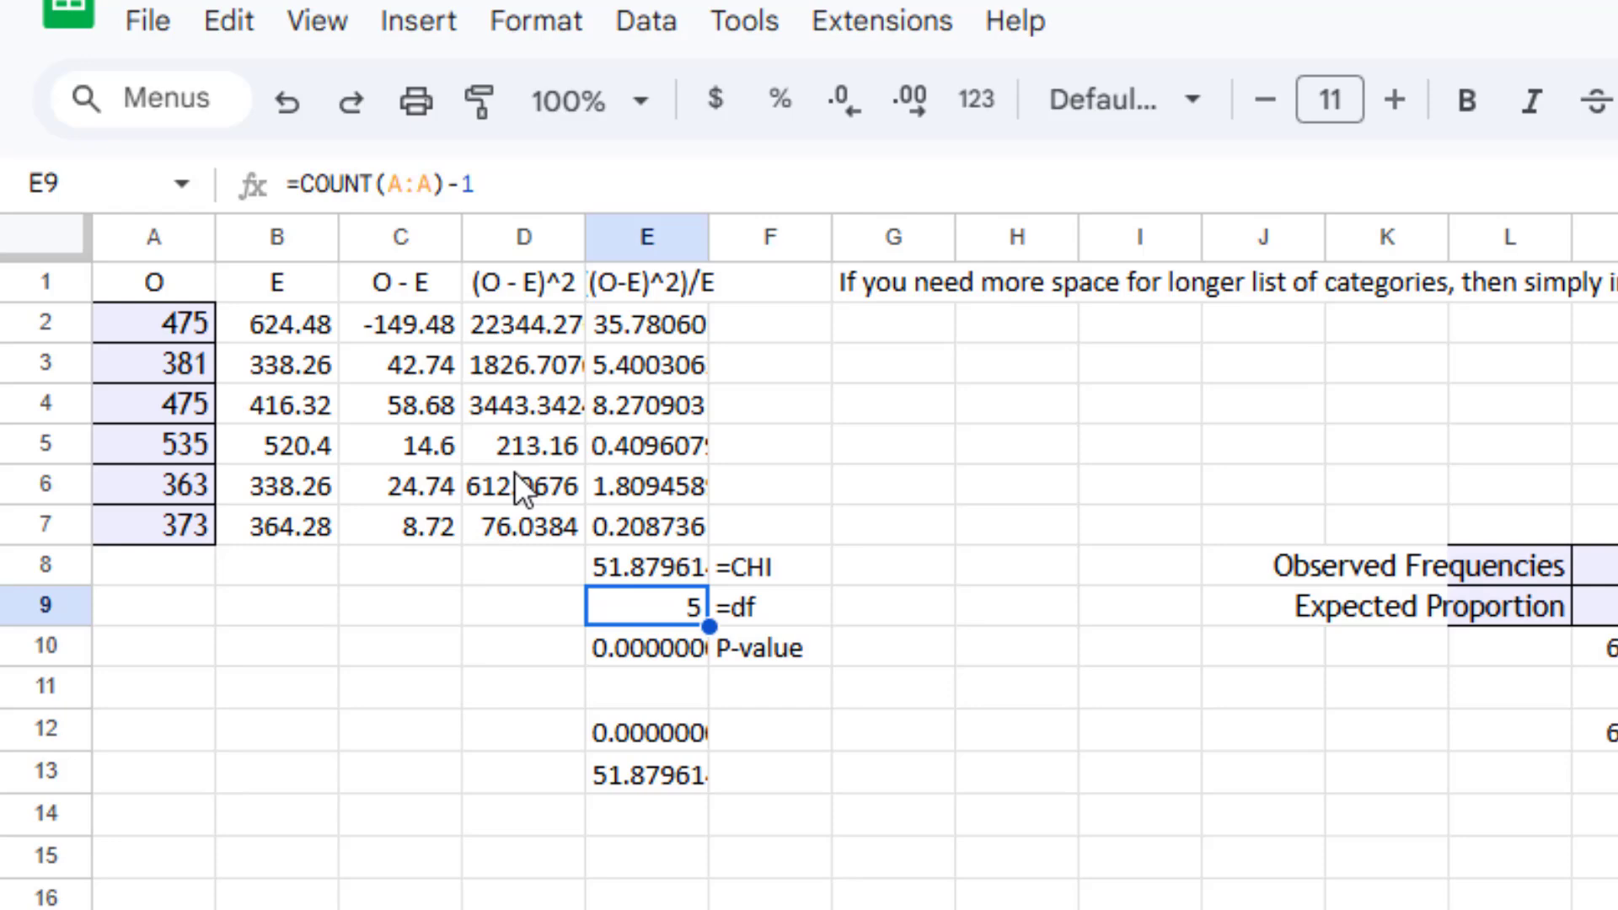
# Examine the P-value formula in E10 and the CHITEST formula in E12 with its observed and expected ranges.
pyautogui.press('Return')
pyautogui.press('Return')
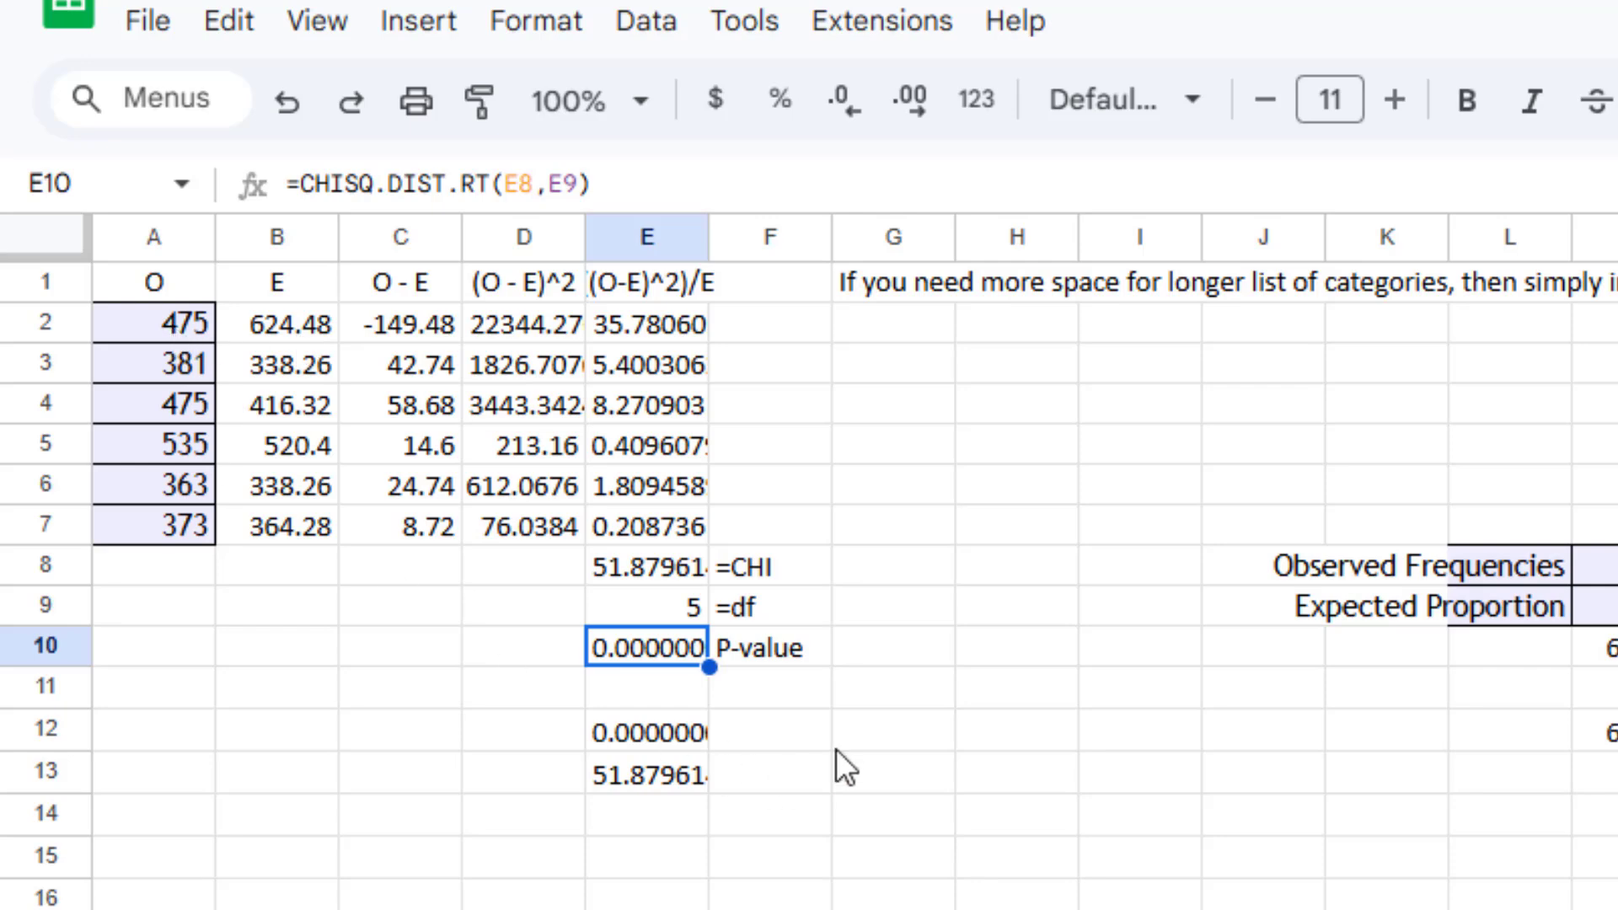
pyautogui.click(670, 730)
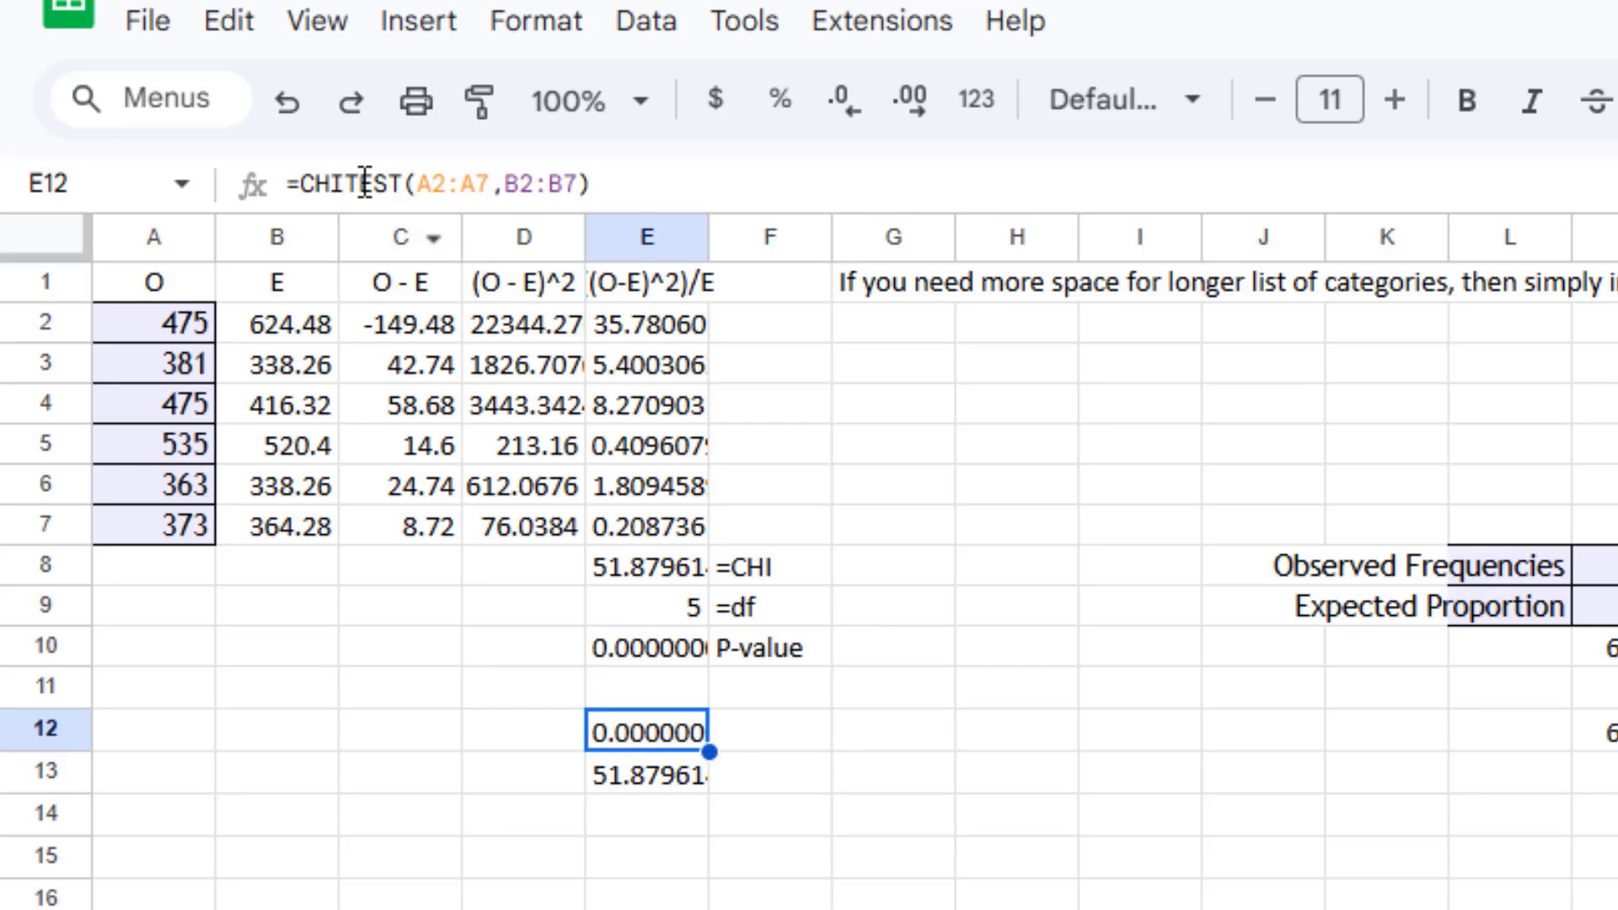
pyautogui.moveTo(284, 180); pyautogui.dragTo(444, 189)
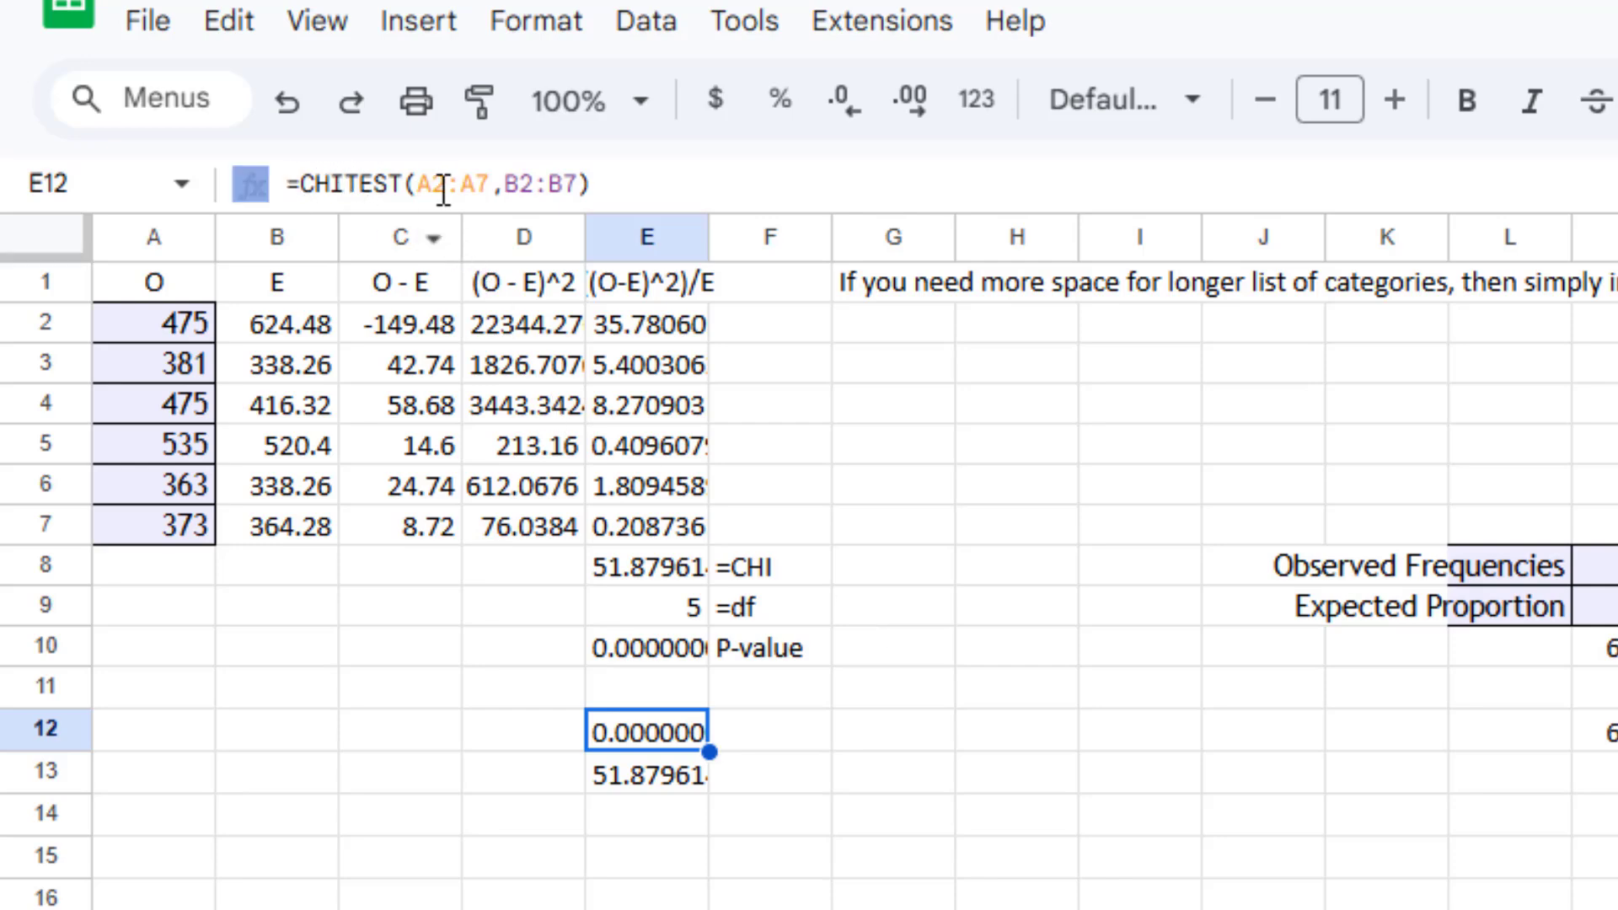
pyautogui.moveTo(657, 192); pyautogui.dragTo(245, 188)
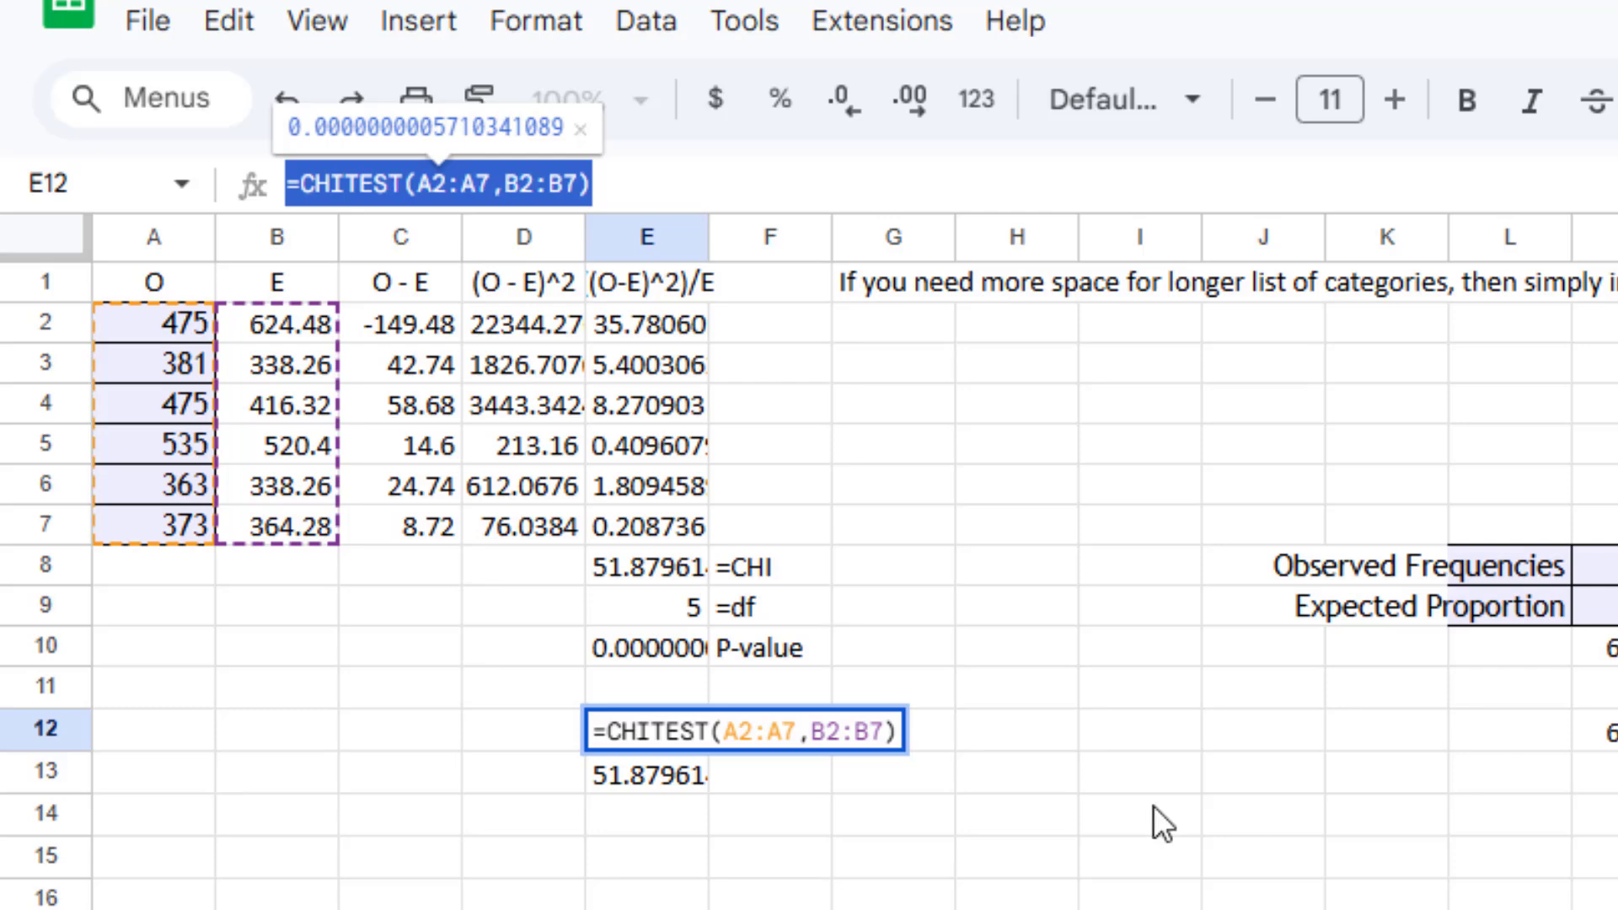
pyautogui.press('Return')
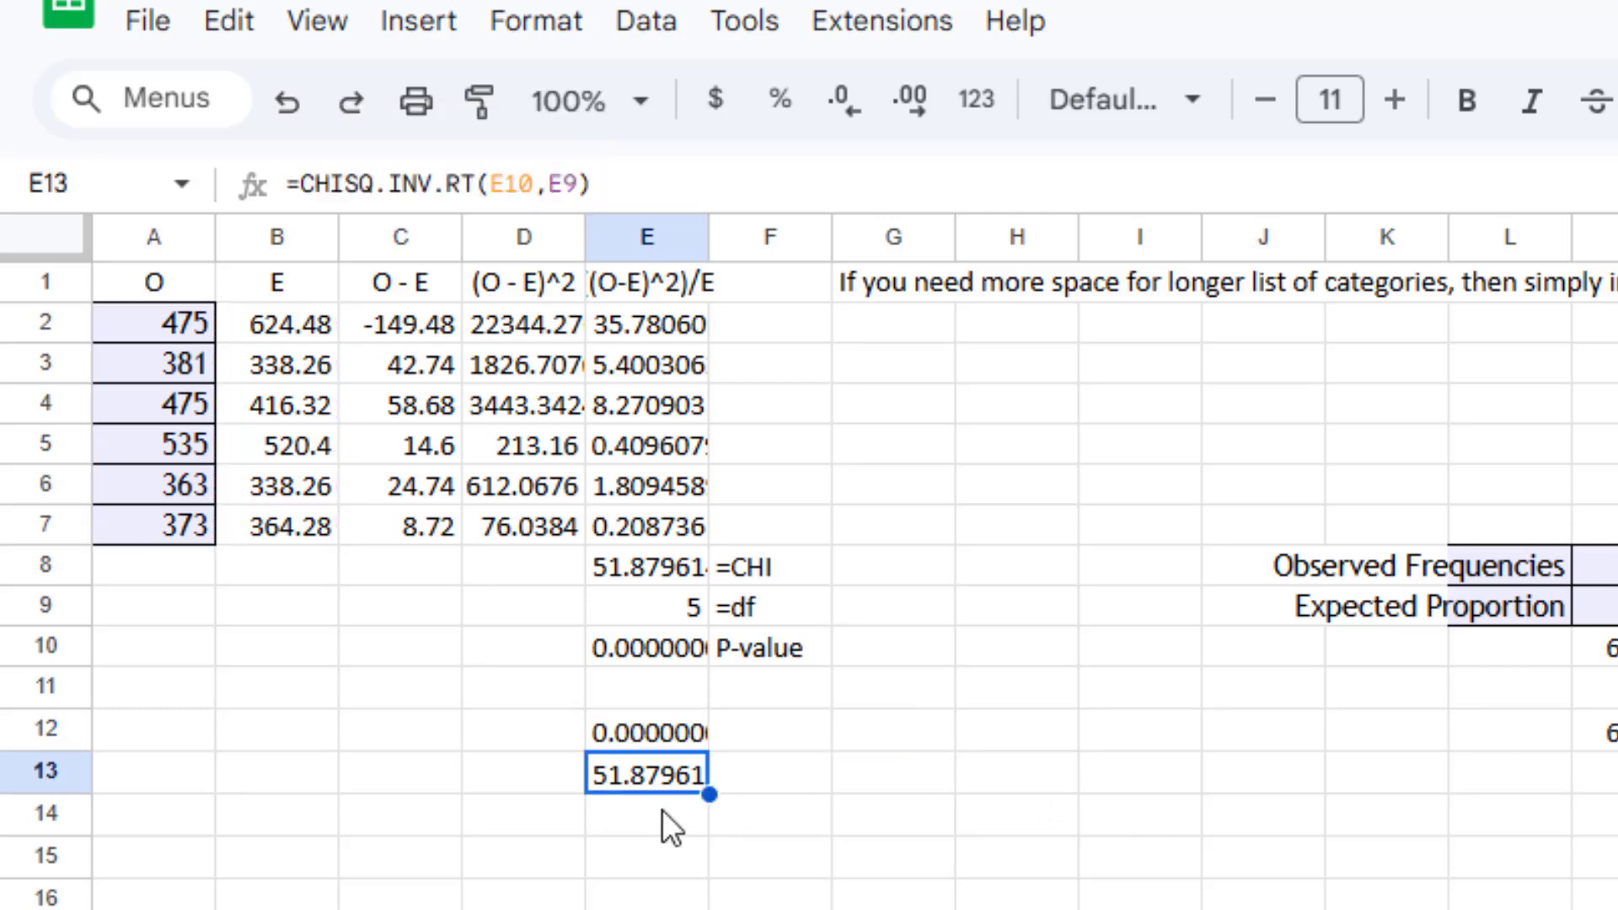
# Enter =CHITEST(M8:R8,M10:R10) in E14 to compute the P-value from the horizontal table, and check the formula.
pyautogui.click(661, 809)
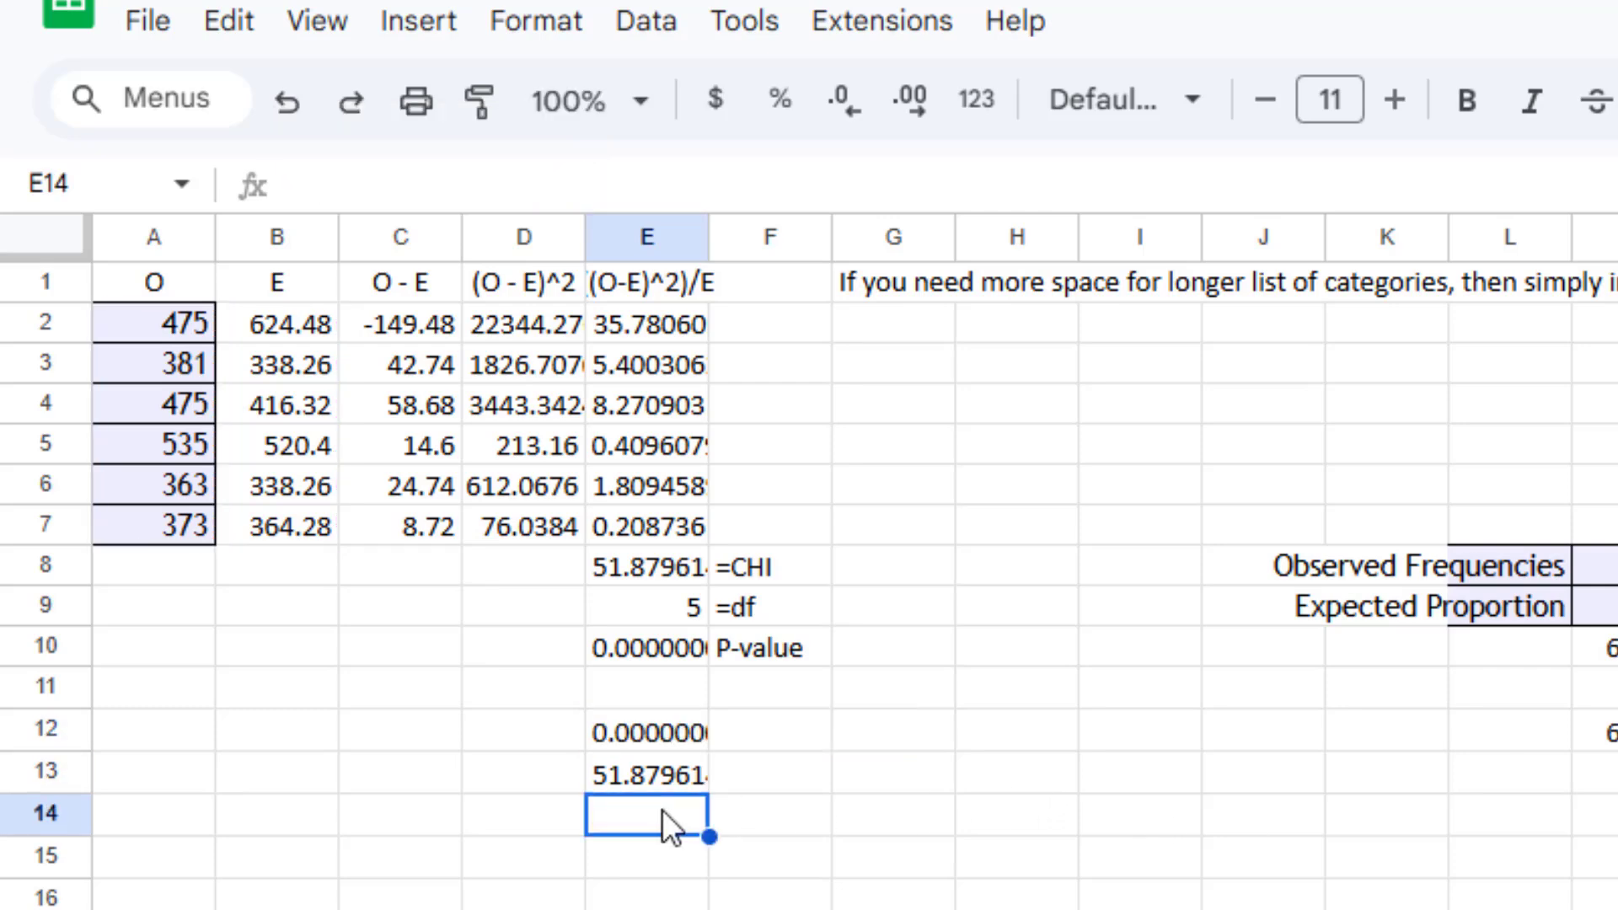
pyautogui.write('=chite')
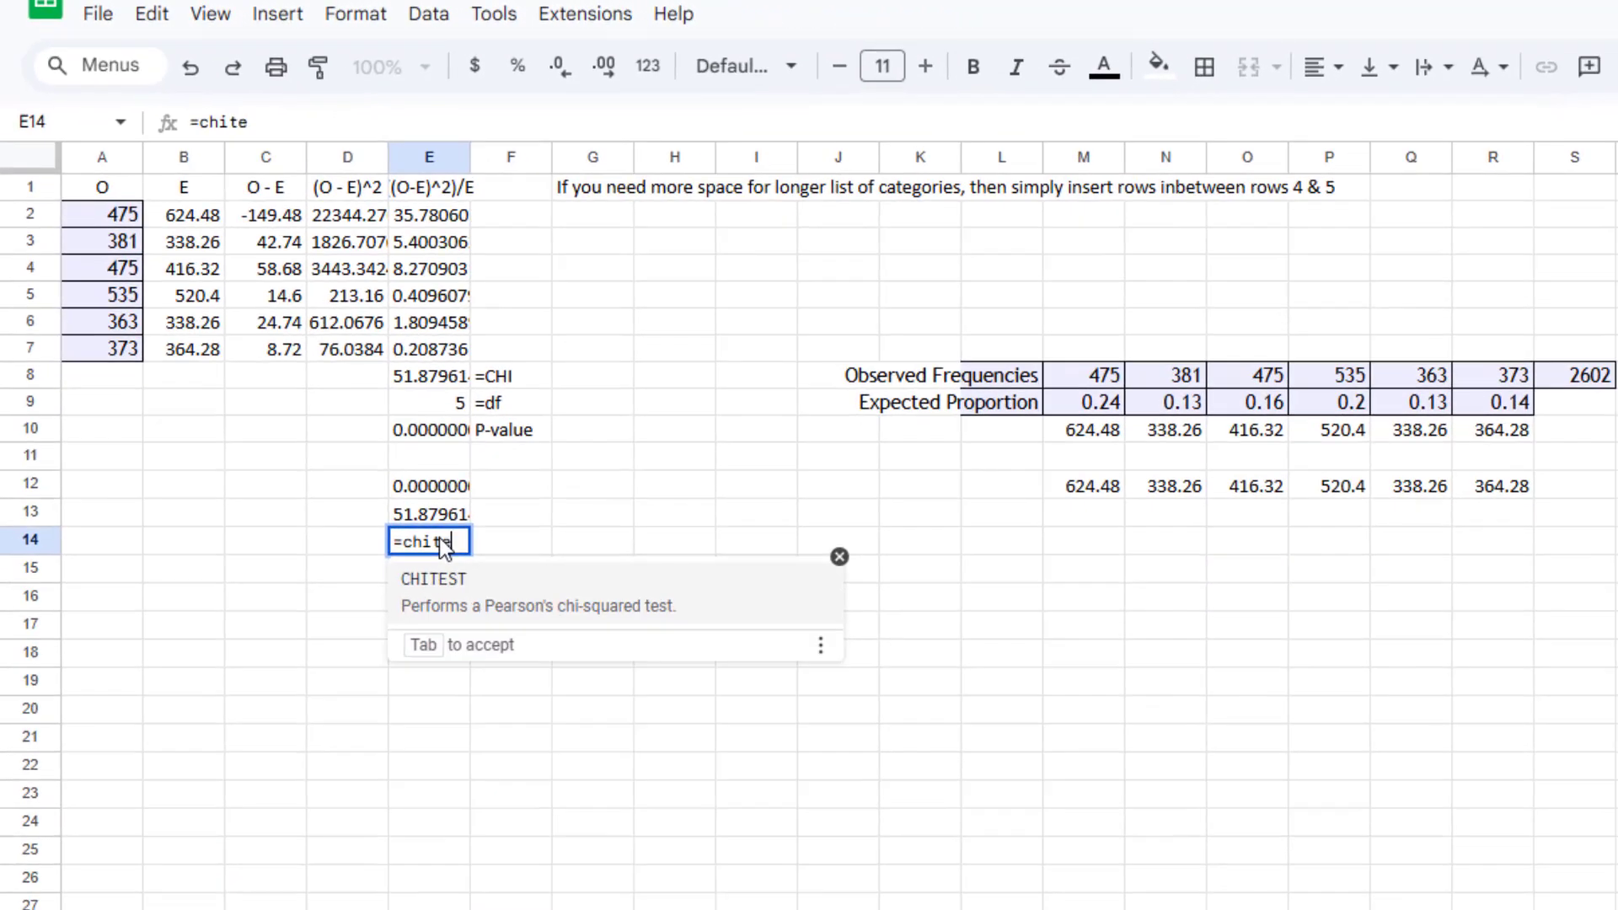
pyautogui.click(394, 592)
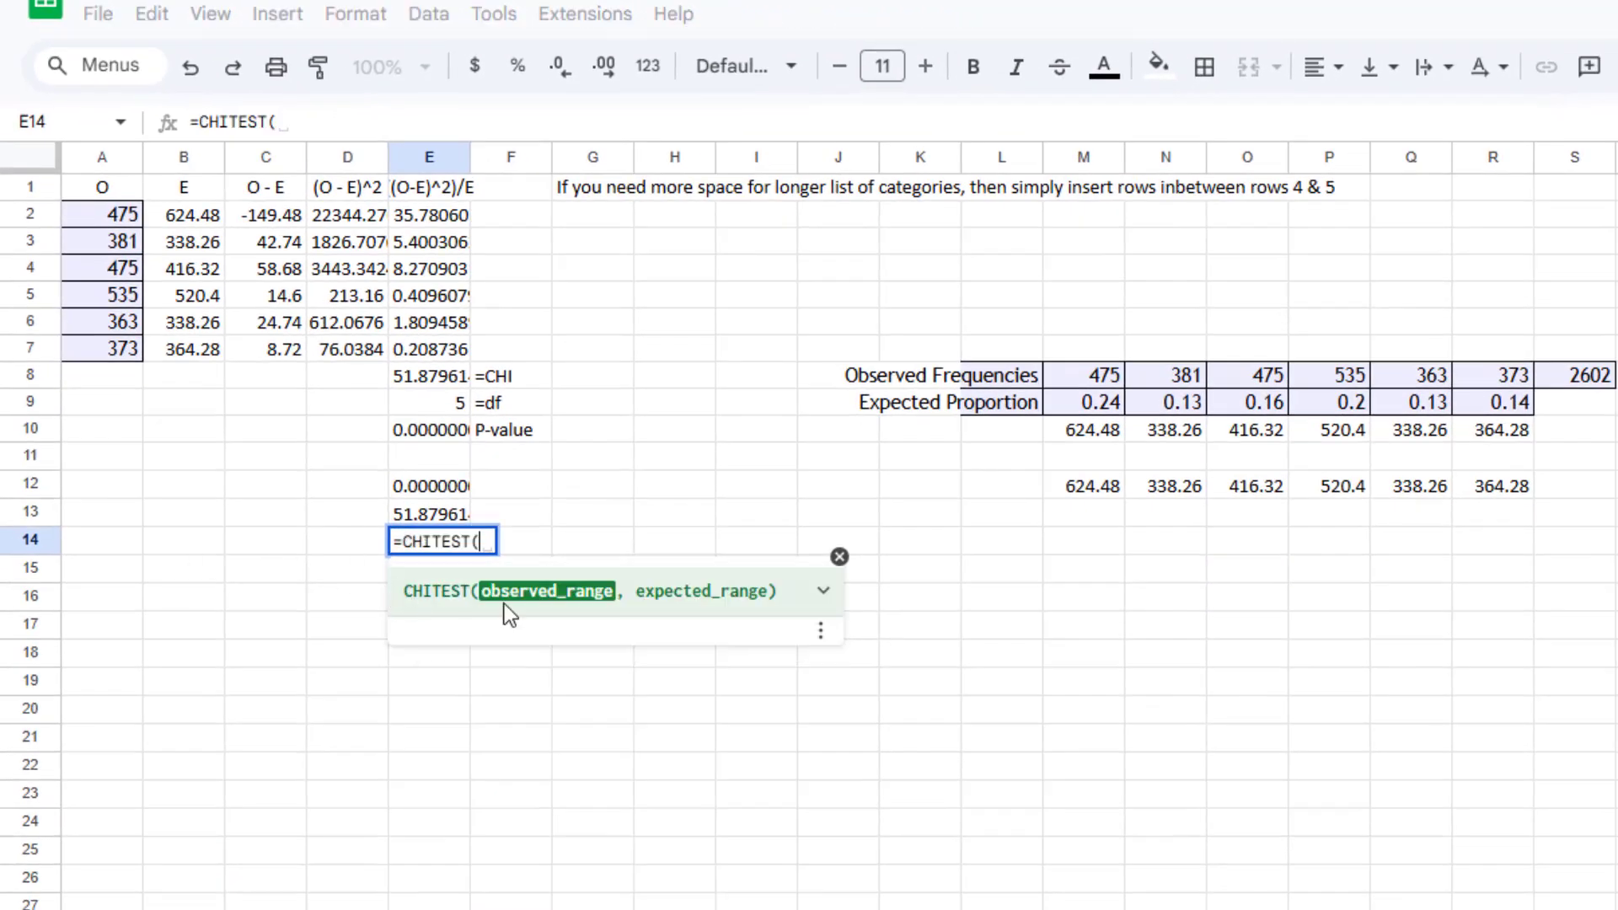
pyautogui.moveTo(1087, 378); pyautogui.dragTo(1493, 378)
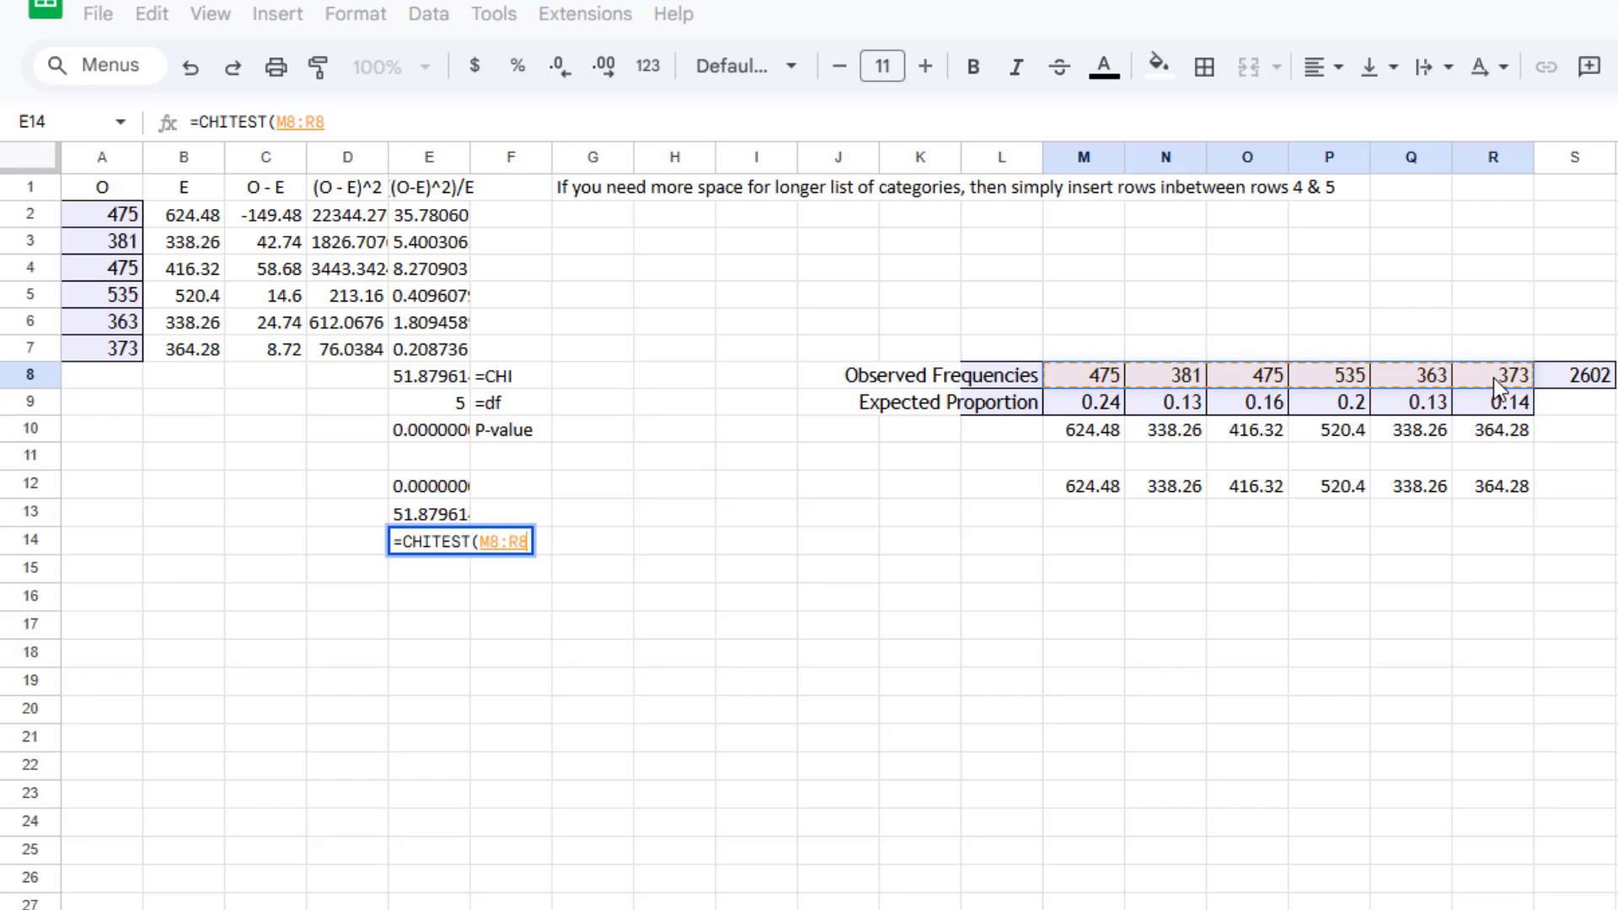
pyautogui.write(',')
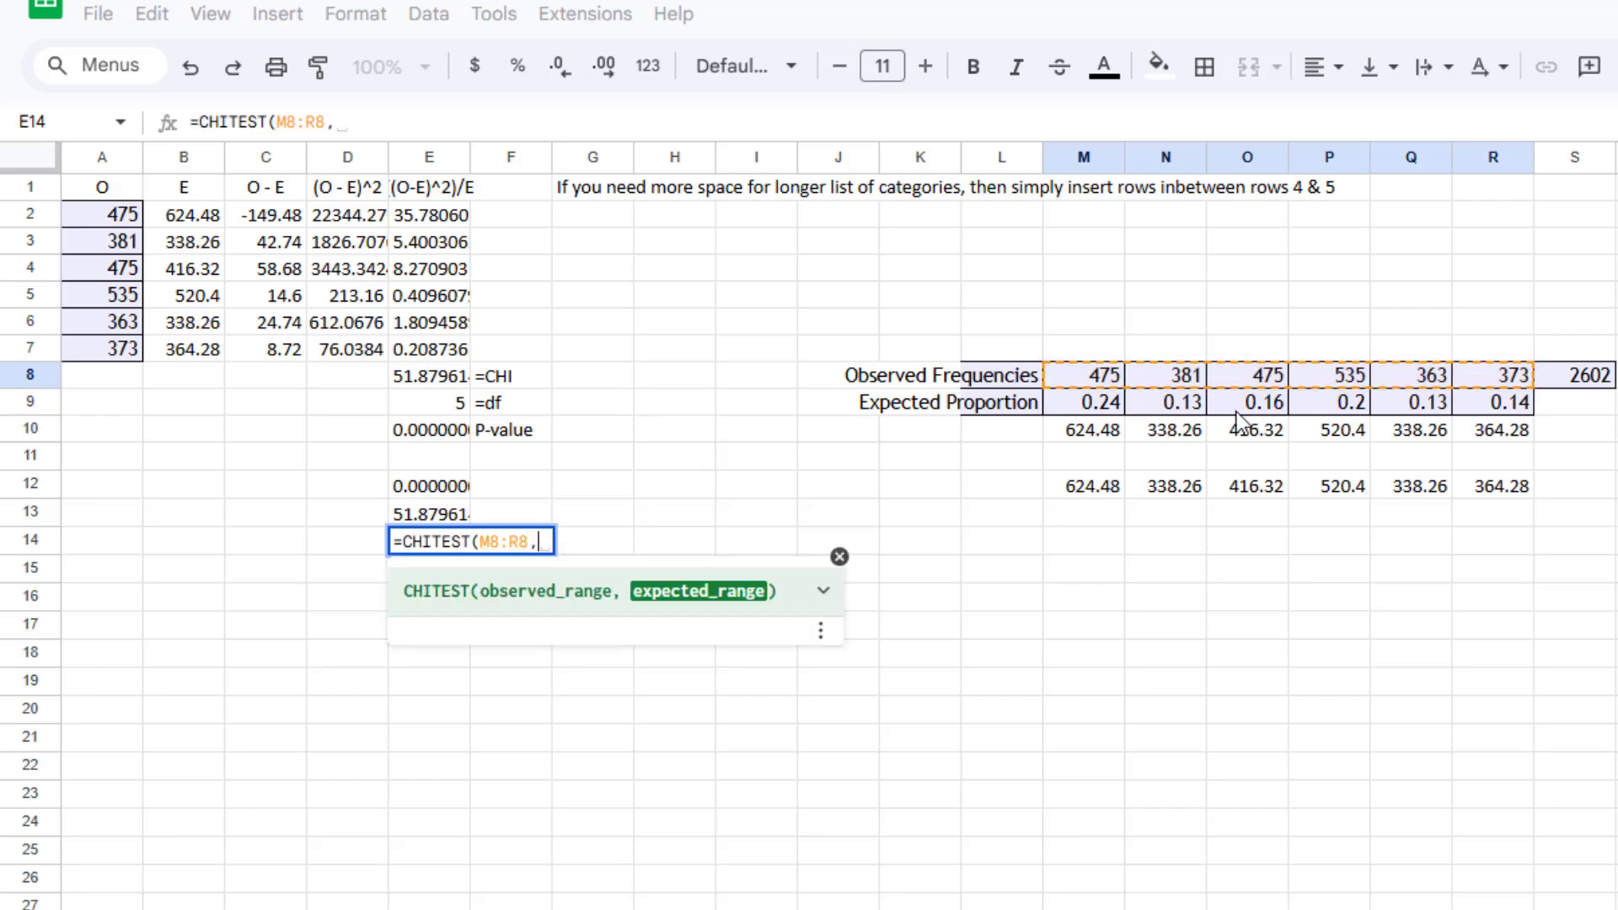
pyautogui.moveTo(1092, 429); pyautogui.dragTo(1485, 438)
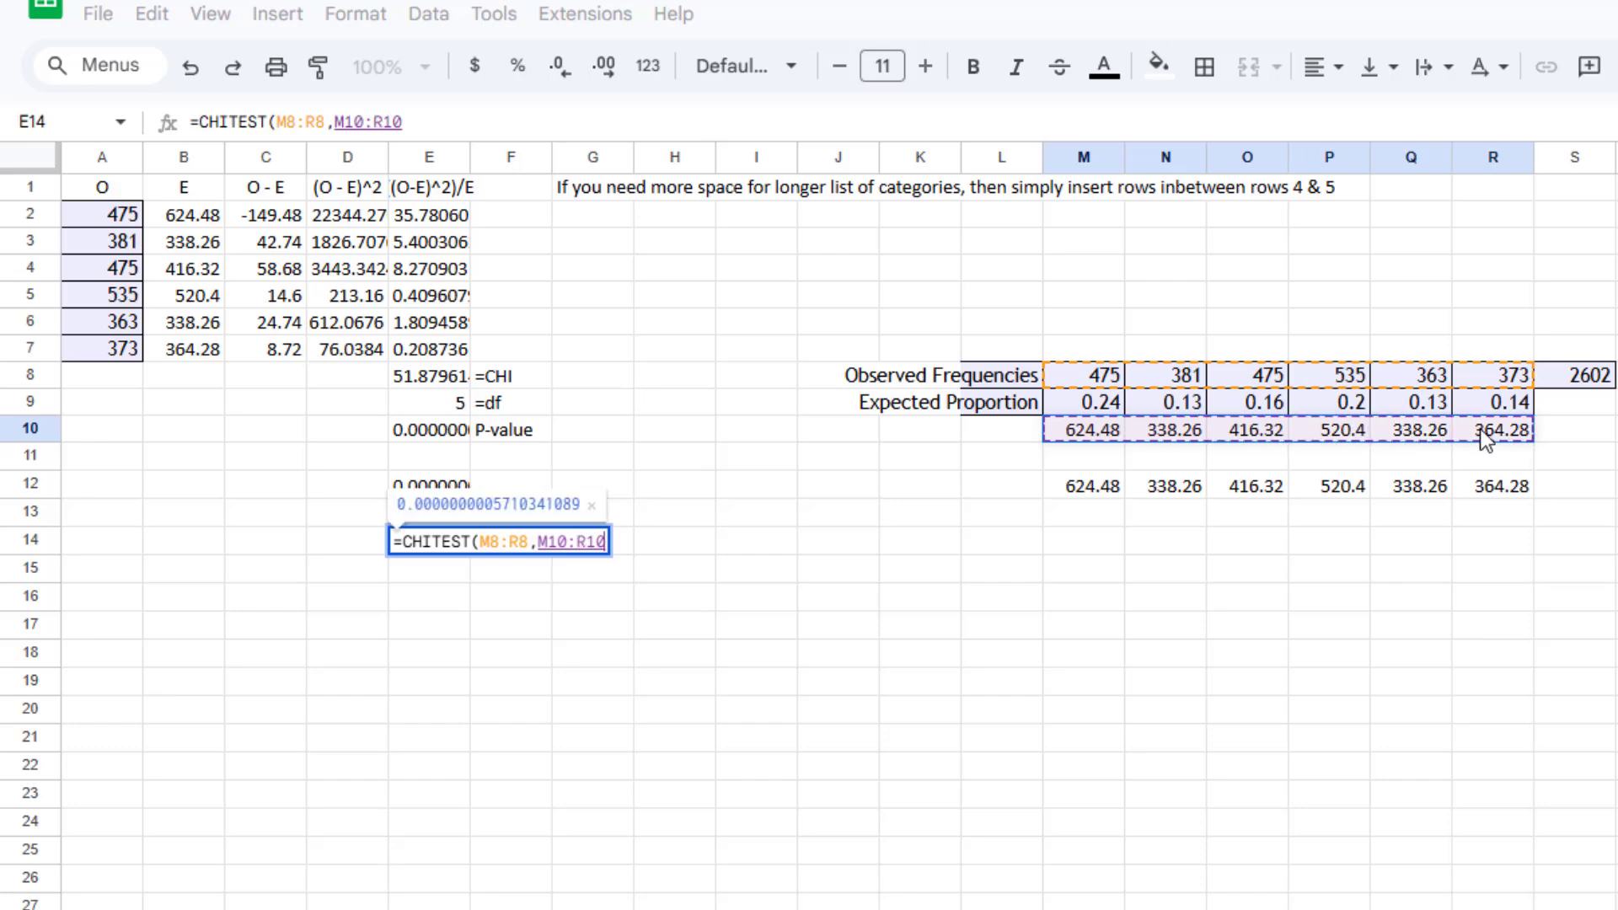
pyautogui.press('Return')
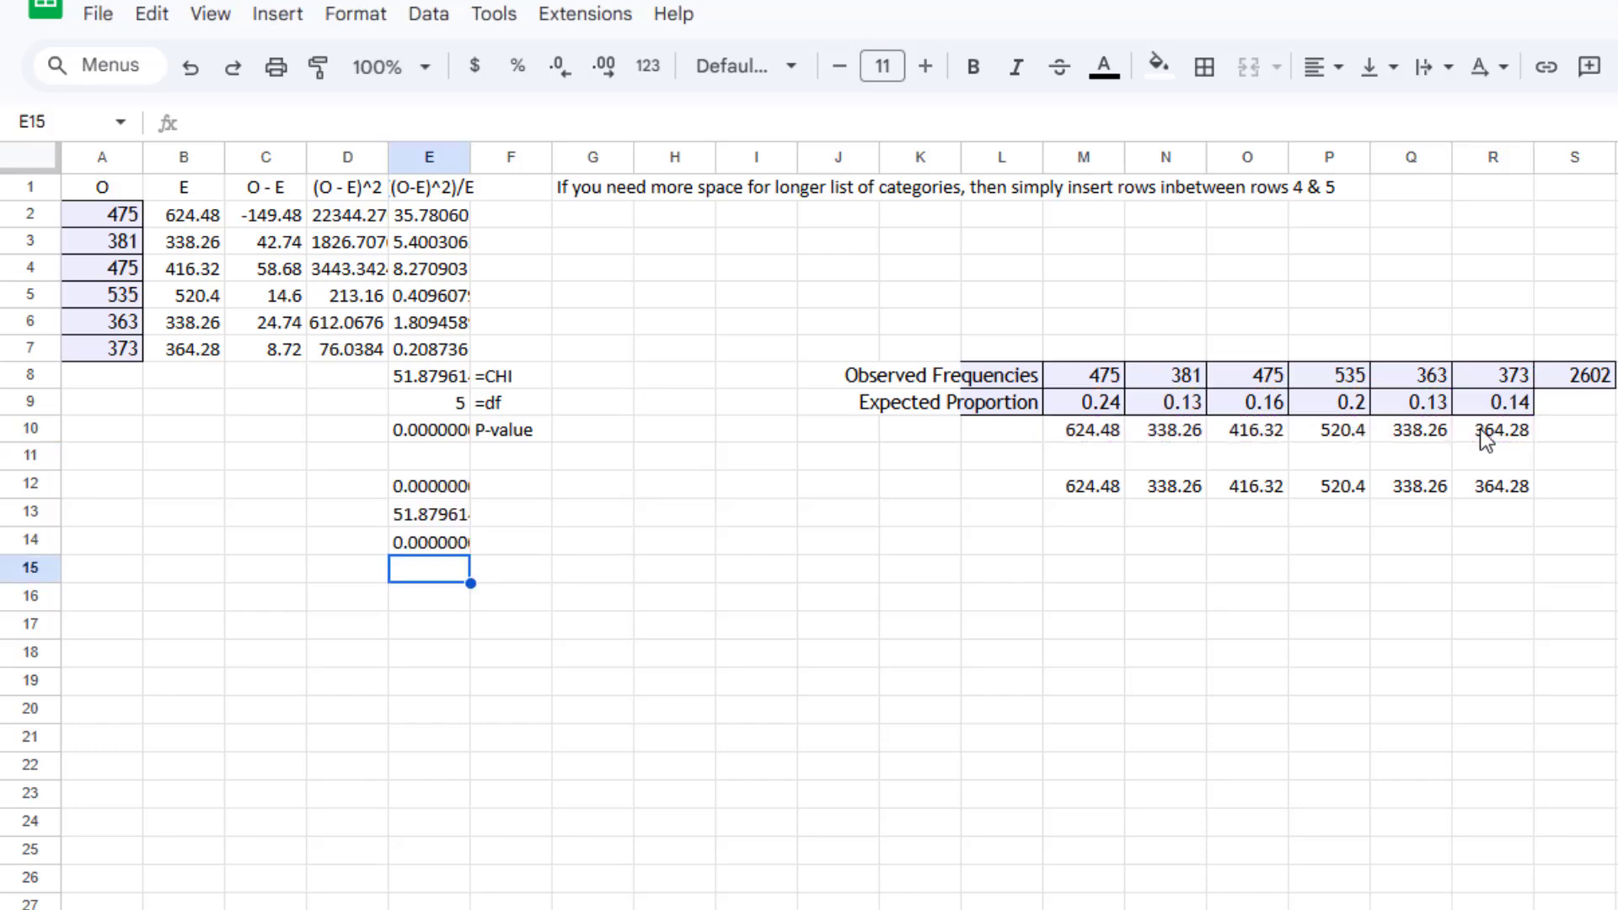
pyautogui.press('Up')
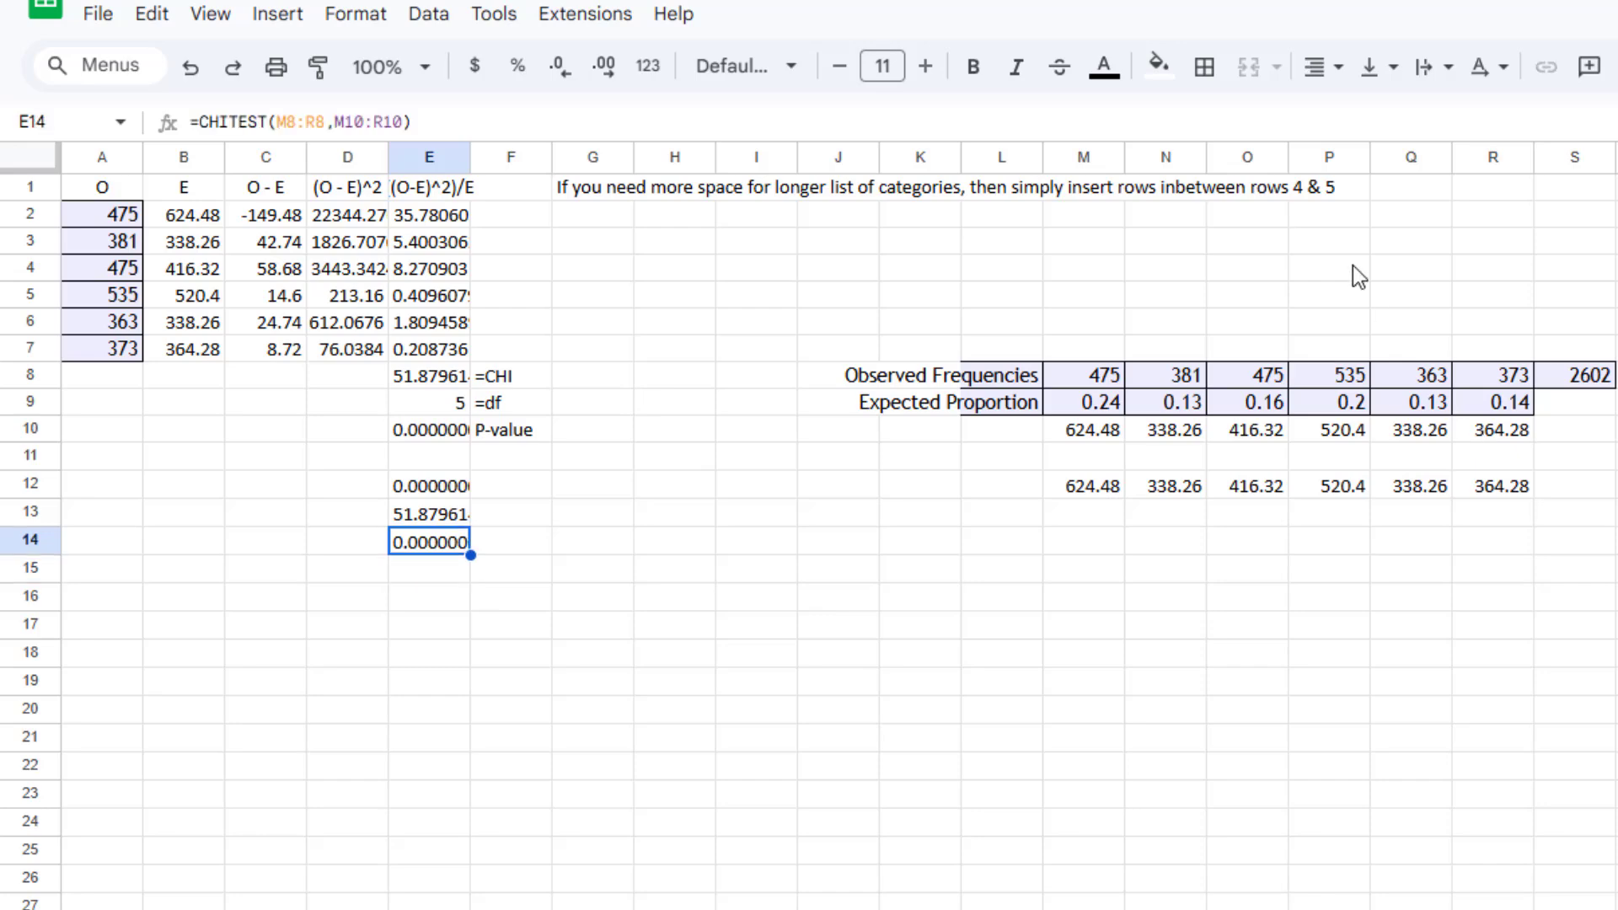
# Check the formula in E13, highlight the significance level in the homework page's M&M question, and return to the spreadsheet.
pyautogui.click(416, 521)
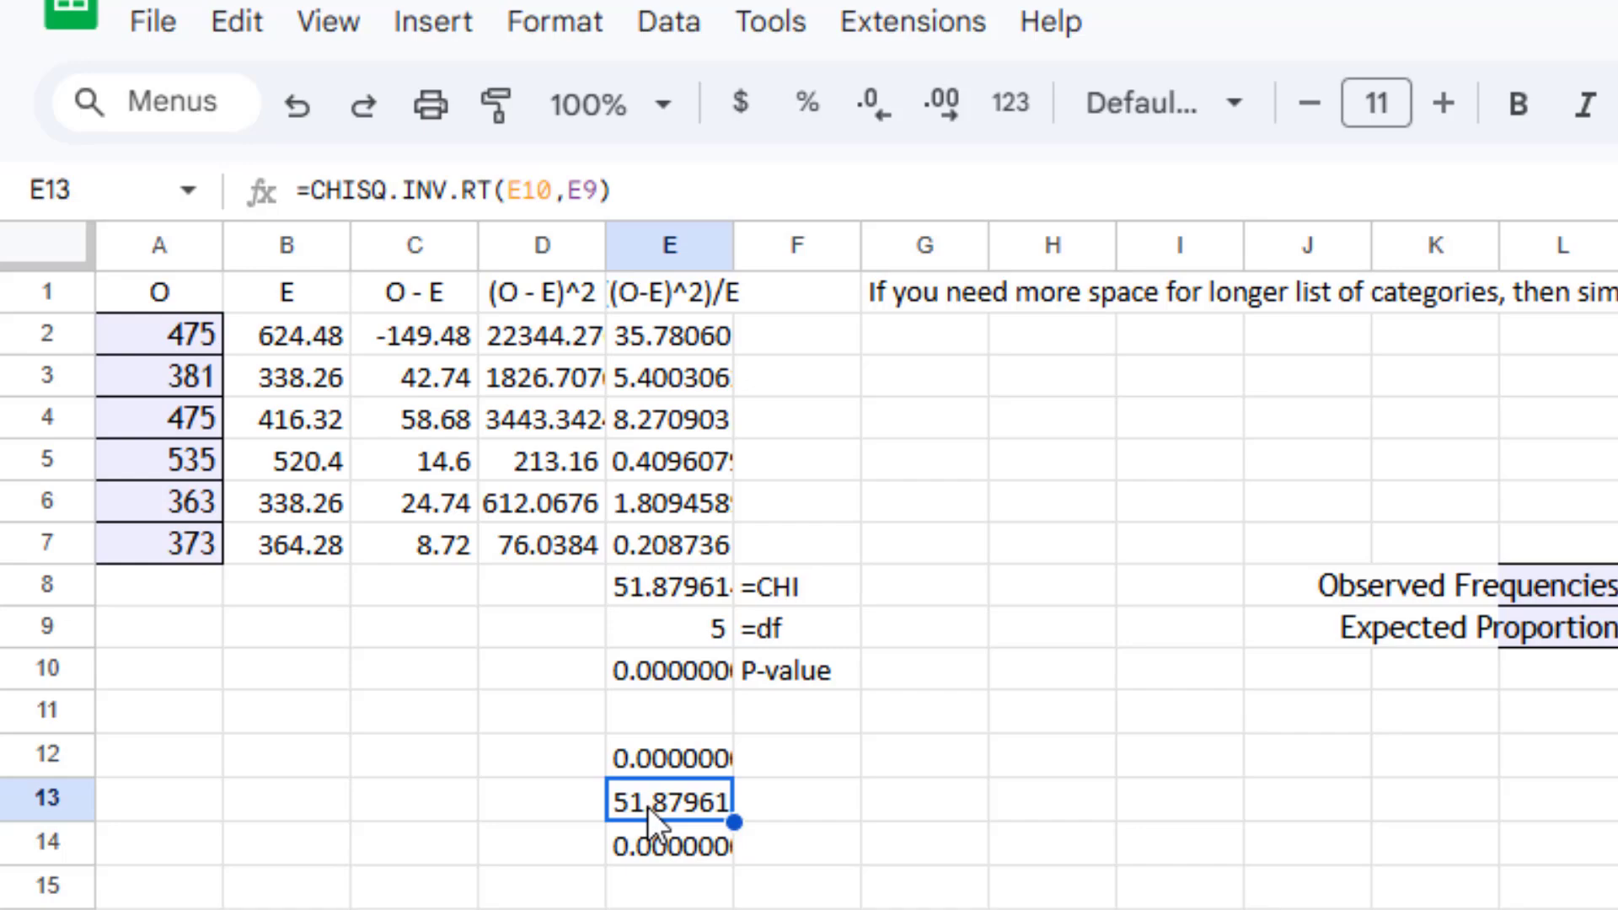
pyautogui.hotkey('ctrl', 'Tab')
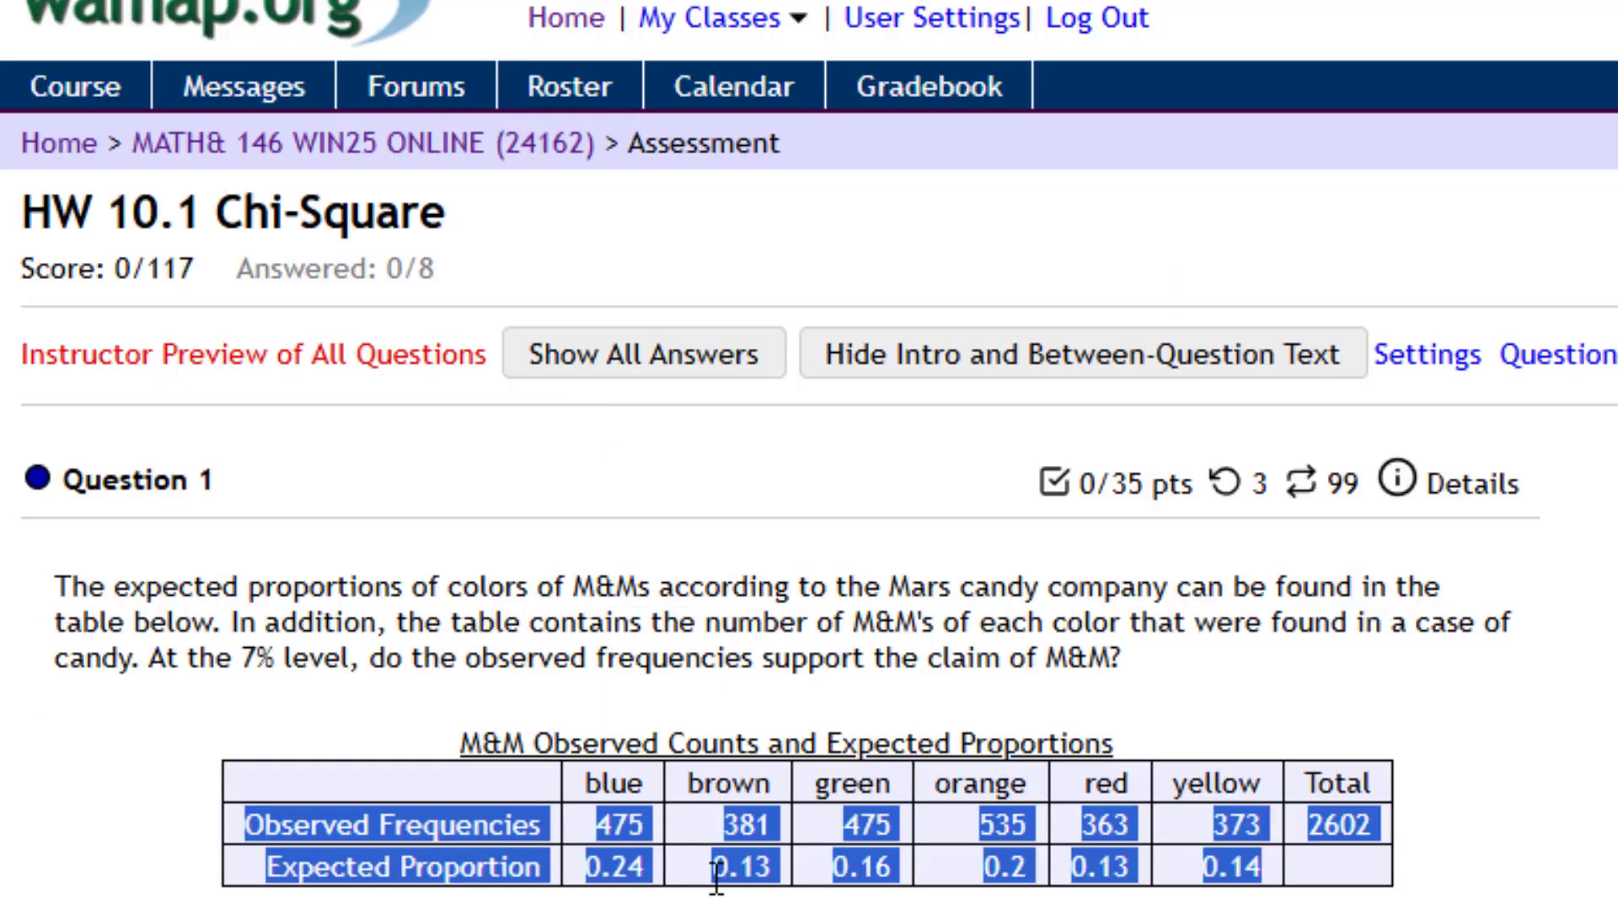
pyautogui.moveTo(250, 657); pyautogui.dragTo(343, 657)
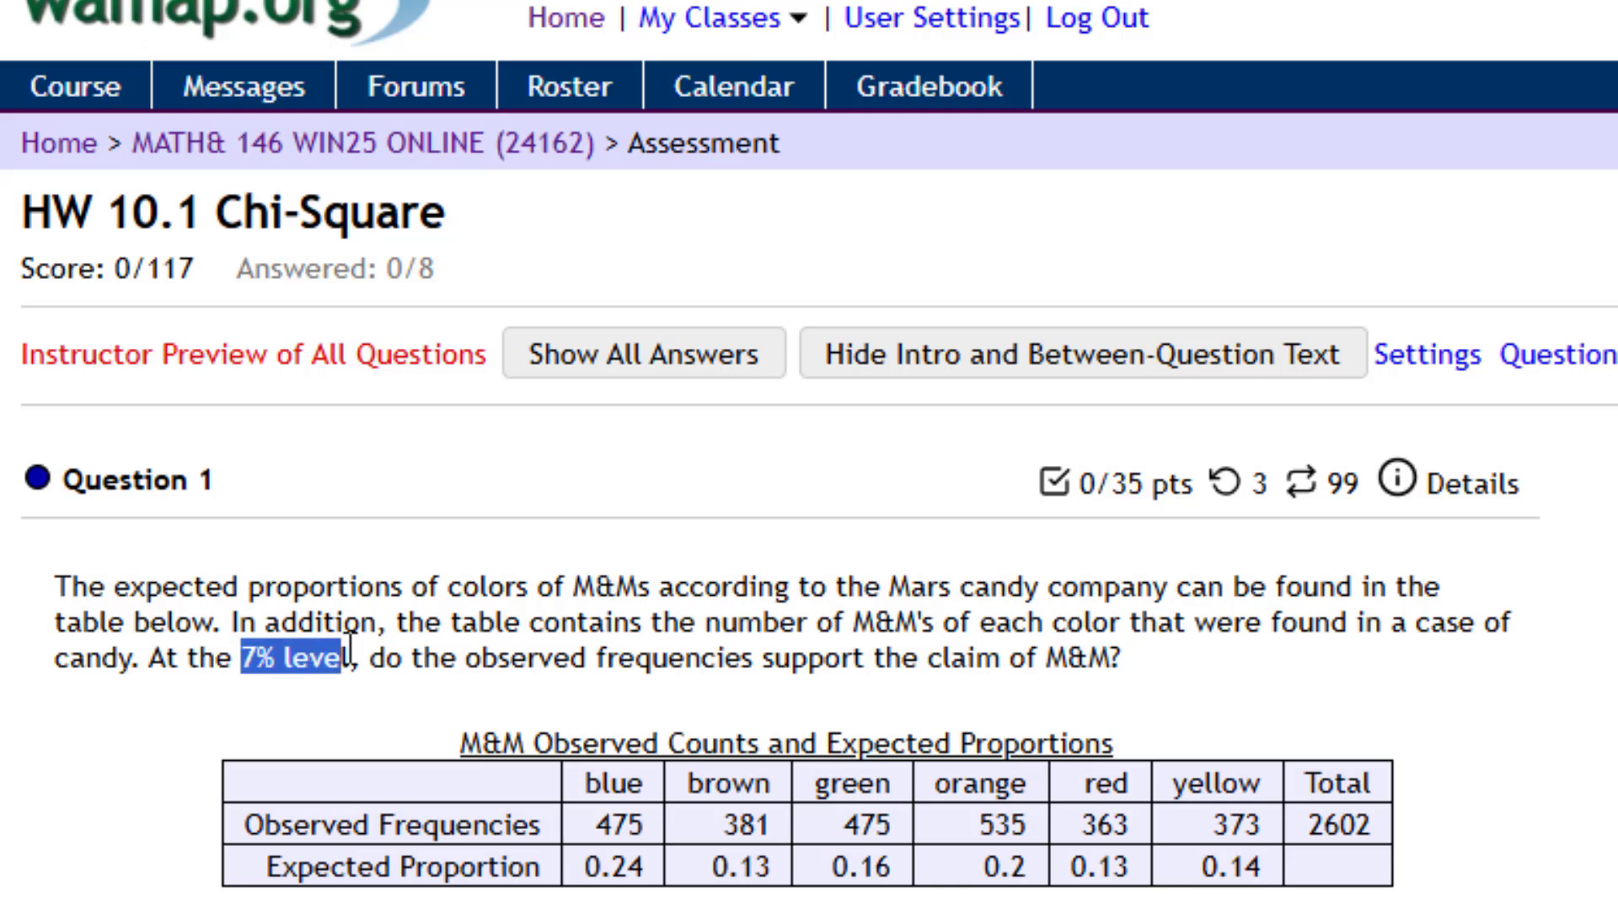
pyautogui.hotkey('ctrl', 'shift', 'Tab')
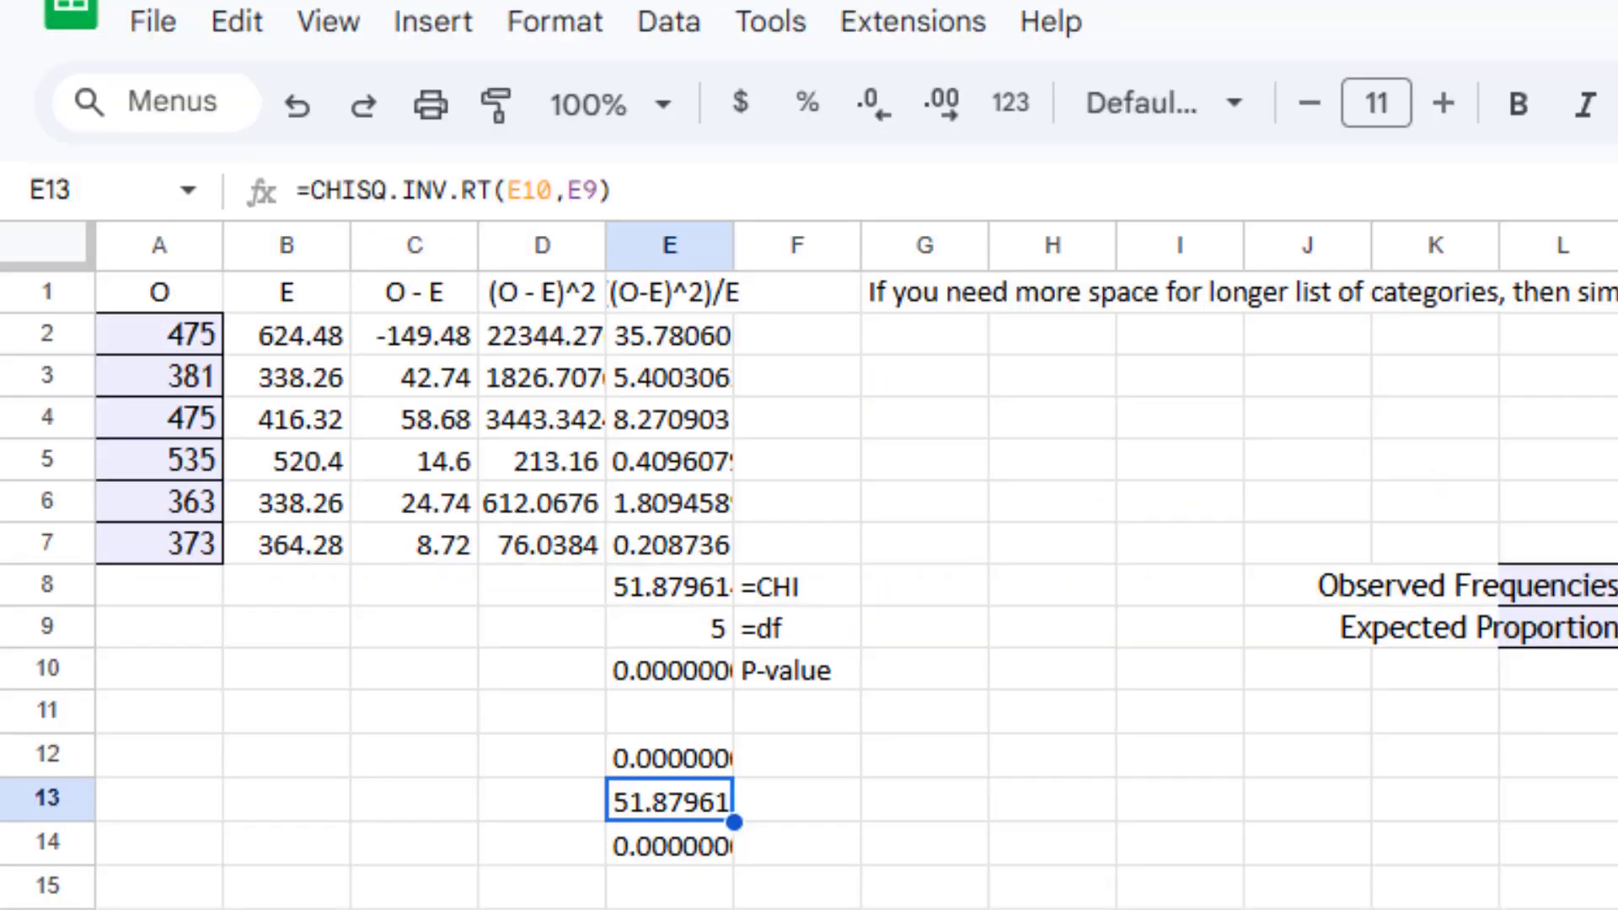
# Examine the CHITEST formula in E12 and the CHISQ.INV.RT formula in E13 with its cell references.
pyautogui.click(663, 755)
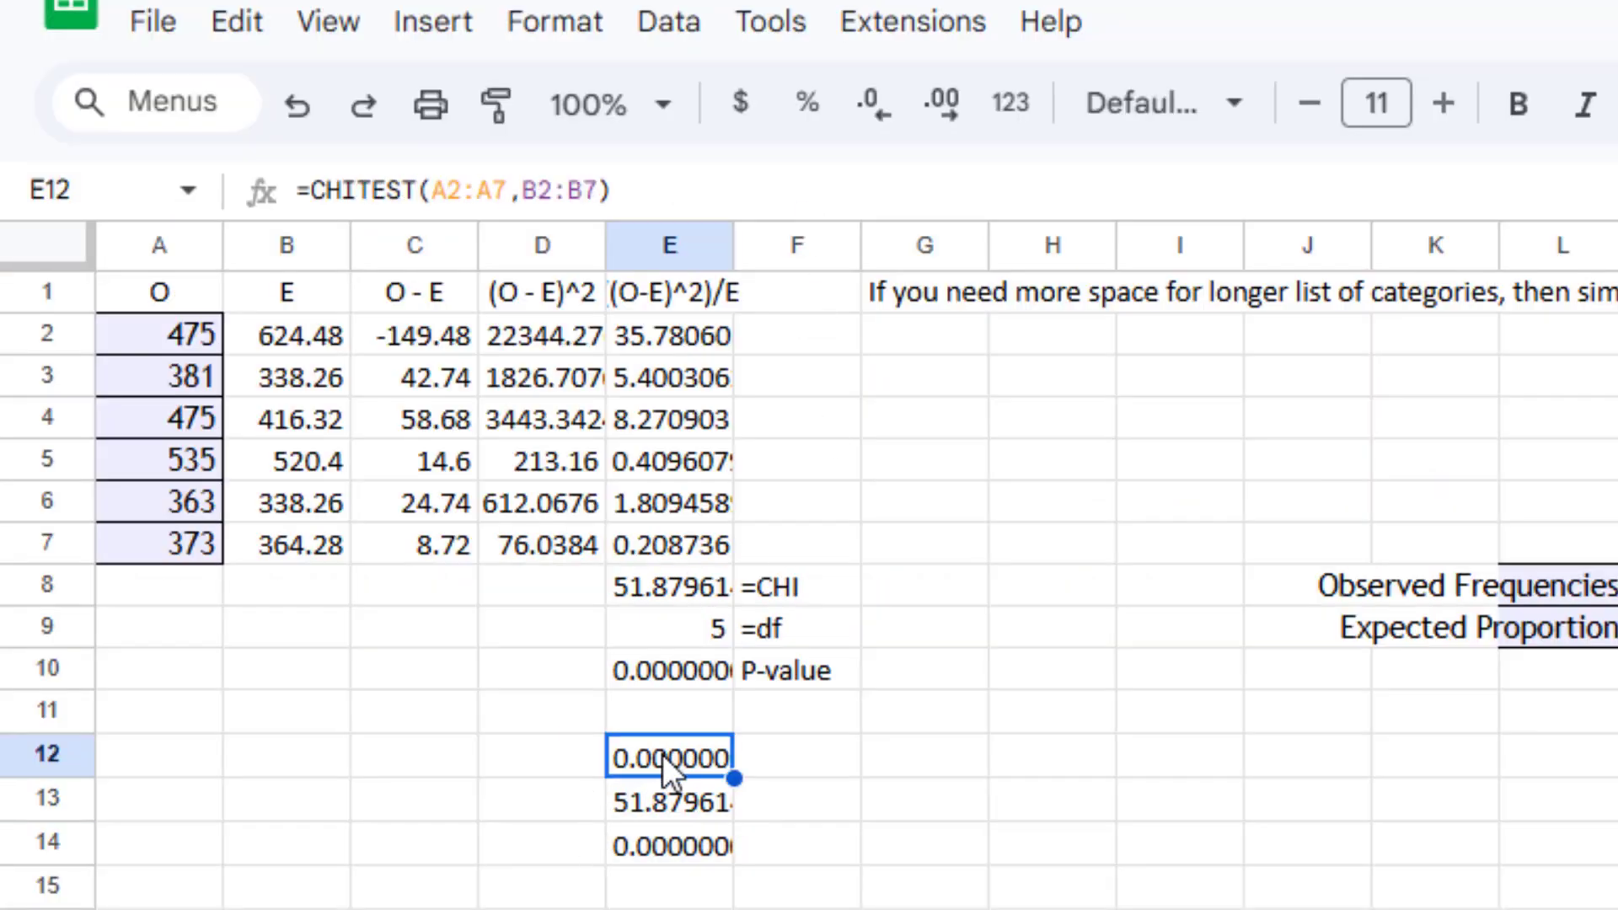
pyautogui.click(696, 799)
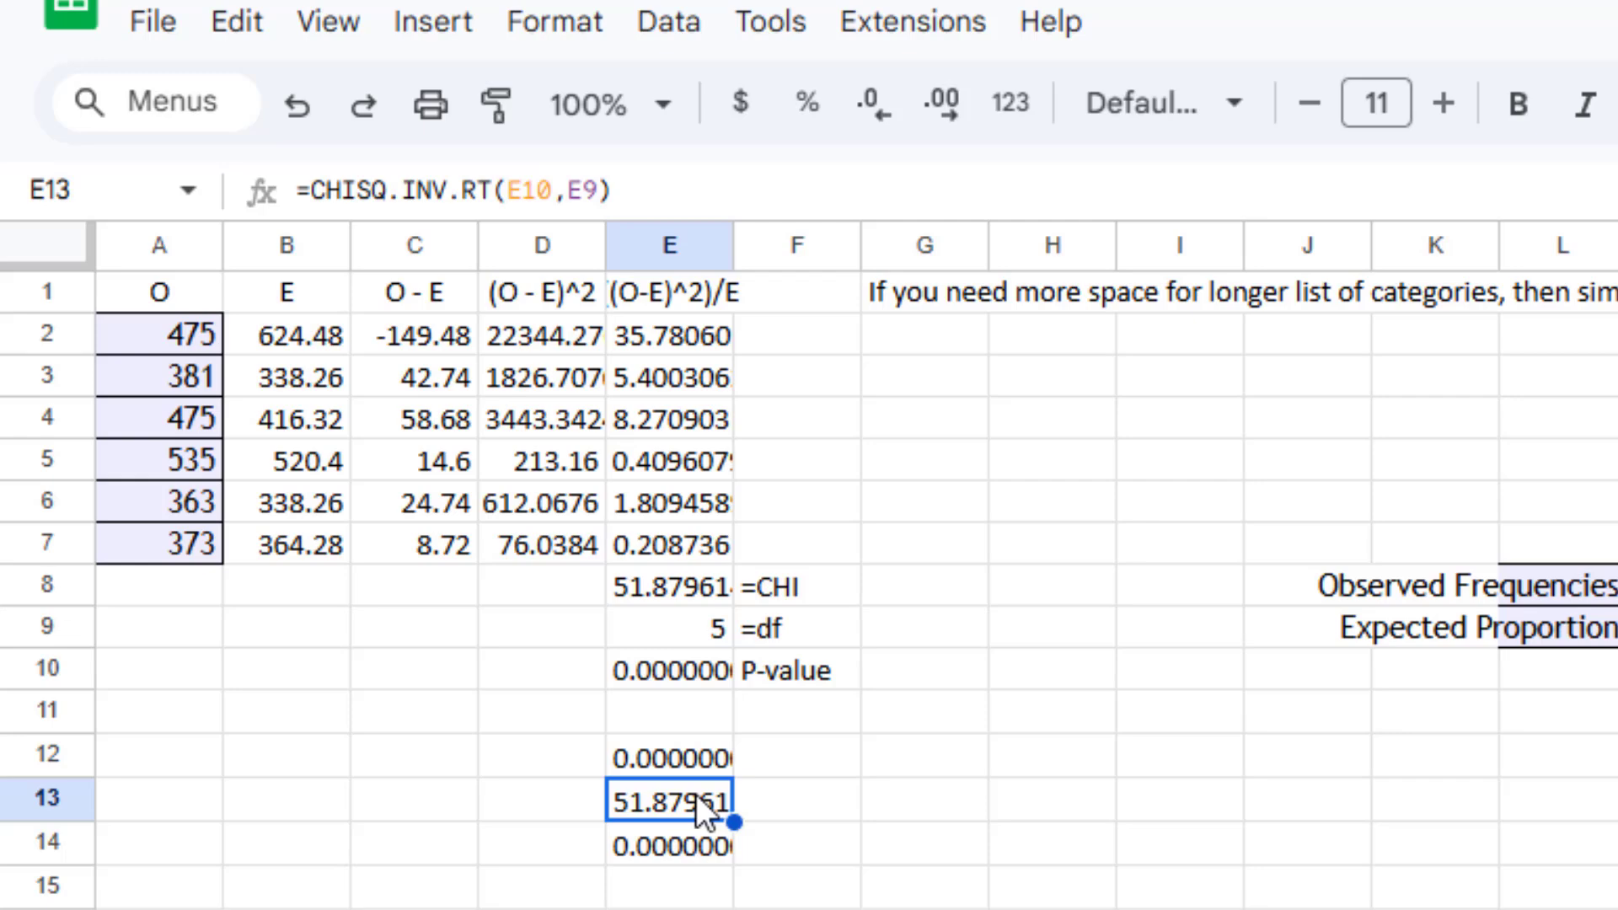
pyautogui.click(691, 762)
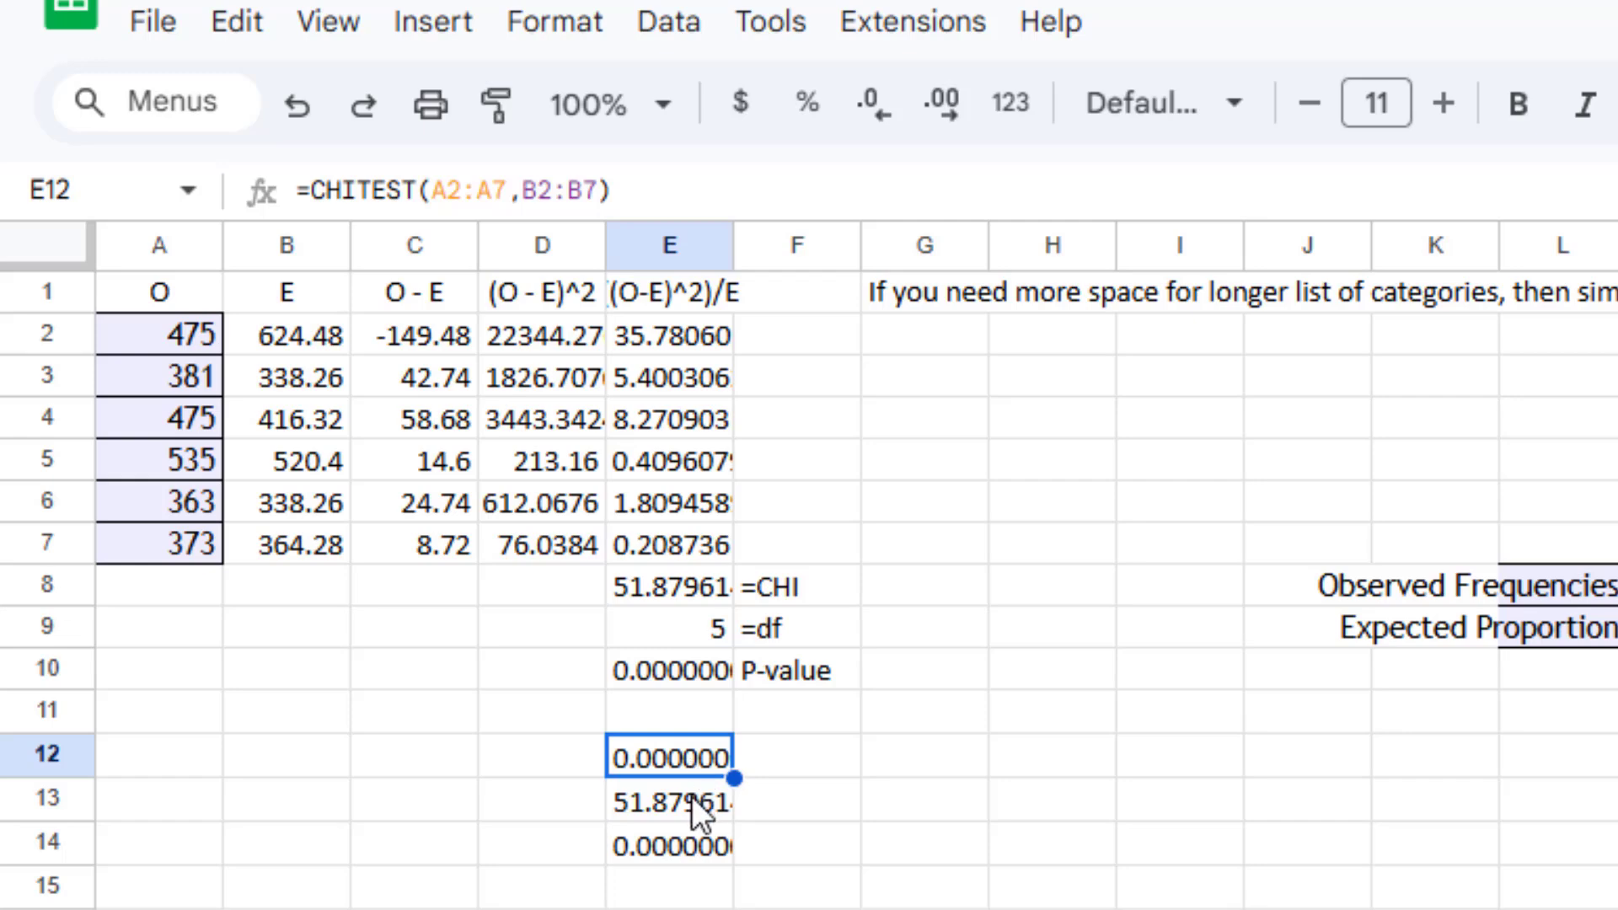
pyautogui.click(690, 800)
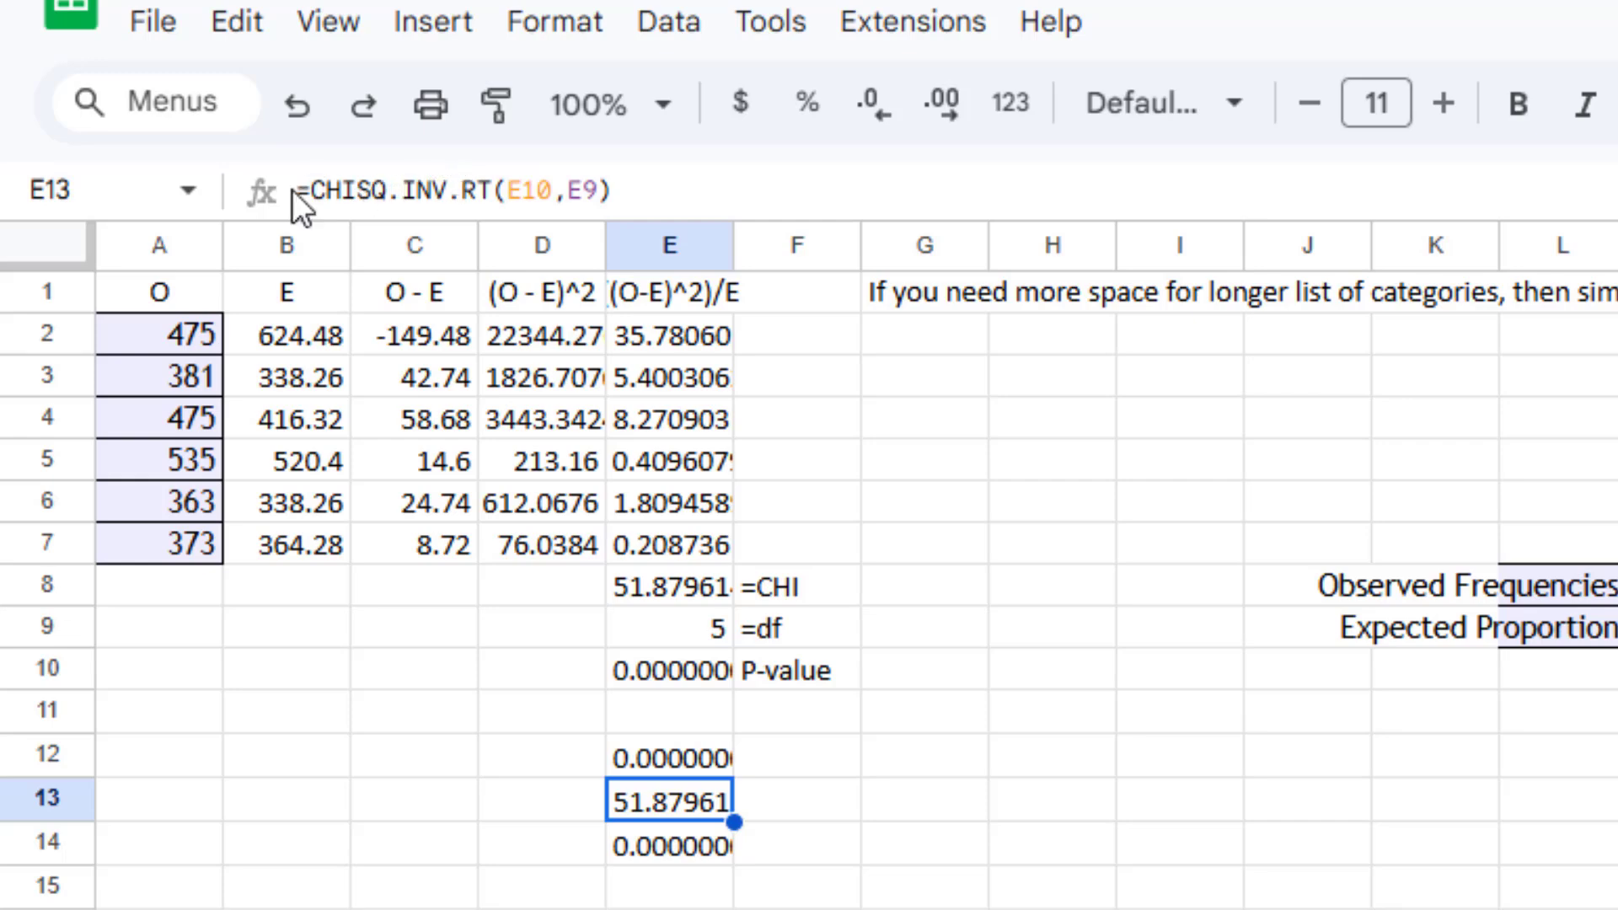
pyautogui.moveTo(295, 189); pyautogui.dragTo(715, 189)
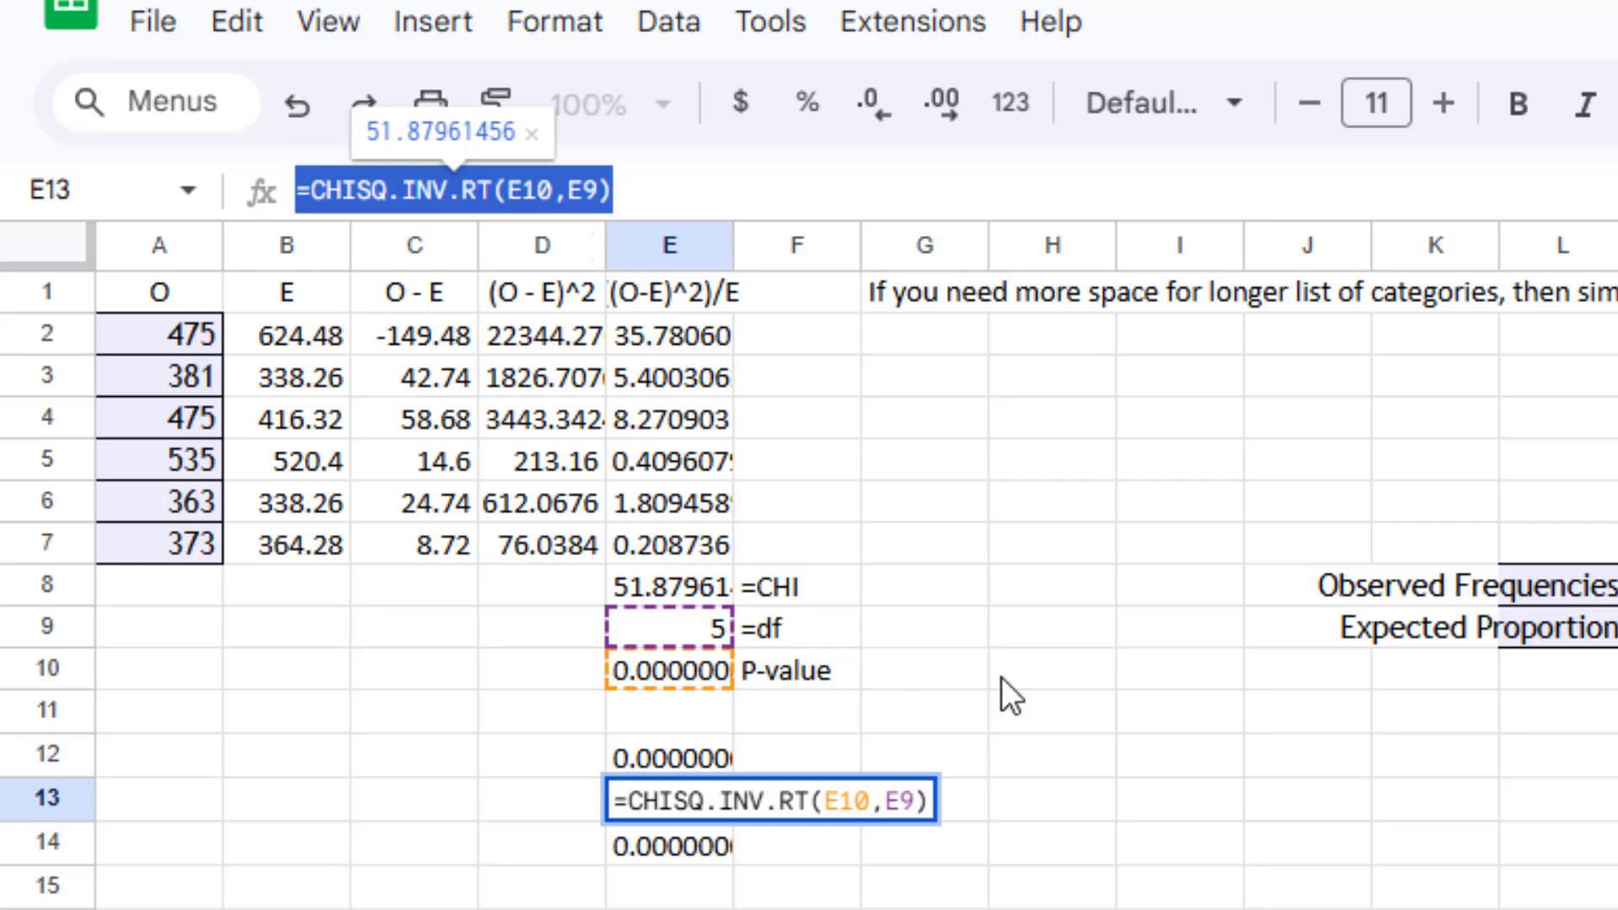
pyautogui.press('Return')
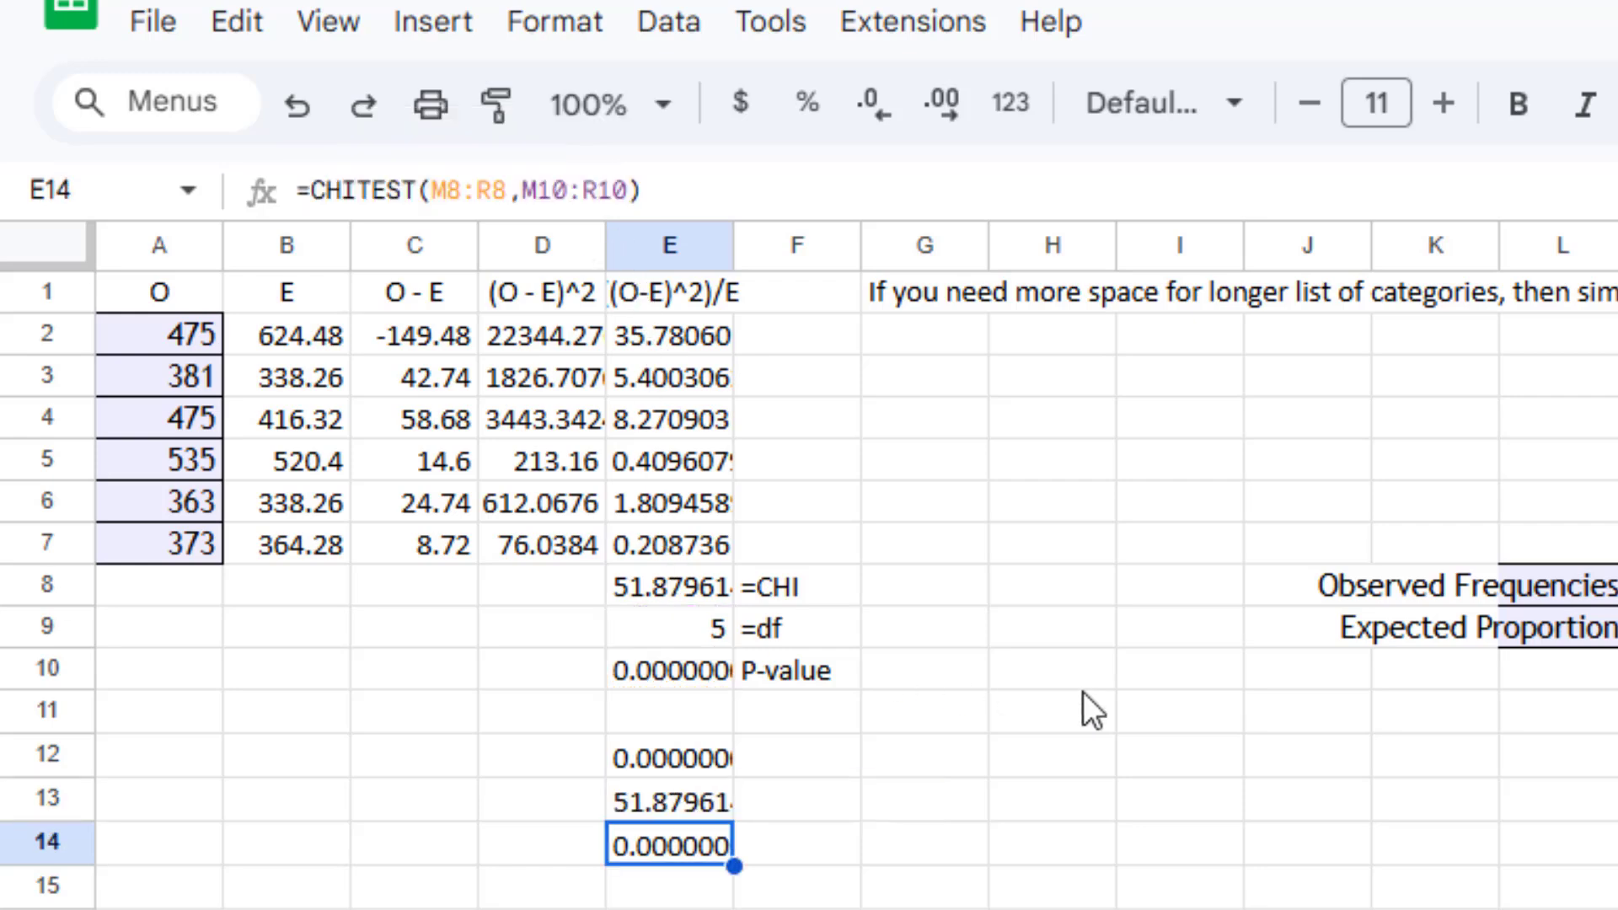
# Compare the chi-square value from the inverse function in E13 with the summed statistic in E8.
pyautogui.click(655, 802)
pyautogui.click(685, 592)
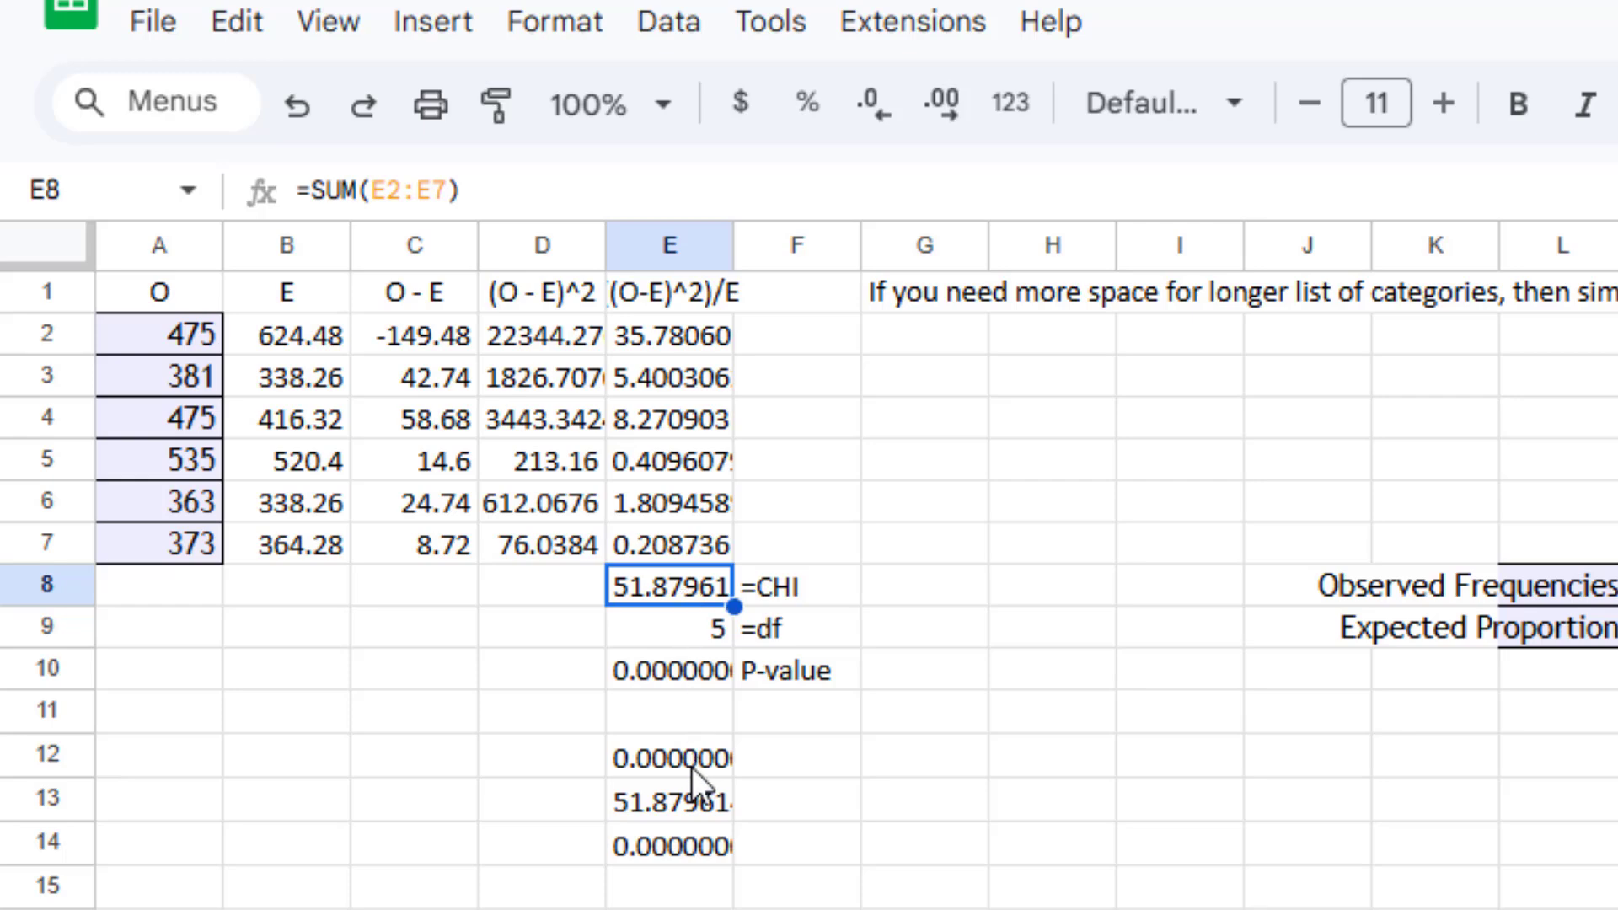
pyautogui.click(696, 792)
pyautogui.click(707, 585)
pyautogui.click(673, 768)
pyautogui.click(688, 806)
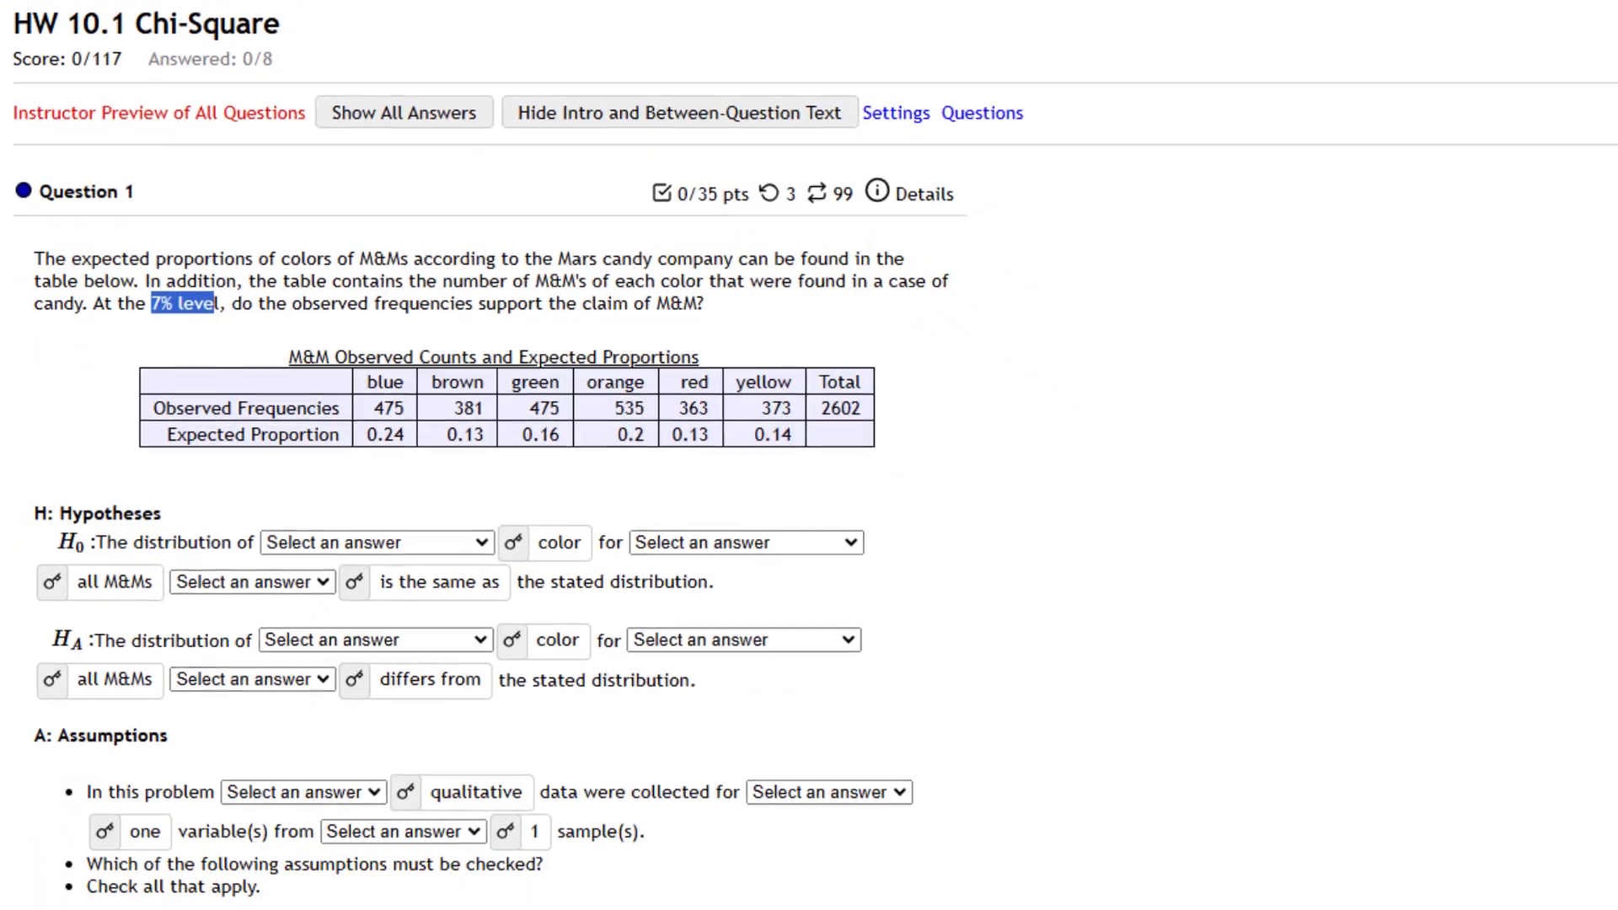
# On the homework page, reveal the Question 1 answers for the final chi-square statistic and the P-value.
pyautogui.scroll(-20, 1146, 485)
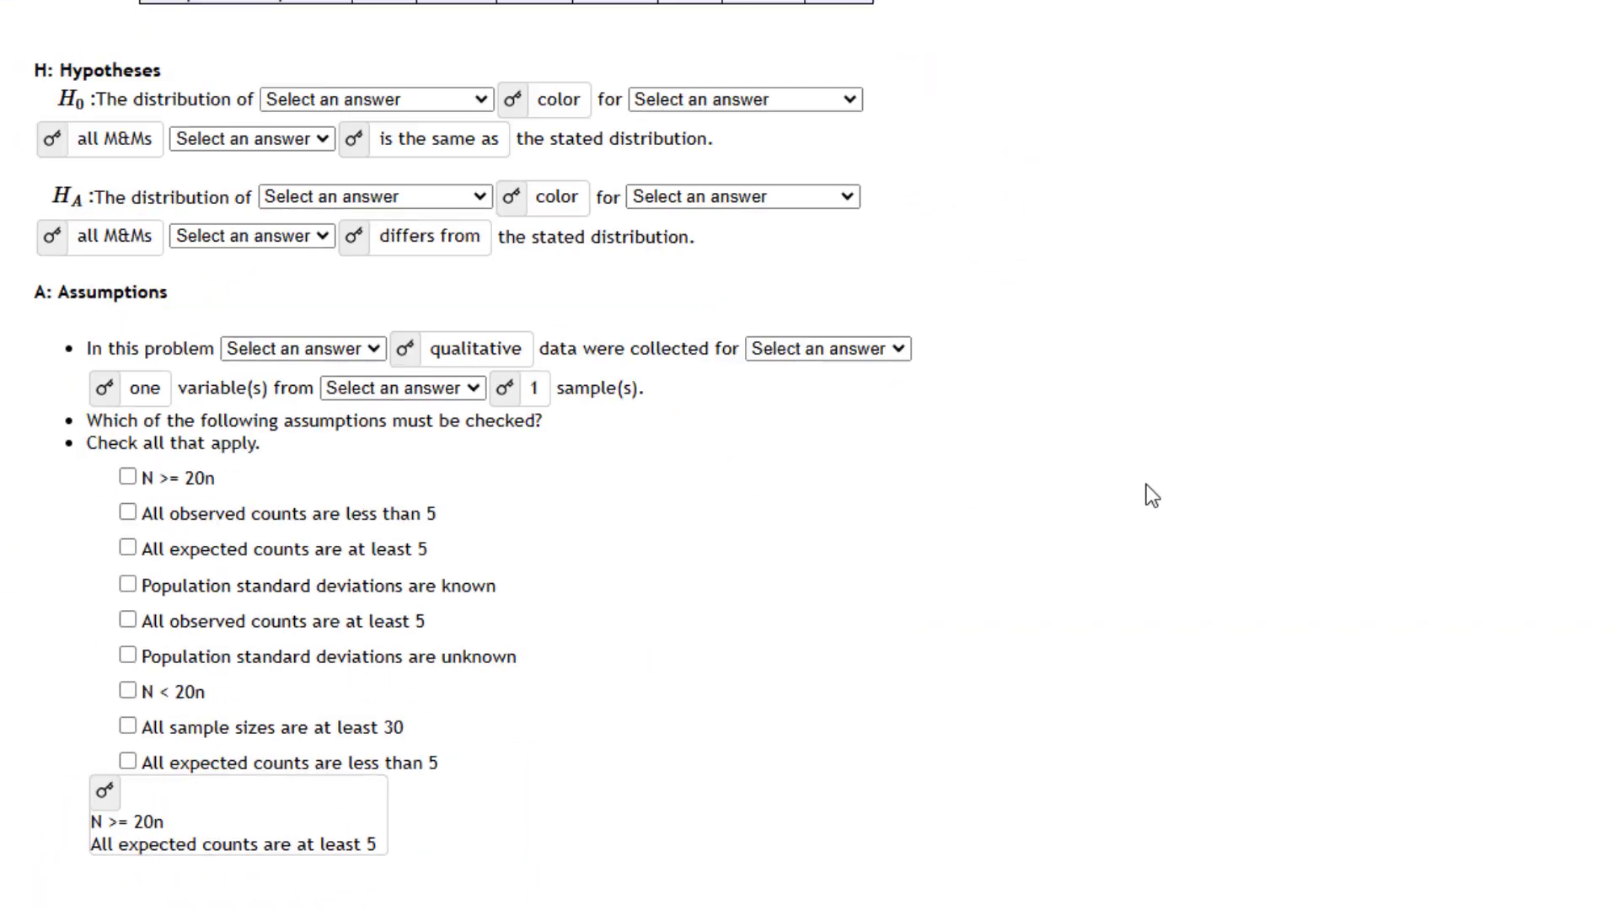
pyautogui.scroll(-8, 1145, 486)
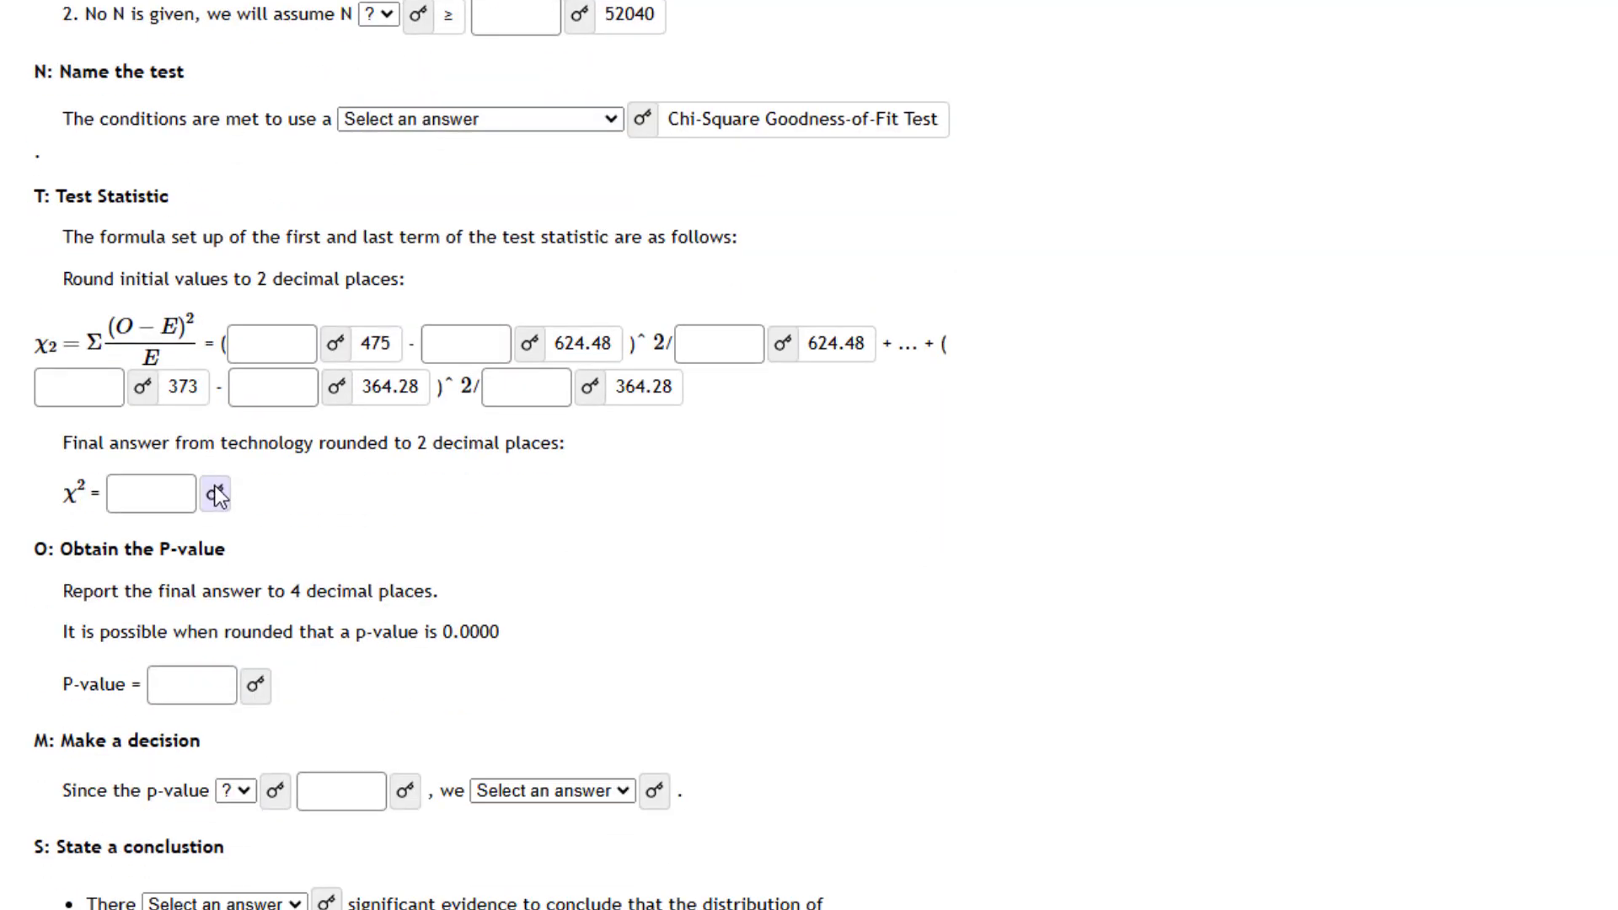
pyautogui.click(218, 495)
pyautogui.click(256, 685)
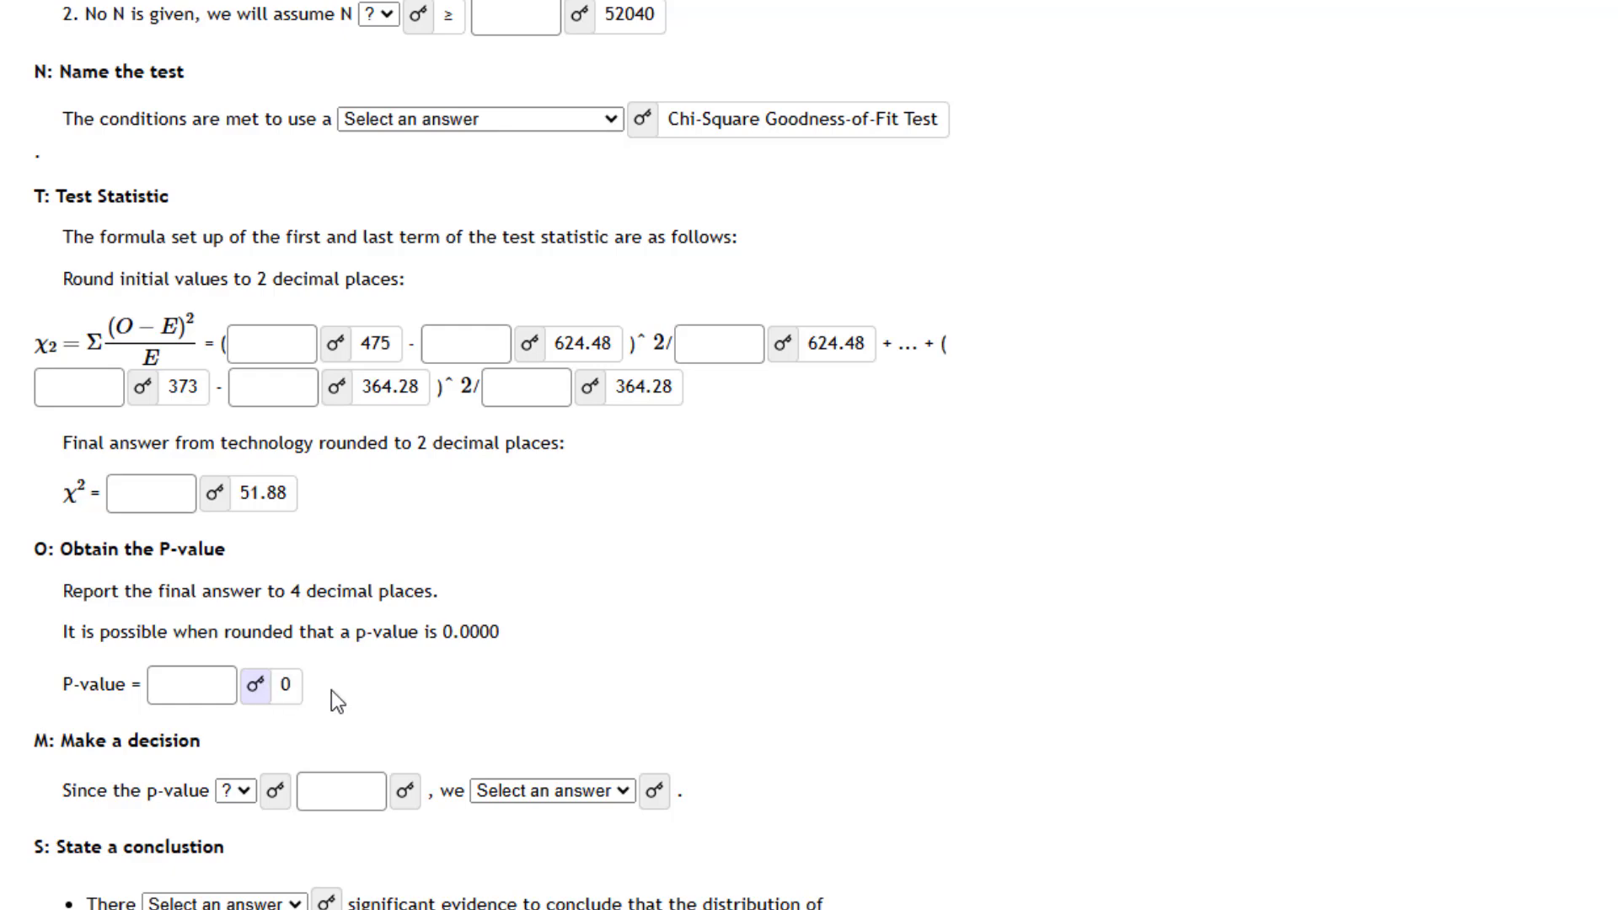
# Reveal the three Make a decision answers: the P-value comparison sign, the significance level and the decision about H0.
pyautogui.scroll(-3, 791, 694)
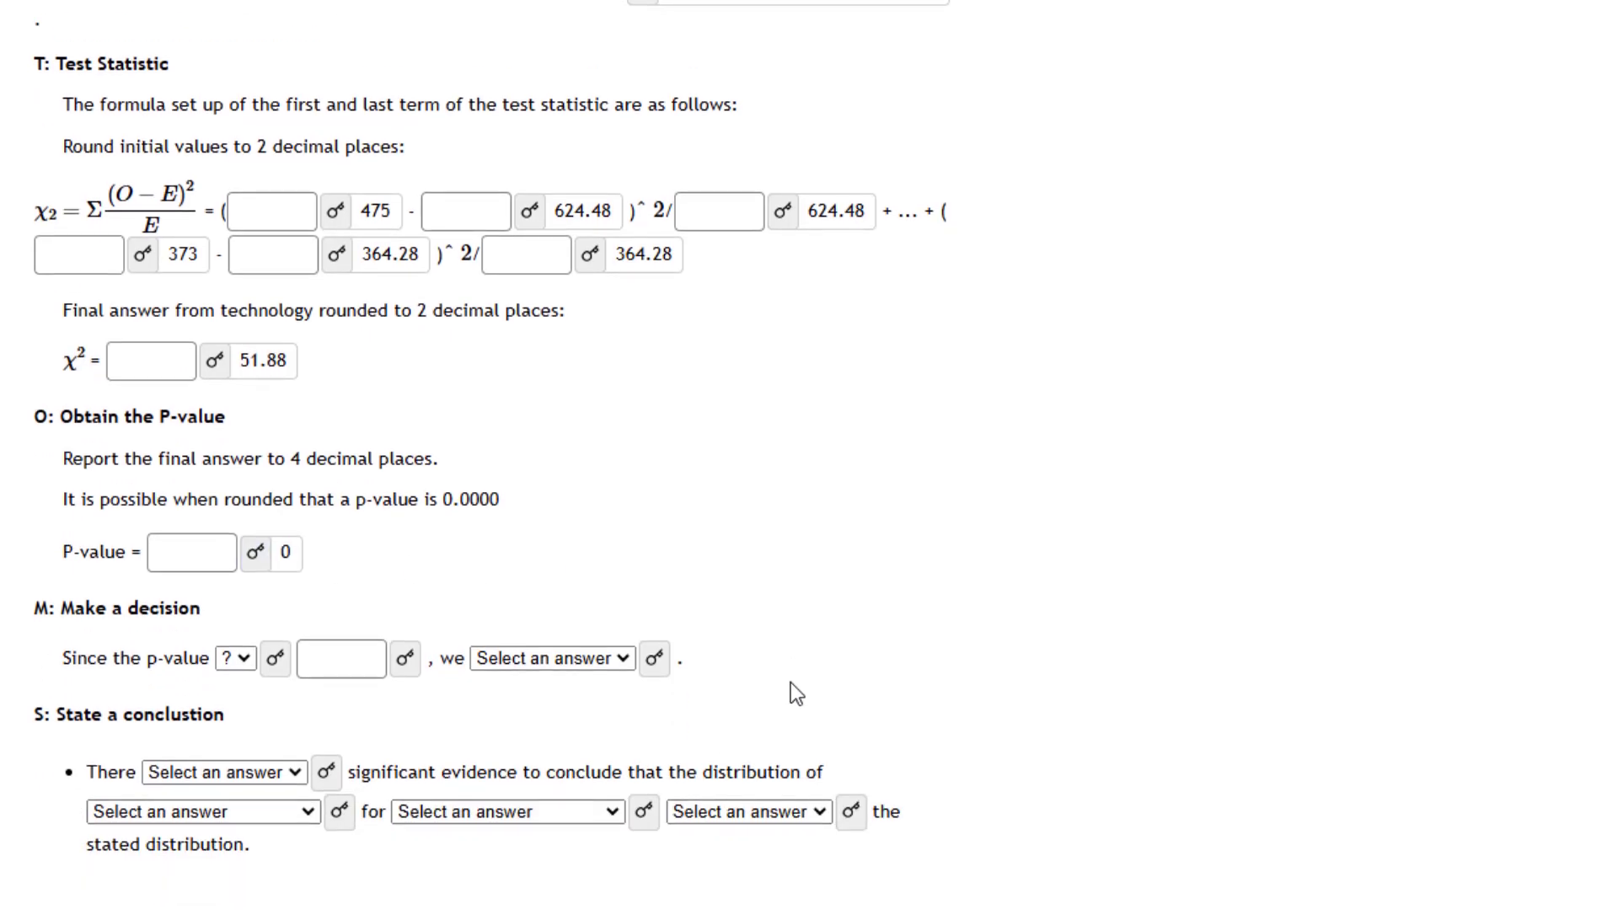
pyautogui.click(276, 529)
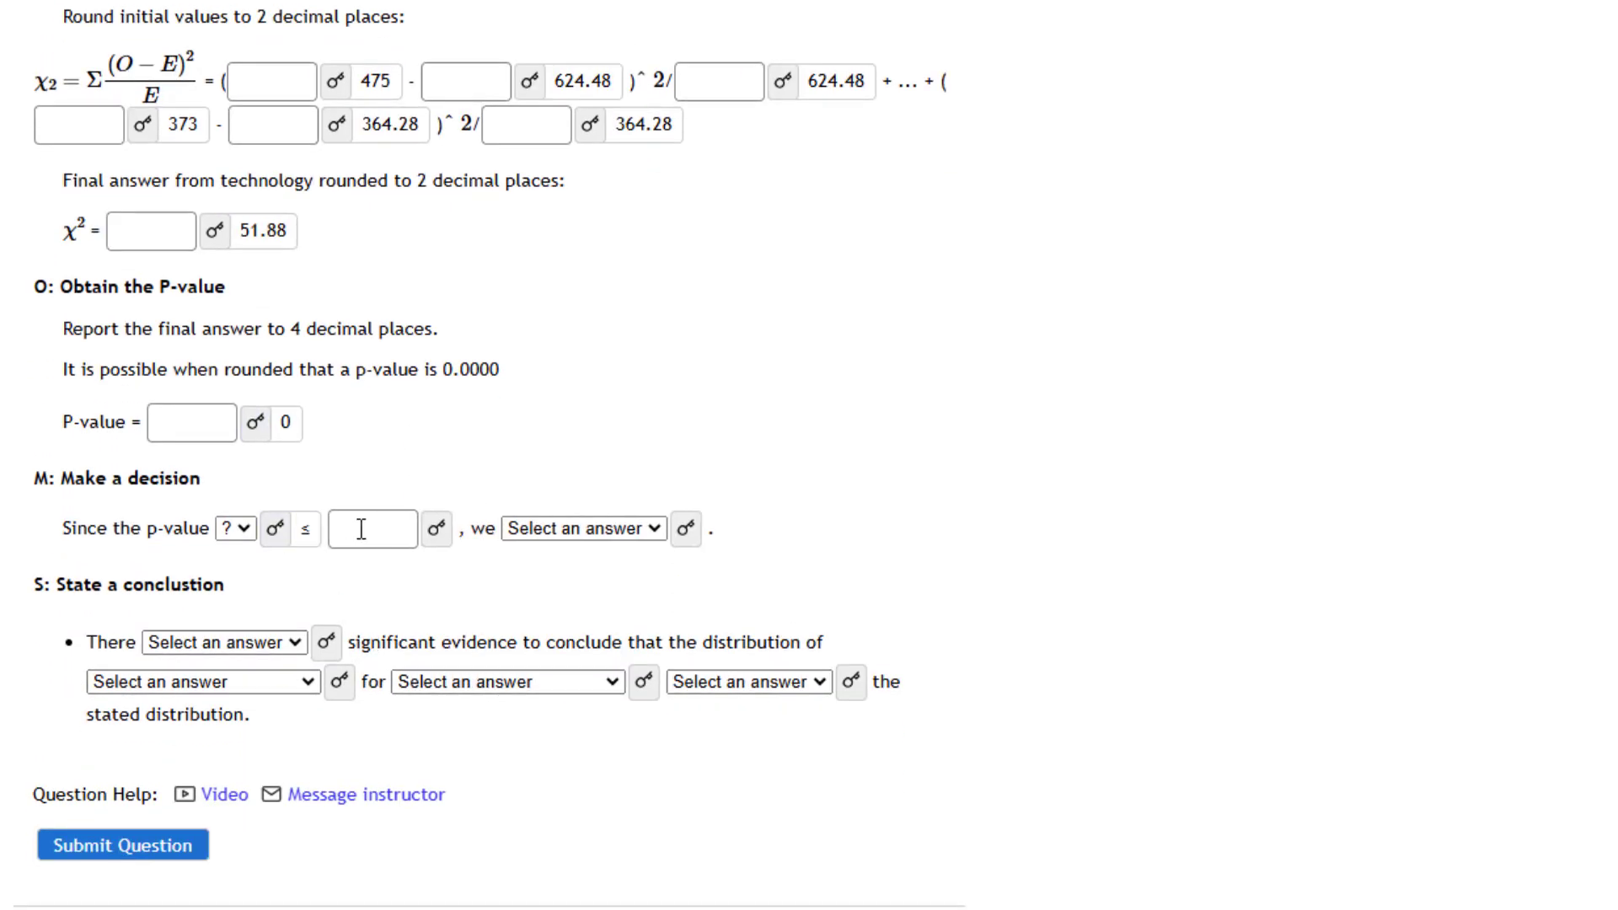
pyautogui.click(437, 529)
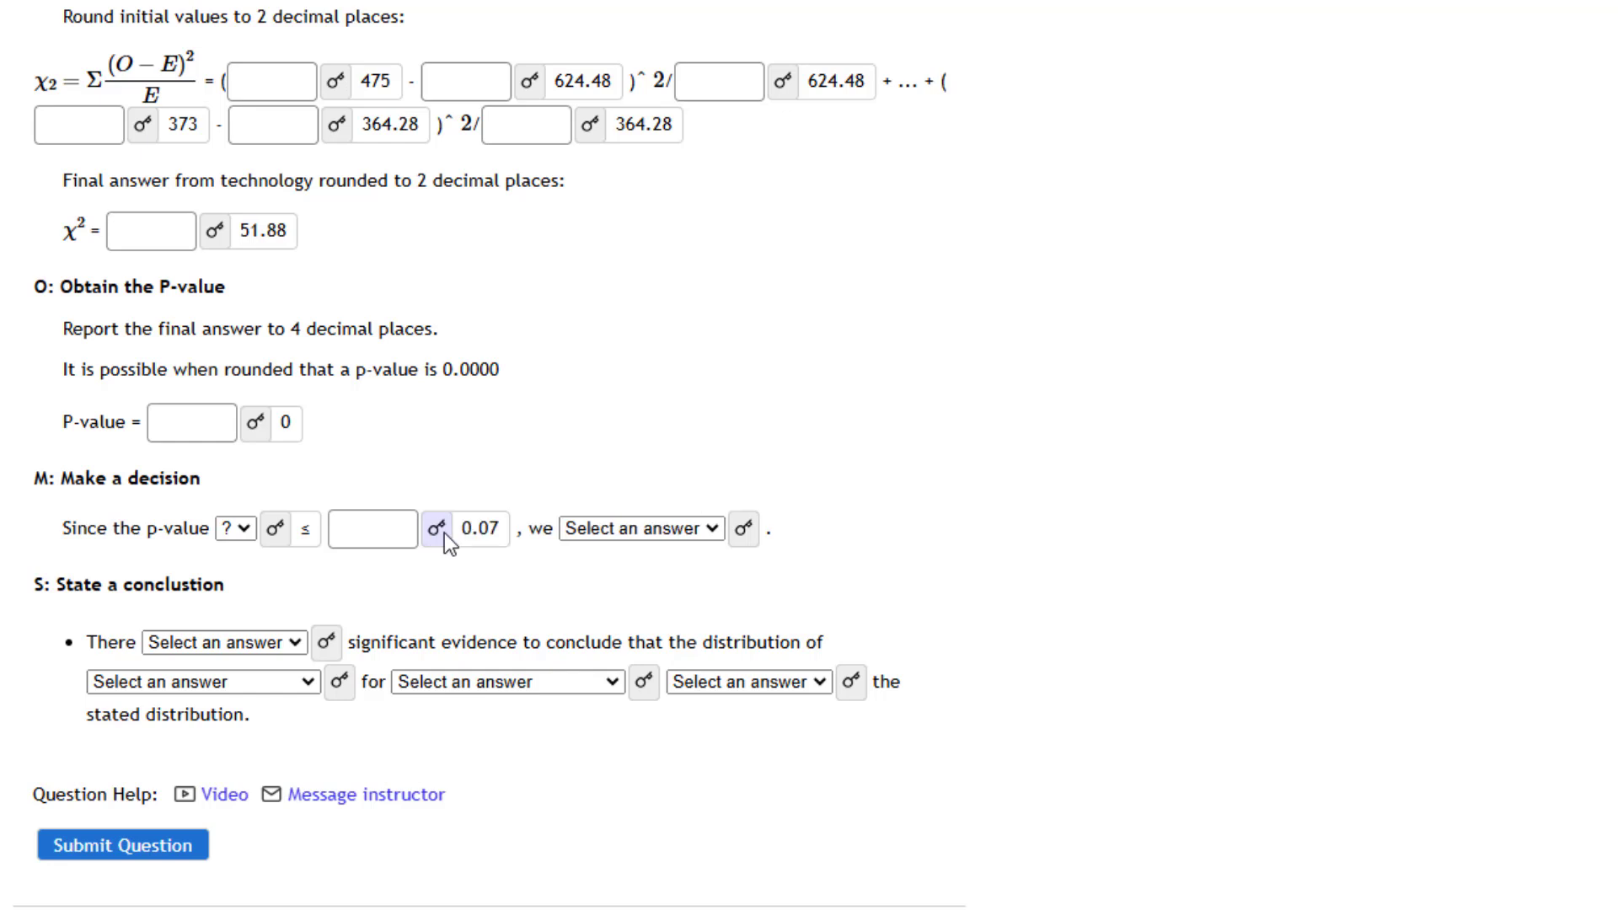
pyautogui.click(740, 540)
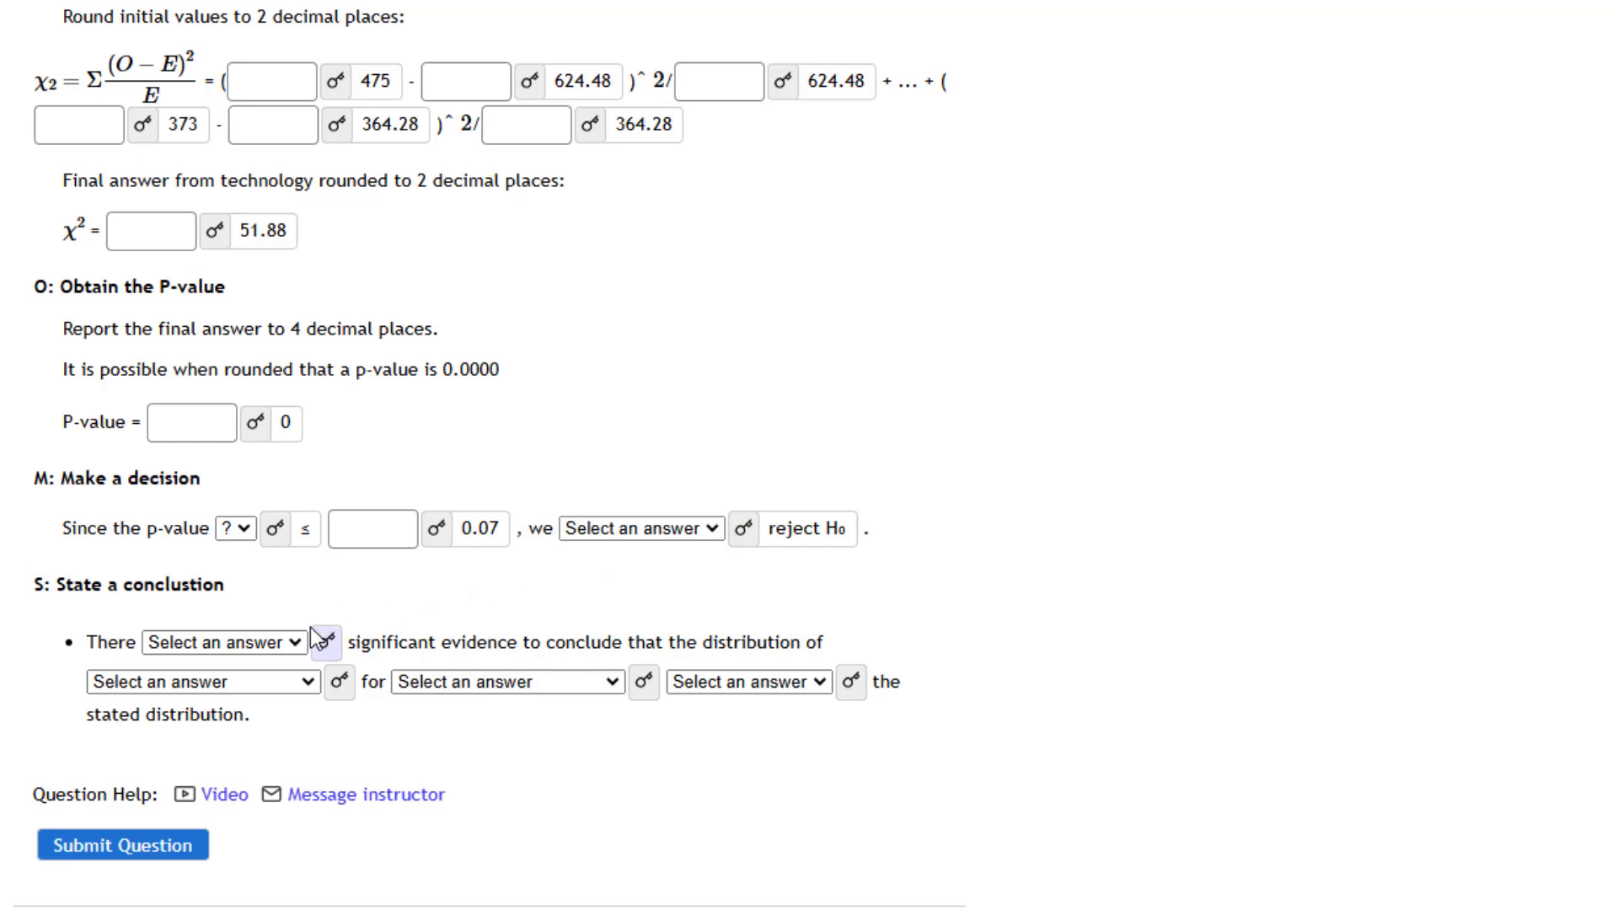
# Reveal all four answers in the conclusion sentence and check the choices for its last blank without selecting one.
pyautogui.click(328, 642)
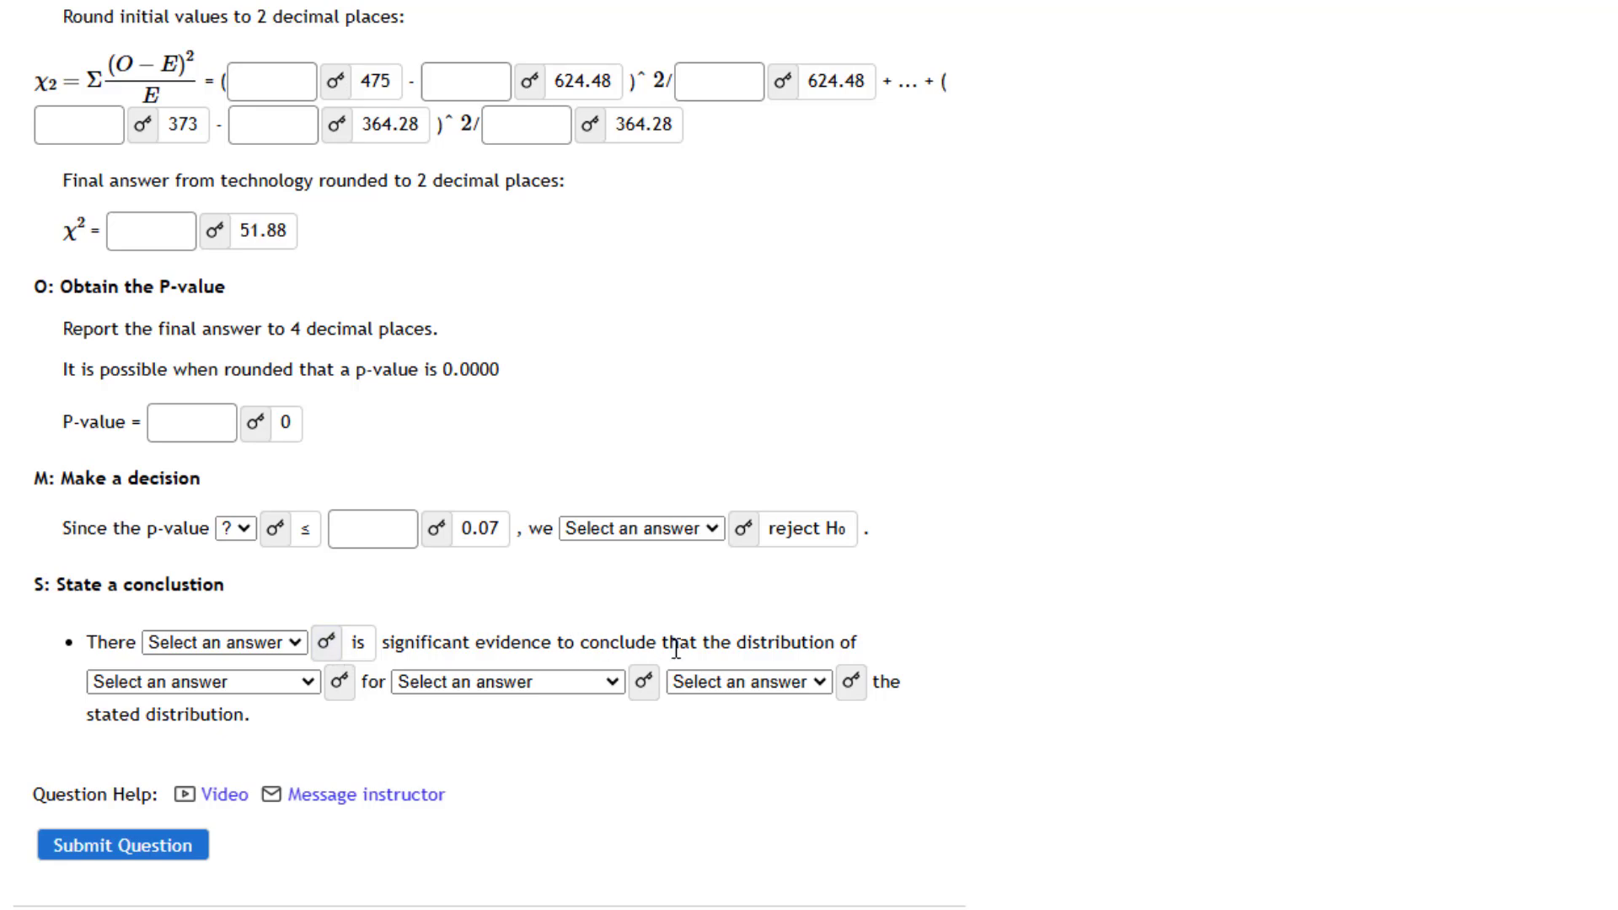
pyautogui.click(340, 684)
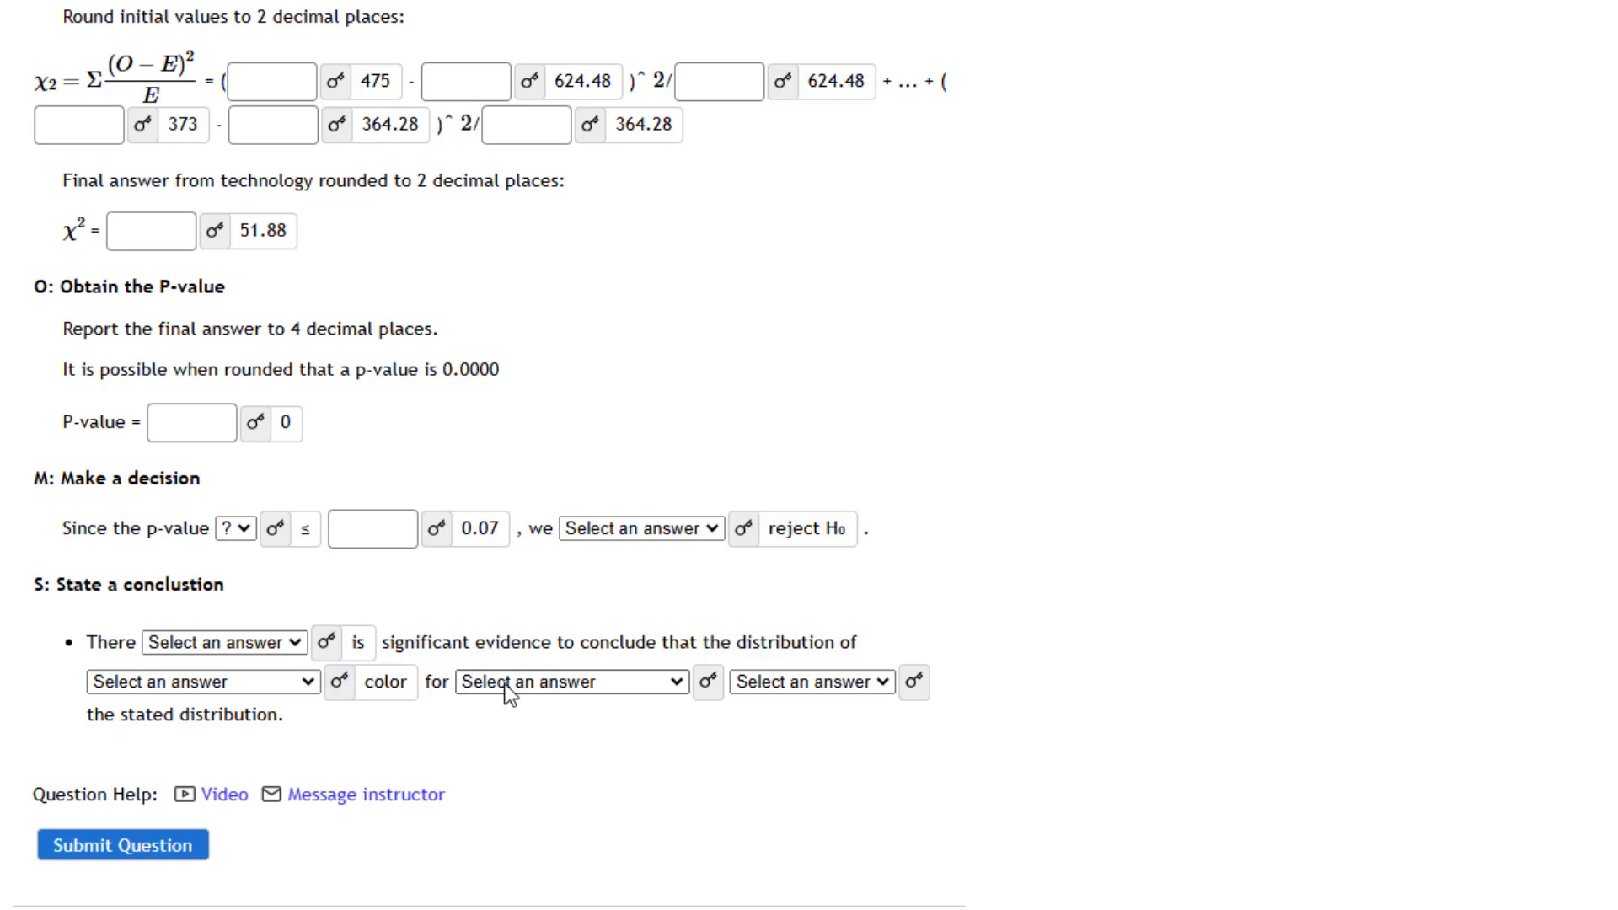
pyautogui.click(716, 687)
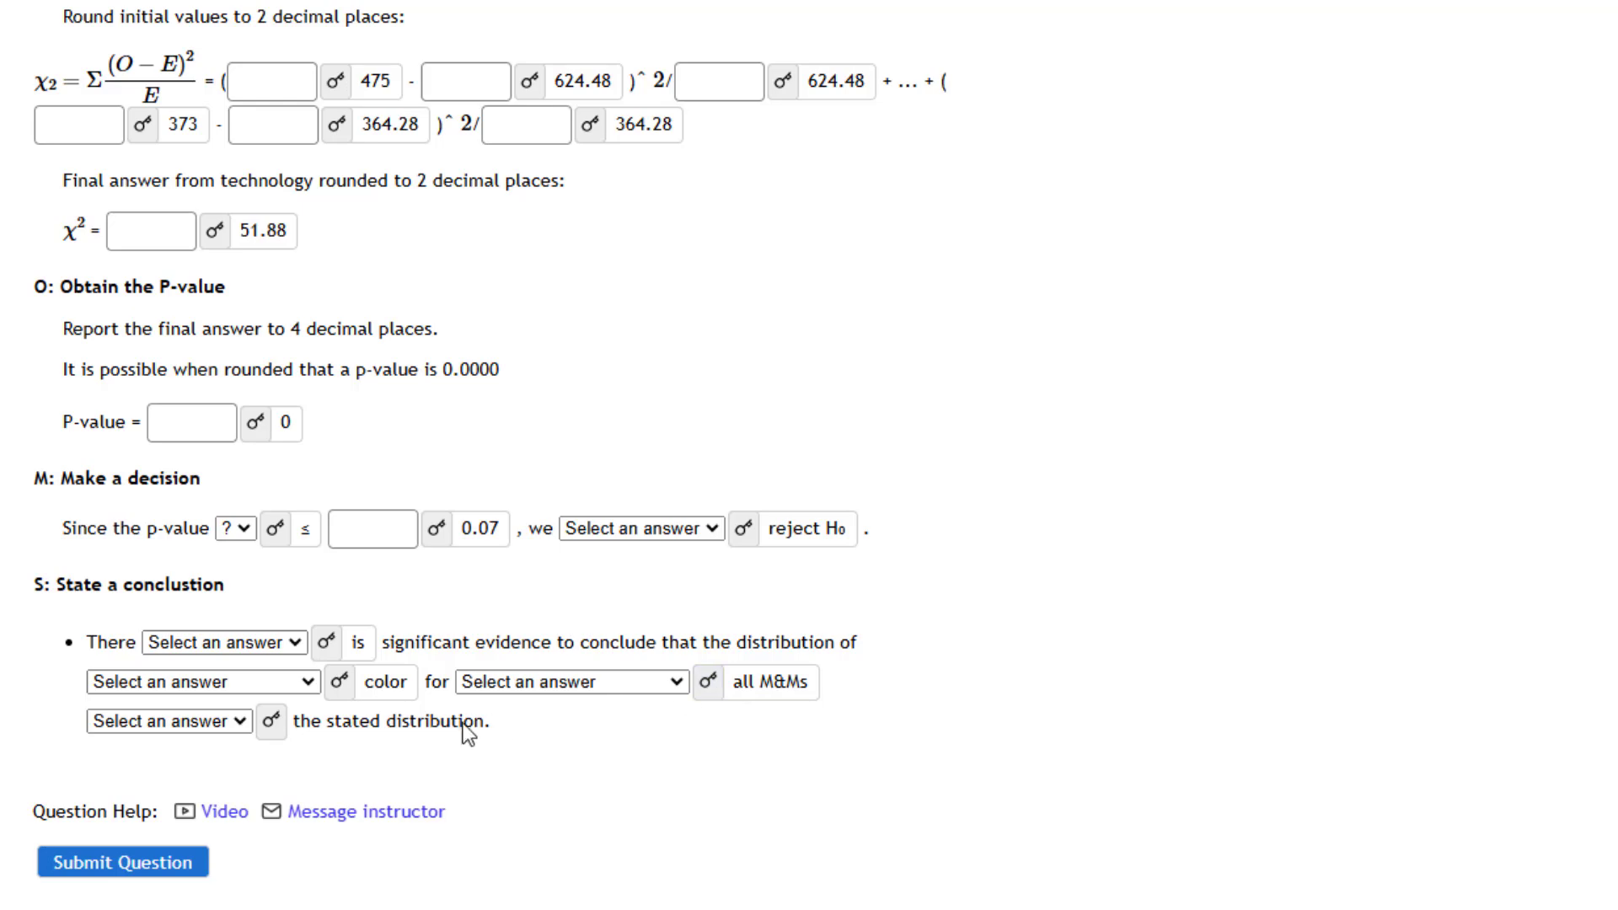
pyautogui.click(274, 723)
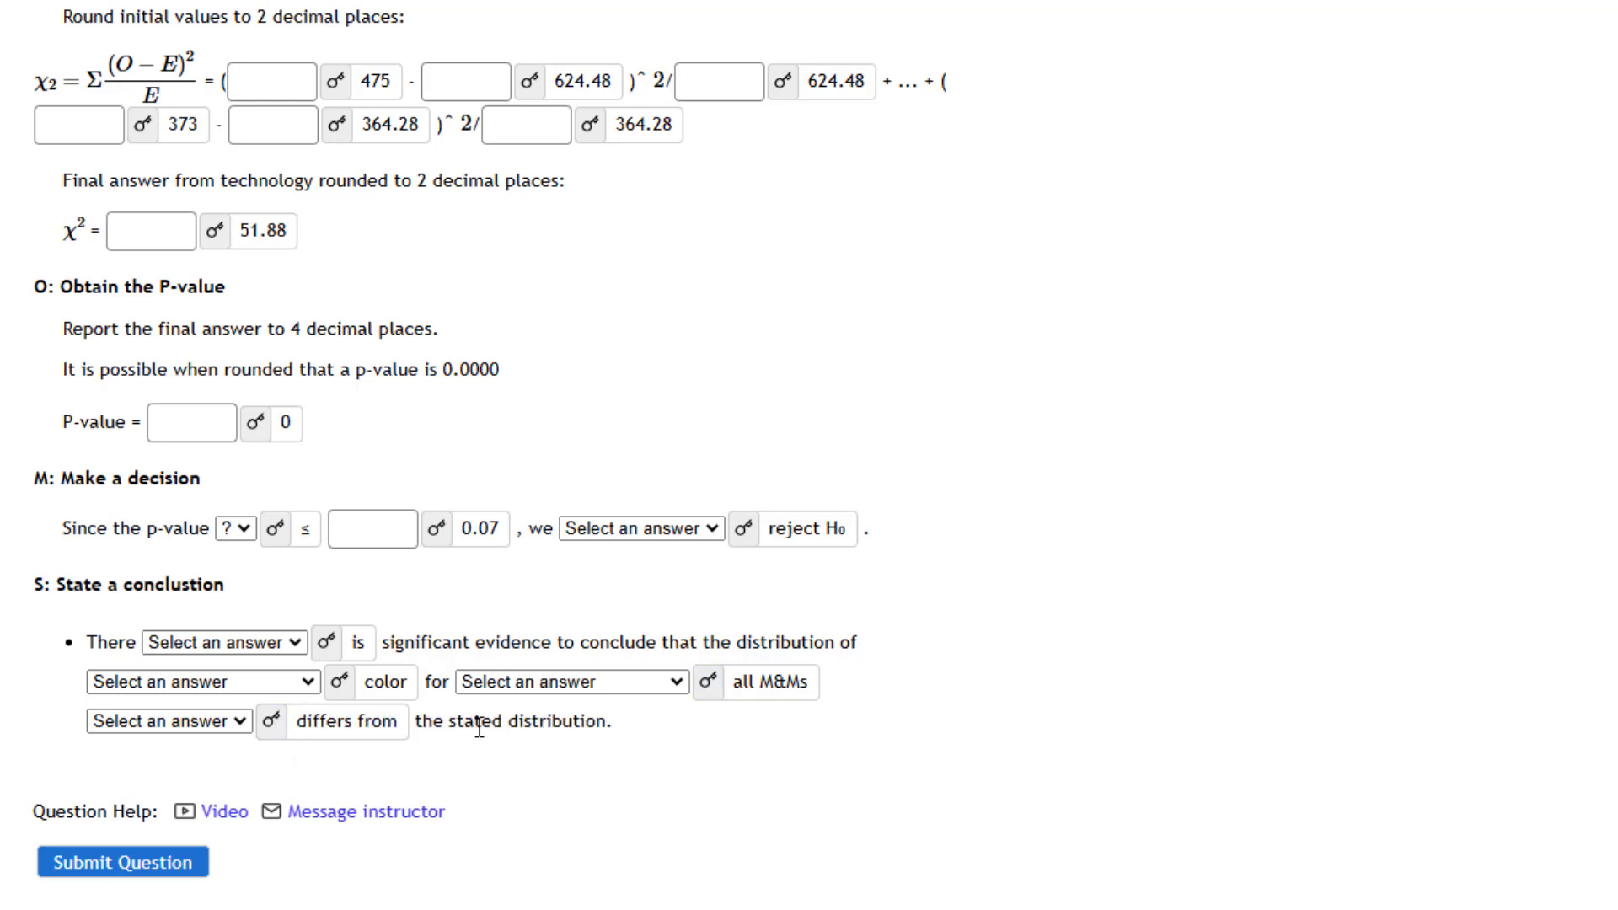
pyautogui.click(241, 721)
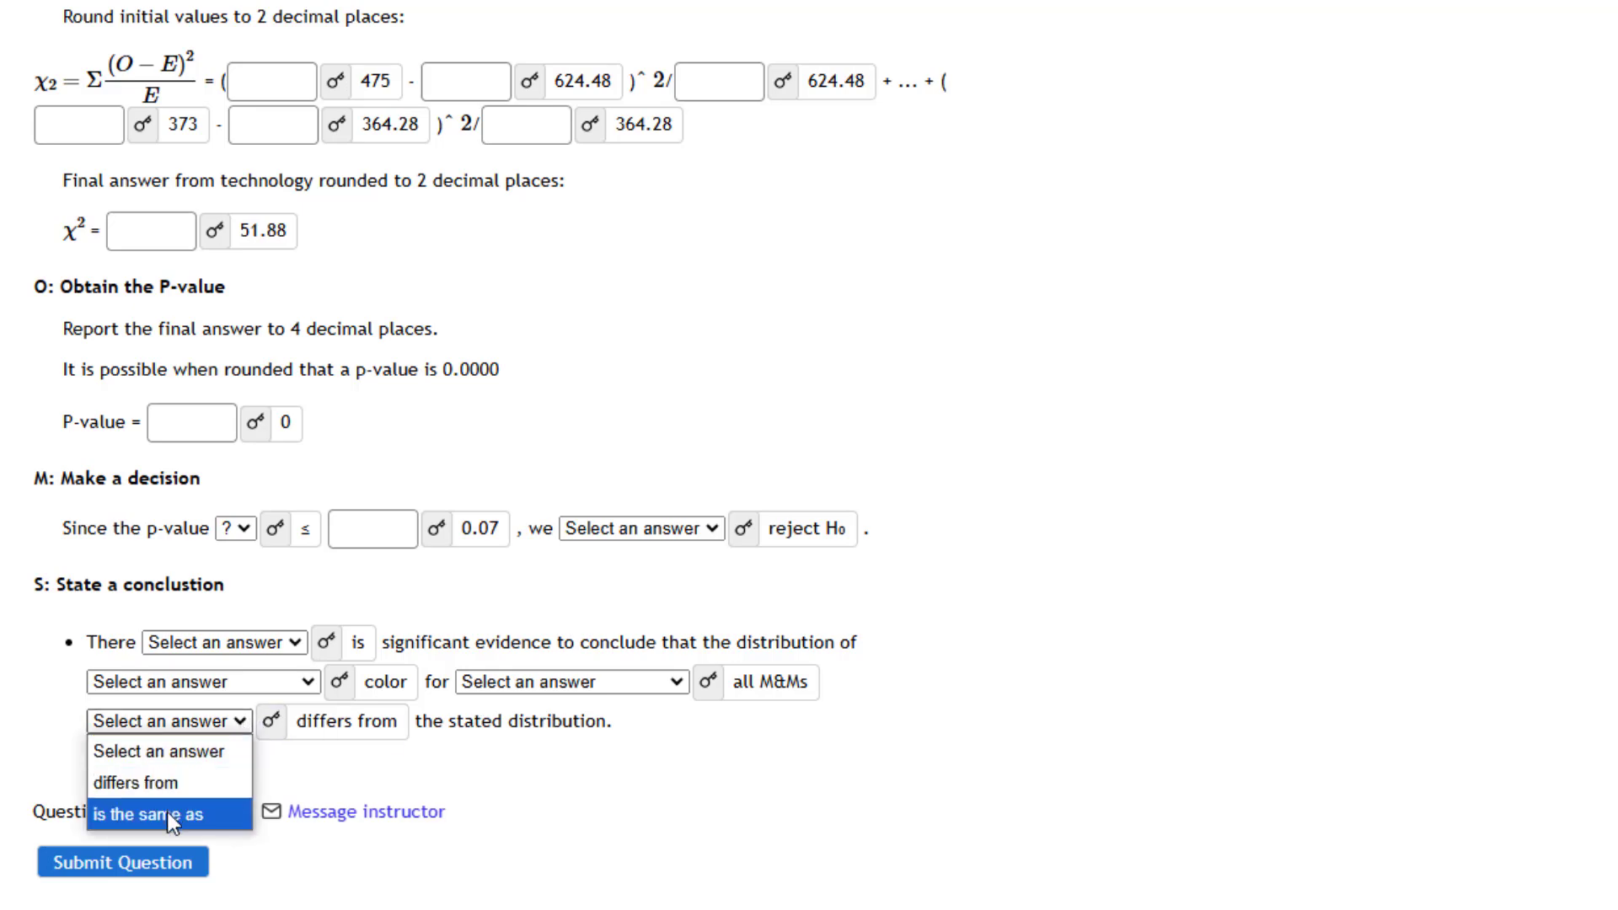
pyautogui.click(358, 787)
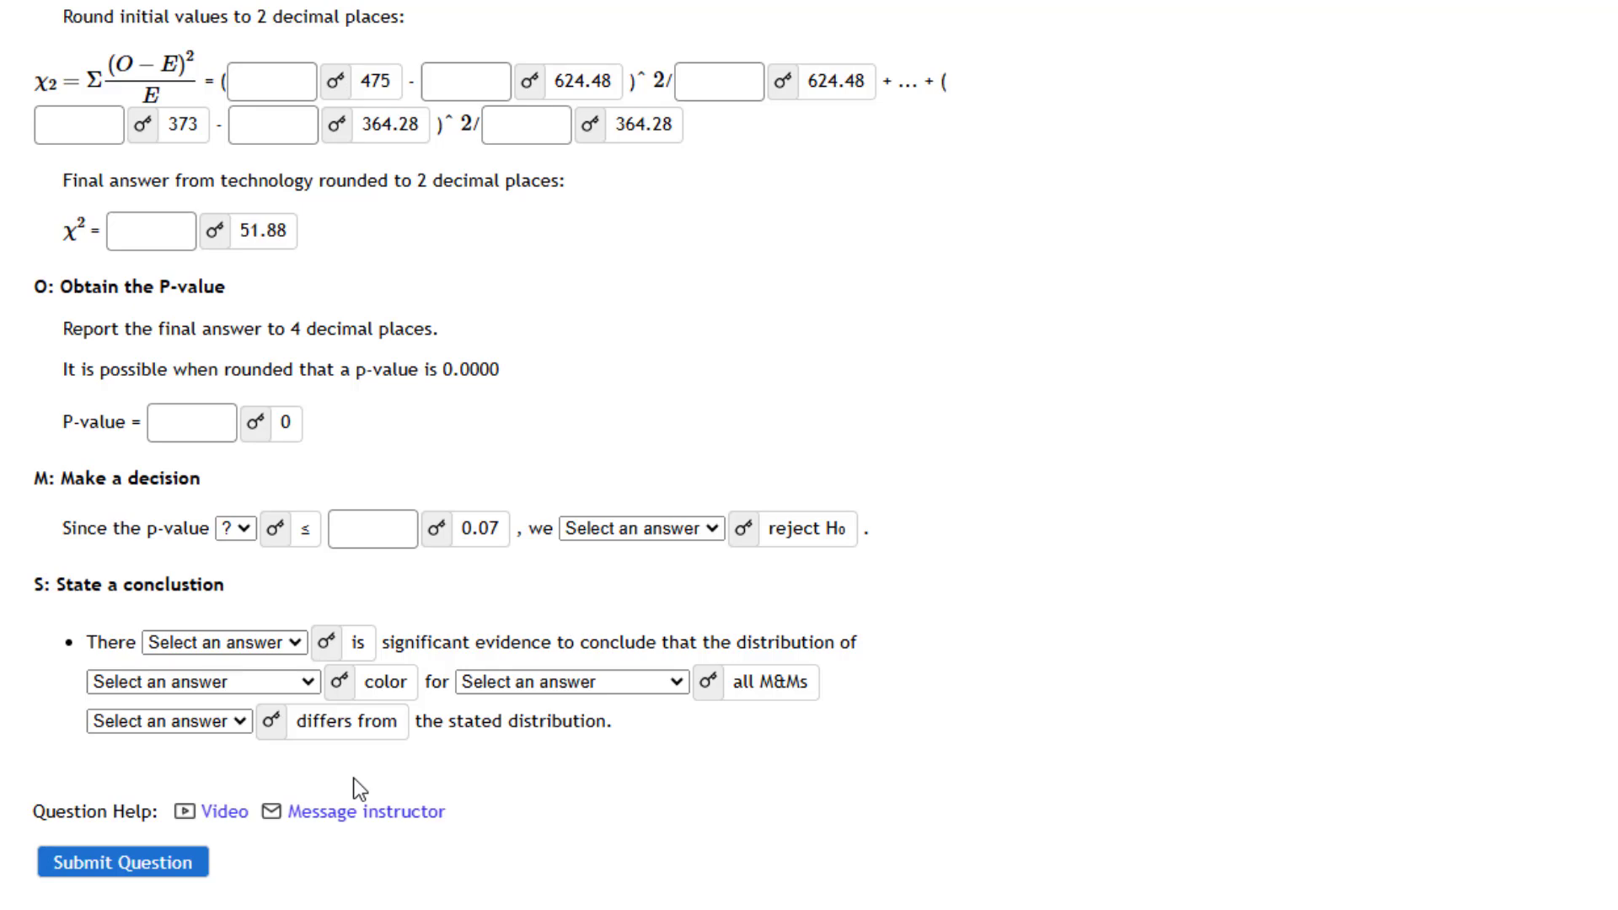